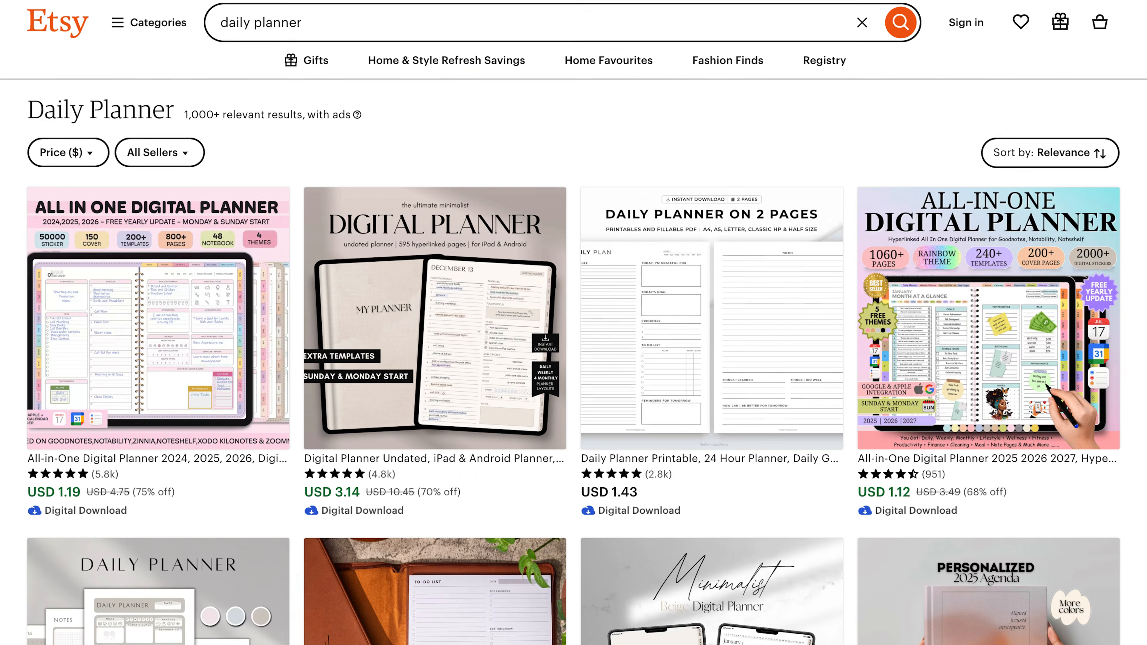
- Browse the daily planner listings on Etsy and Amazon
scroll(574, 323, down, 4)
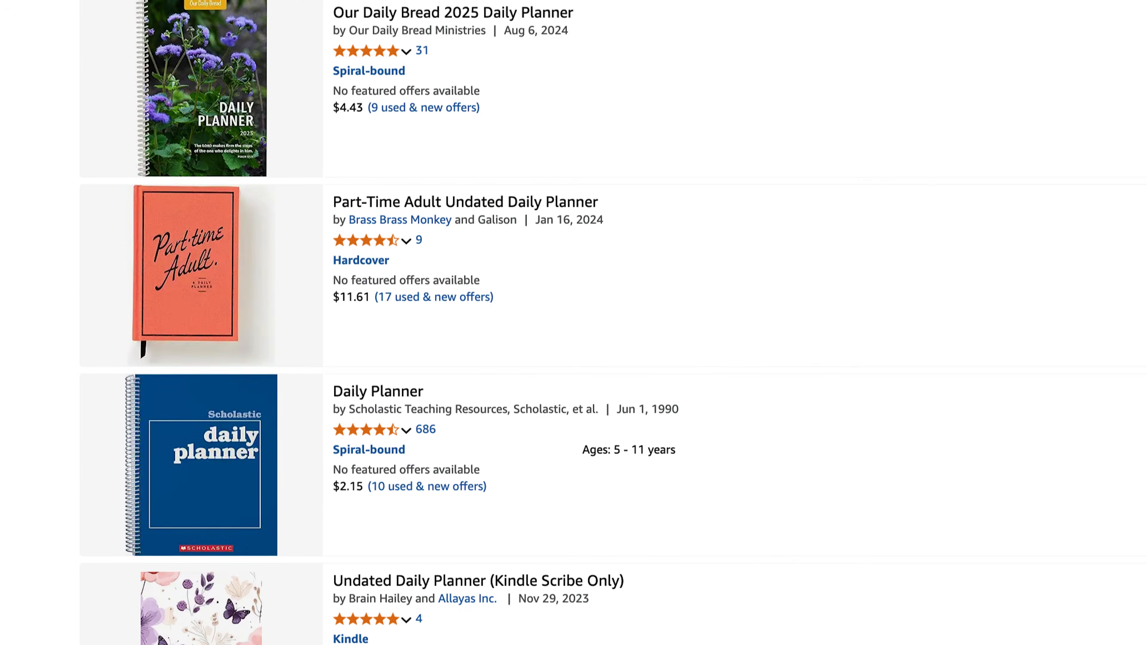
scroll(573, 322, down, 6)
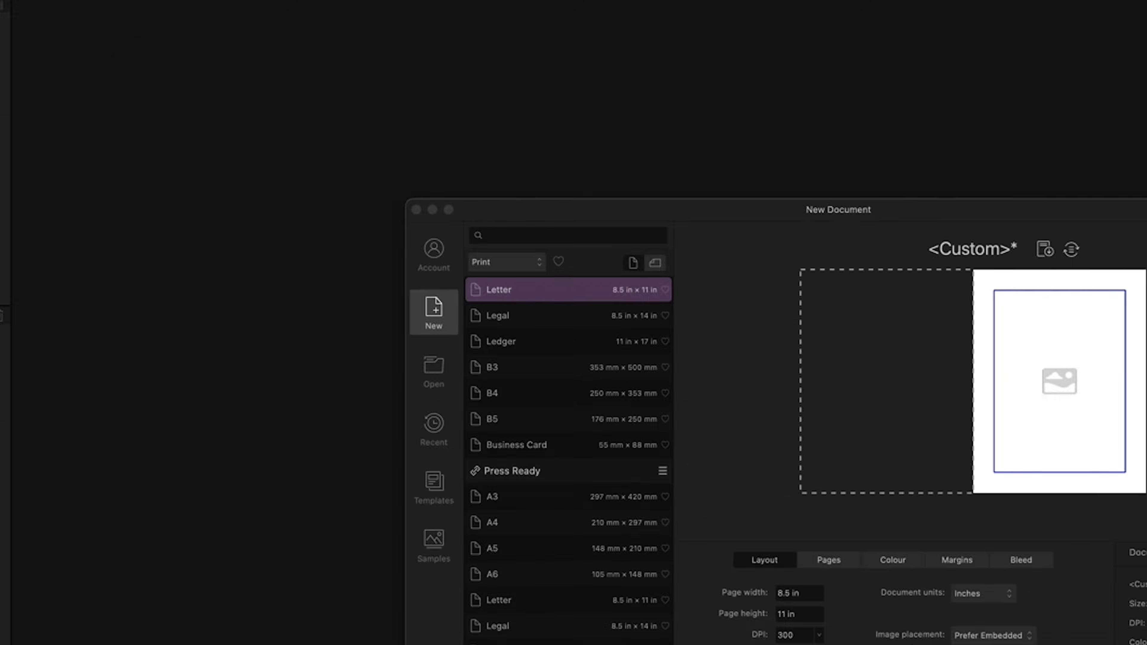
- Set the new document's page size to 6 × 9 in and review its page and colour settings
click(140, 10)
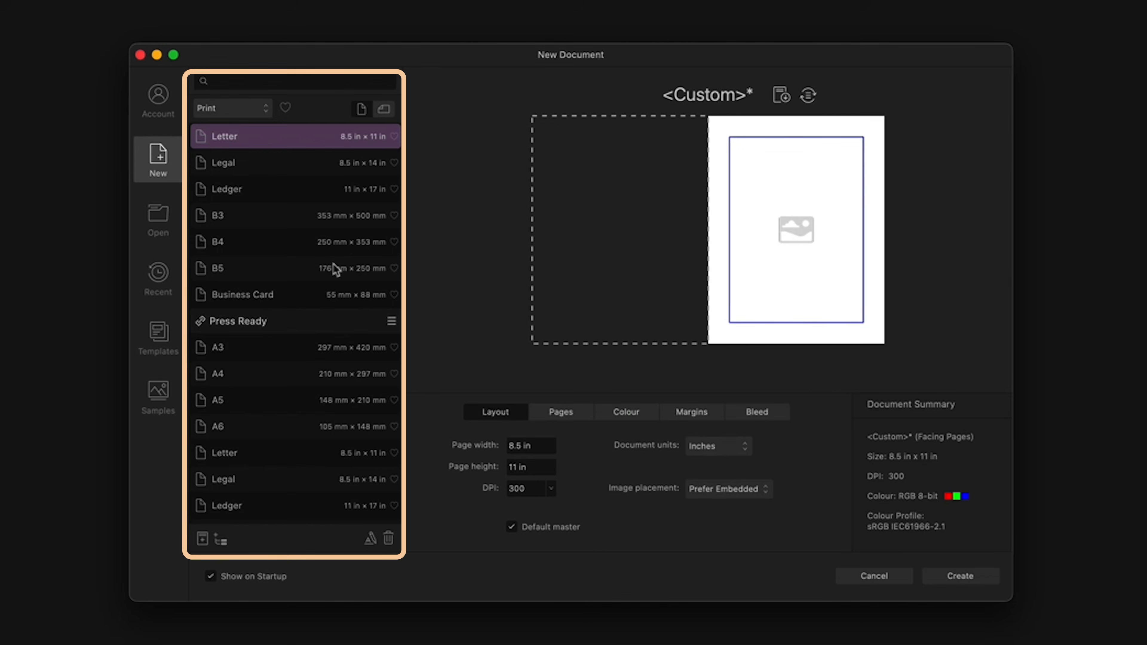
scroll(333, 264, down, 10)
scroll(333, 264, down, 10)
scroll(333, 264, up, 5)
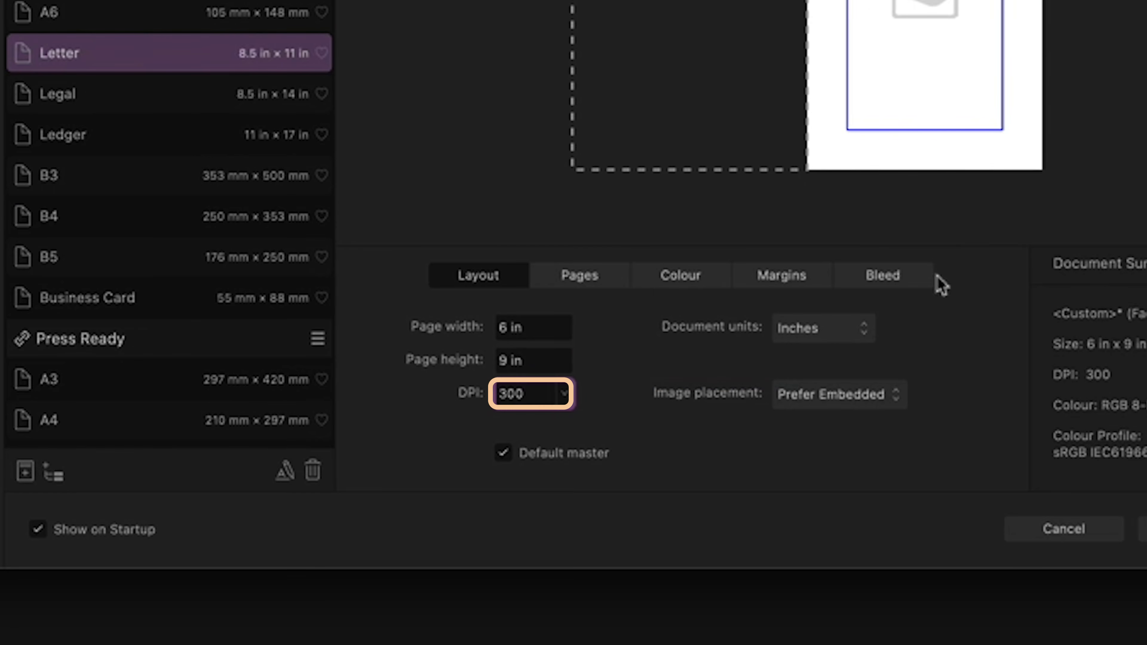
click(587, 277)
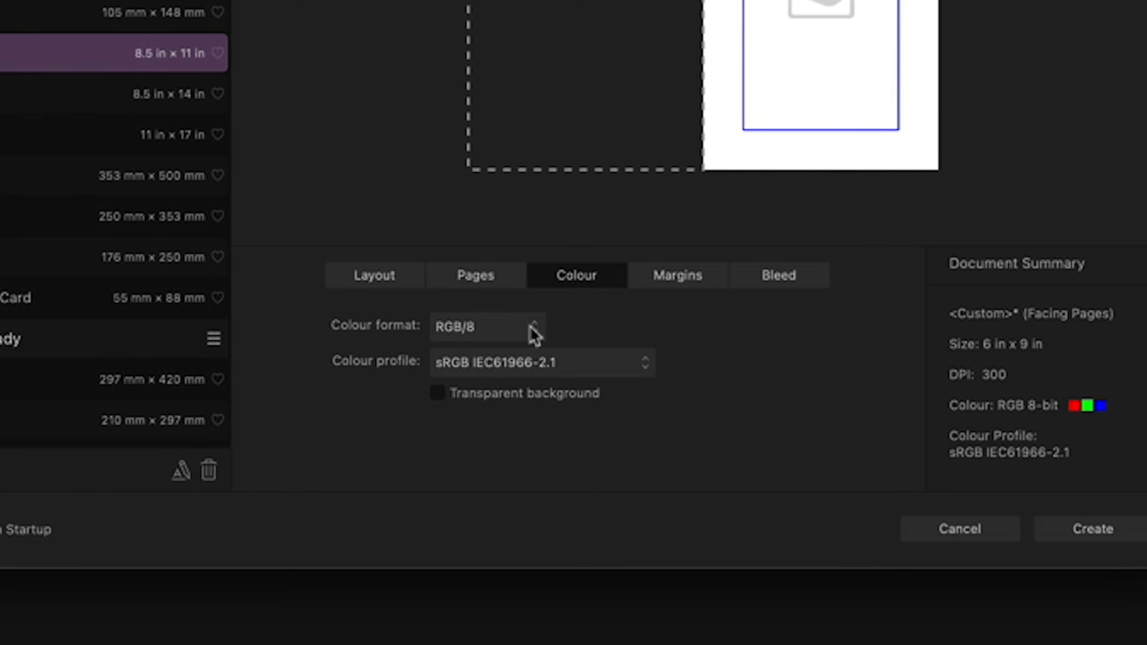
click(534, 335)
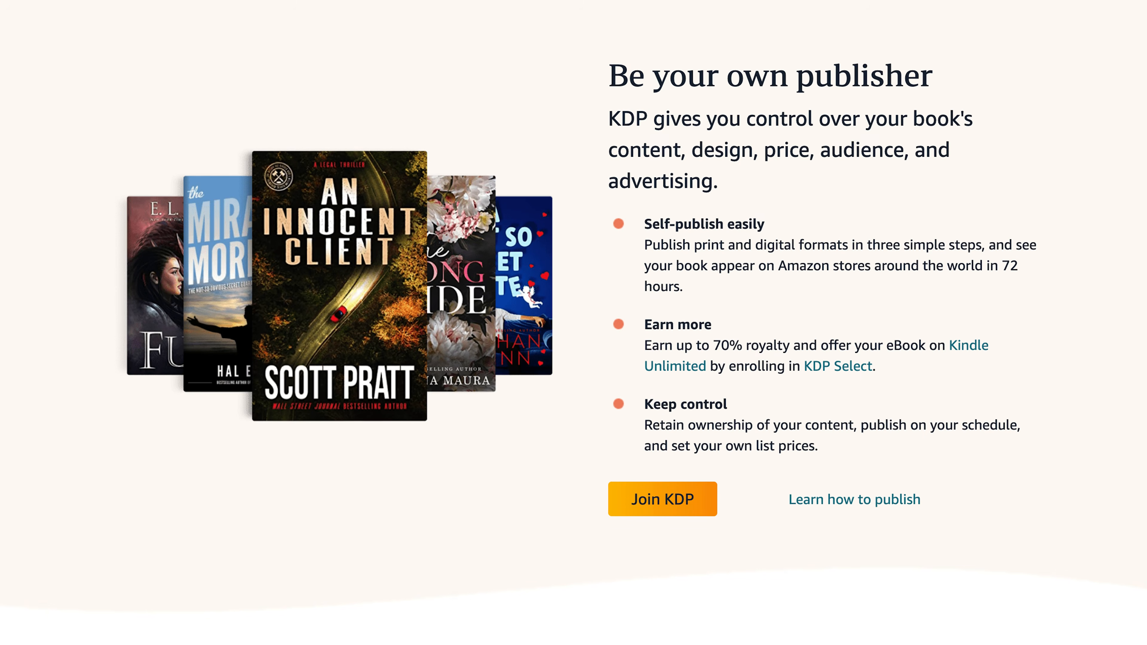
- Read the Amazon KDP website's overview of self-publishing benefits
scroll(574, 323, down, 1)
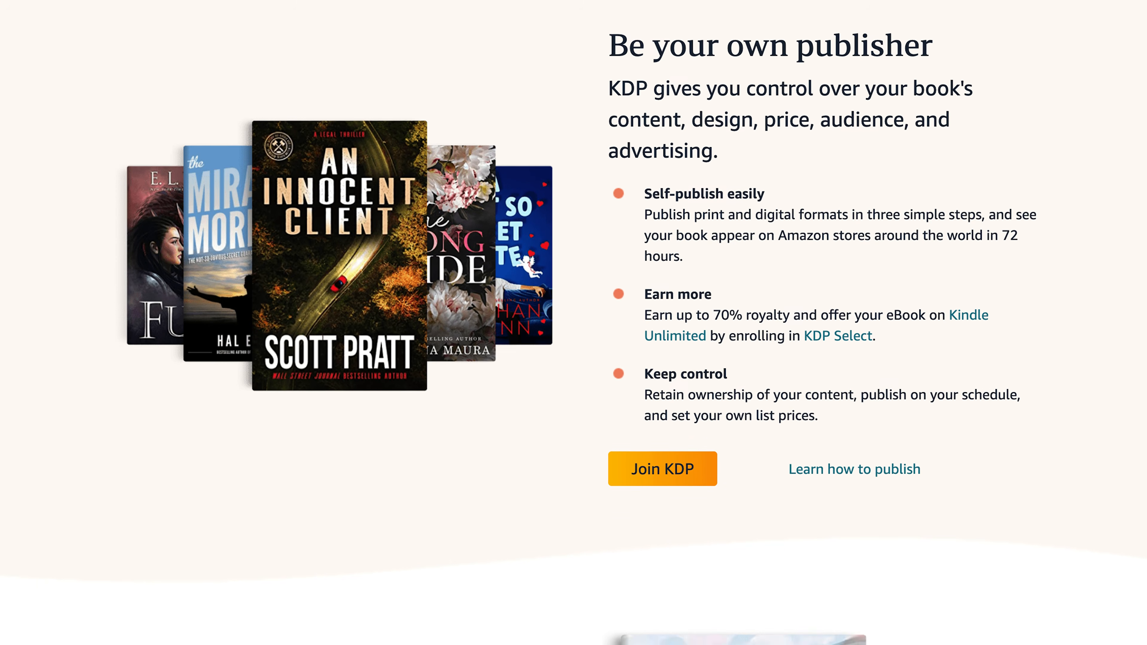
scroll(574, 323, down, 4)
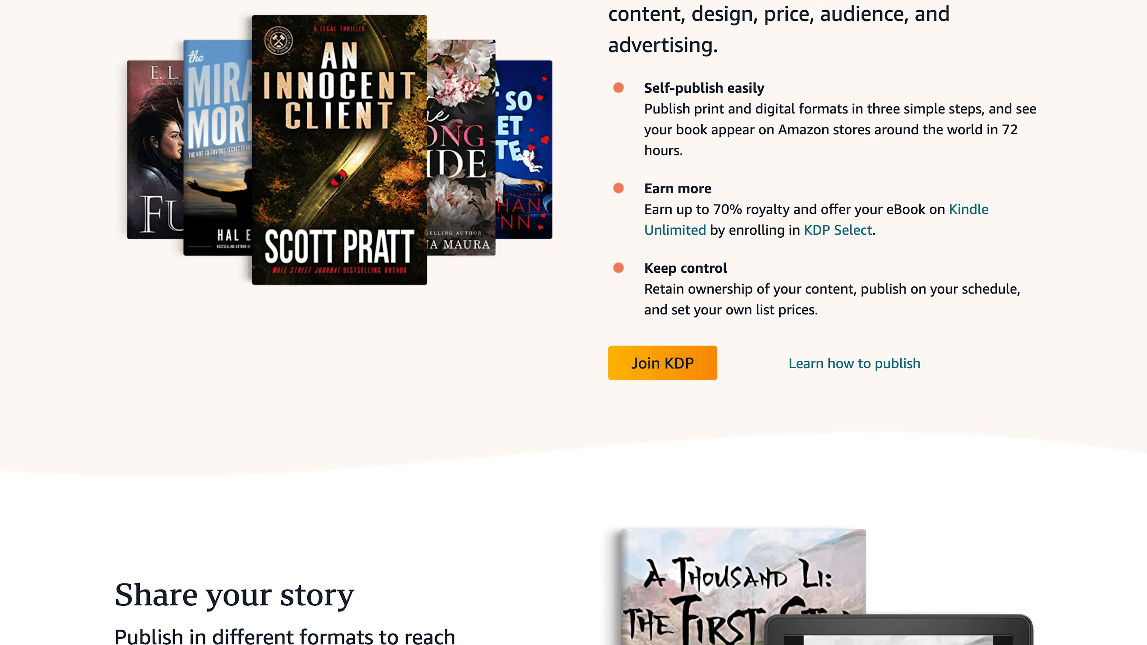
scroll(574, 323, down, 9)
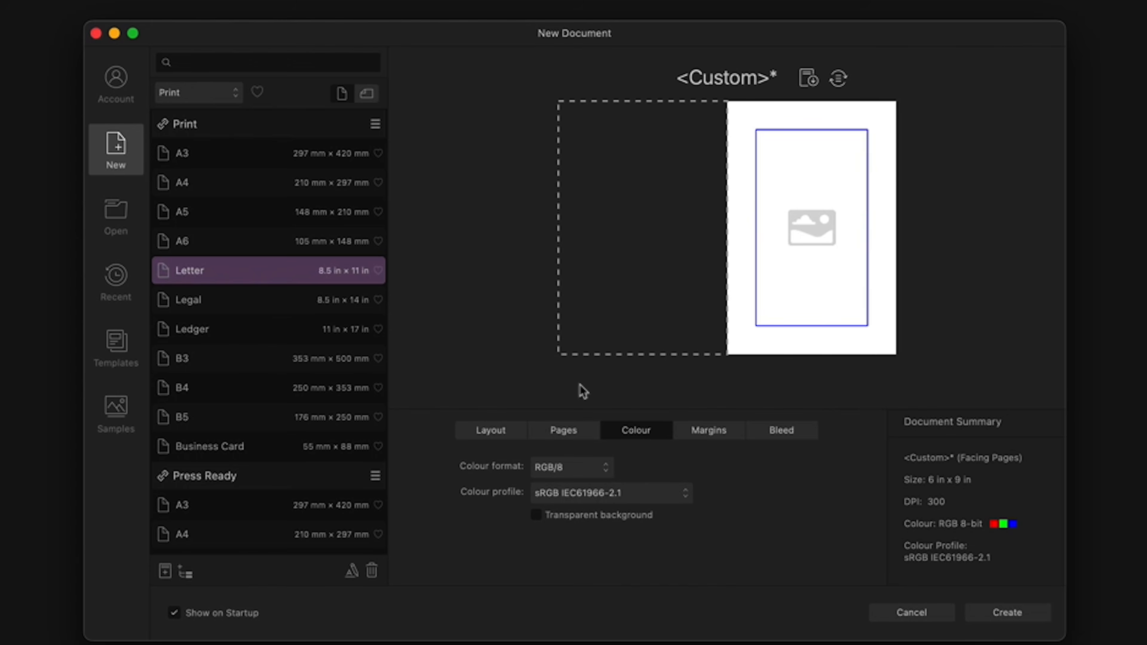
- Set the new document's colour format to CMYK/8
click(604, 469)
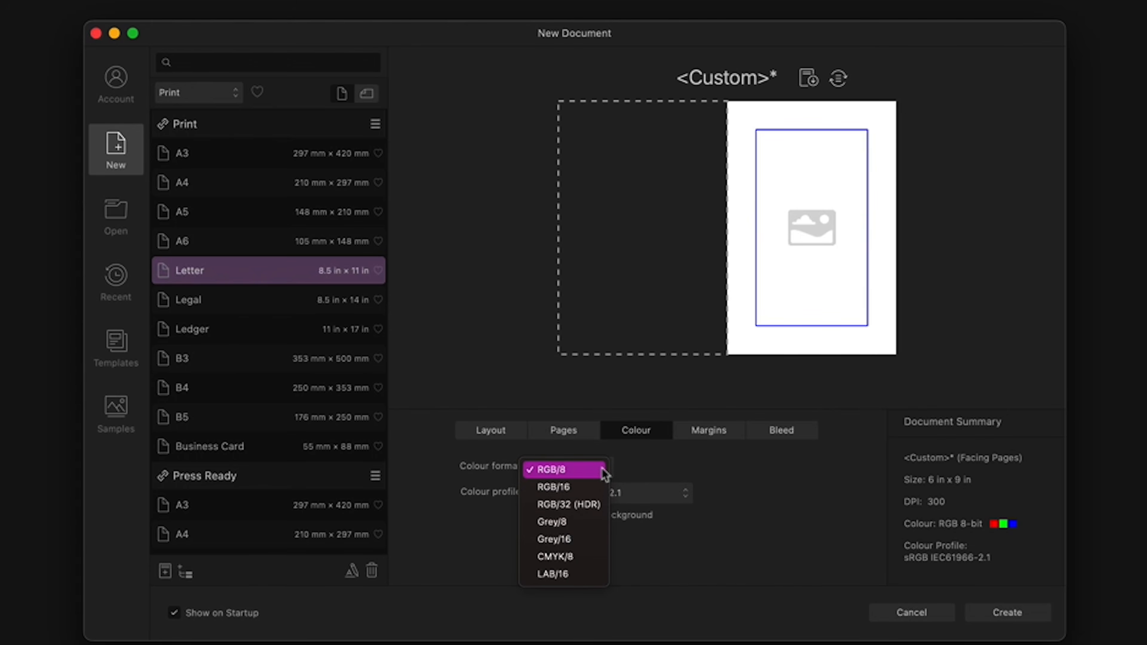
click(565, 558)
- Set the outer, top and bottom margins to 0.5 in and the unlinked inner margin to 0.75 in
click(703, 432)
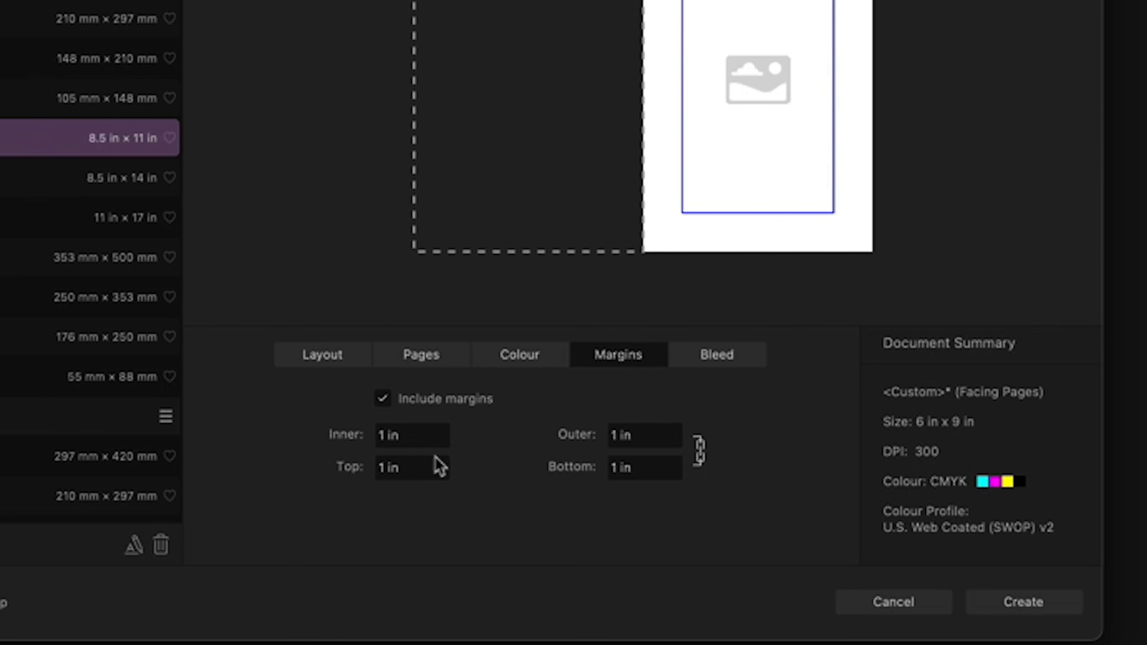
click(701, 452)
click(701, 456)
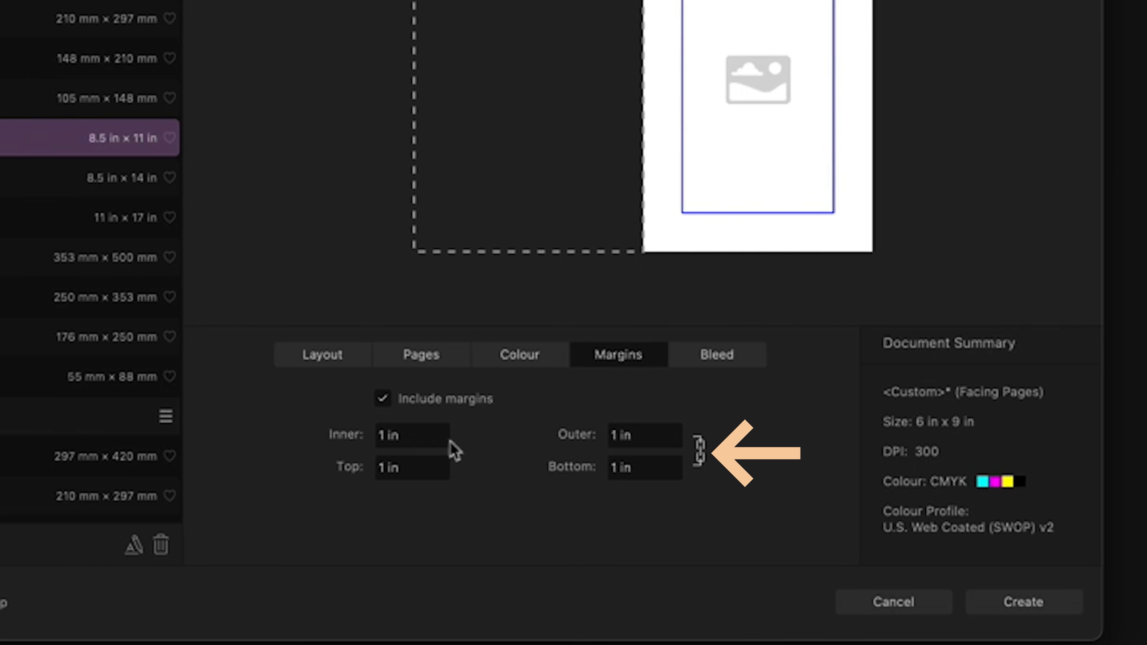
click(441, 436)
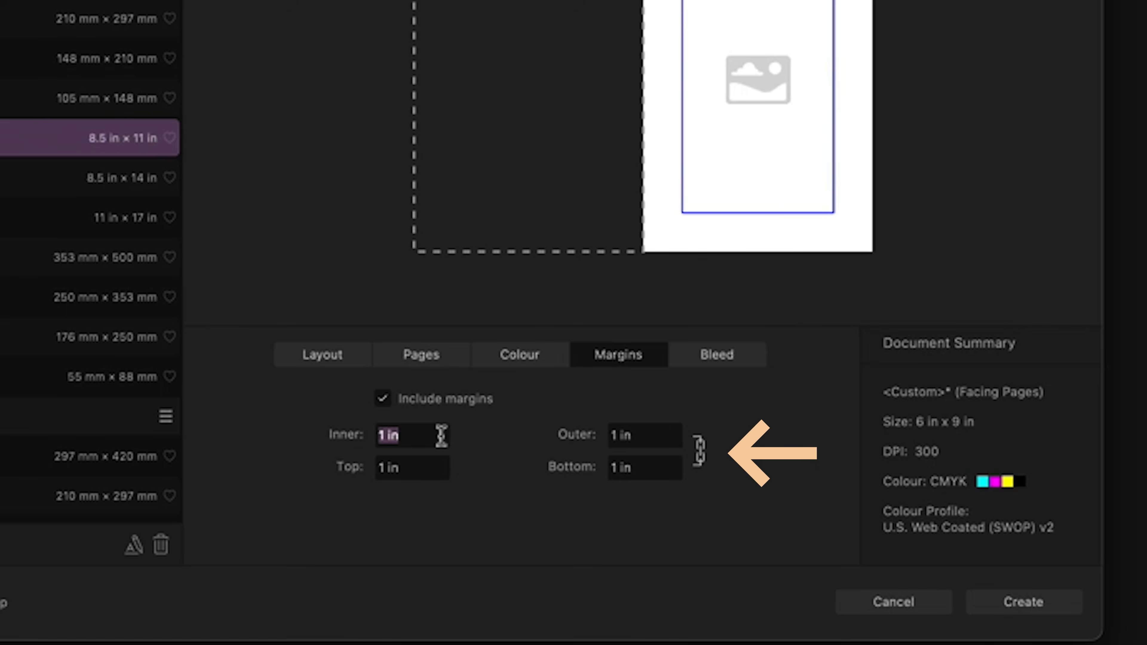
text(0.5)
key(Tab)
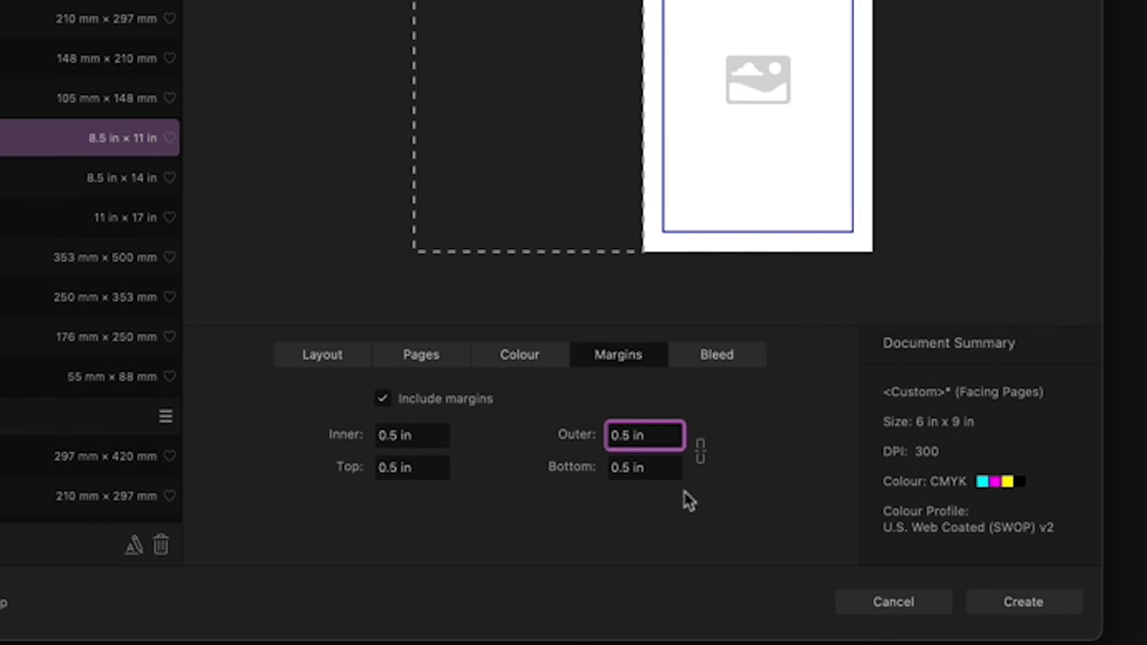
click(400, 435)
text(.7)
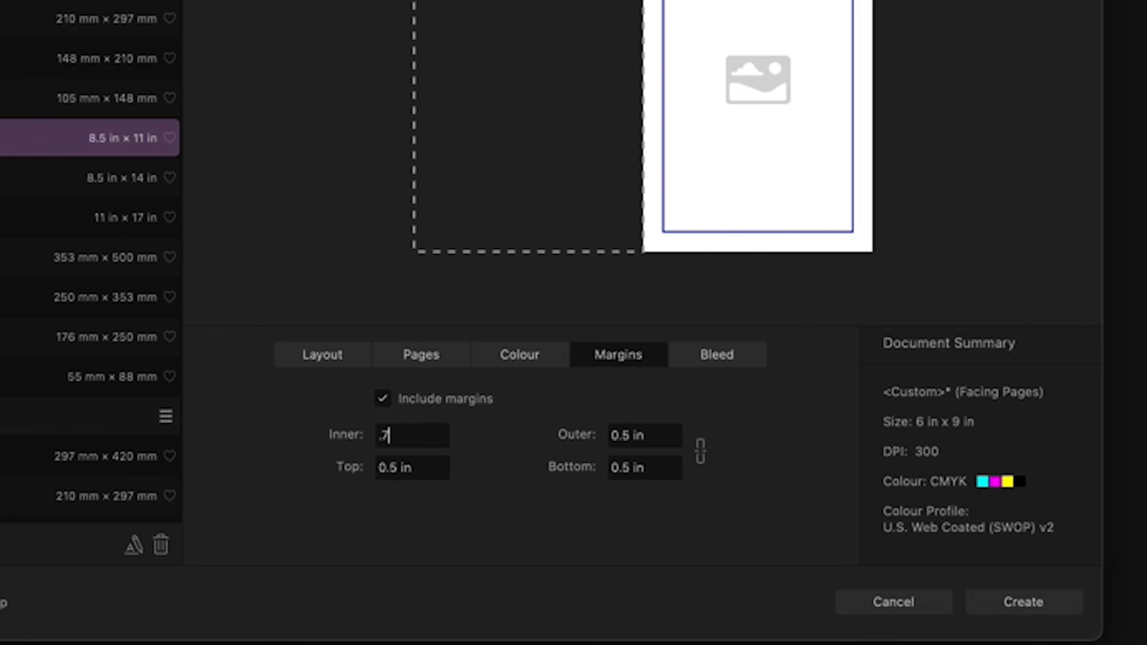
text(5)
key(Tab)
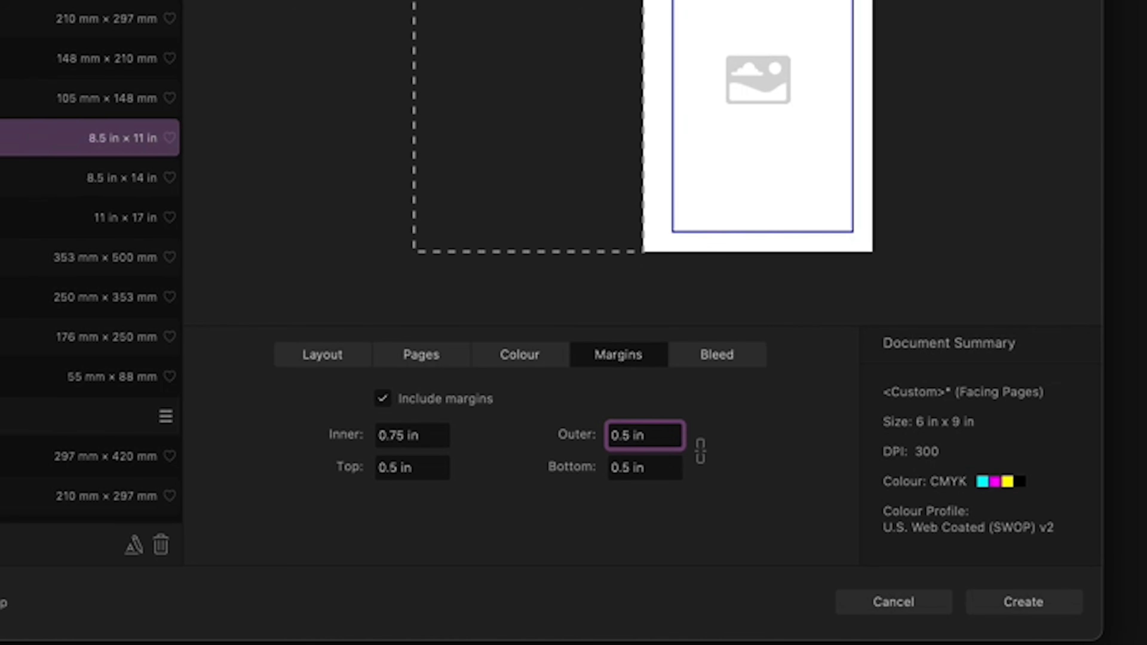
- Set the bleed to 0.125 in on every side and create the document
click(718, 358)
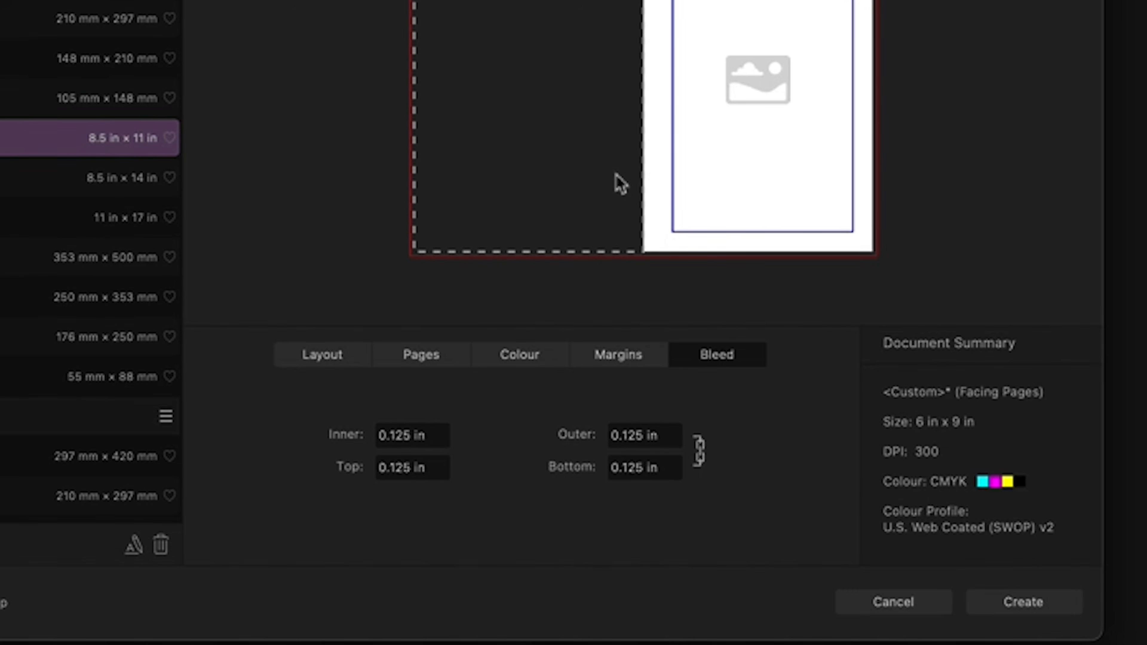
click(1026, 613)
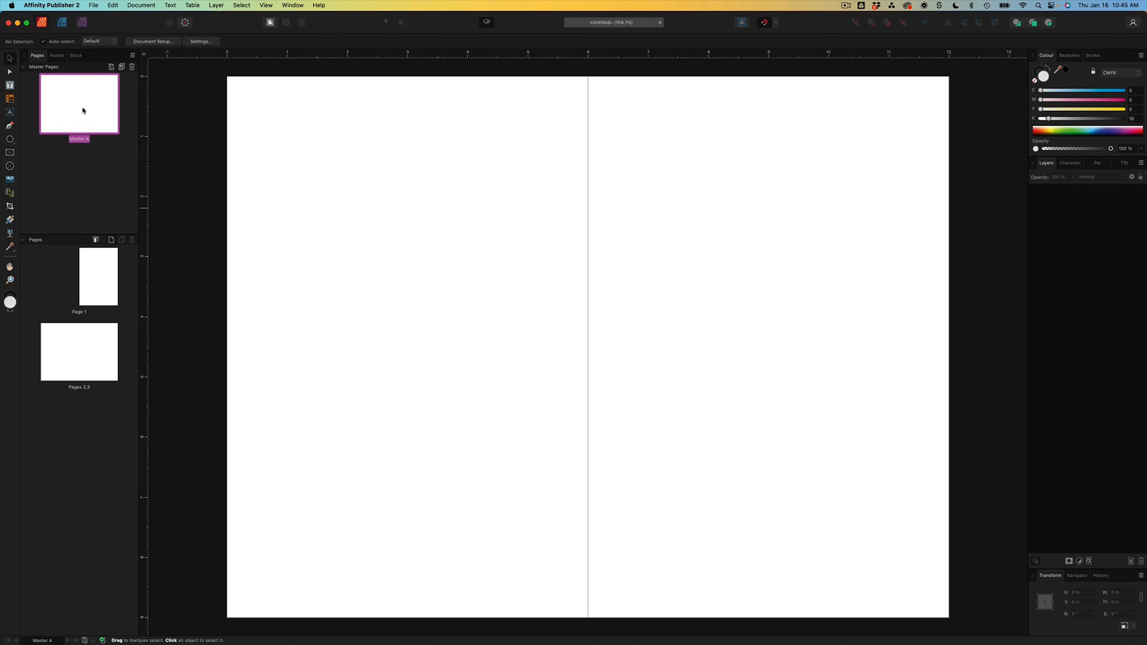
- Leave preview mode and divide the Master A pages into 6 columns with filled column guides
key(ctrl+w)
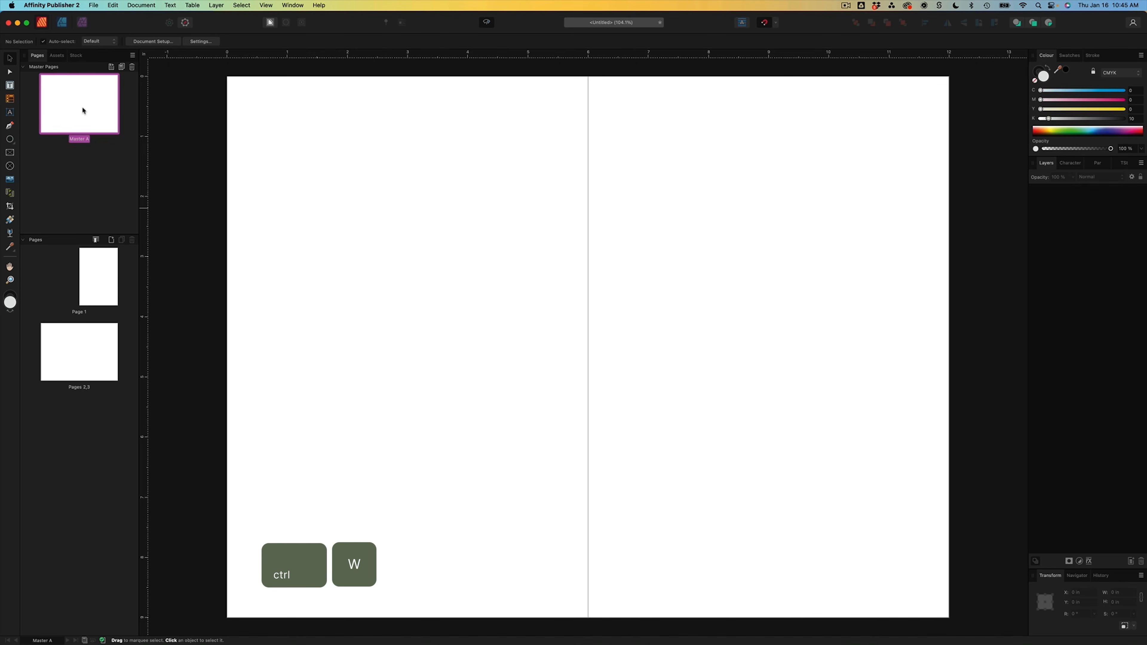
click(266, 5)
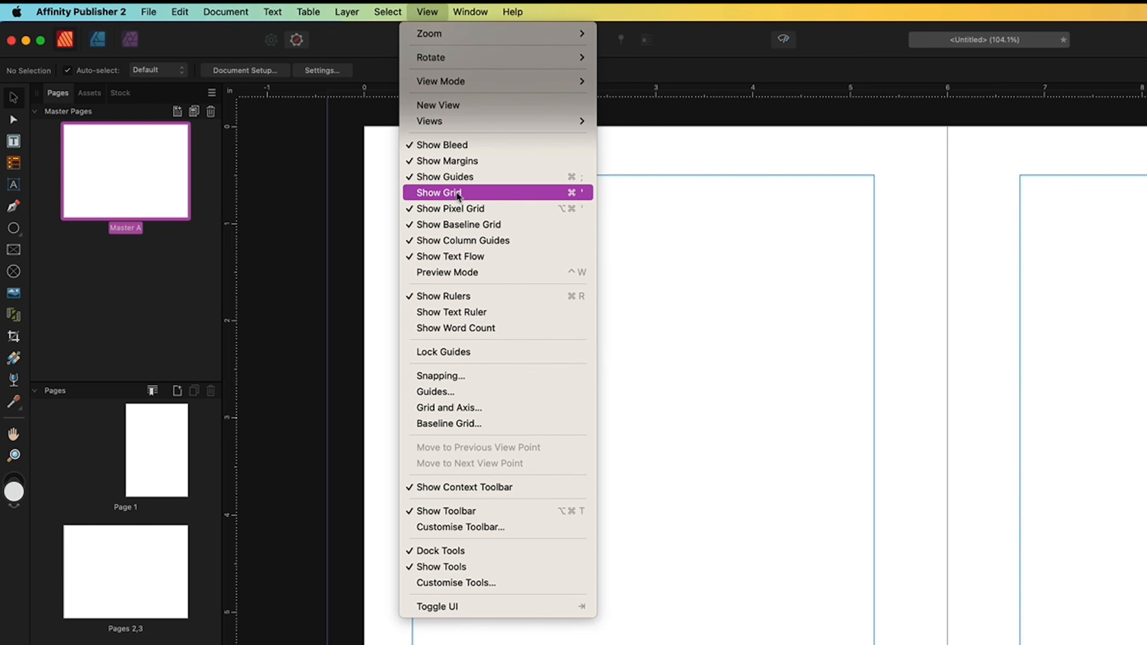
click(425, 396)
drag(574, 349, 683, 281)
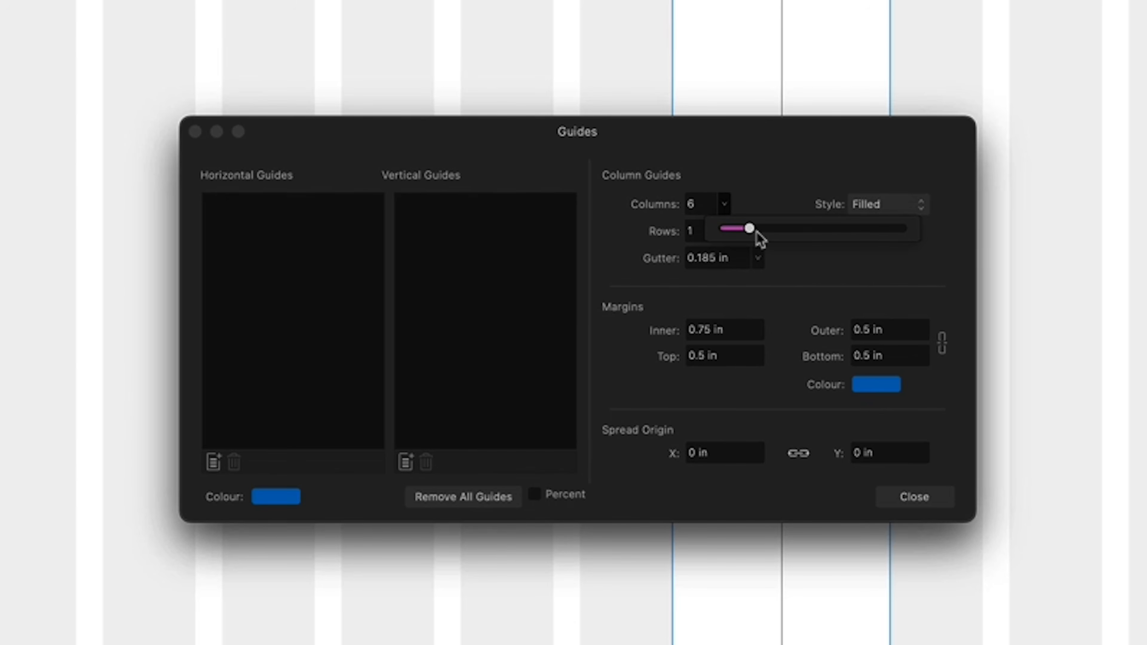
click(784, 262)
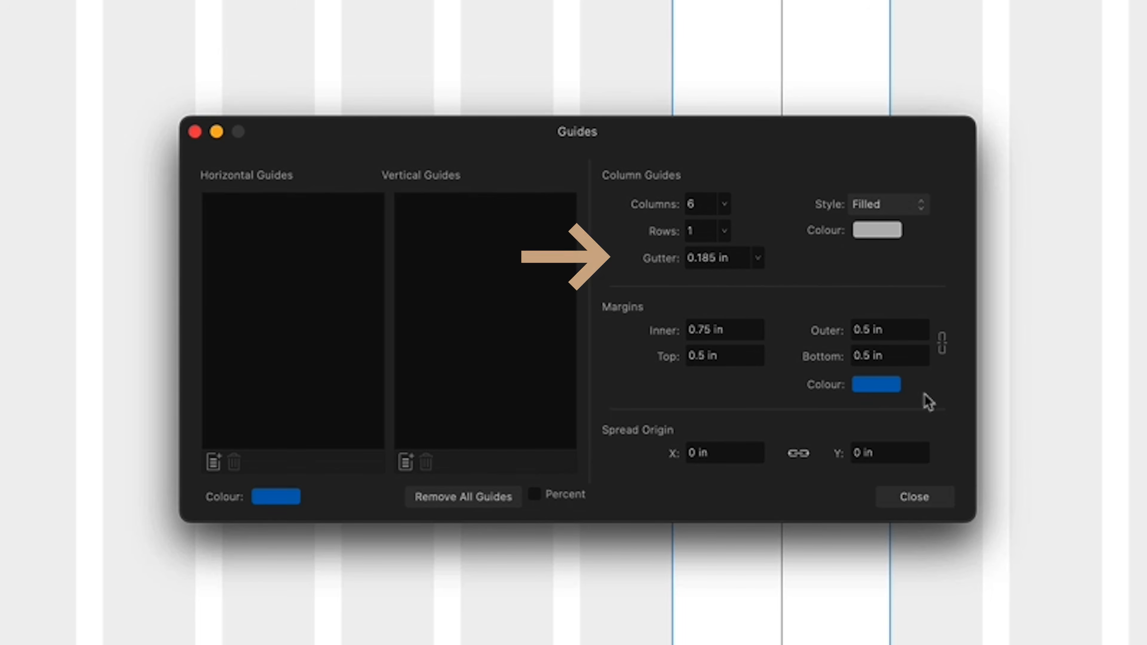
click(909, 502)
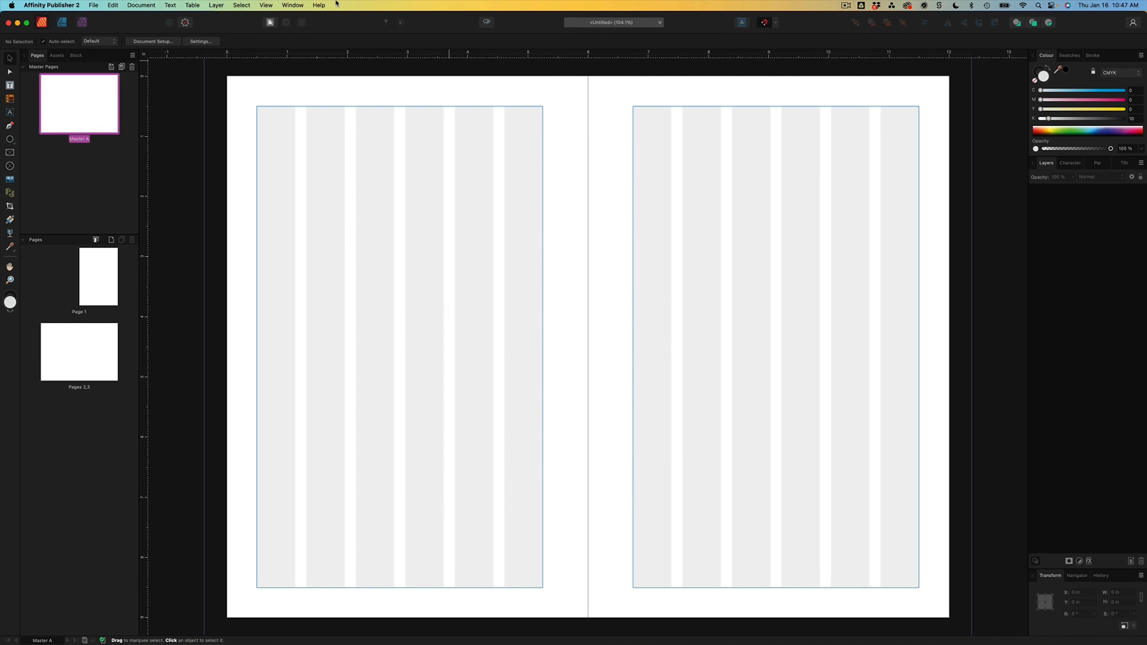
- Preview the document grid over the master spread and switch it back off
click(263, 6)
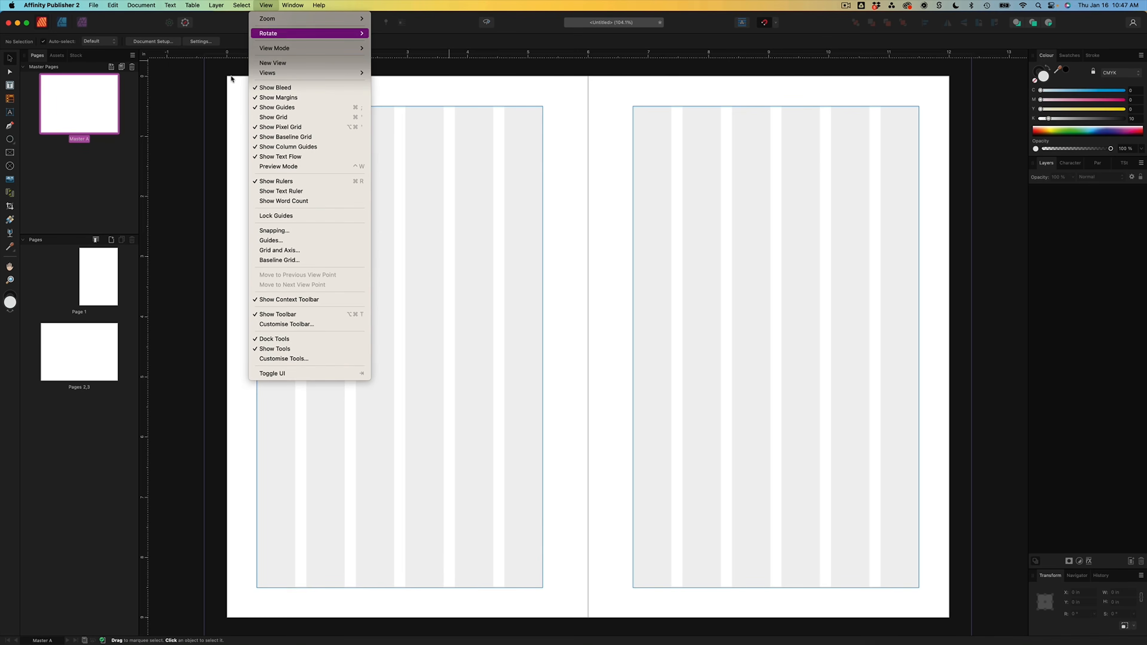
click(279, 249)
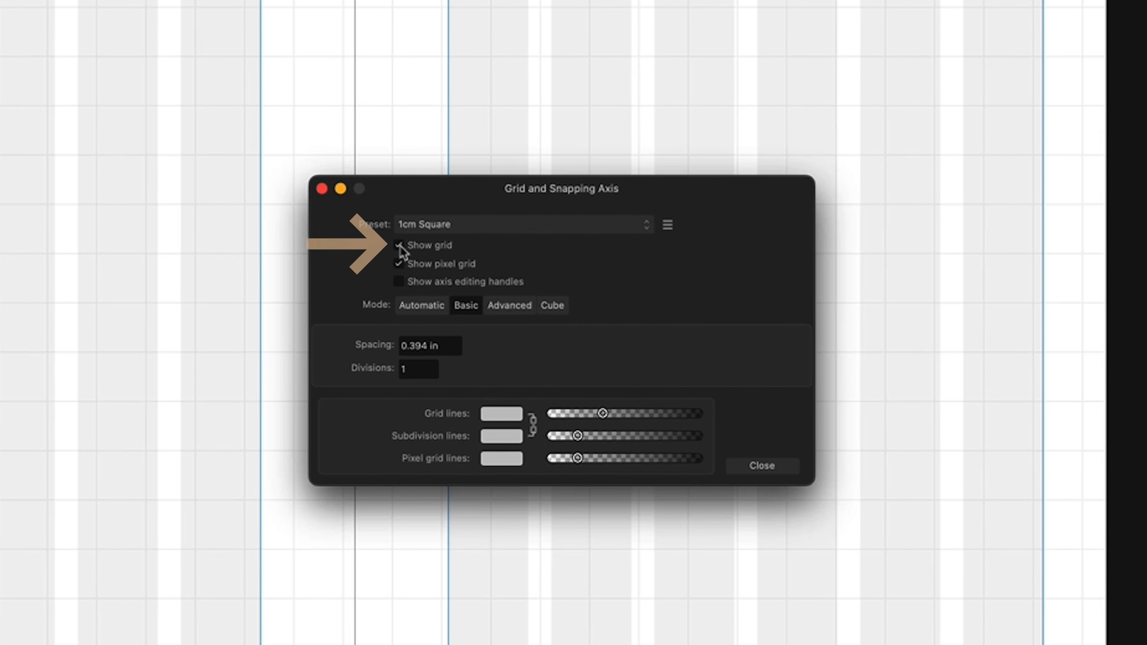
click(399, 246)
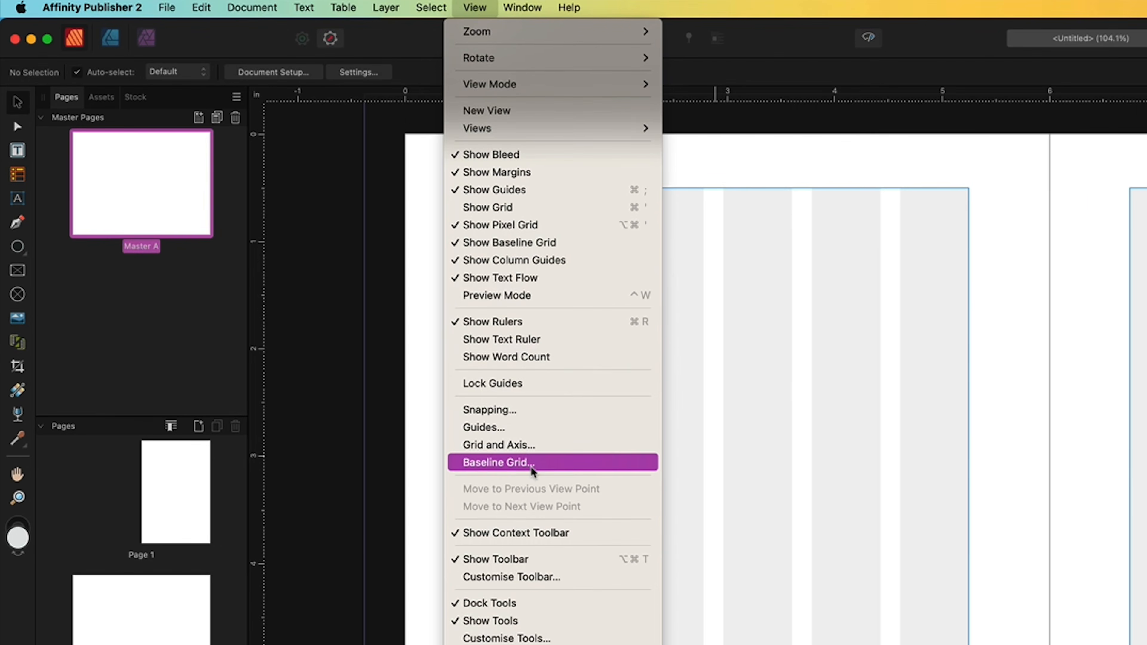
- Try out the document baseline grid on the master spread
click(531, 466)
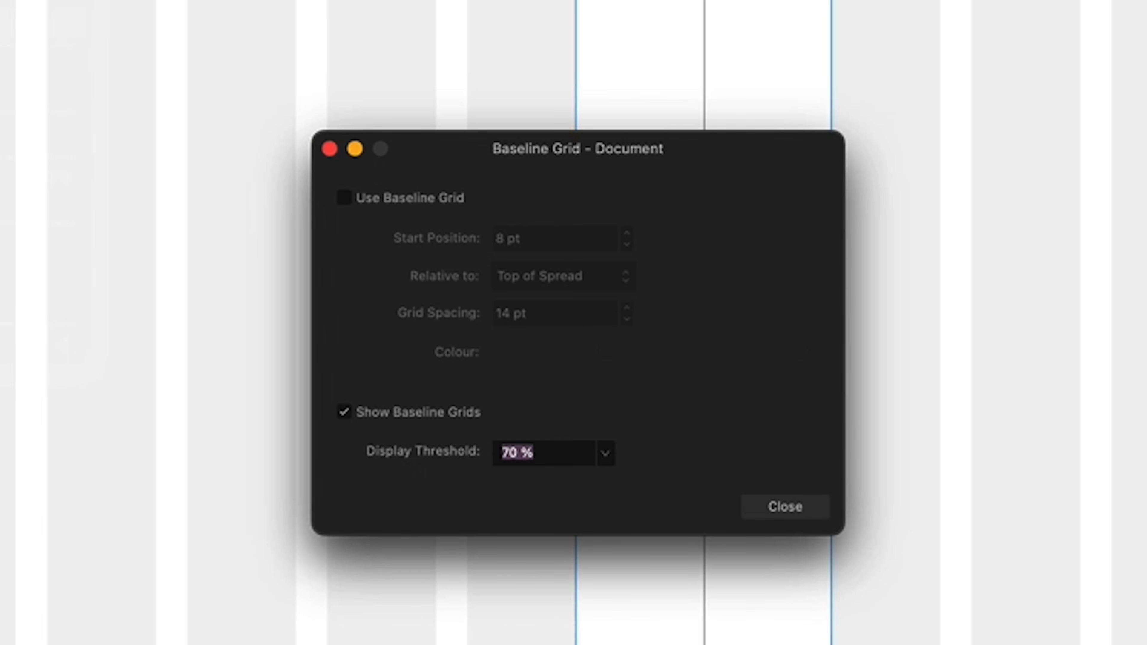
click(343, 201)
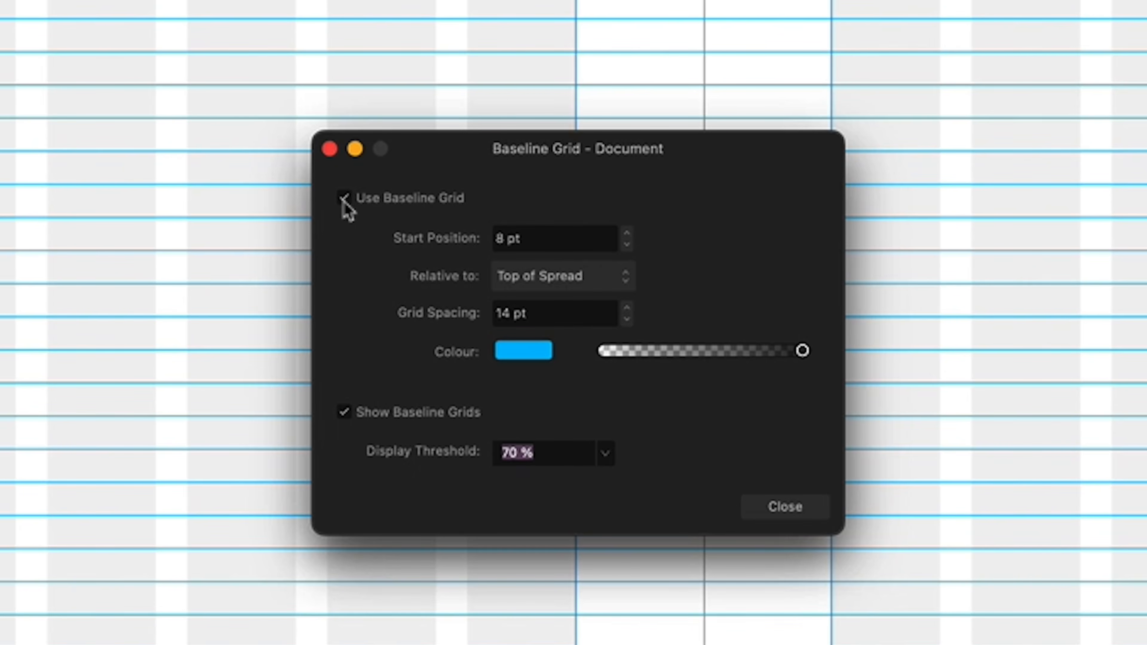
click(790, 514)
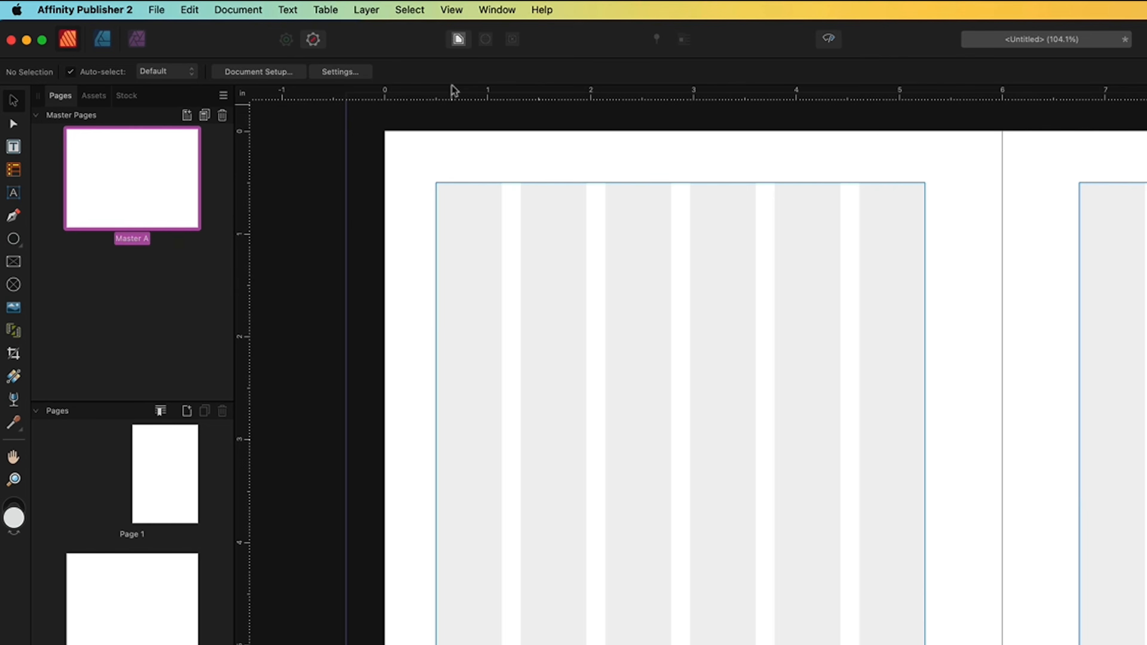
click(496, 10)
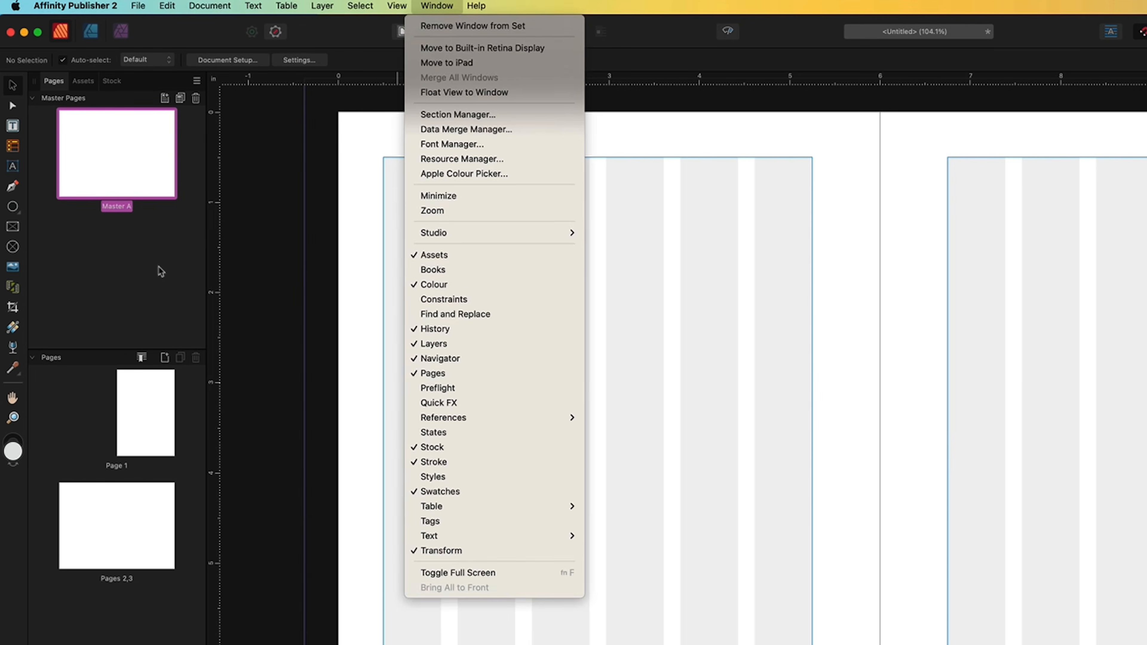
click(121, 326)
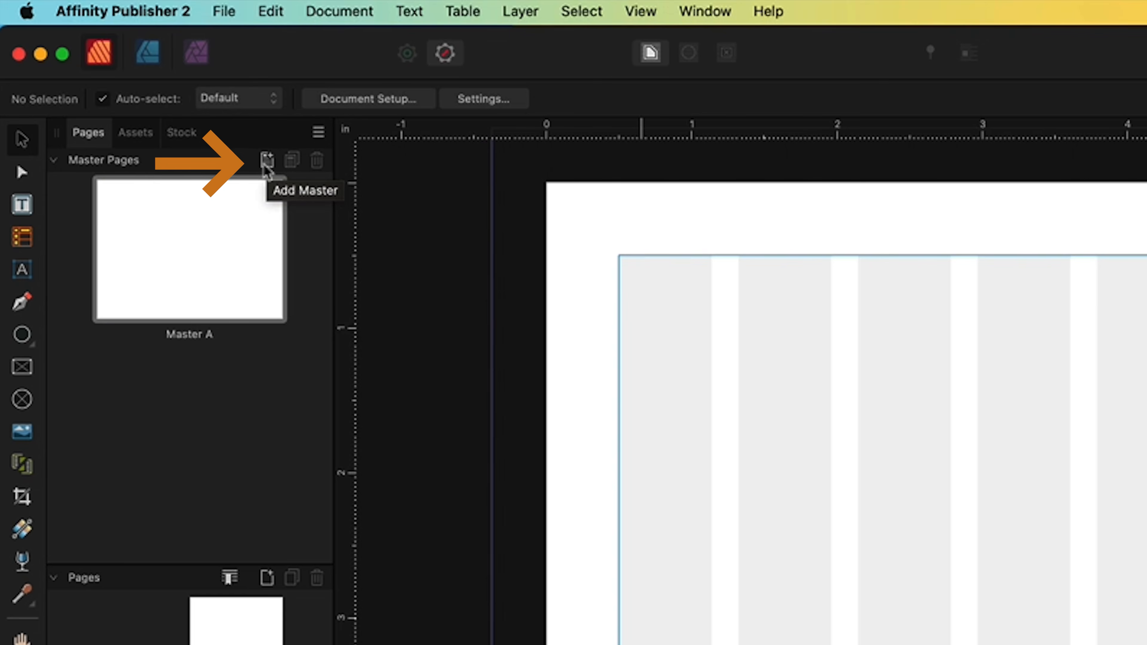
- Rename the Master A spread as Weekly Plan in its spread properties, keeping its dimensions, scaling and margins
click(218, 276)
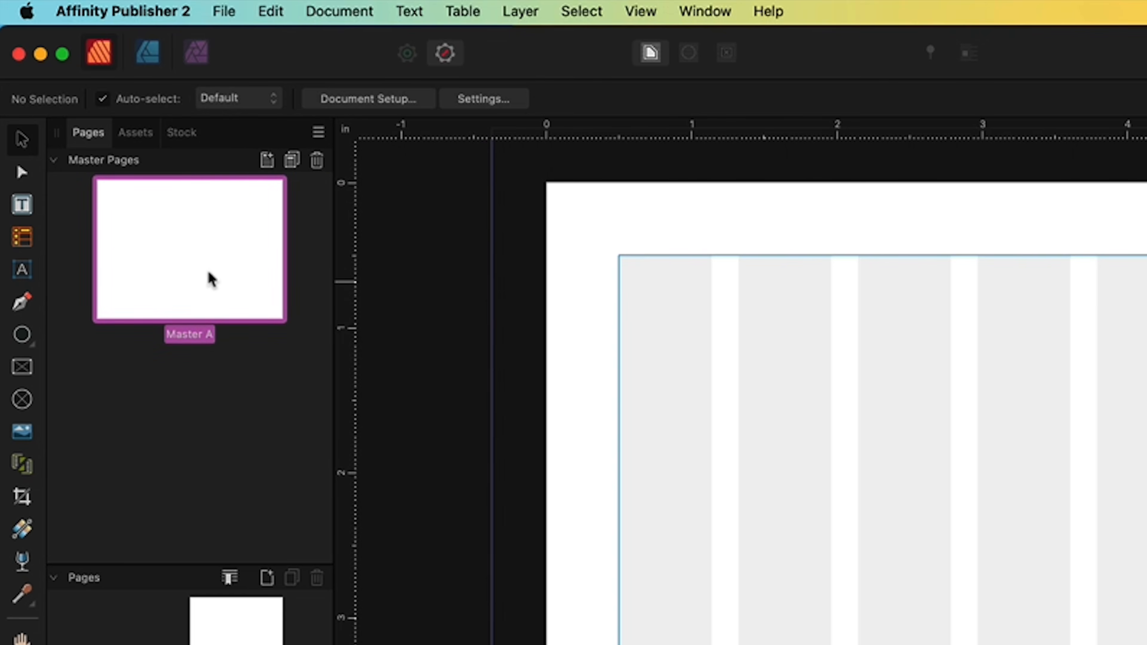
right_click(203, 273)
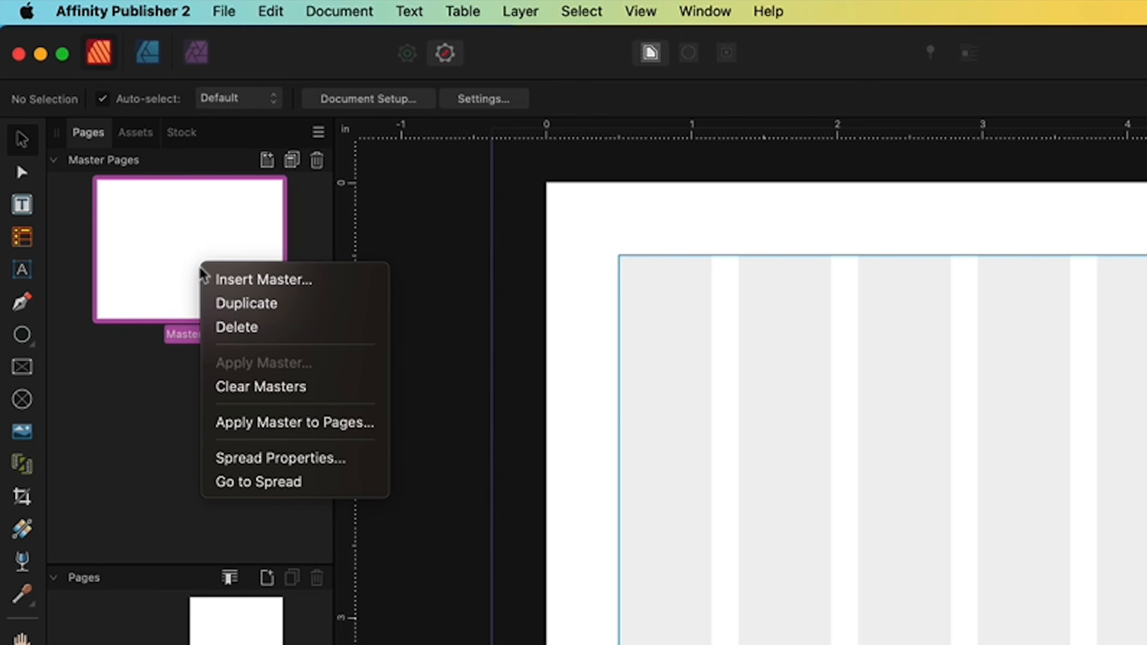
click(259, 461)
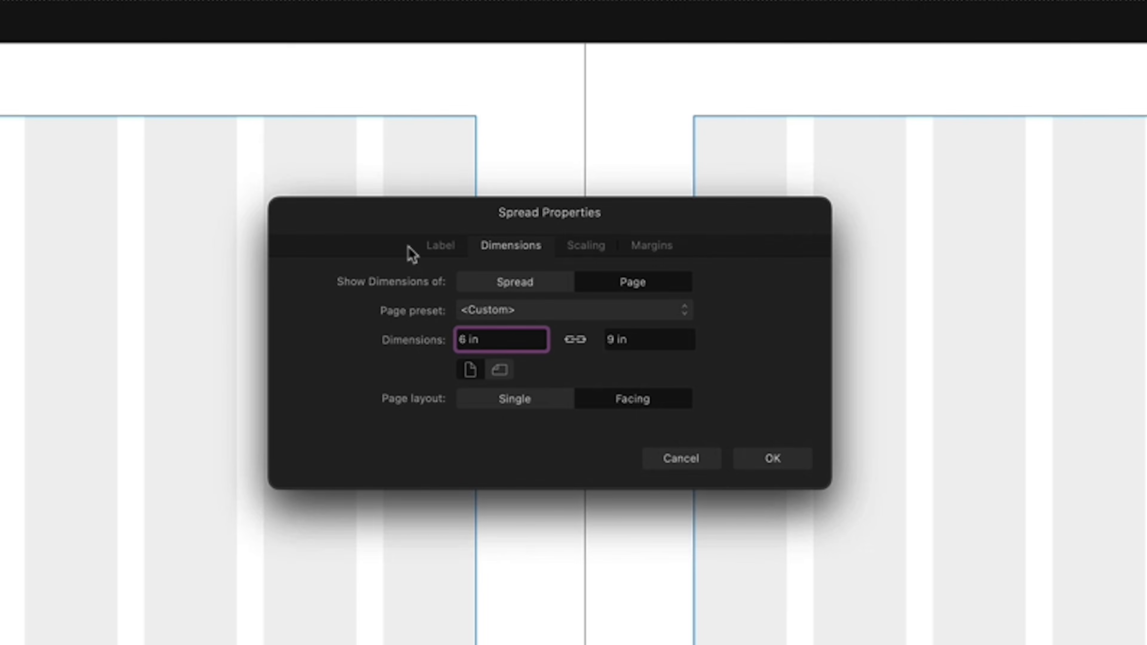
click(440, 246)
text(Weekly Plan)
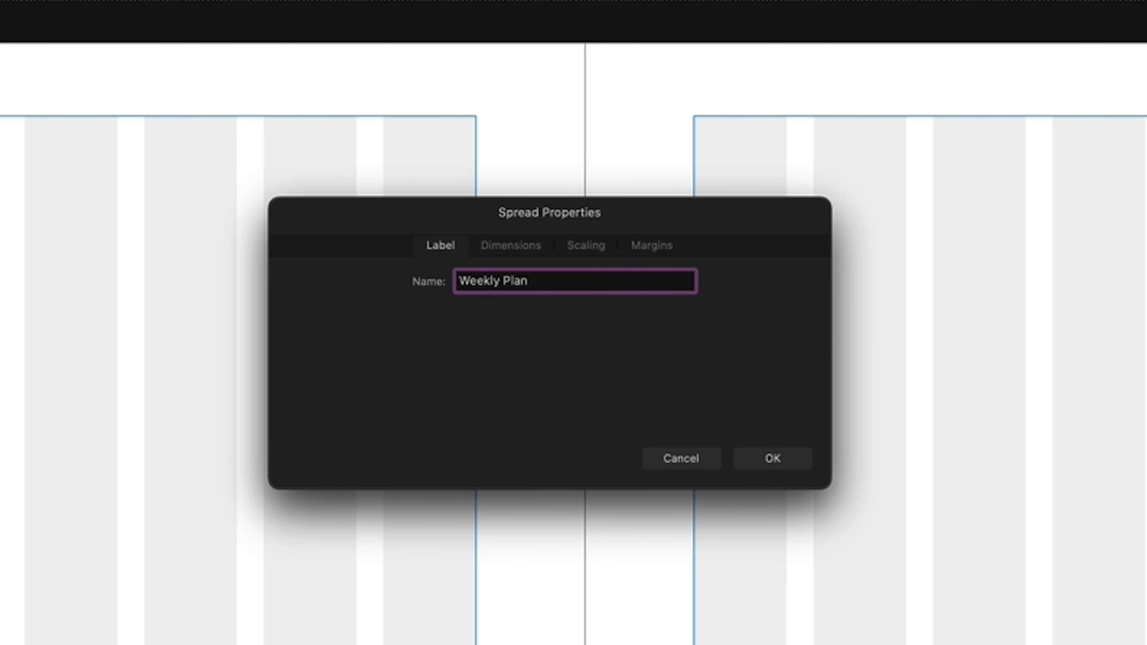
click(505, 249)
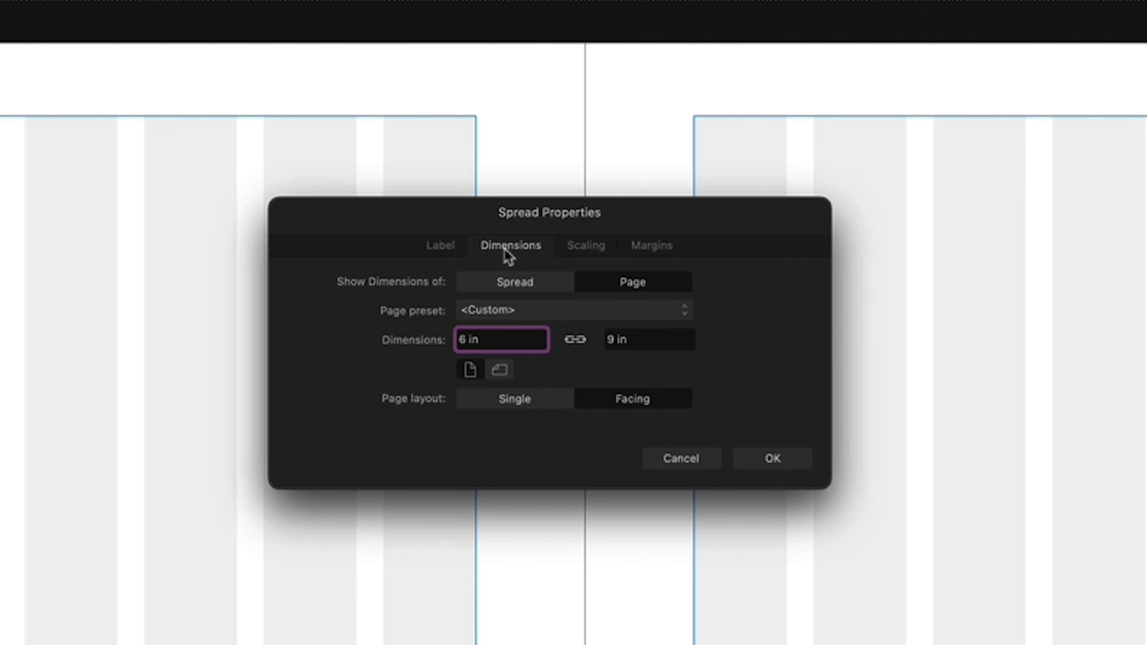
click(580, 249)
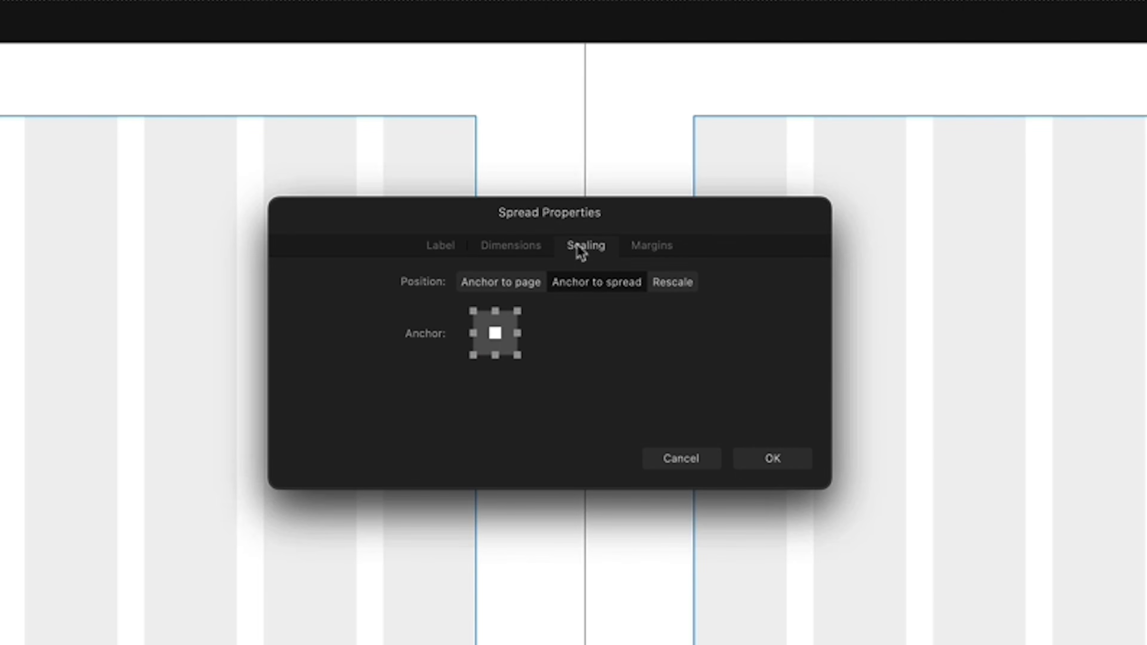
click(650, 248)
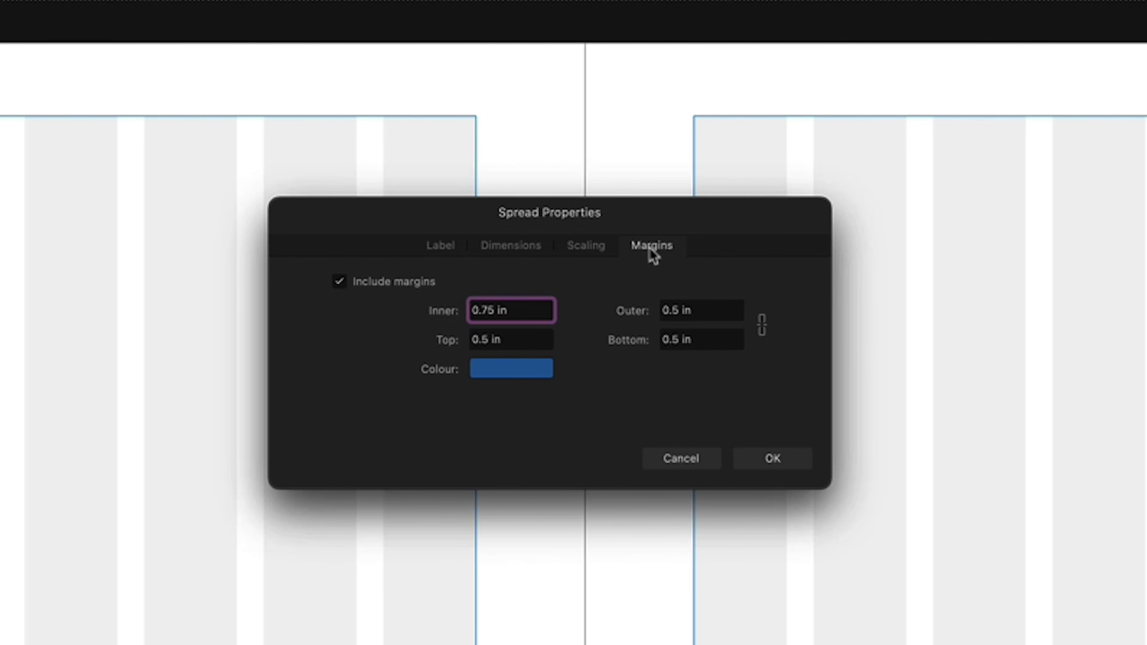
click(791, 463)
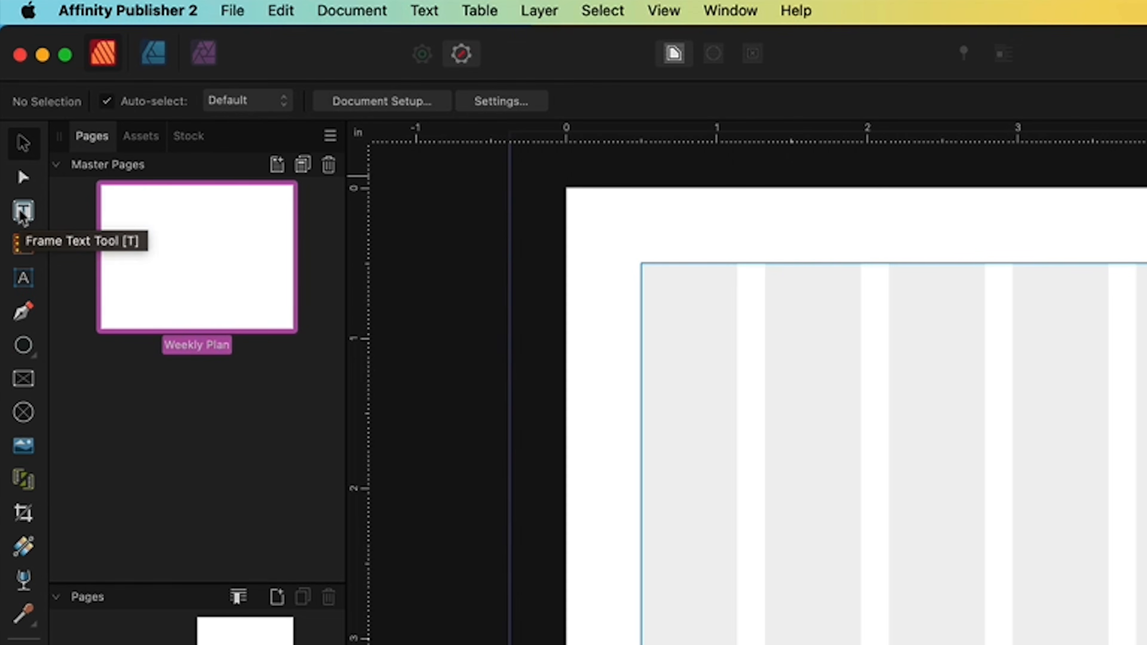
- Add a text frame about 4.75 × 0.785 in across the left master page's upper margin area, containing "Week 1 Plan"
click(24, 212)
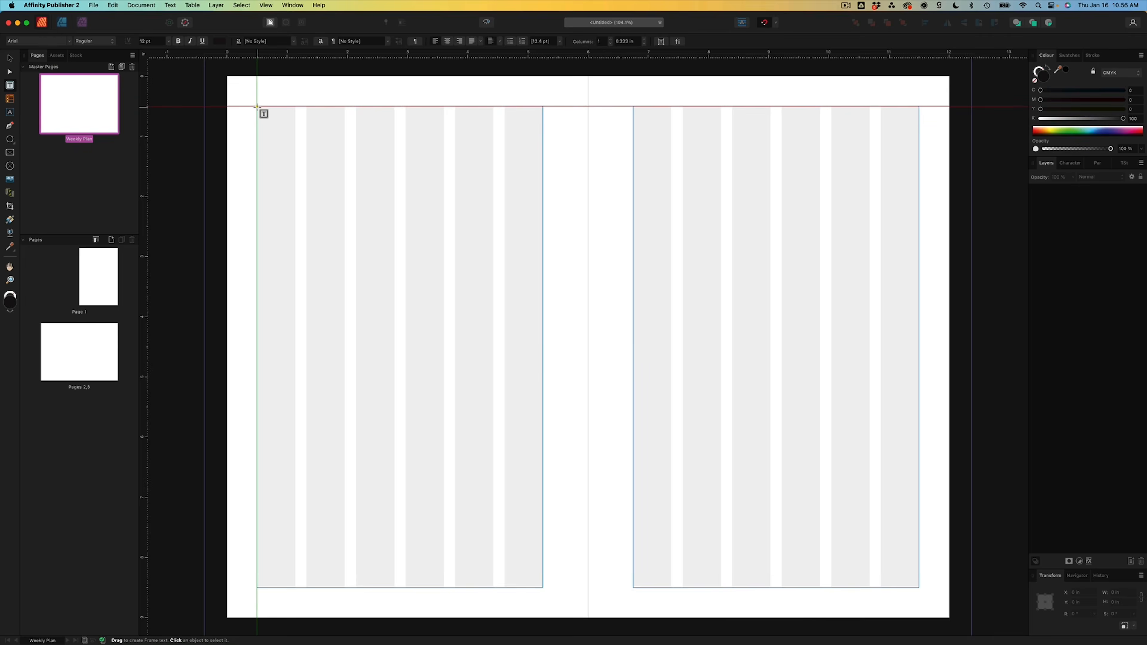
drag(257, 106, 544, 153)
text(Week  1 Plan)
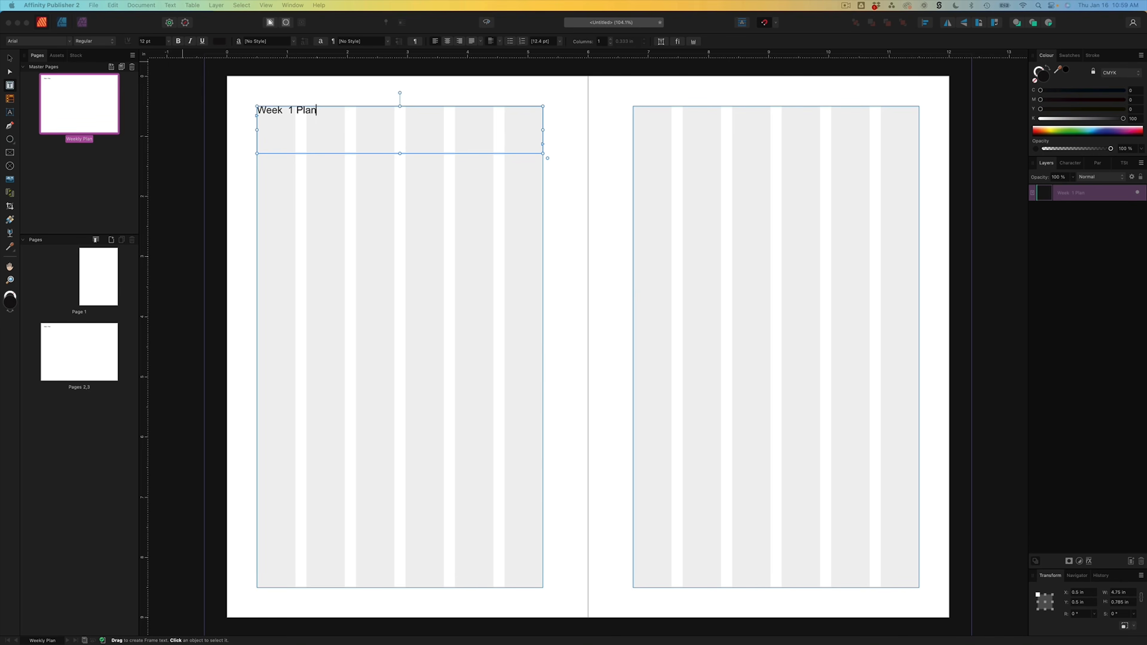
- Bring up the list of text styles for the document
click(292, 5)
mouse_move(312, 364)
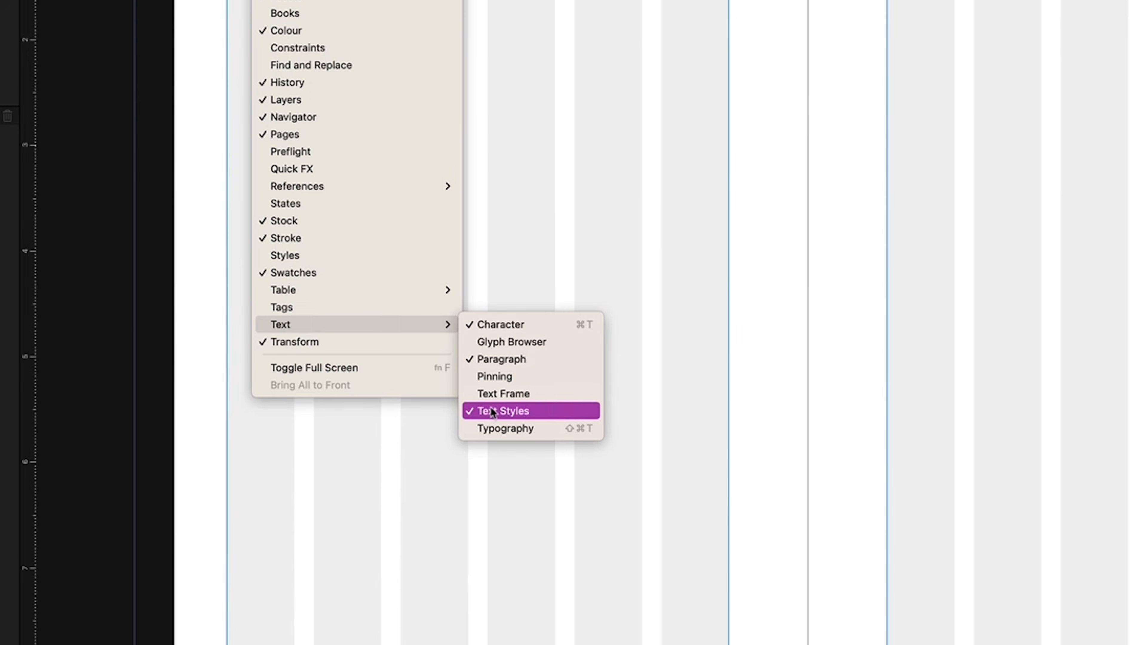
click(516, 411)
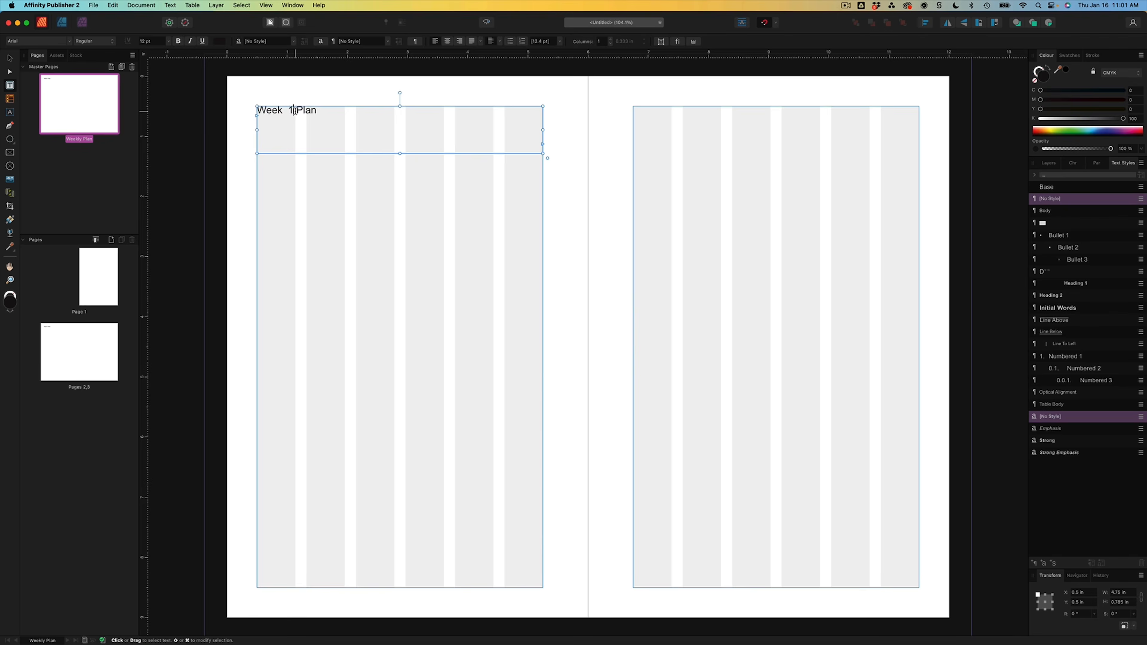
- Set the whole "Week 1 Plan" heading in Montserrat Bold
triple_click(294, 111)
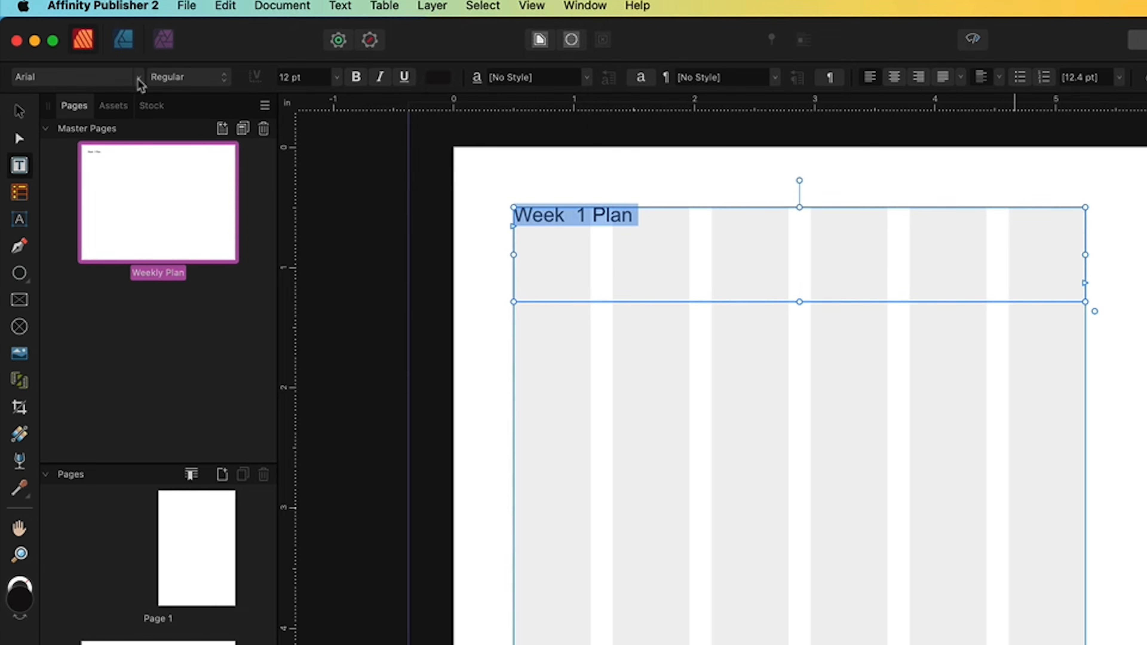
click(140, 77)
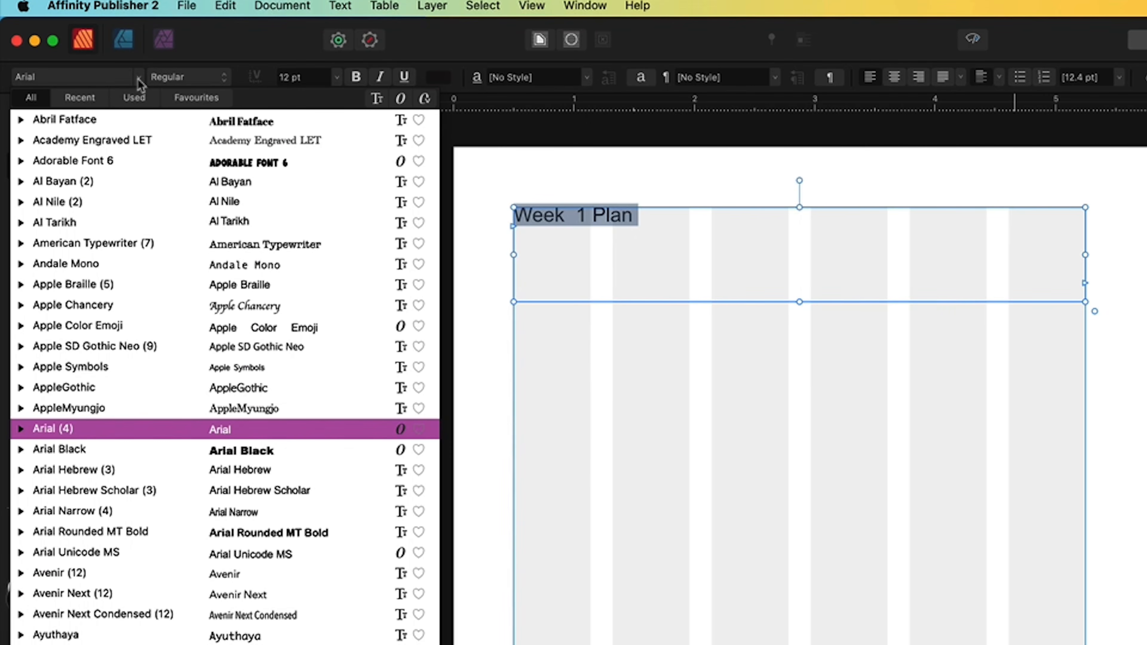
scroll(225, 377, down, 10)
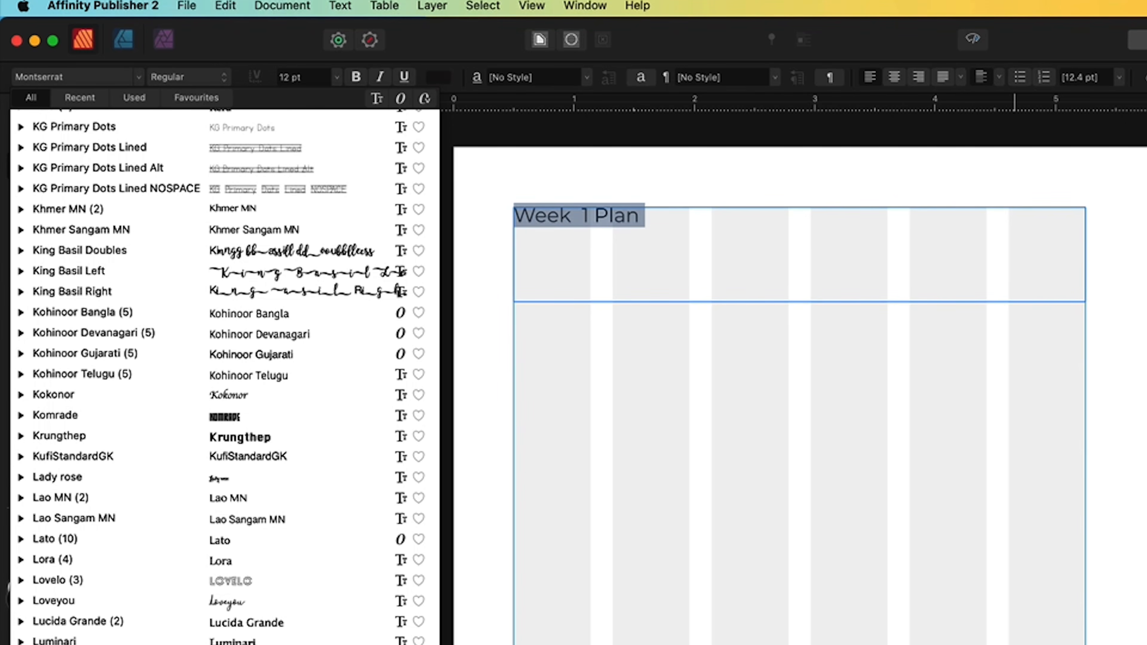
click(189, 77)
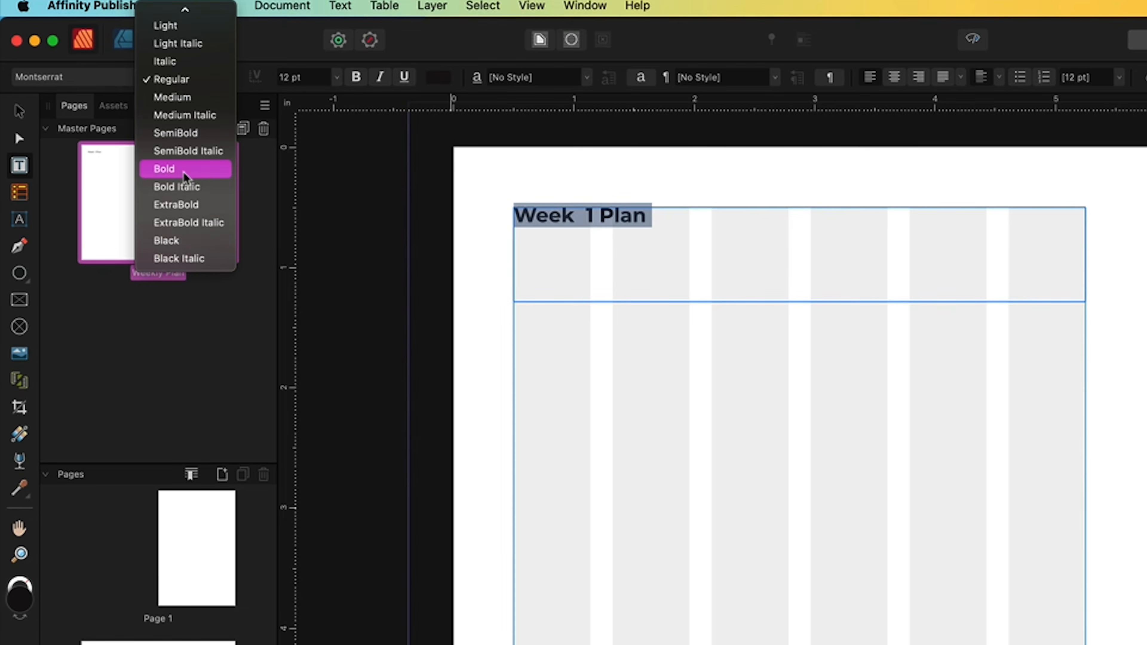
click(185, 169)
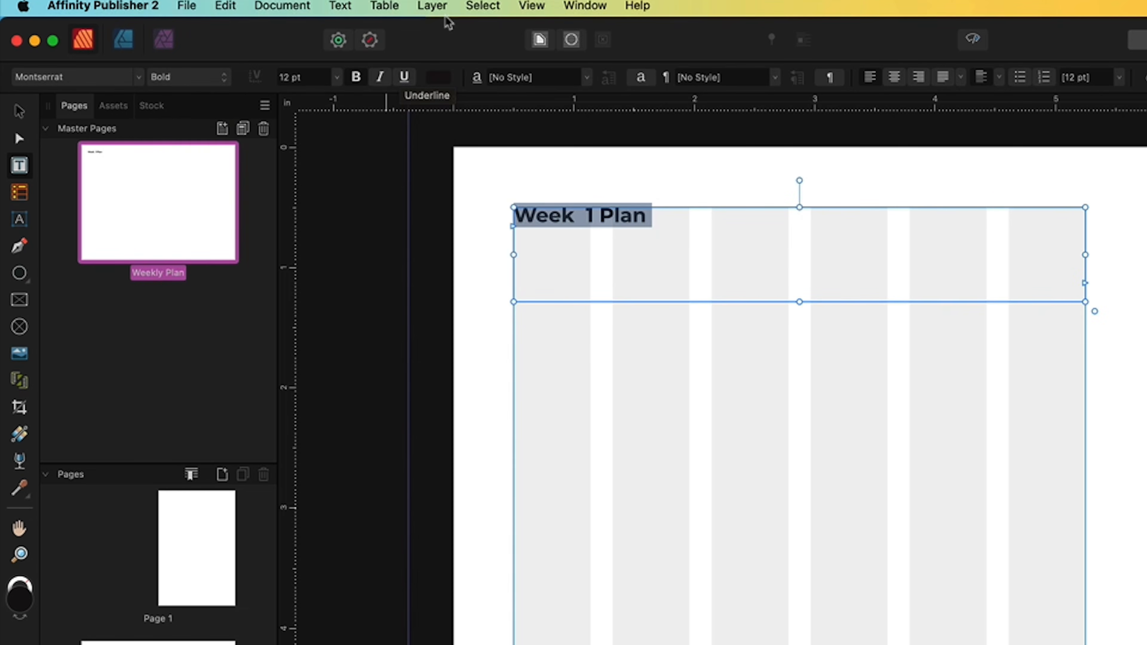
- Apply All Caps capitalisation to the heading and set its font size to 16 pt
click(340, 6)
mouse_move(387, 209)
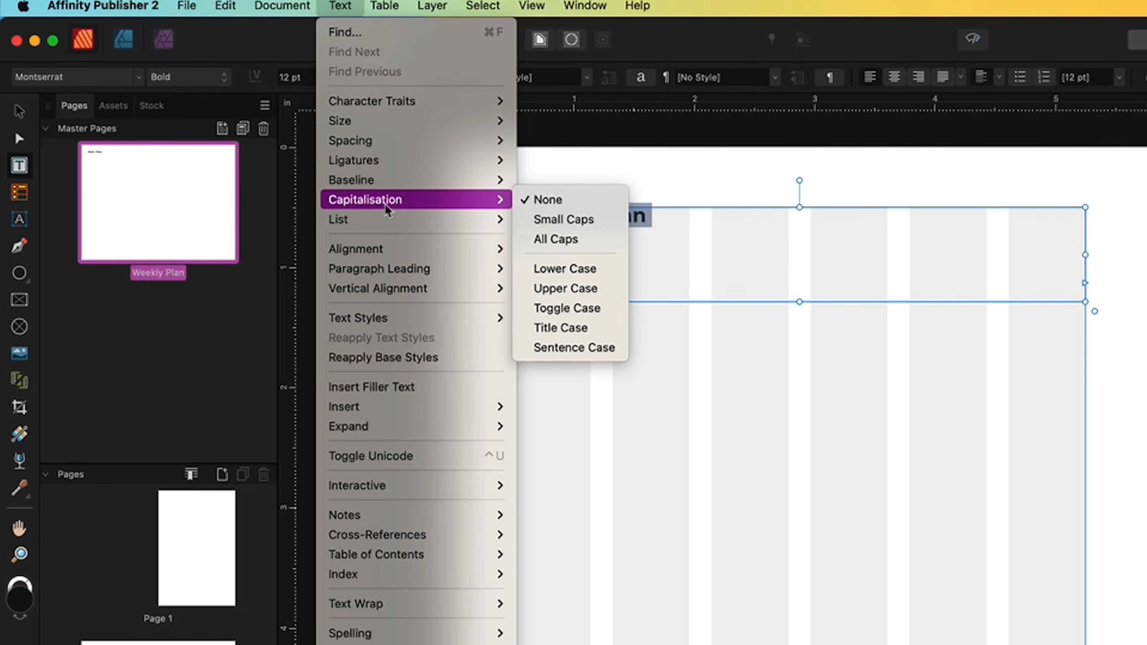
click(586, 239)
click(337, 77)
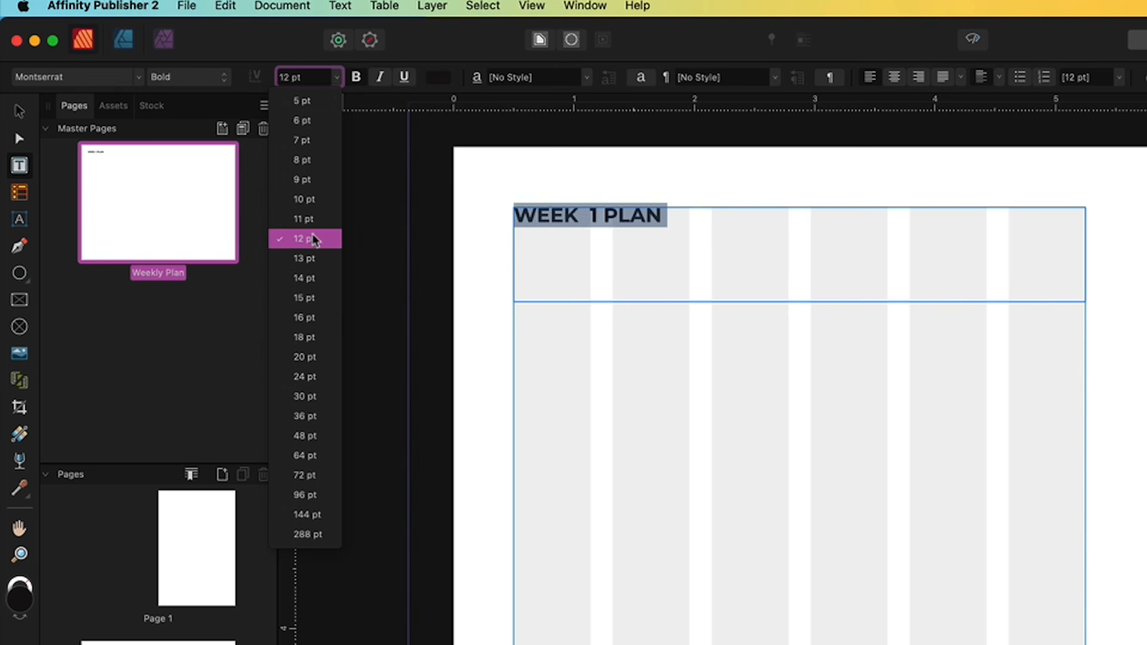
click(300, 319)
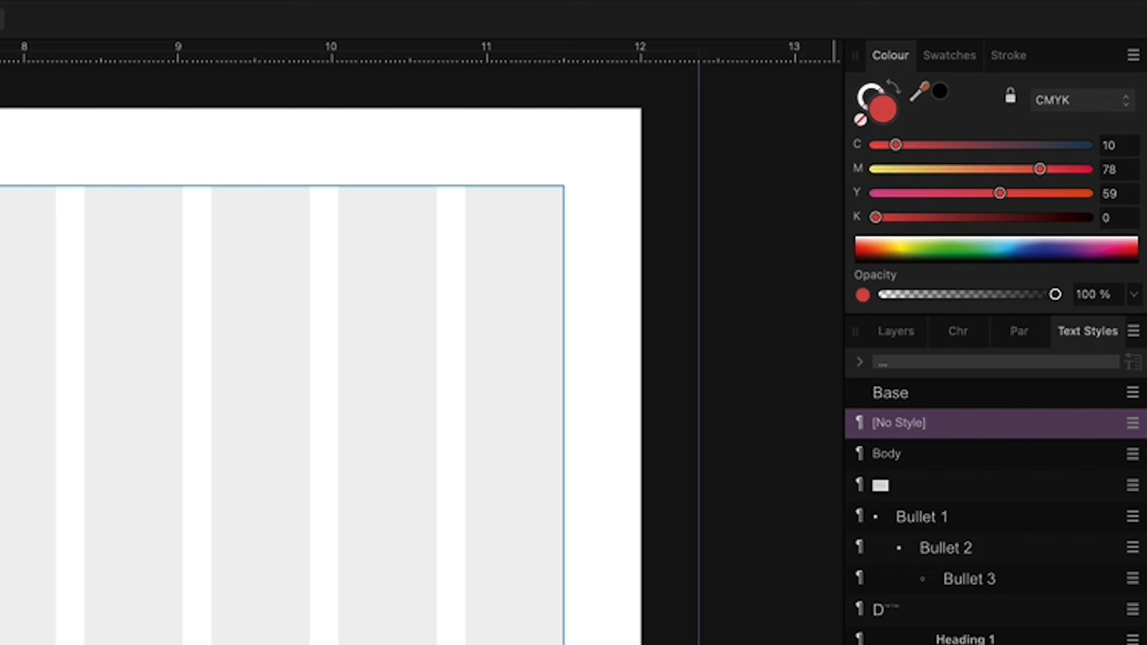
- Colour the heading text dark grey with CMYK values C 0, M 0, Y 0 and K 80
click(236, 425)
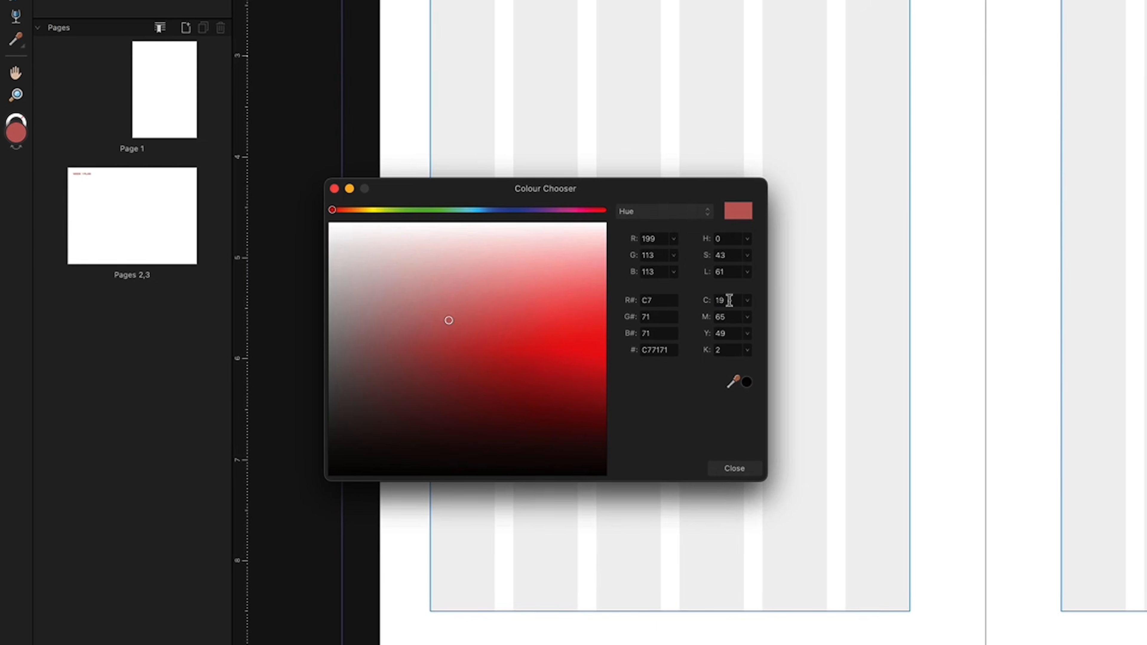
double_click(599, 345)
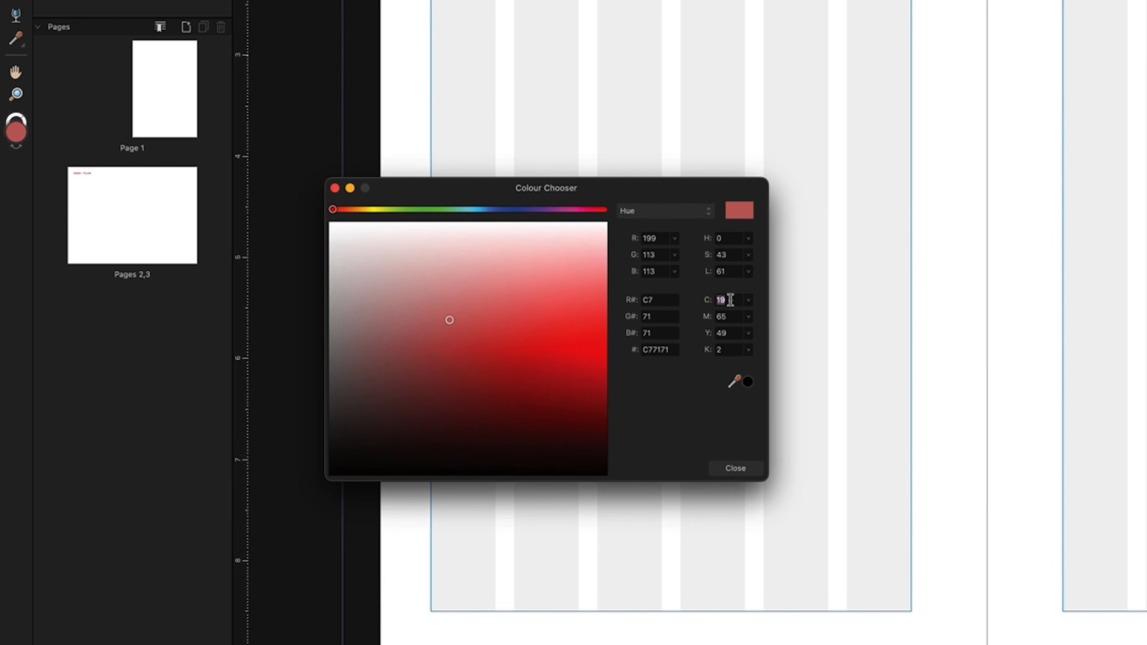
text(0)
key(Tab)
text(0)
key(Tab)
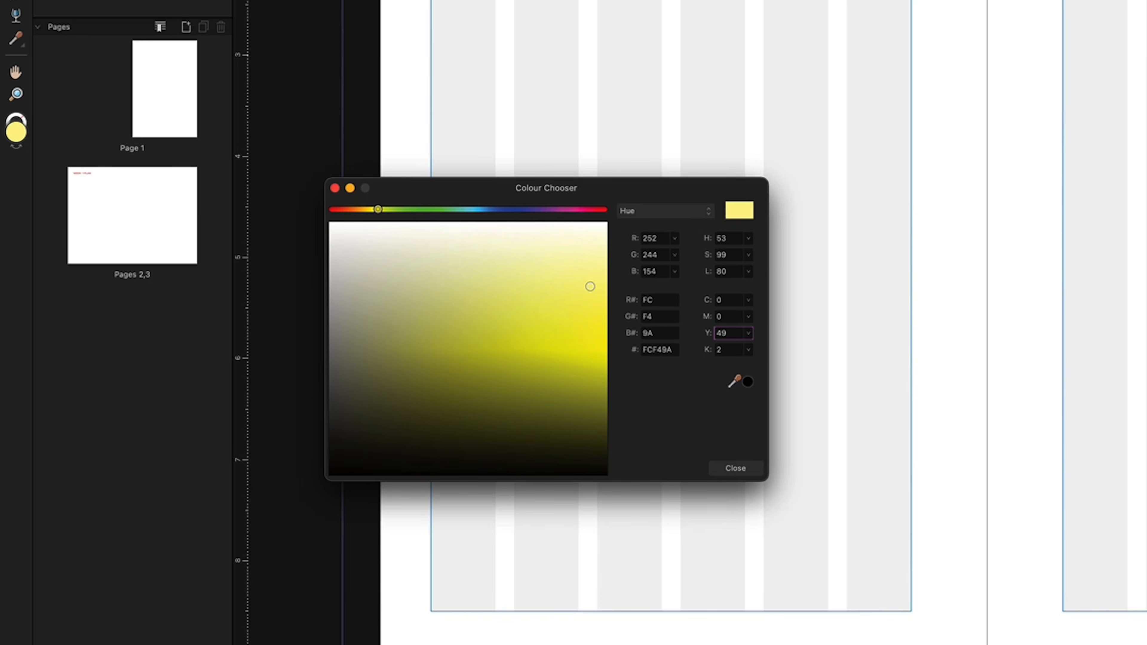
text(0)
key(Tab)
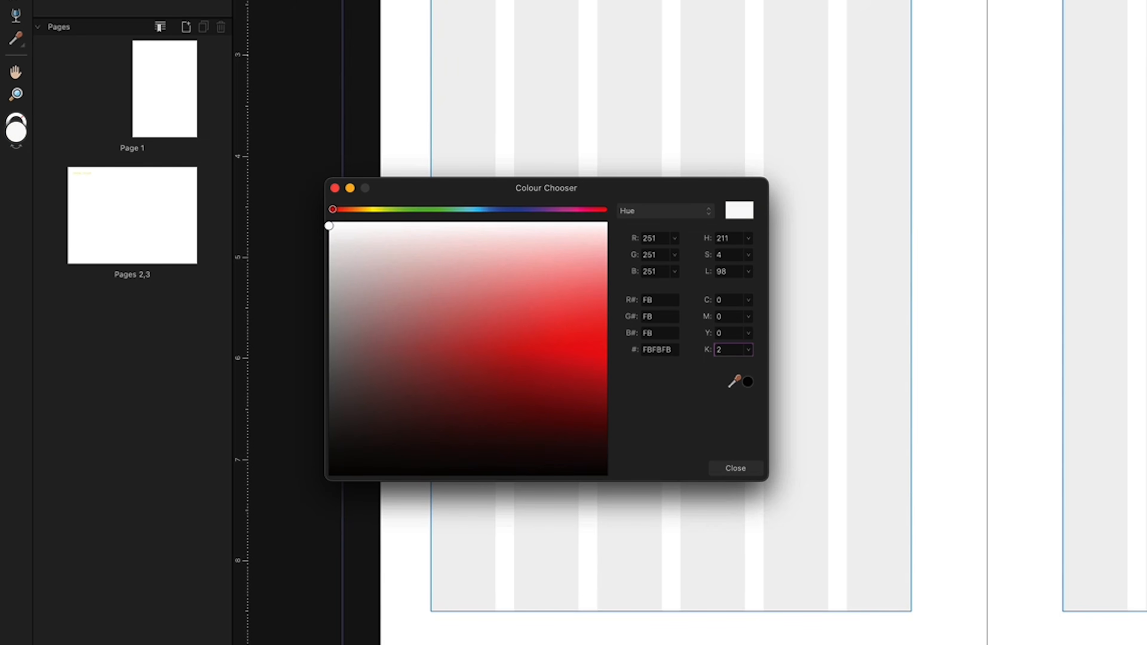
double_click(728, 353)
text(60)
key(Tab)
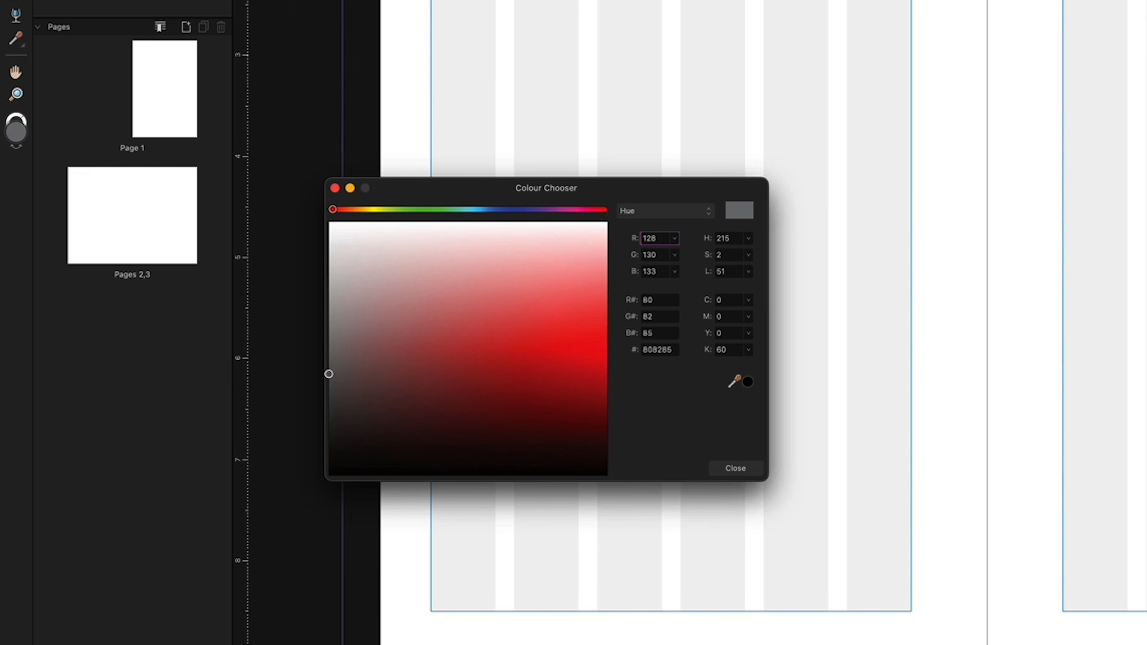
double_click(725, 349)
text(80)
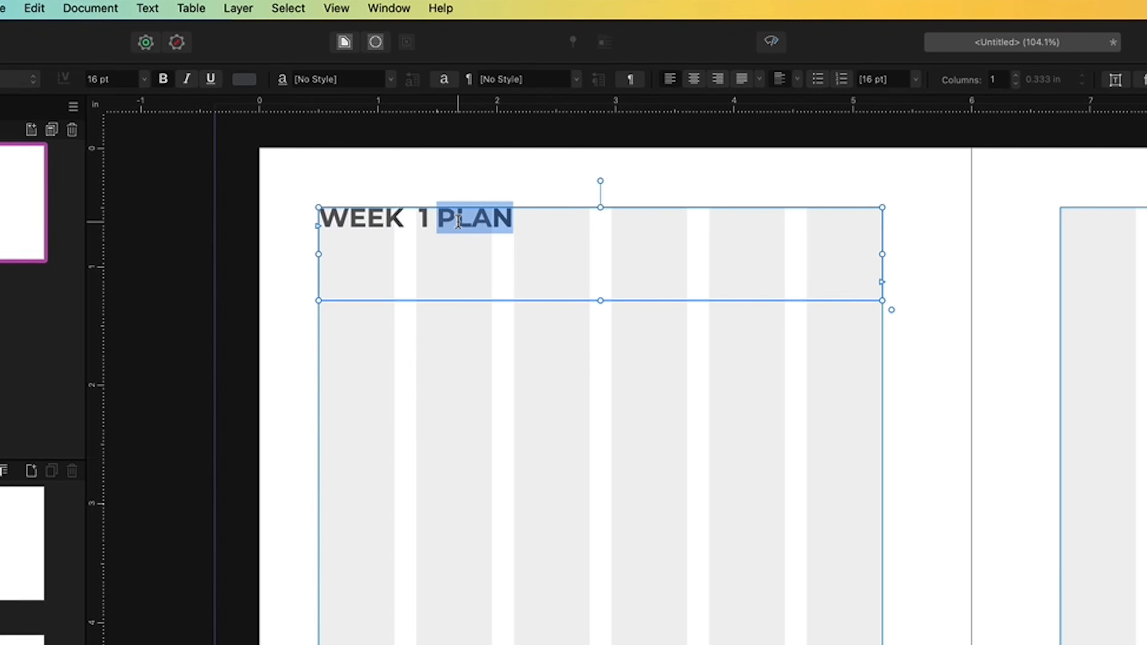
- Start a new paragraph style from the full WEEK 1 PLAN heading and name it "Weekly Plan Header"
triple_click(328, 113)
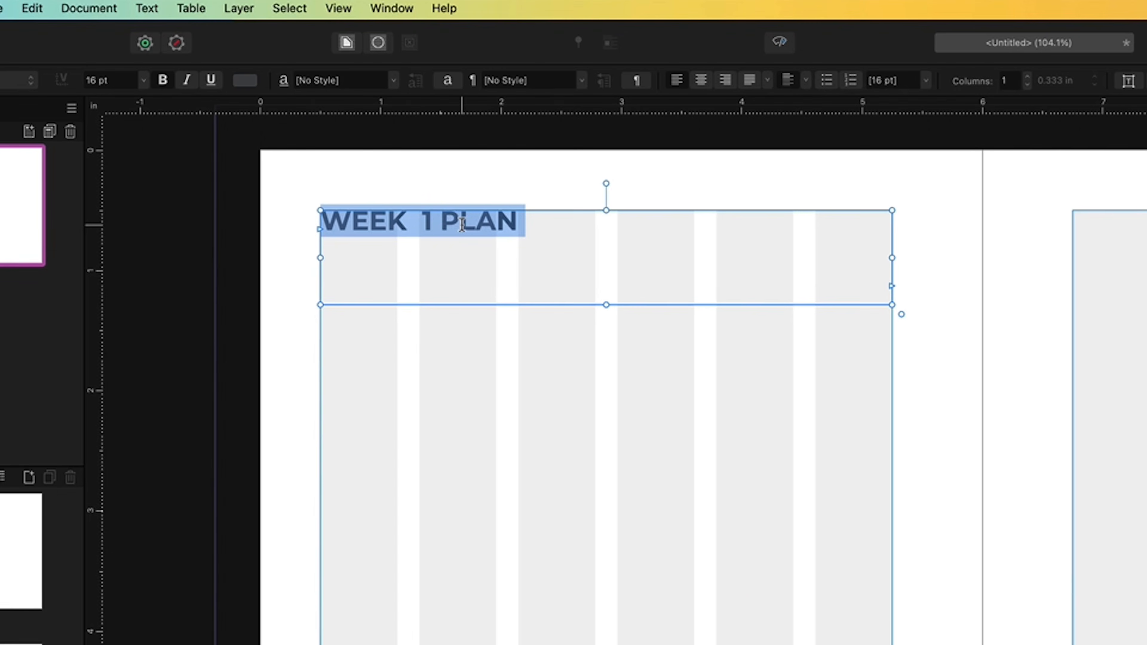
click(523, 275)
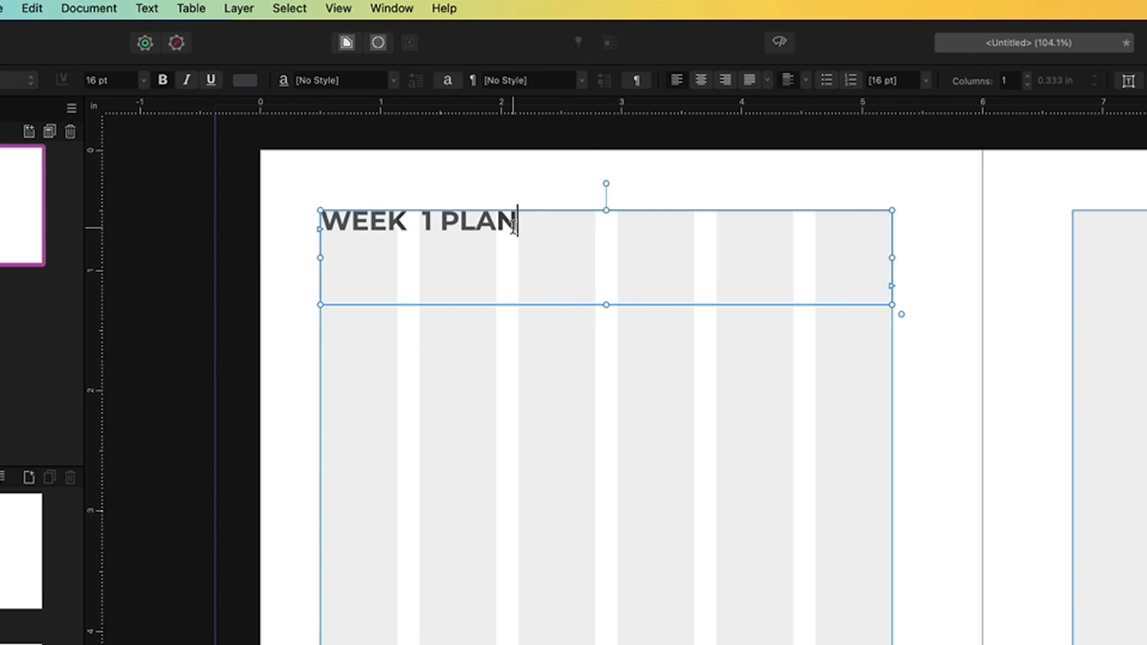
triple_click(514, 226)
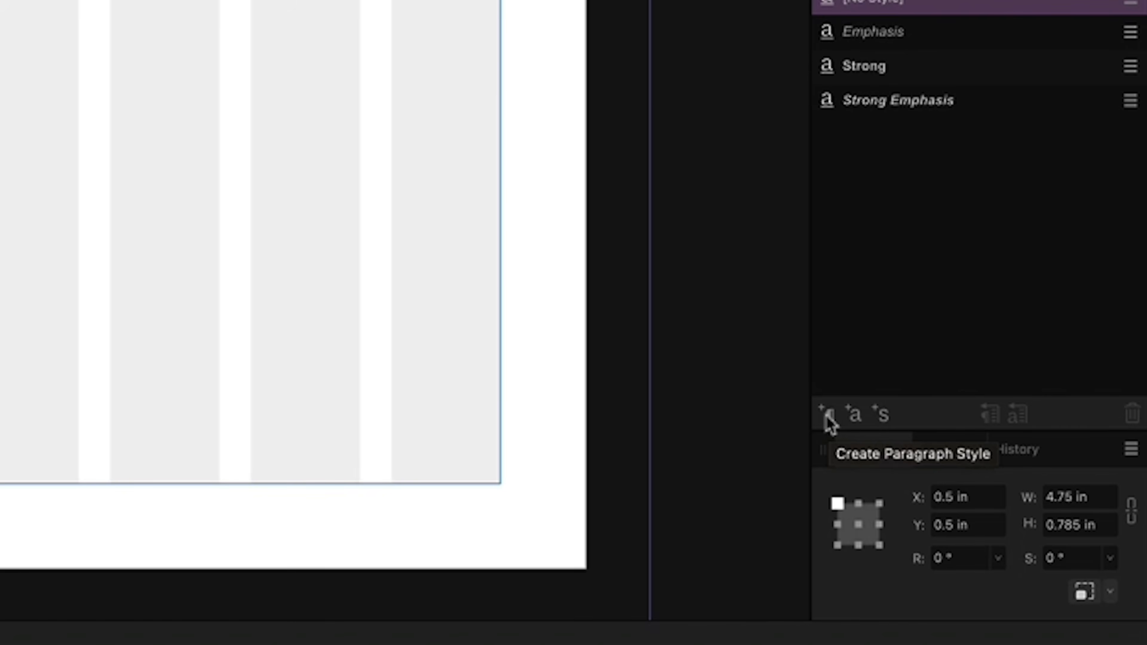
click(827, 416)
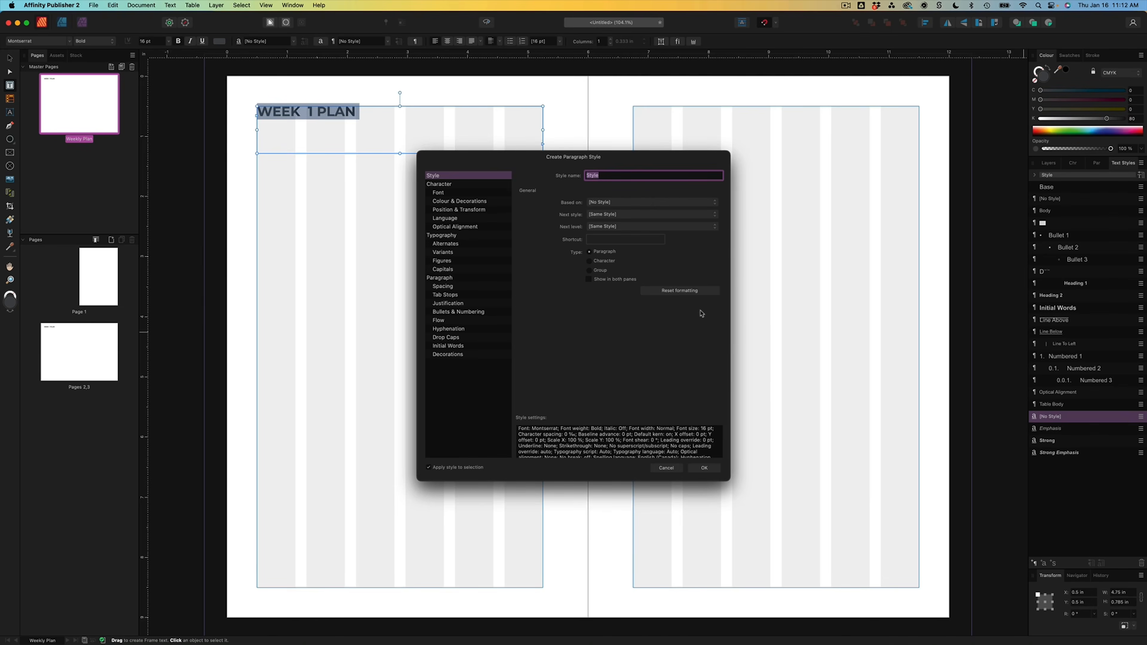
text(Weekly Plan)
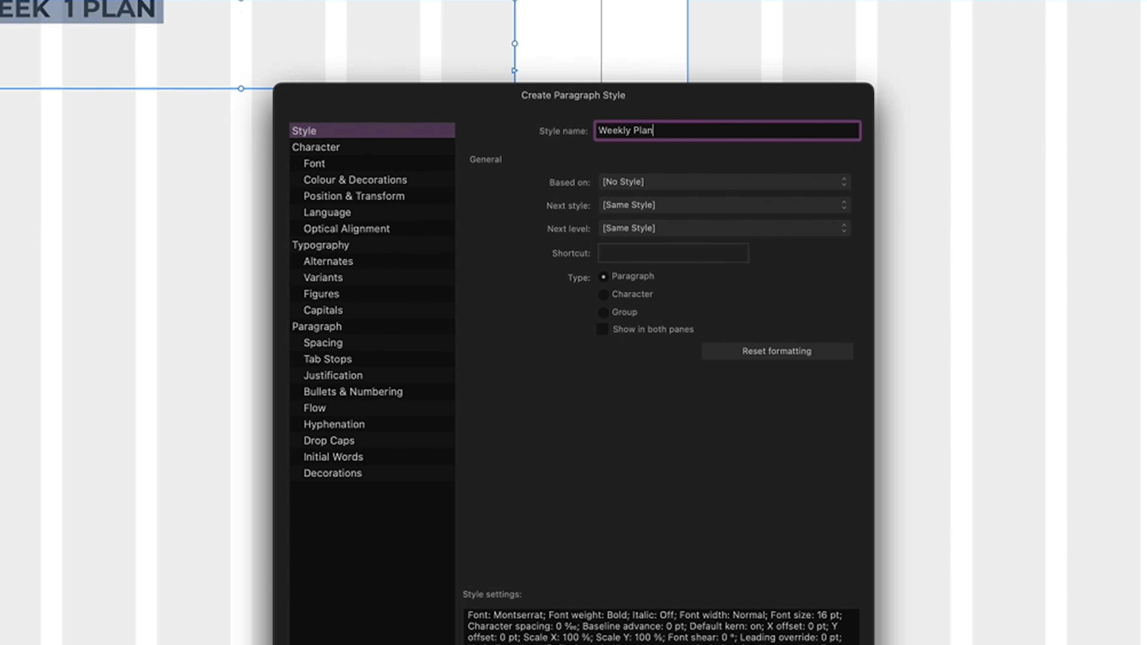
text( Header)
- Keep the Weekly Plan Header style based on [No Style], review its character, colour and spacing settings, and create it
click(670, 182)
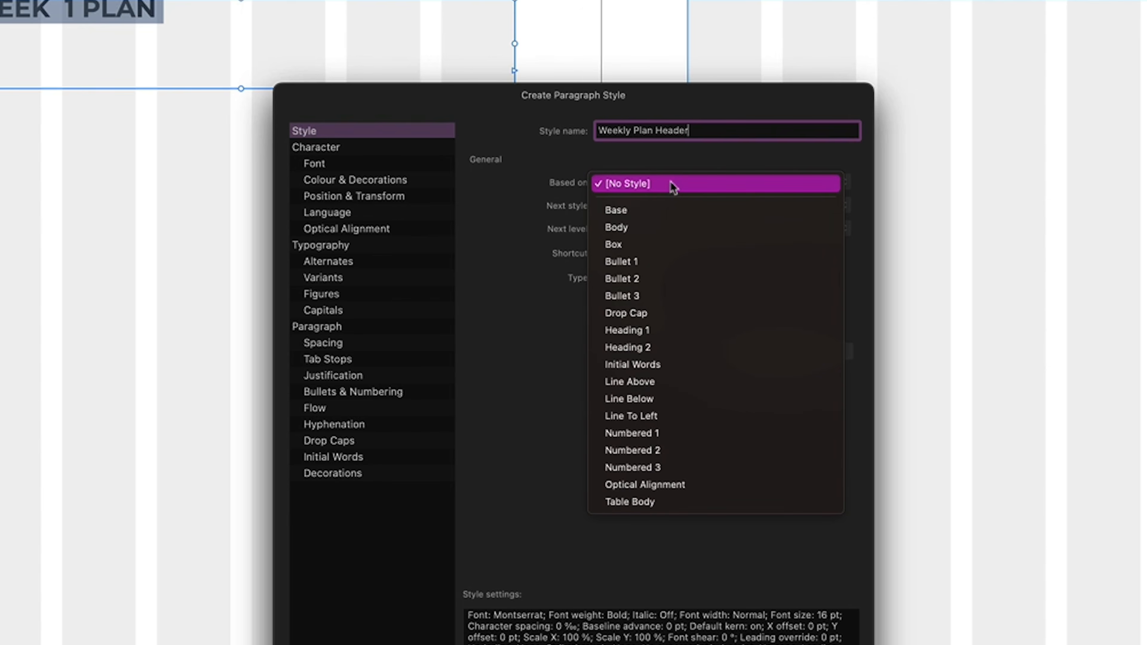
click(673, 185)
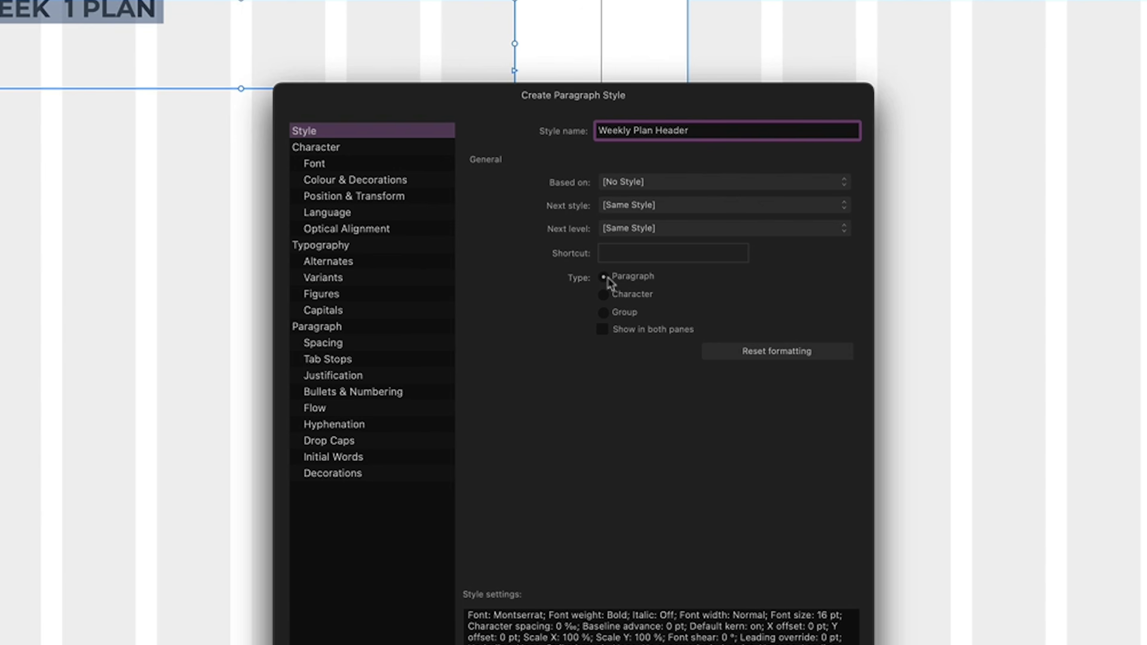
click(332, 147)
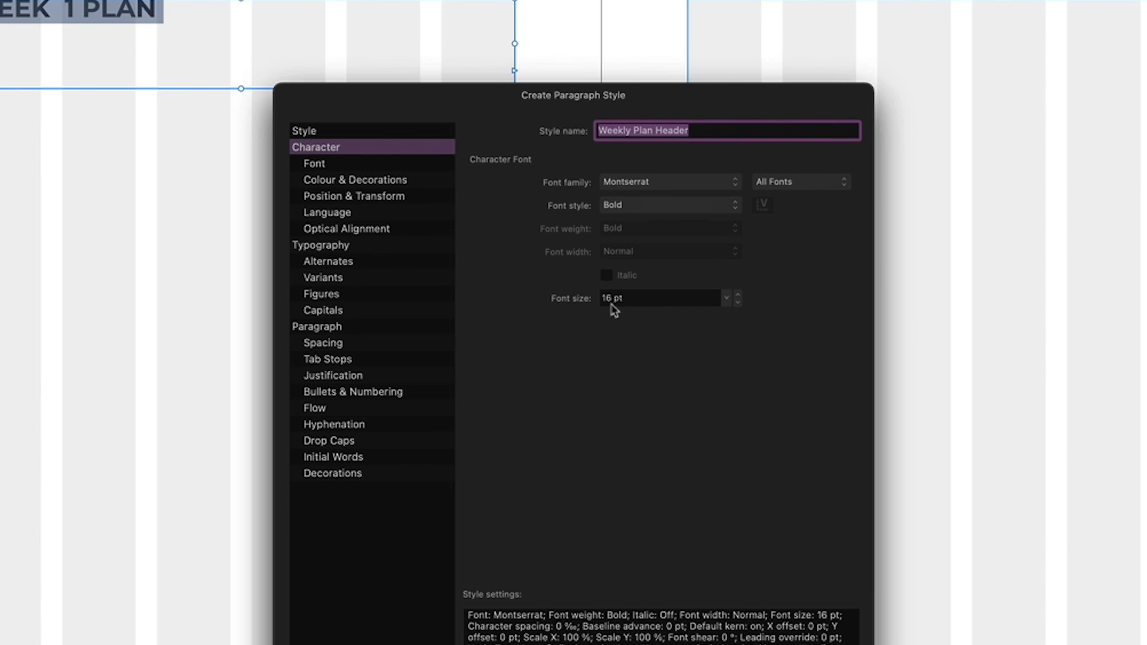
click(327, 180)
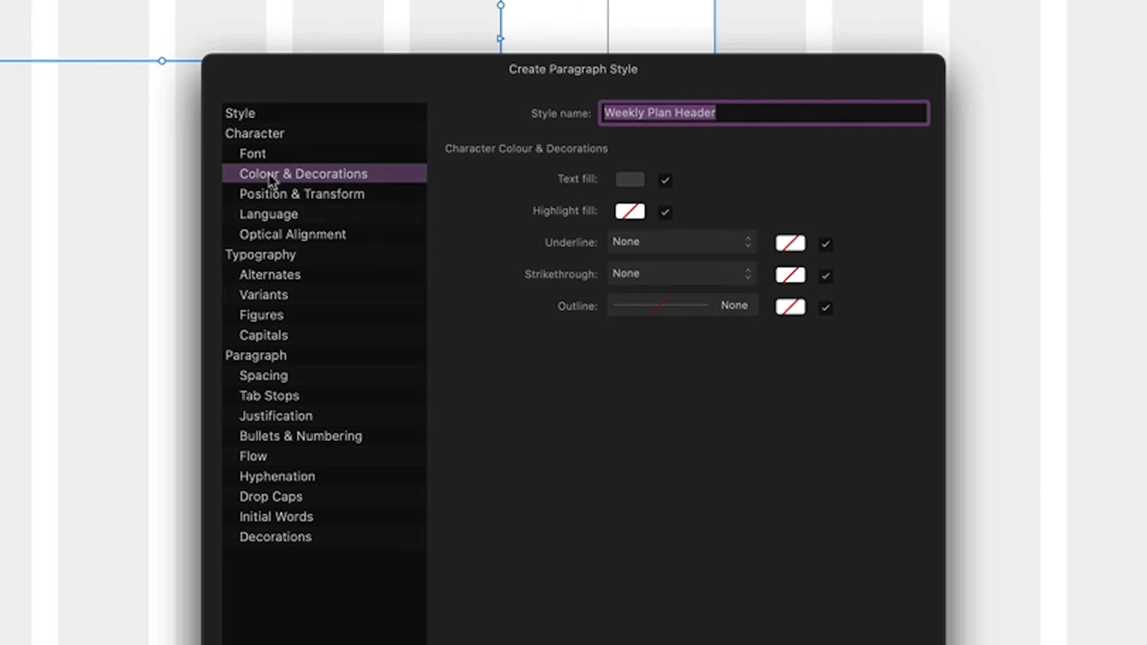
click(275, 378)
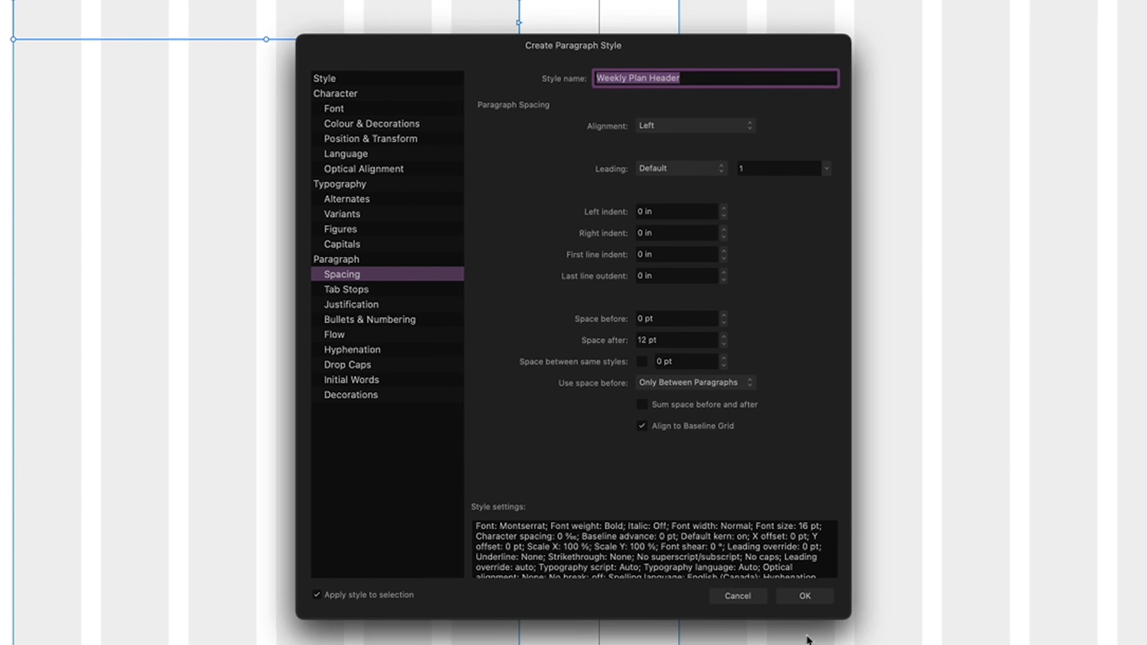
click(796, 597)
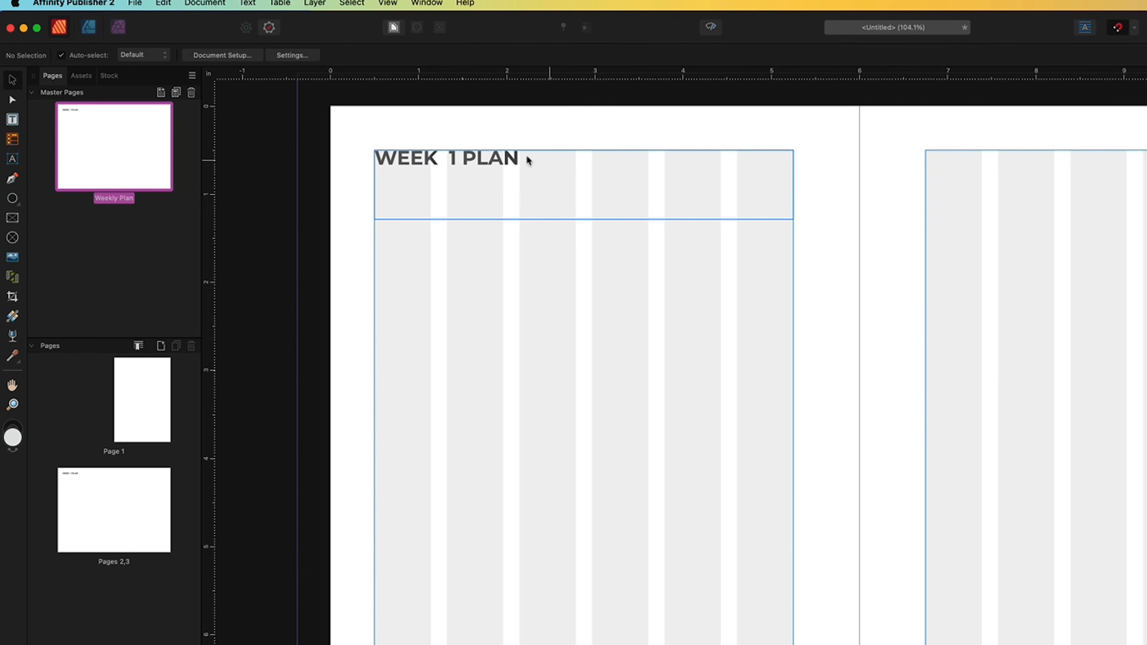
- Shorten the WEEK 1 PLAN heading's text frame to about 0.27 in tall and deselect it
click(359, 112)
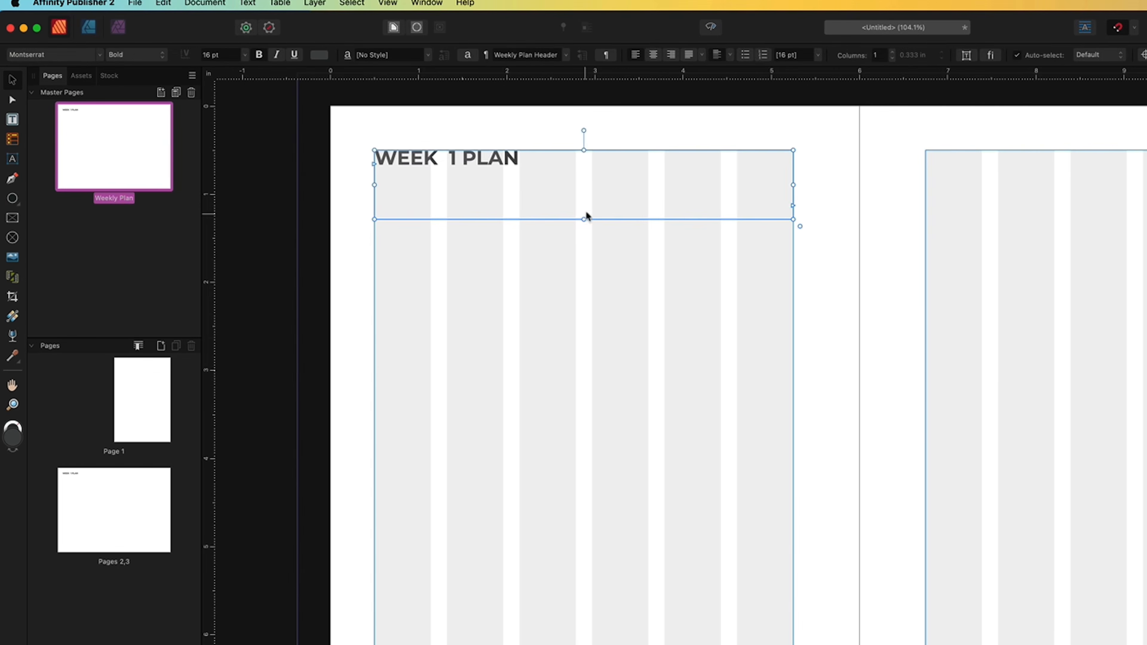
drag(584, 218, 583, 174)
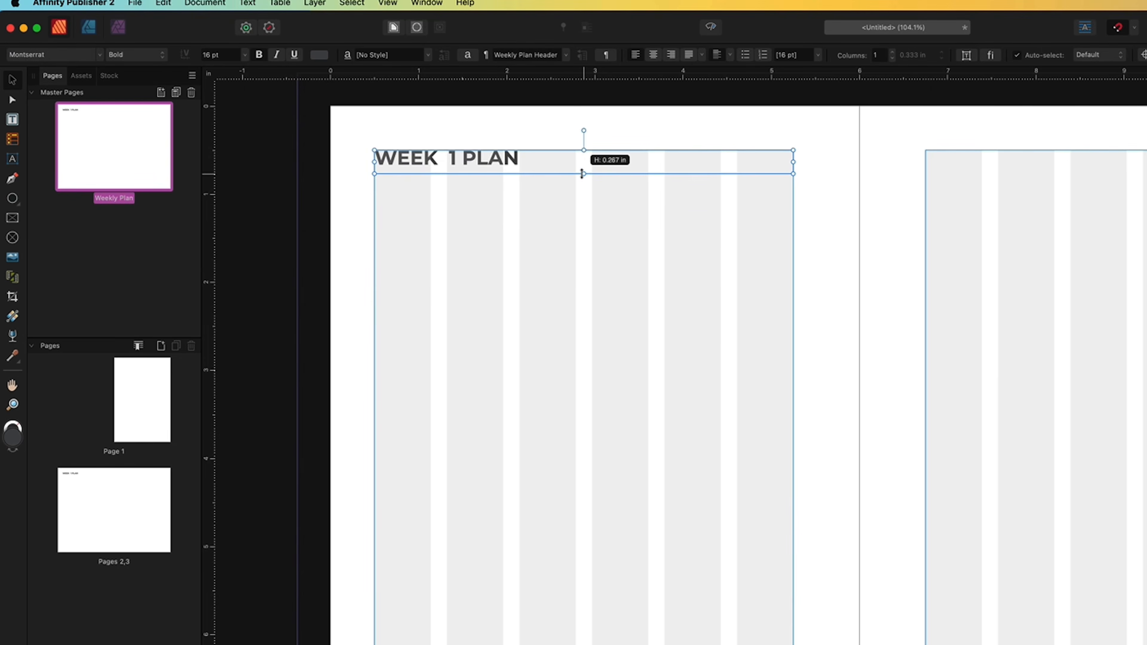
click(896, 406)
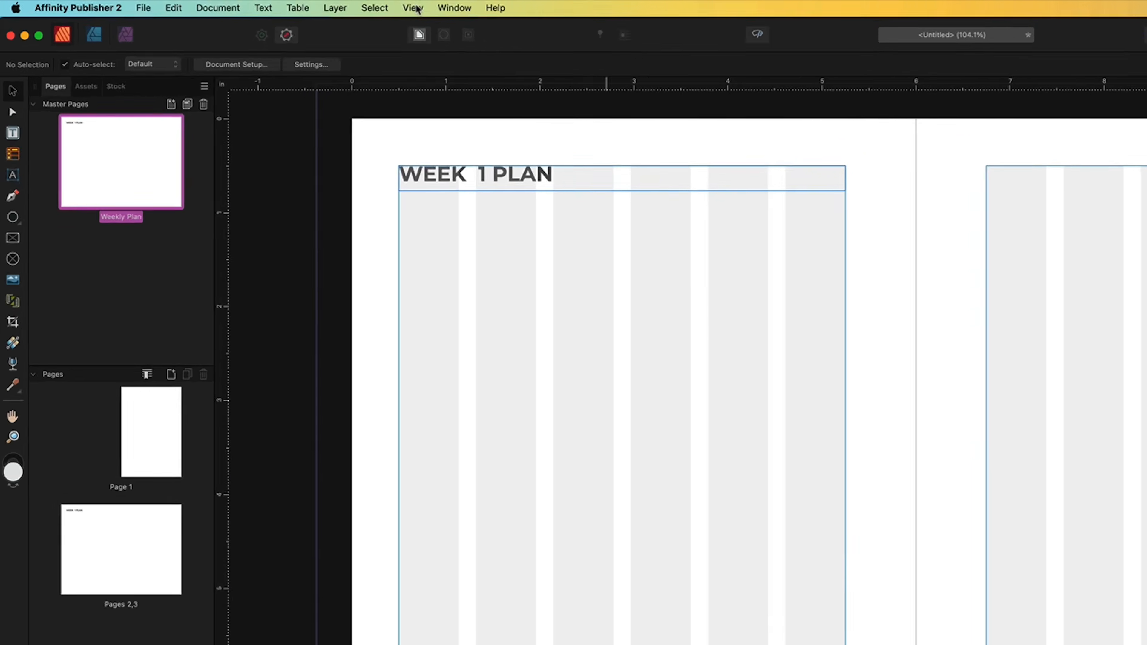
- Turn on the document's baseline grid and set its grid spacing to 8 mm
click(266, 5)
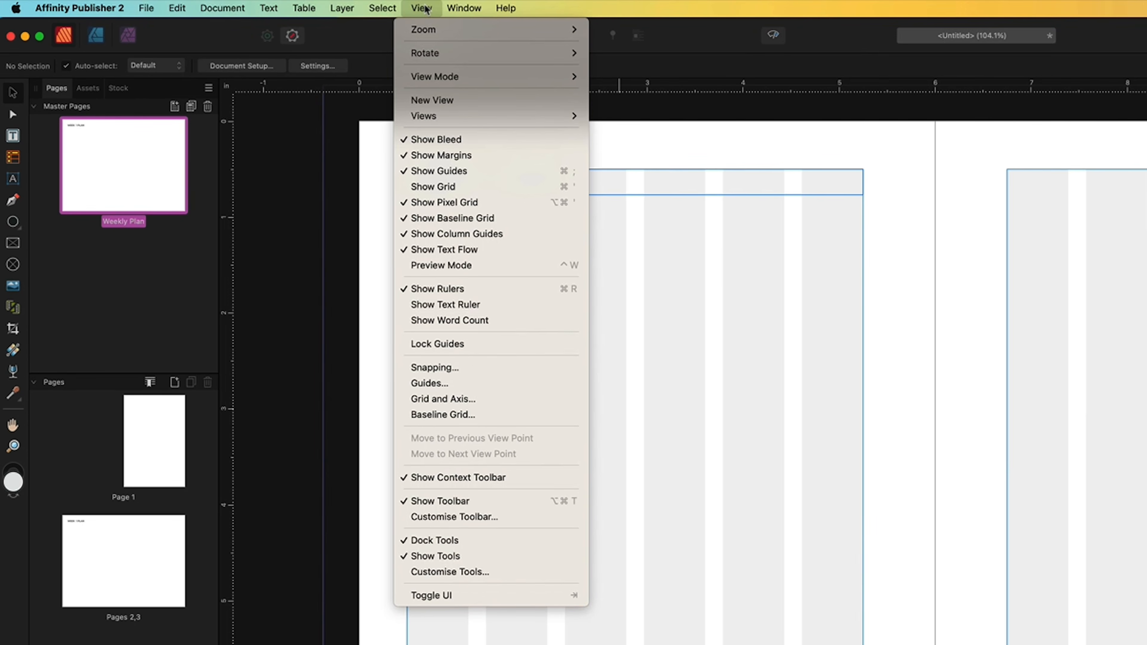
click(450, 419)
click(735, 515)
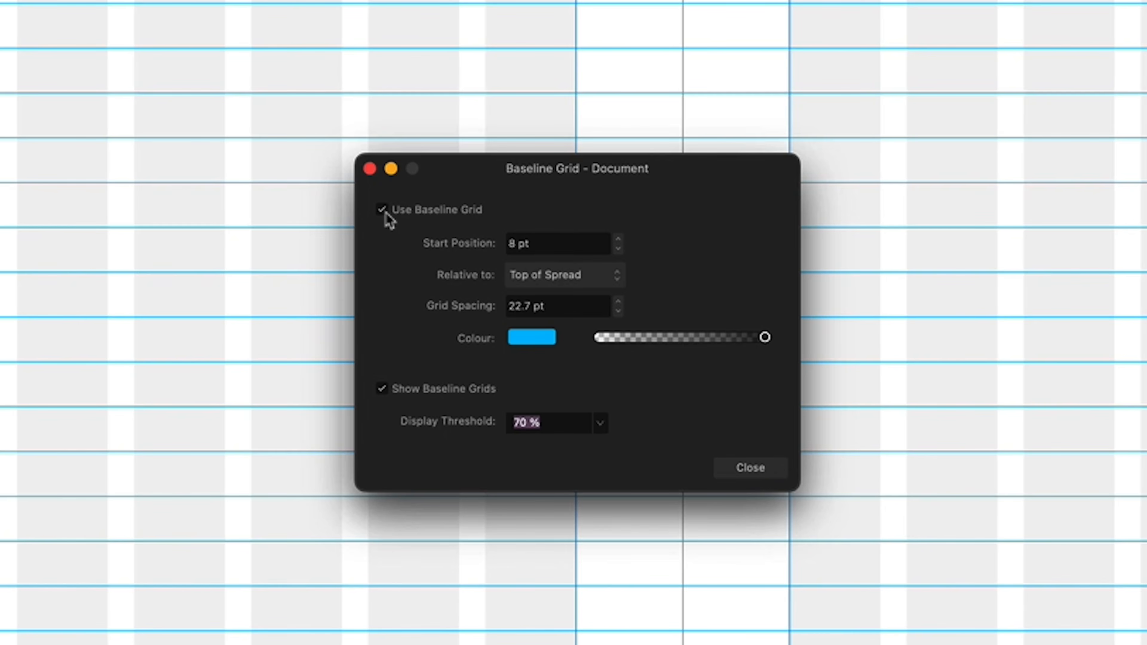
click(567, 312)
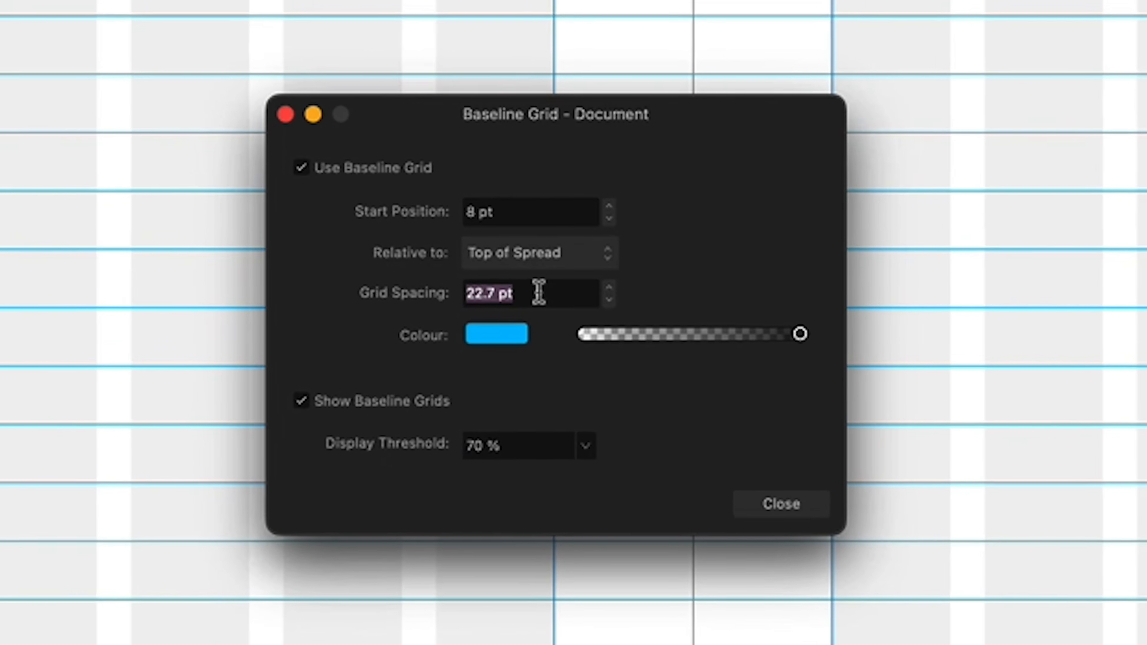
text(8mm)
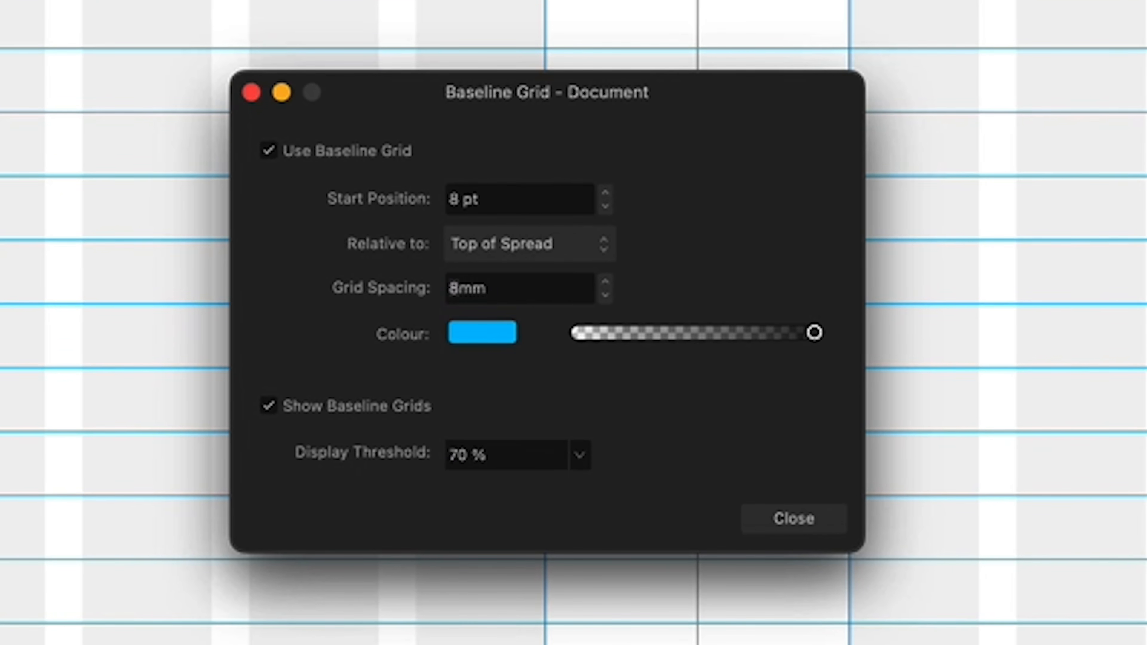
key(Tab)
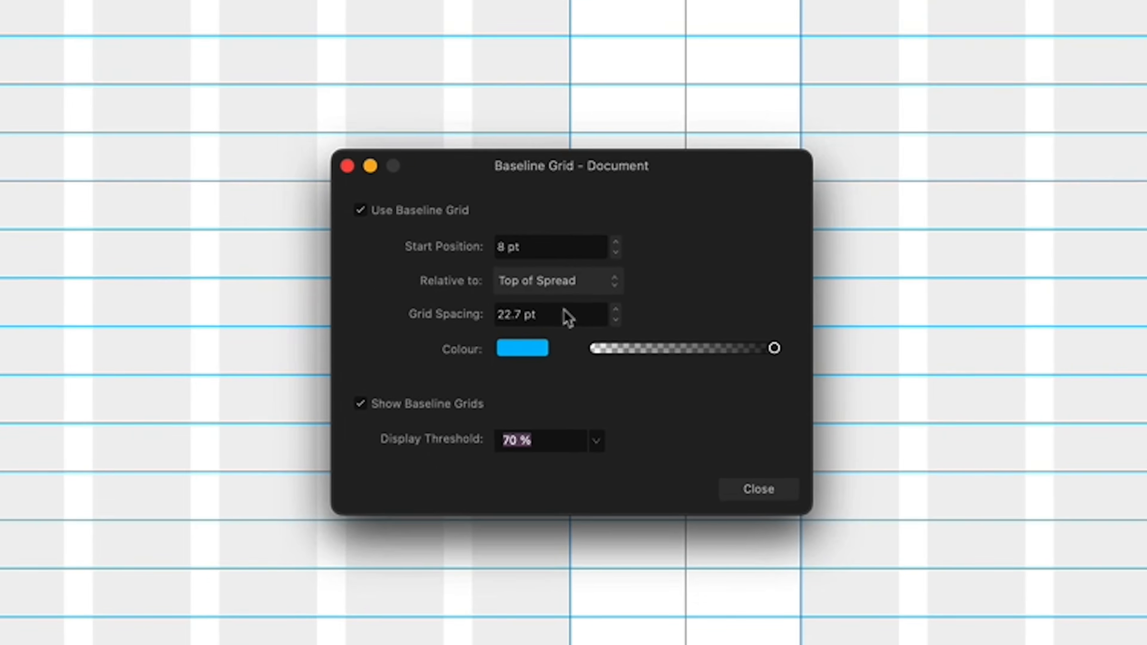
- Set the baseline grid's start position to 0 pt relative to Top of Spread and close its settings
click(510, 251)
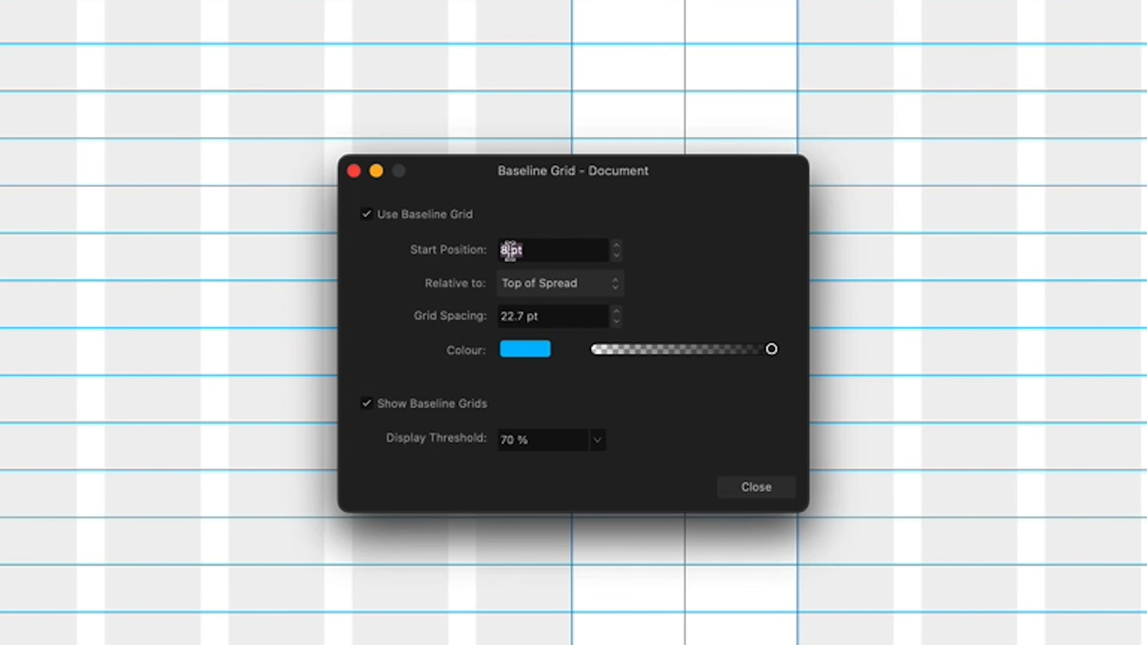
text(0)
key(Tab)
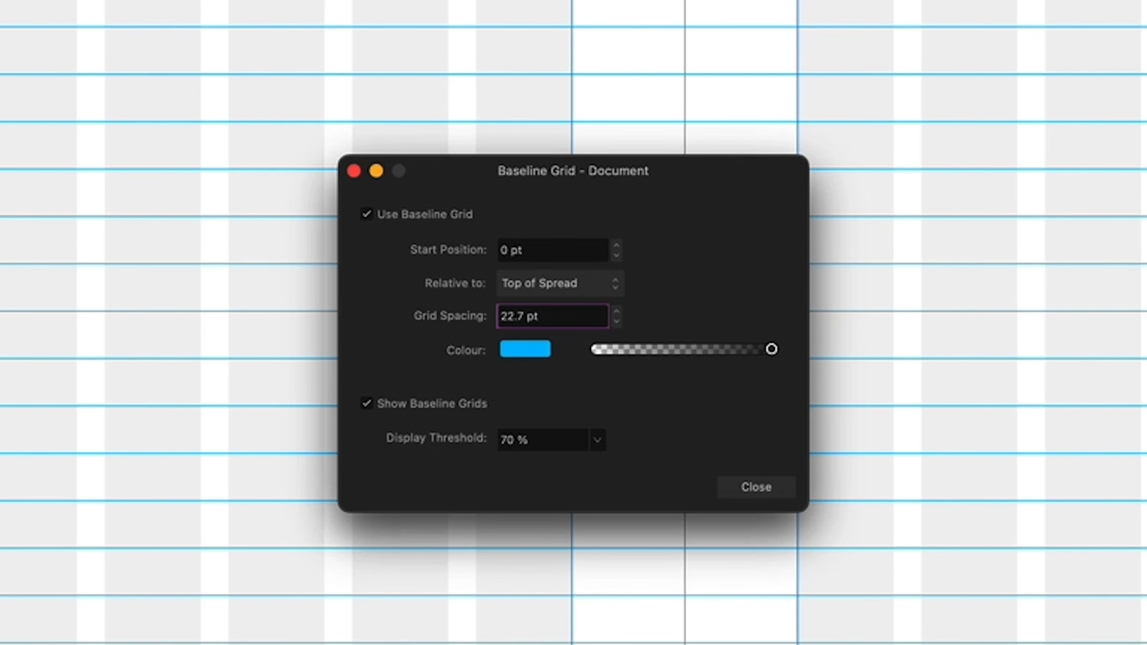
click(615, 285)
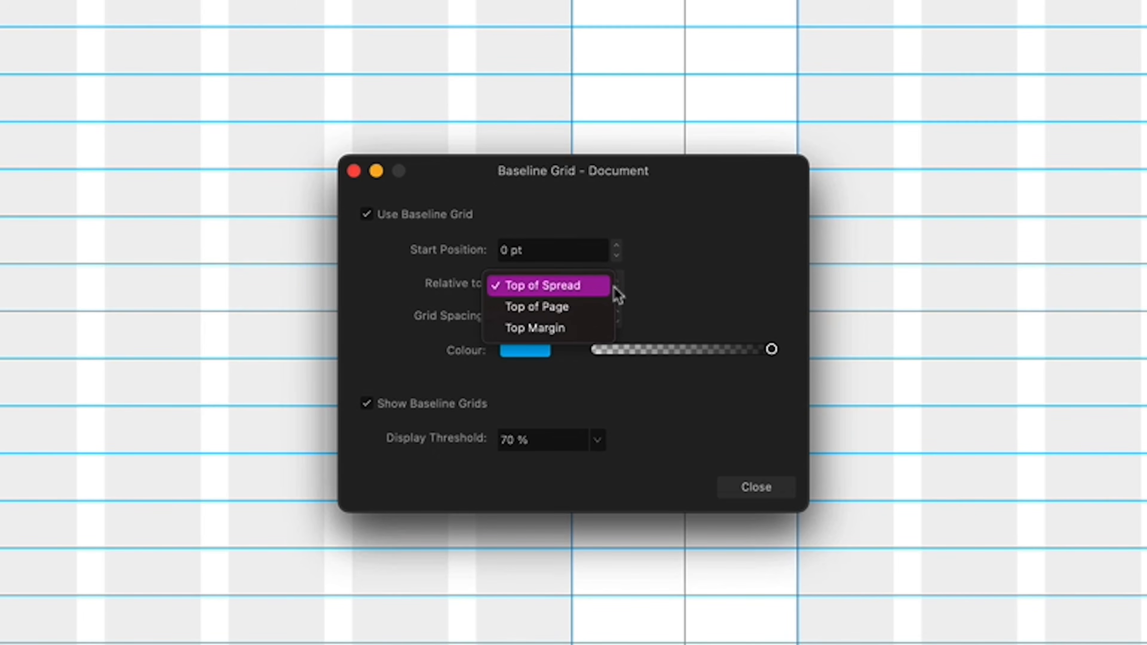
click(557, 330)
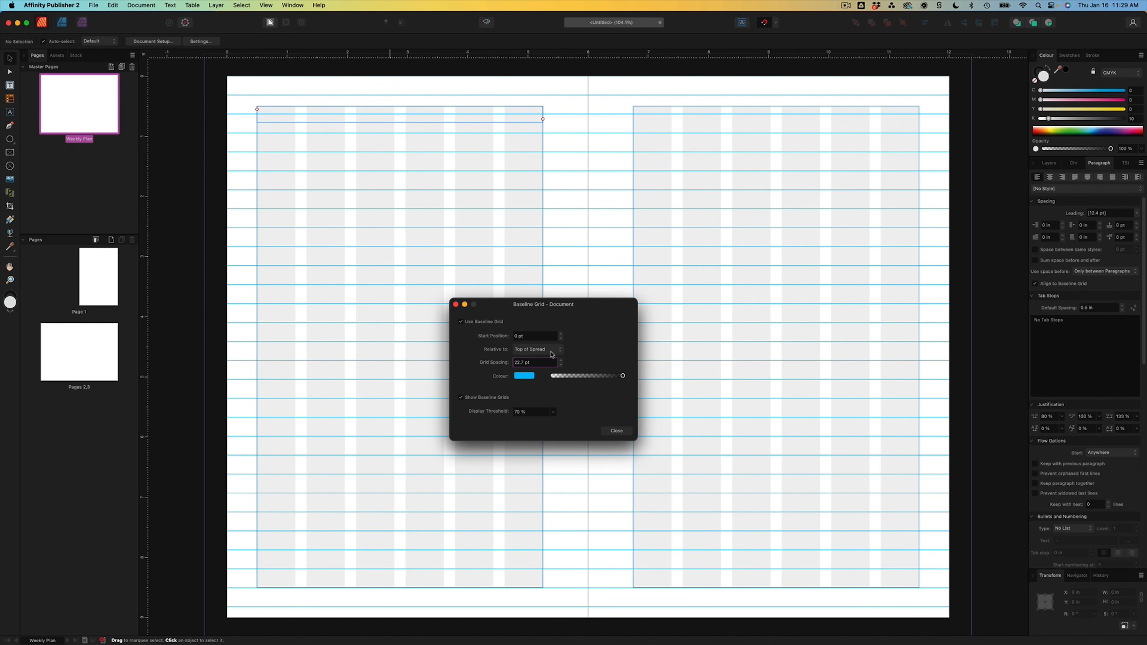
click(617, 431)
- Extend the heading's text frame to about 0.63 in tall and try repositioning it near the top margin
click(446, 120)
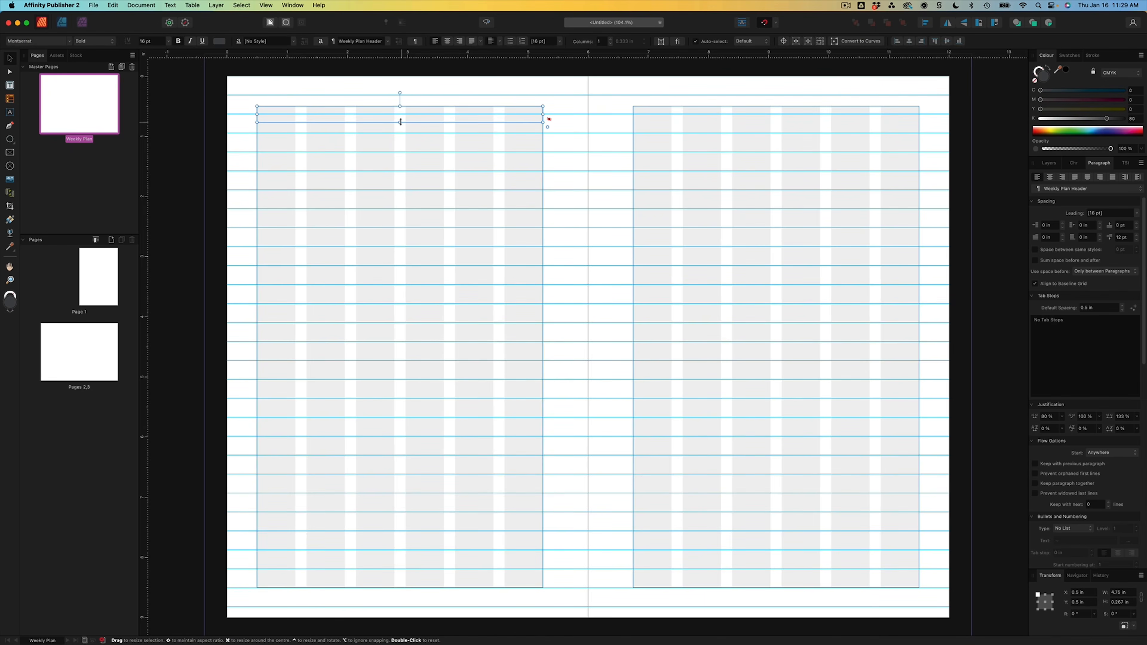
drag(400, 123, 398, 139)
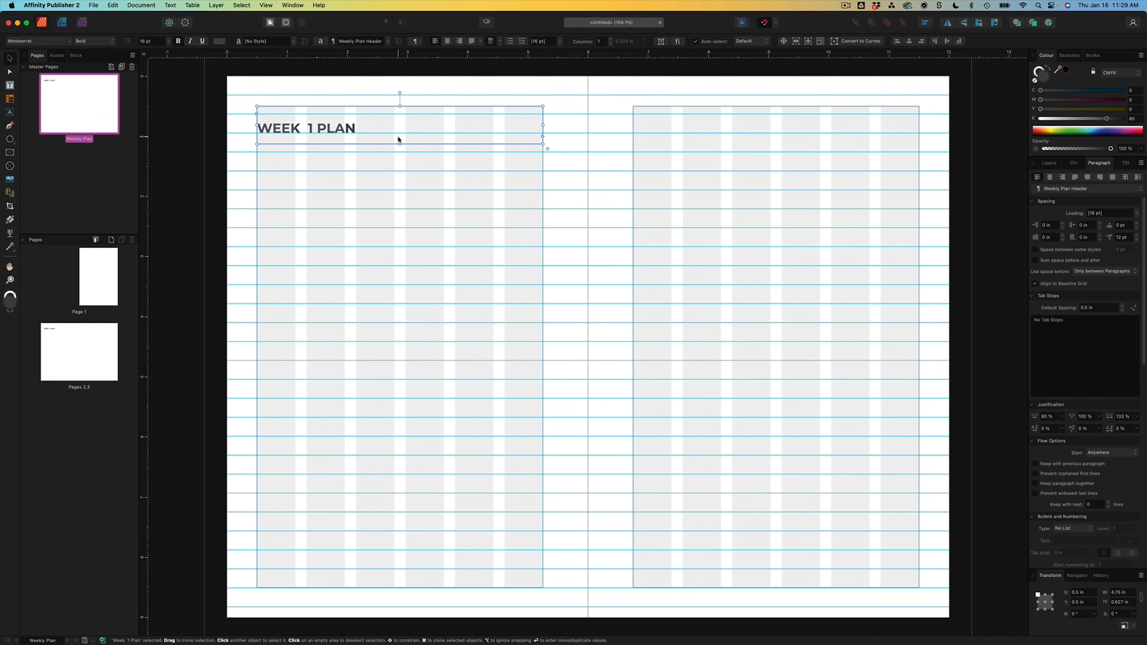
drag(345, 125, 344, 122)
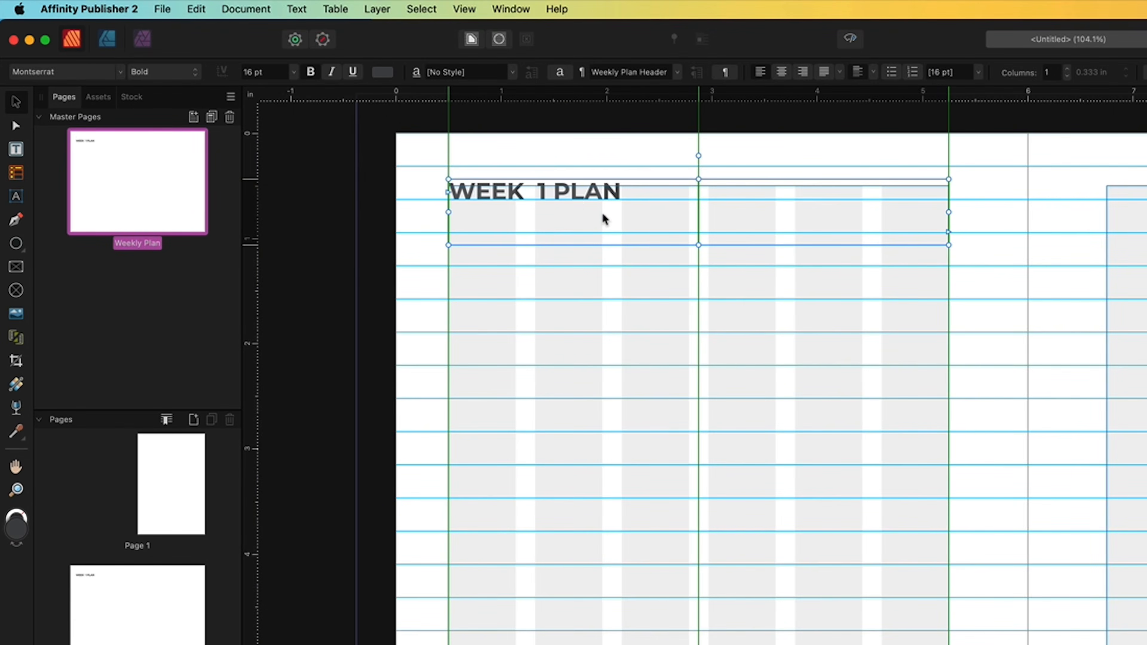
drag(603, 212, 560, 195)
- Open the snapping settings and try moving the heading frame freely between the baseline grid lines
click(465, 9)
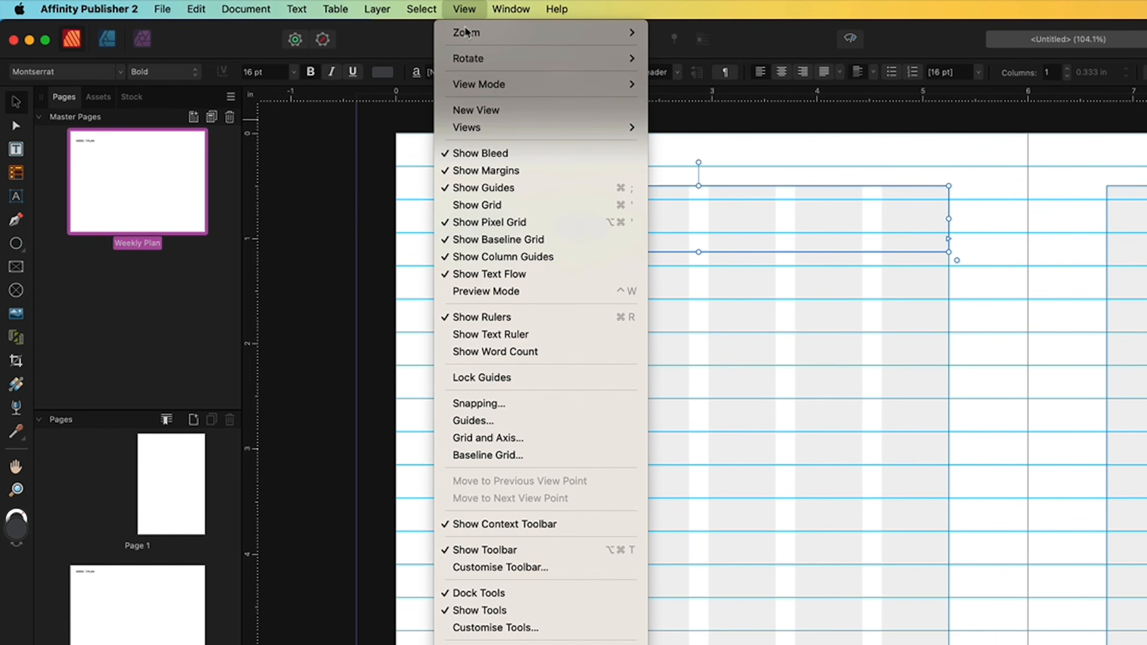
click(466, 405)
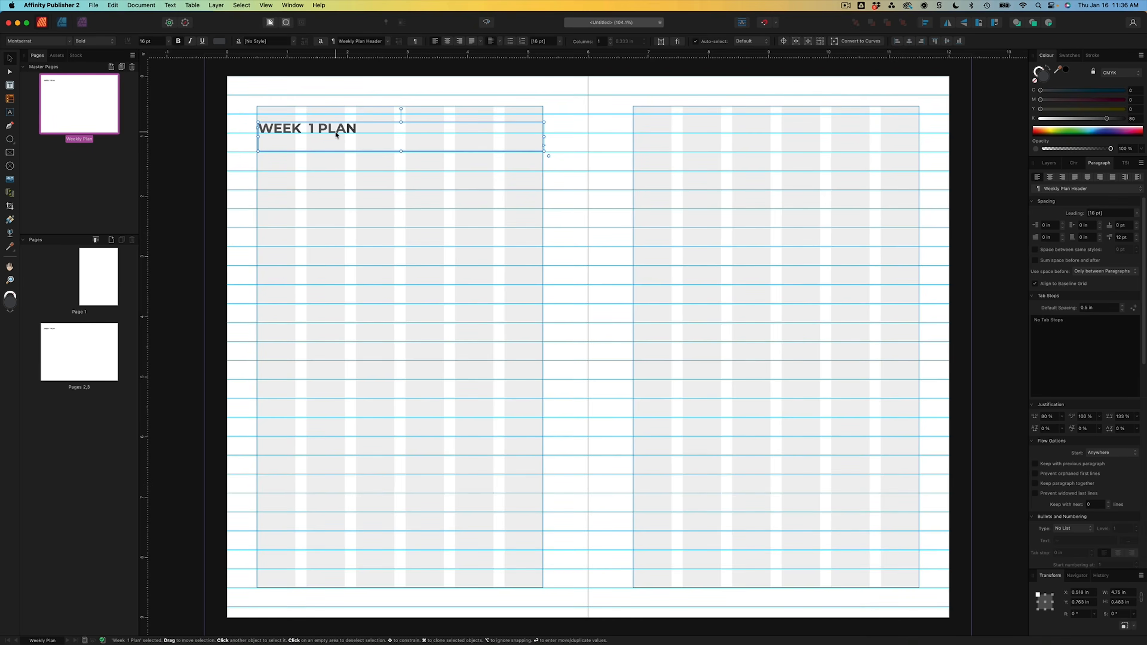
click(331, 131)
drag(331, 131, 334, 127)
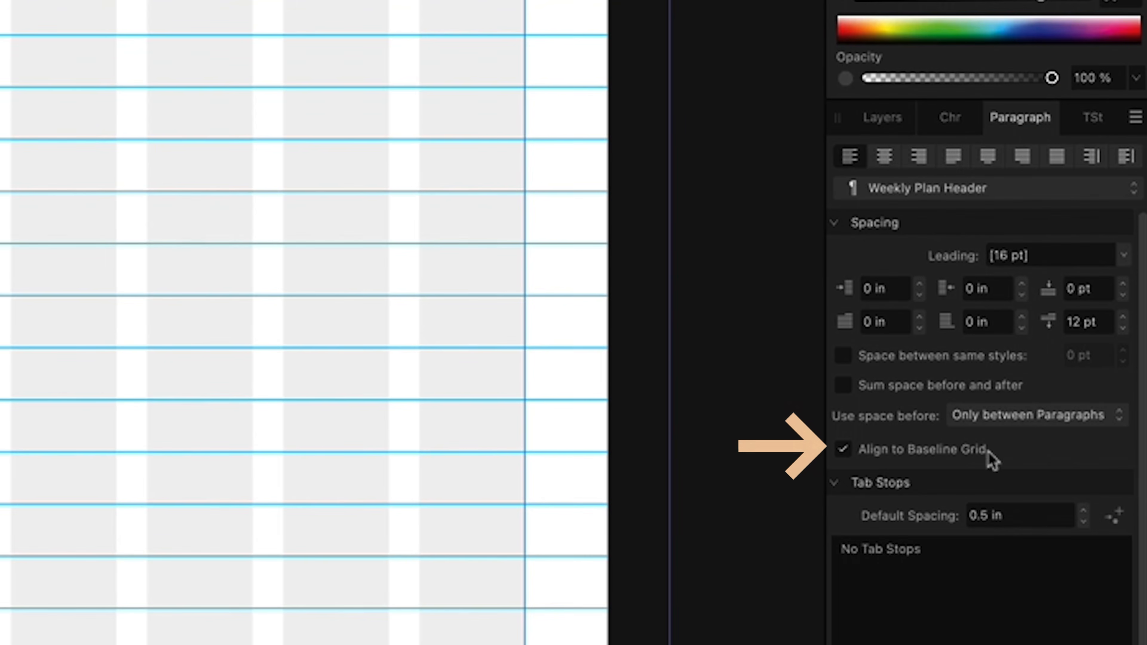
- Turn off Align to Baseline Grid for the heading and move its frame up to the page's top margin
click(843, 450)
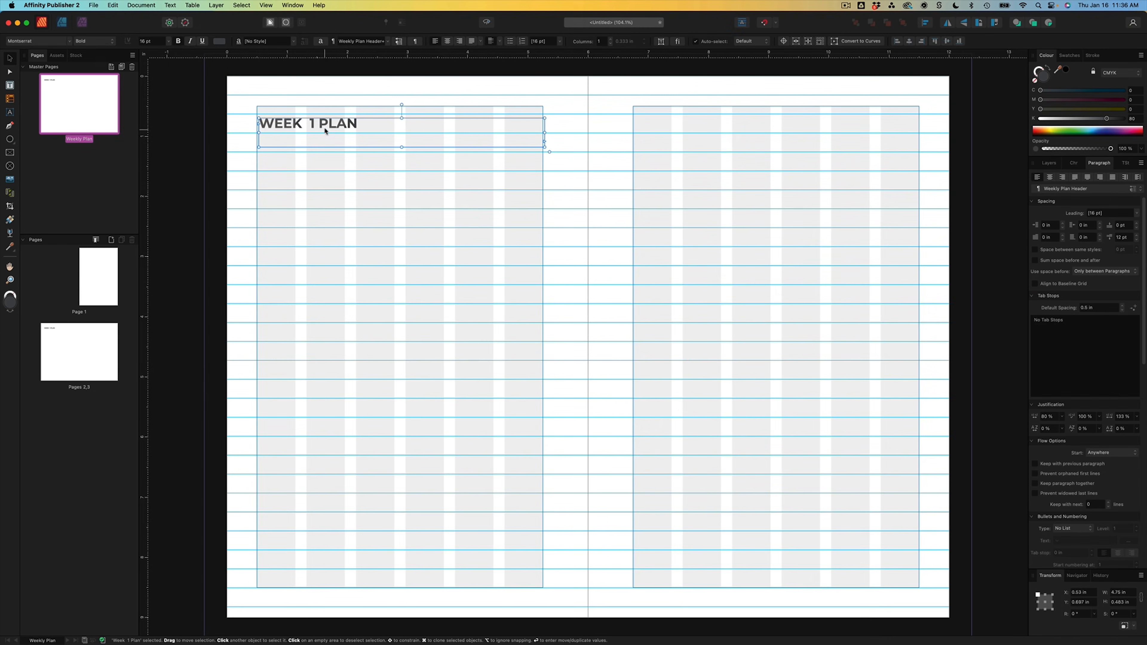
mouse_move(325, 131)
mouse_down()
mouse_move(325, 142)
mouse_move(324, 115)
mouse_up()
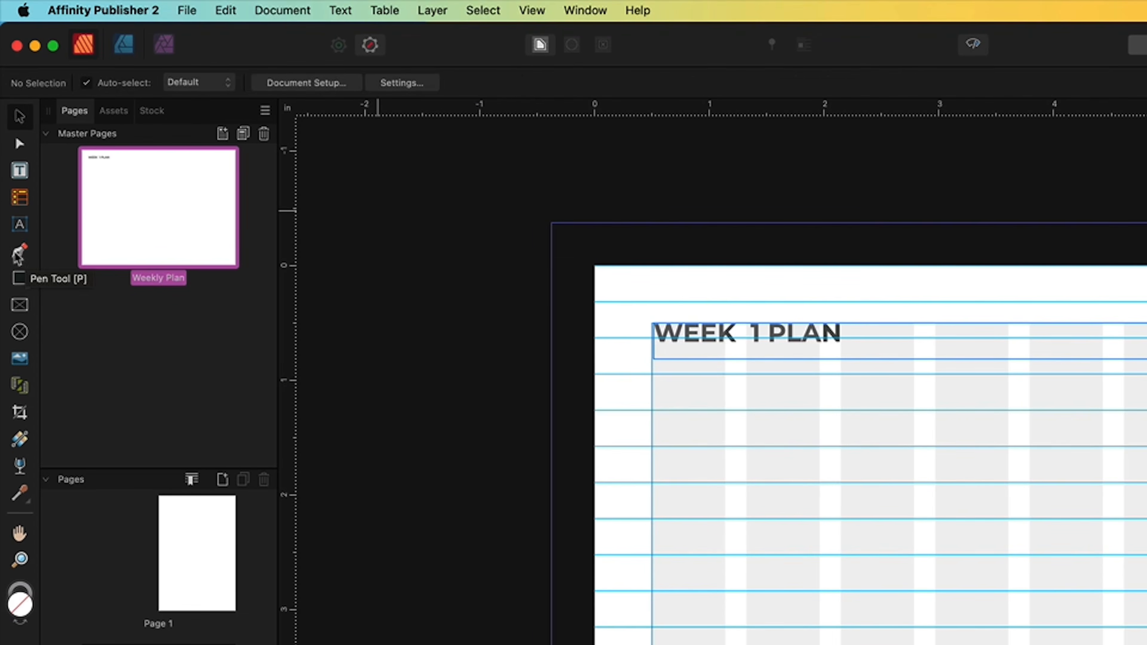
- Draw a horizontal Pen line about 1.9 in long on a gridline below the heading, with a 0.5 pt, K 40 stroke, and preview it without guides
click(18, 254)
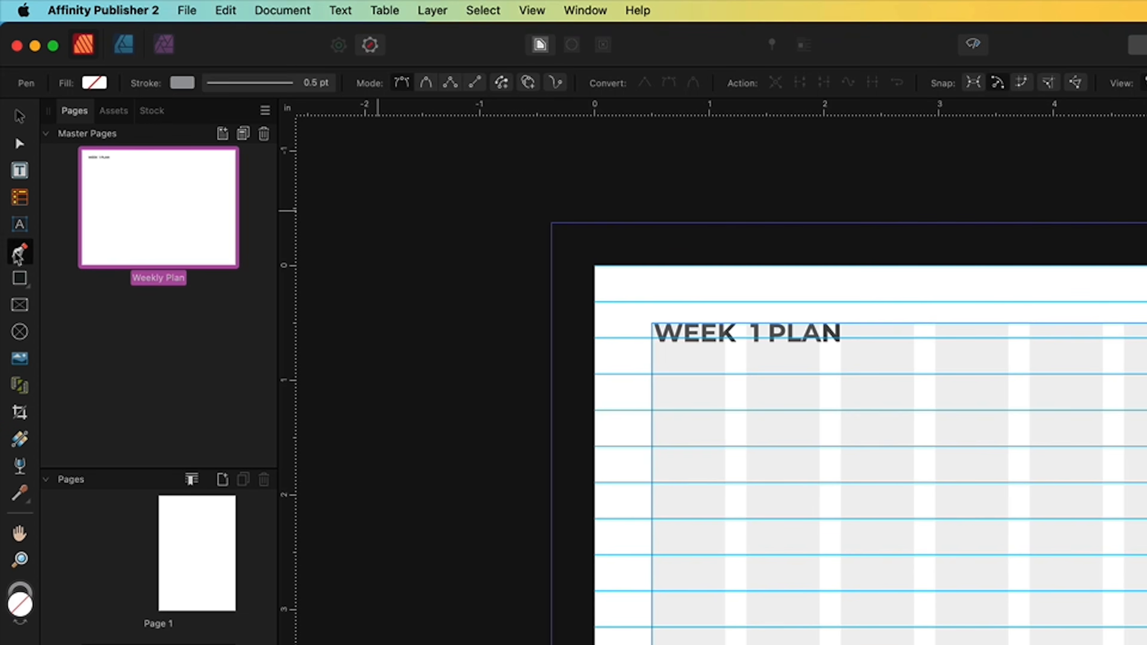
click(183, 82)
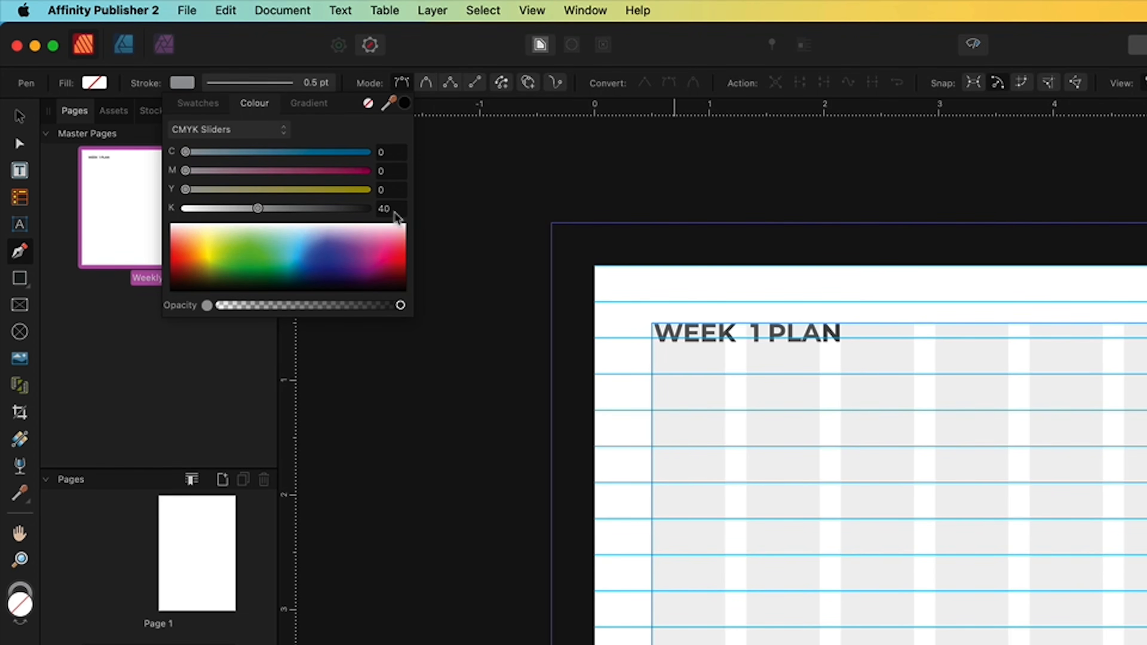
click(304, 86)
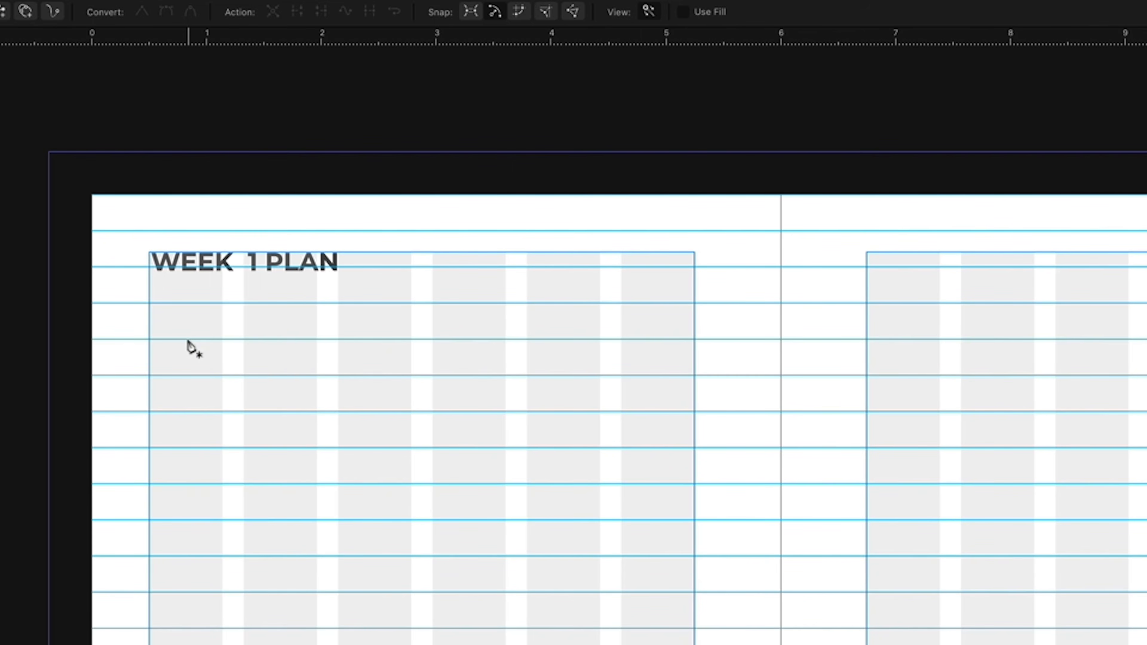
click(187, 340)
key(shift)
click(410, 341)
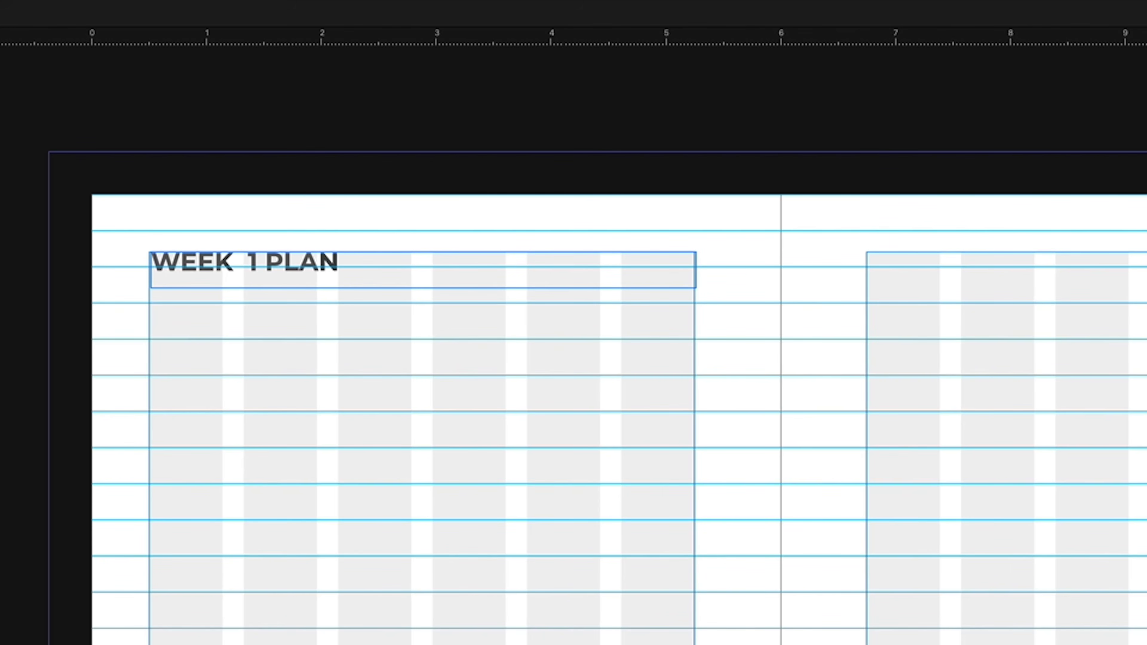
key(w)
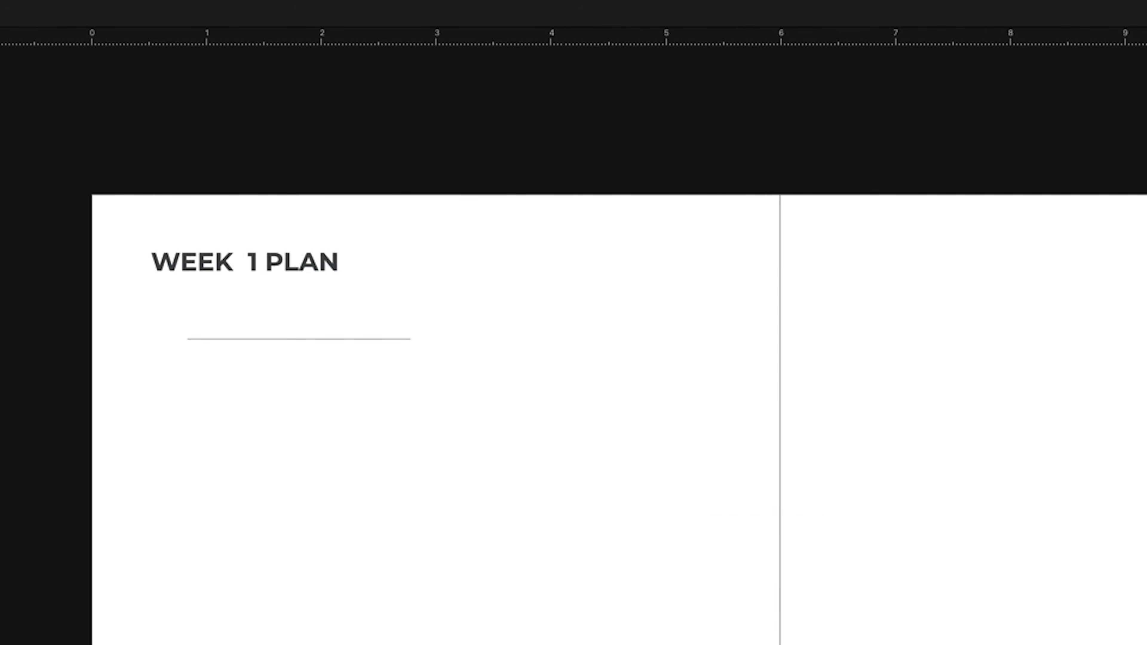
key(w)
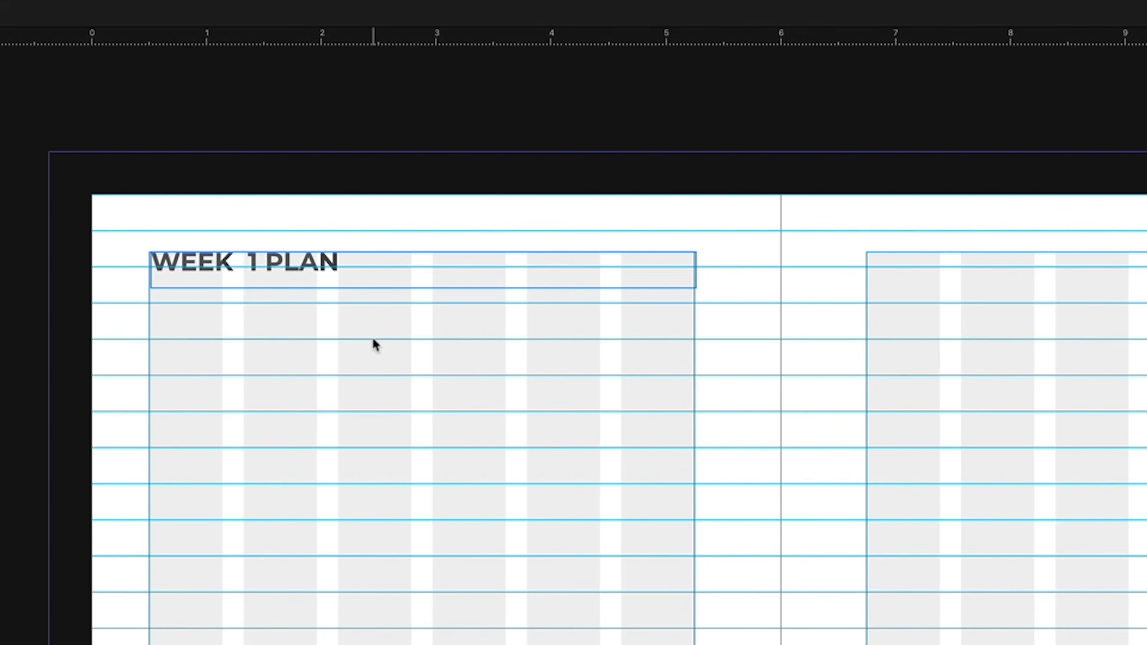
- Duplicate the line horizontally along the same gridline and shorten the copy to about 0.61 in
click(374, 342)
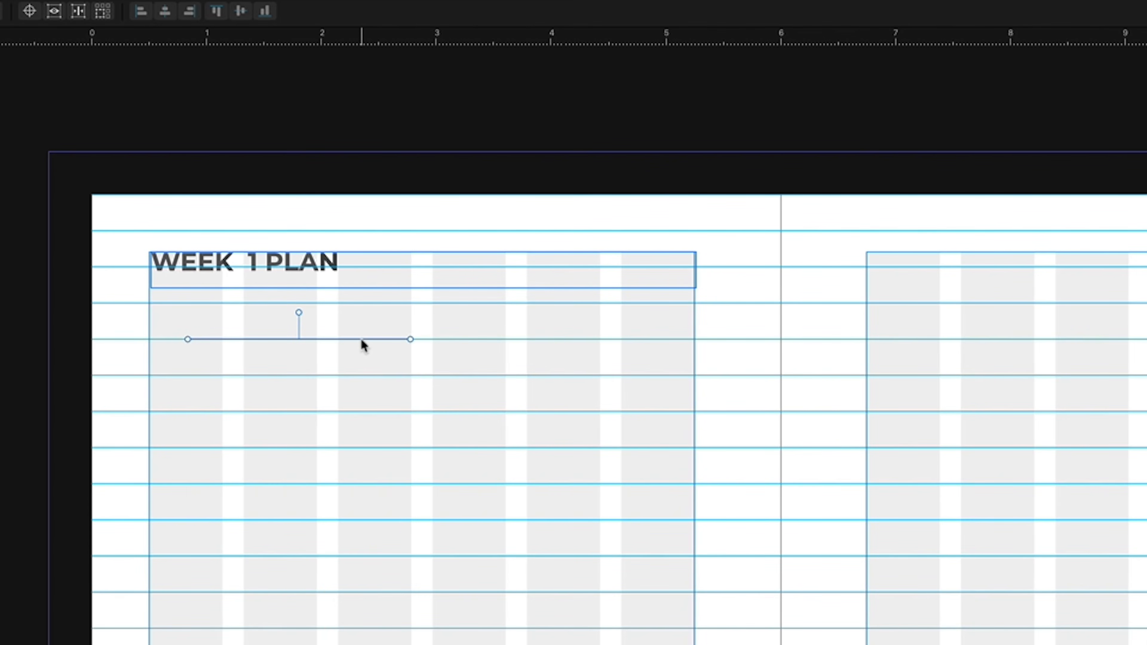
key(alt)
key(shift)
drag(363, 344, 604, 353)
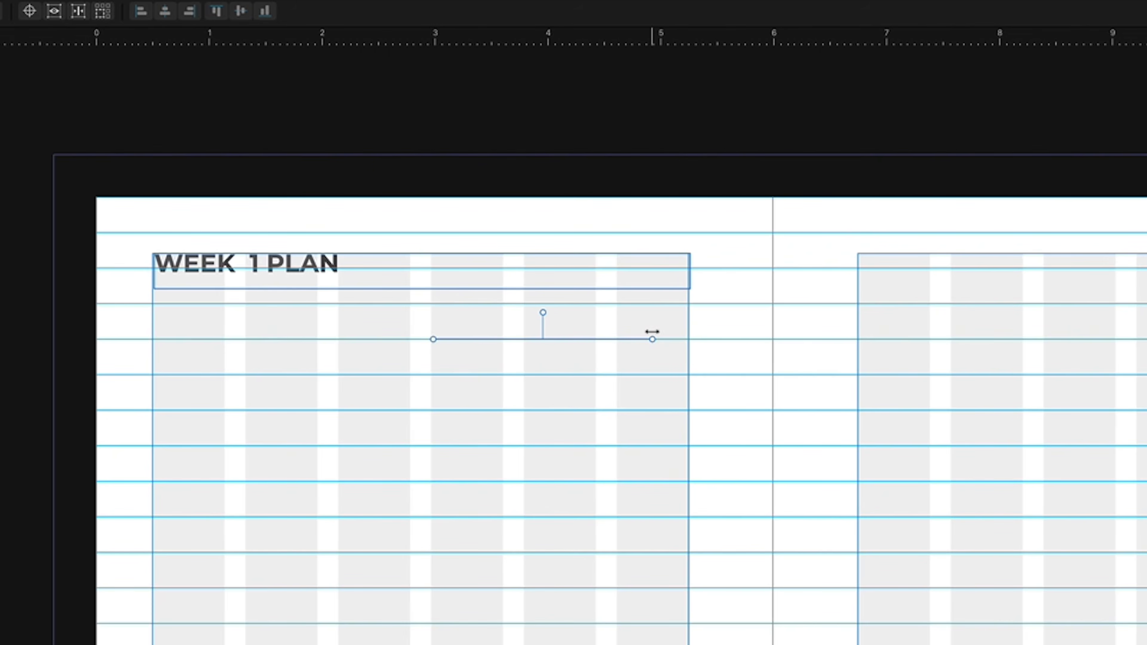
drag(651, 340, 499, 346)
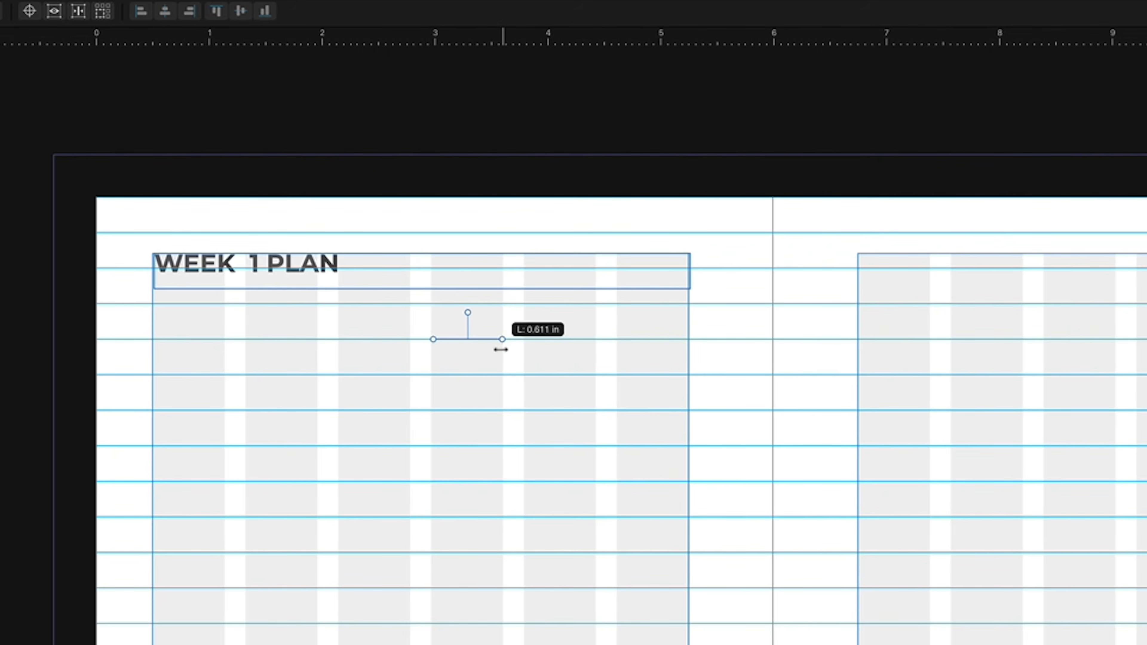
- Duplicate the short line along the same gridline to add two more short lines in the next columns
click(460, 376)
drag(425, 322, 534, 361)
drag(448, 342, 599, 339)
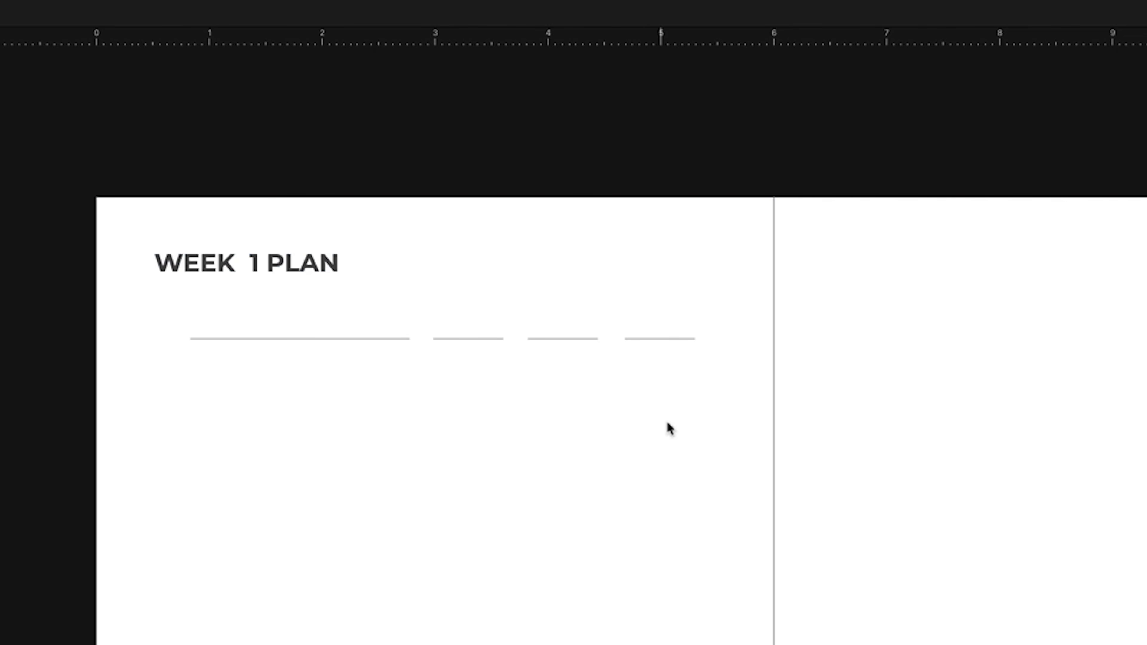
- Nudge the last short line left until its end meets the page's inner margin, and preview it without guides
click(655, 339)
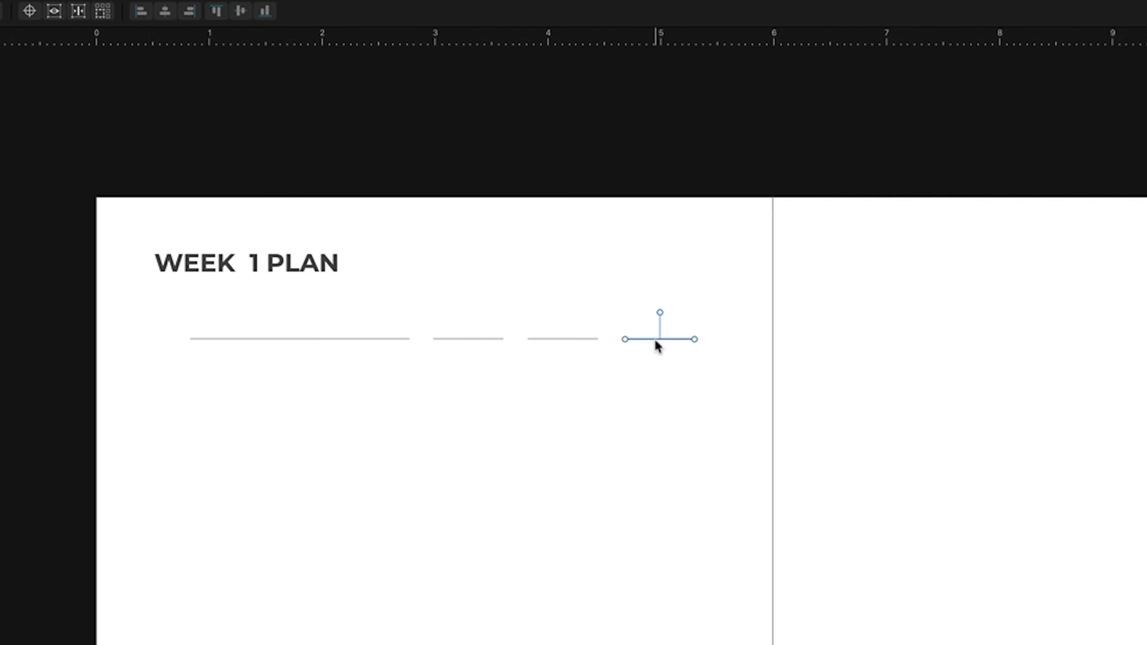
key(w)
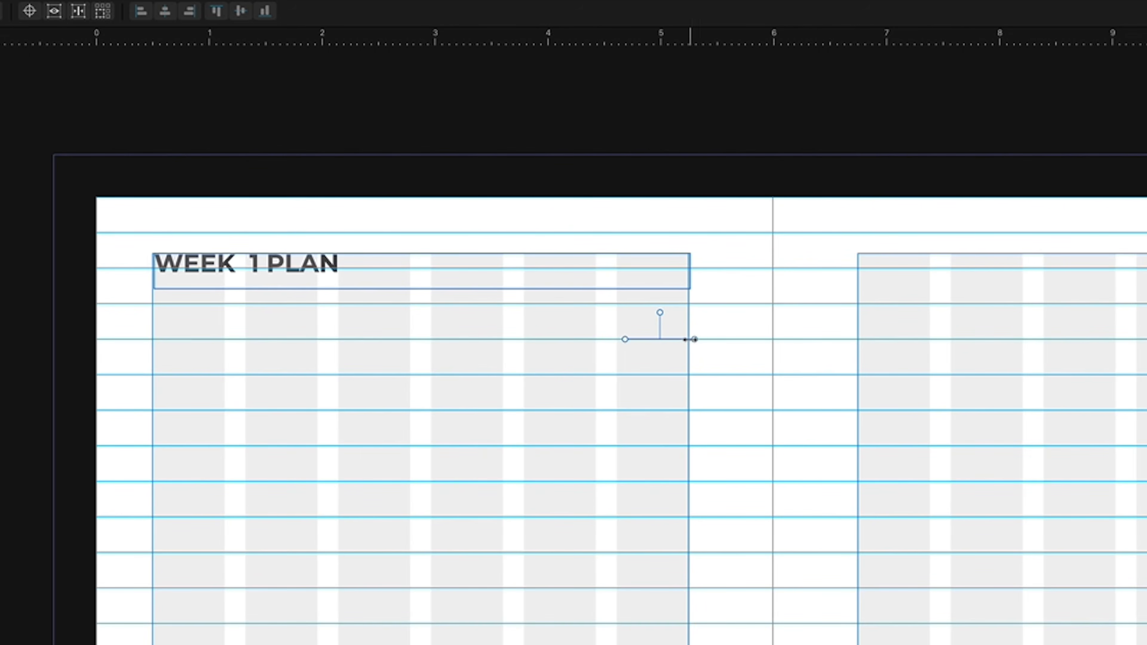
key(Left)
key(Left)
key(Left)
key(Left)
key(Left)
key(Left)
key(Left)
key(Left)
key(w)
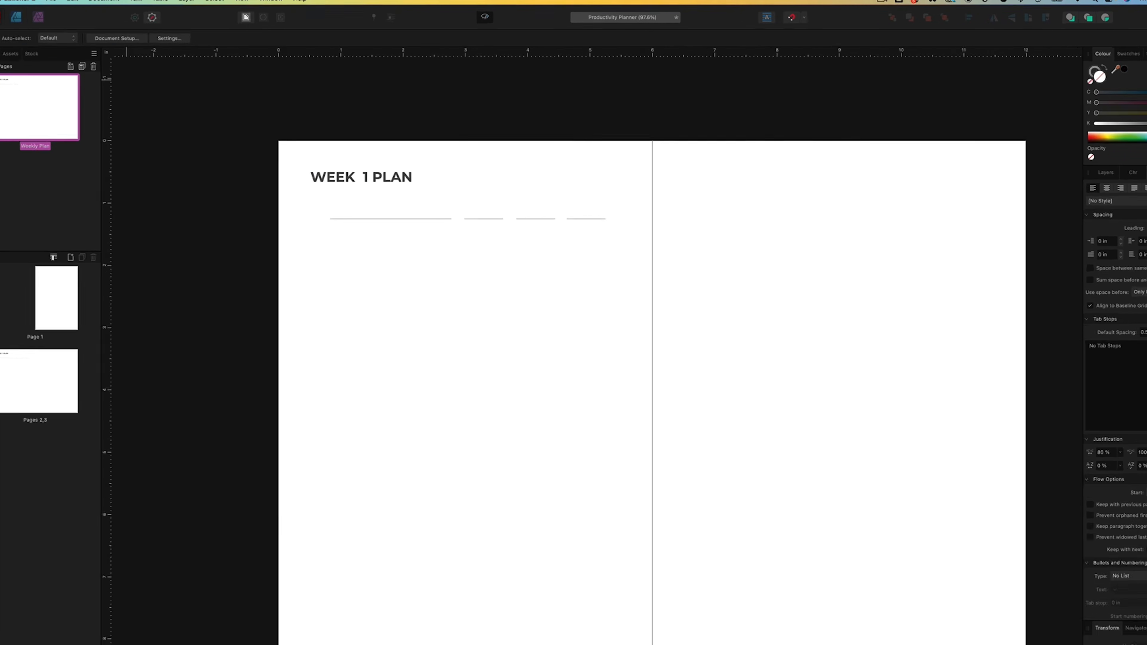
- Draw an unfilled square checkbox about 0.19 in wide with a 0.5 pt stroke, between the left margin and the long line
click(10, 140)
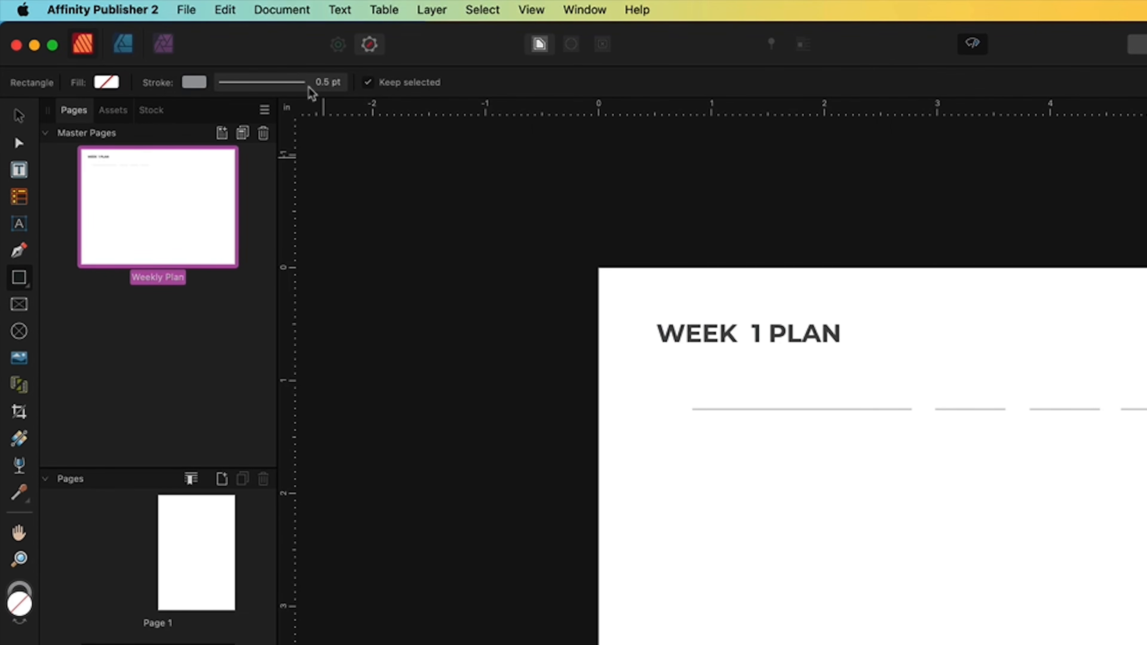
key(ctrl+w)
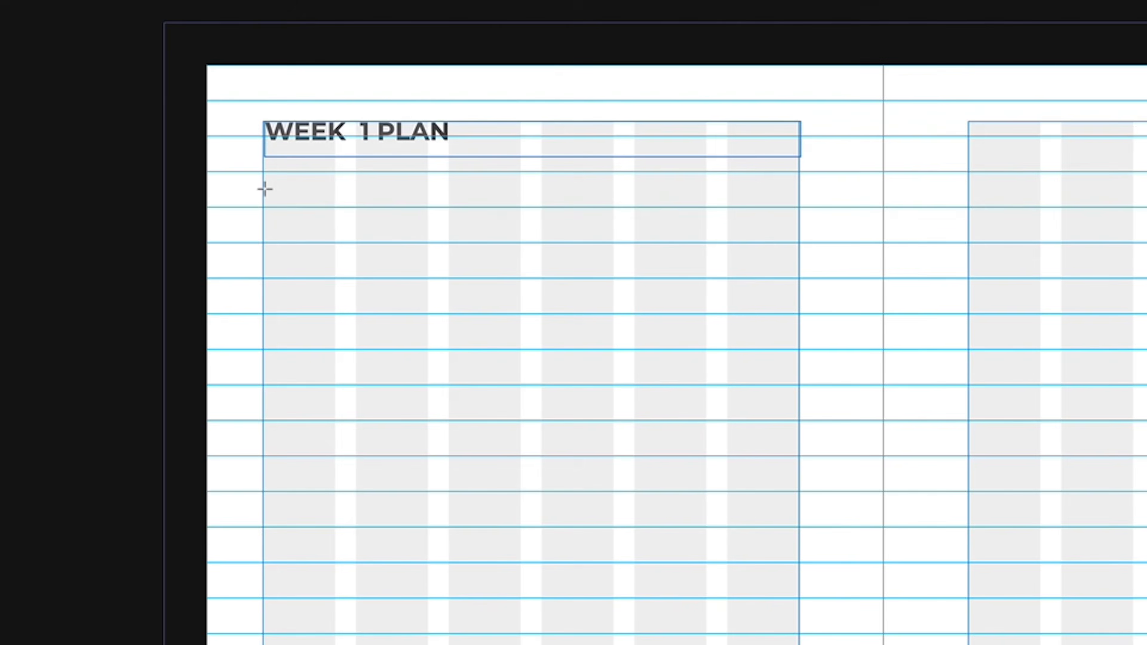
key(shift)
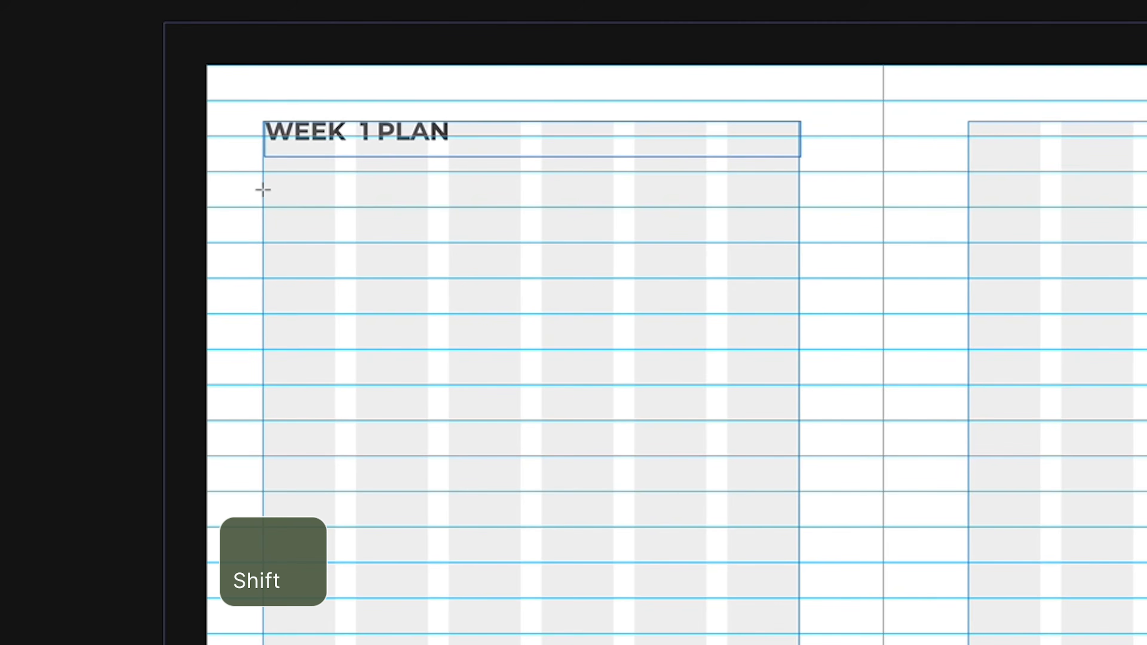
drag(263, 189, 284, 206)
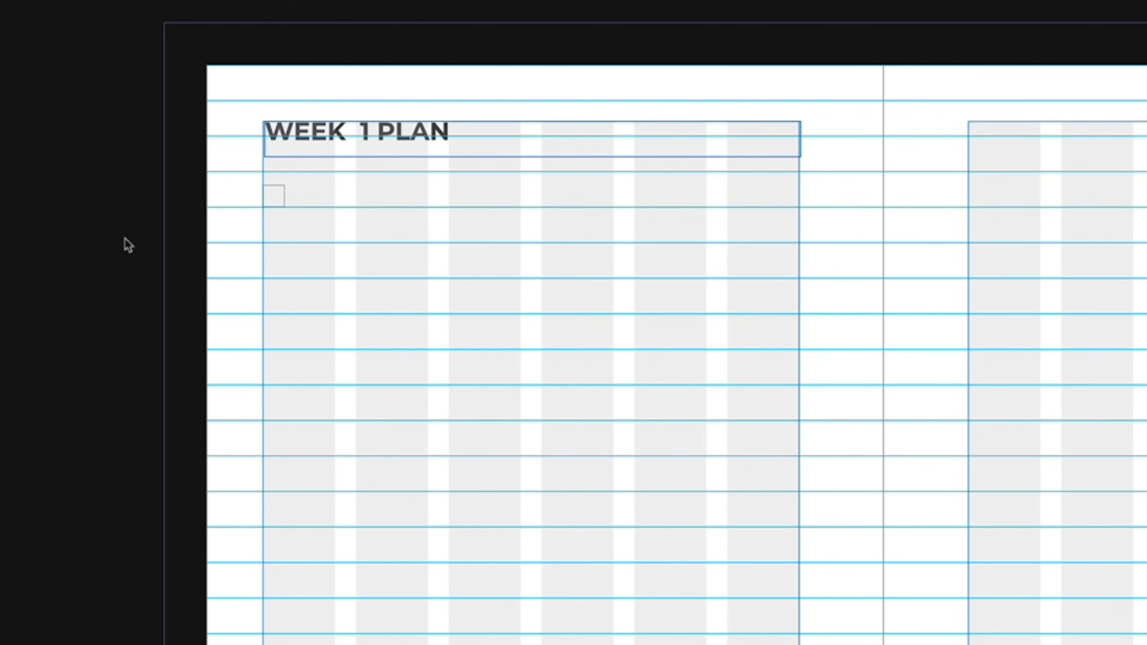
key(w)
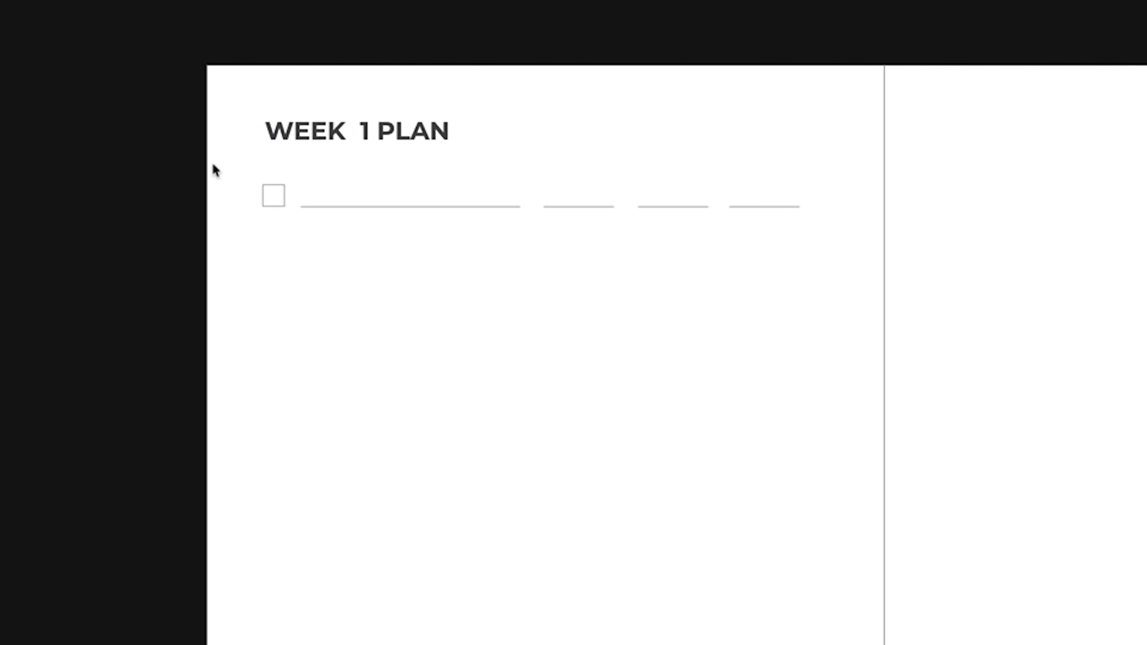
- Select the checkbox and all four lines and move the whole row down by one gridline
drag(236, 169, 847, 293)
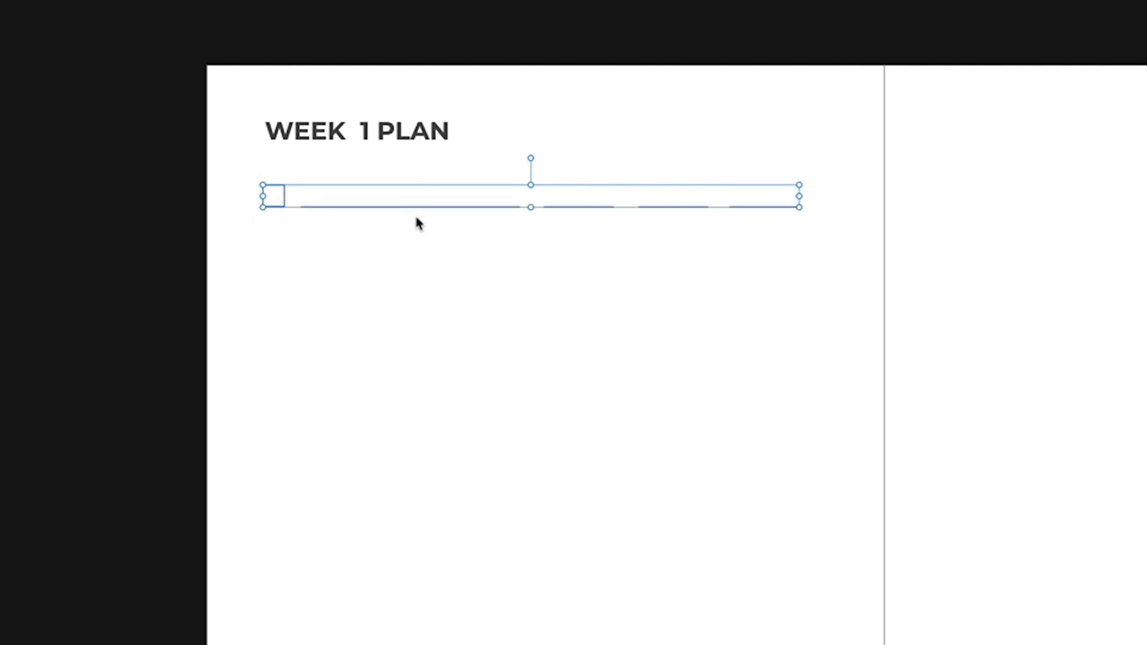
key(w)
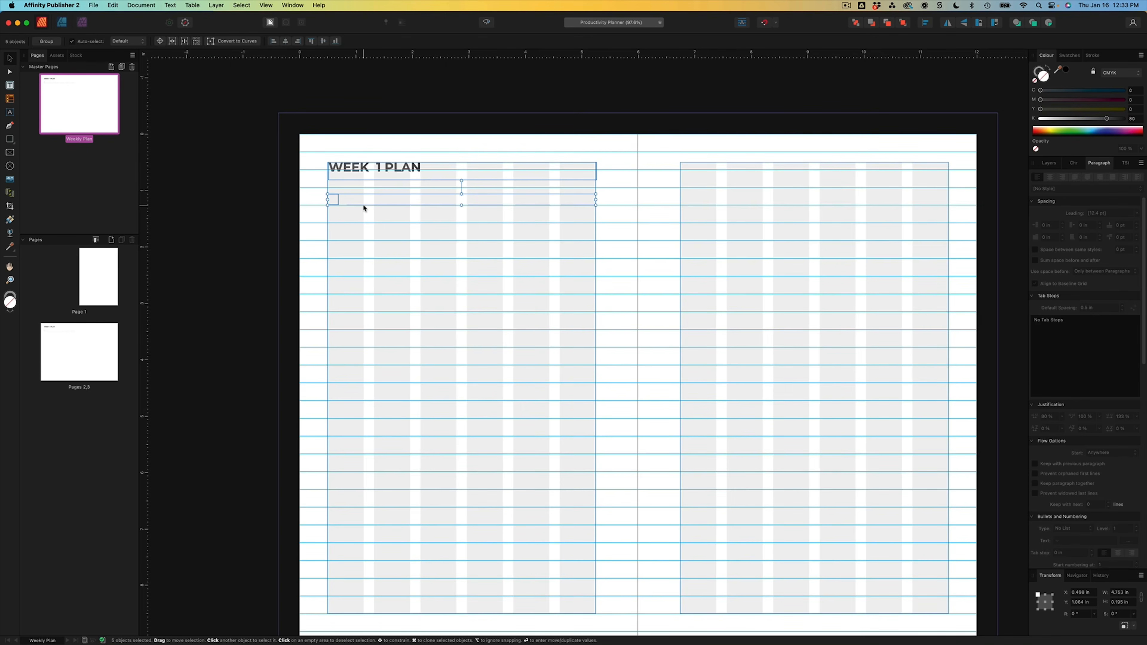
drag(363, 208, 361, 226)
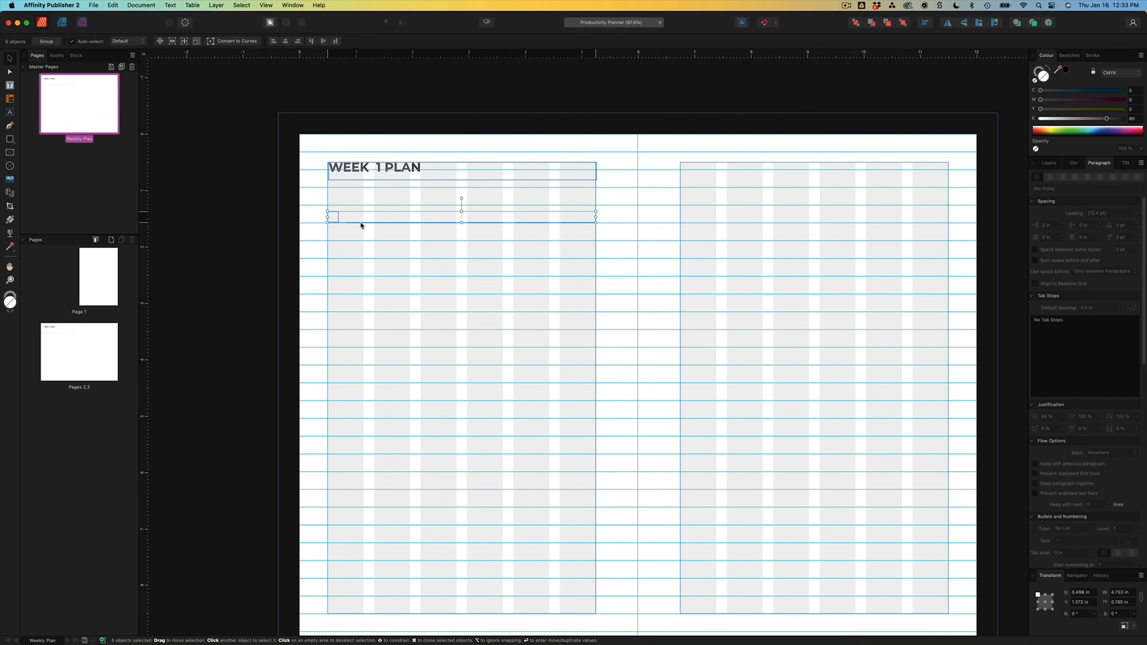
mouse_move(361, 225)
mouse_down()
mouse_move(397, 244)
mouse_move(356, 277)
mouse_move(401, 256)
mouse_move(364, 226)
mouse_up()
click(322, 272)
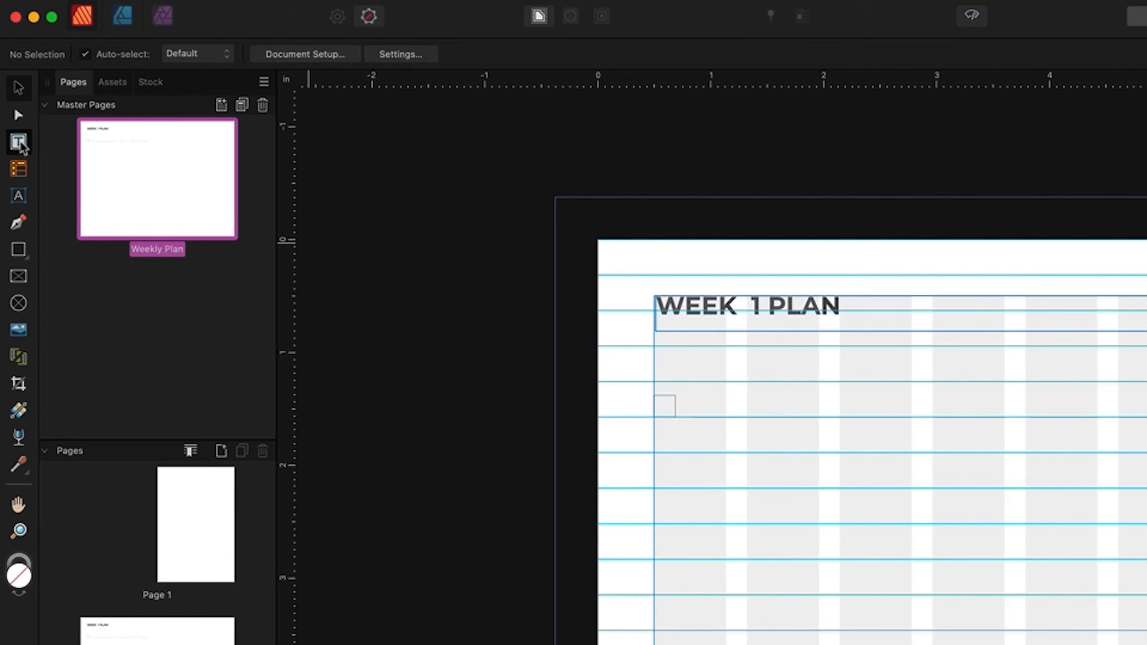
- Create a small text frame at the left margin between the heading and the checkbox row, containing "TASK"
key(t)
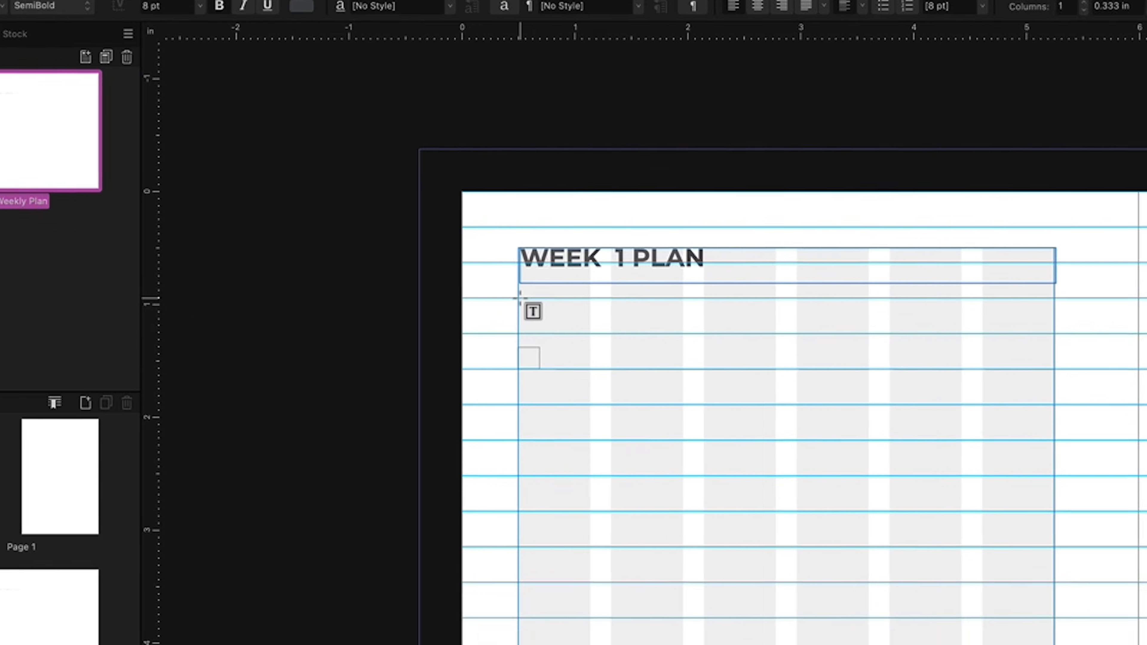
drag(655, 347, 831, 361)
drag(470, 234, 475, 240)
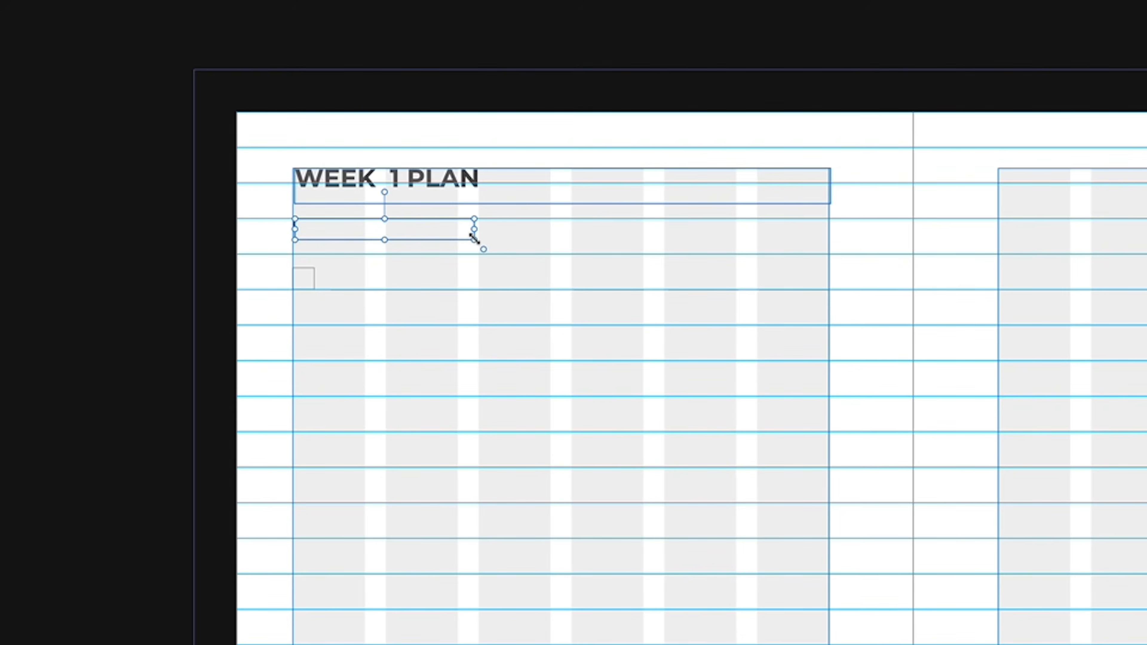
text(TASK)
key(ctrl+a)
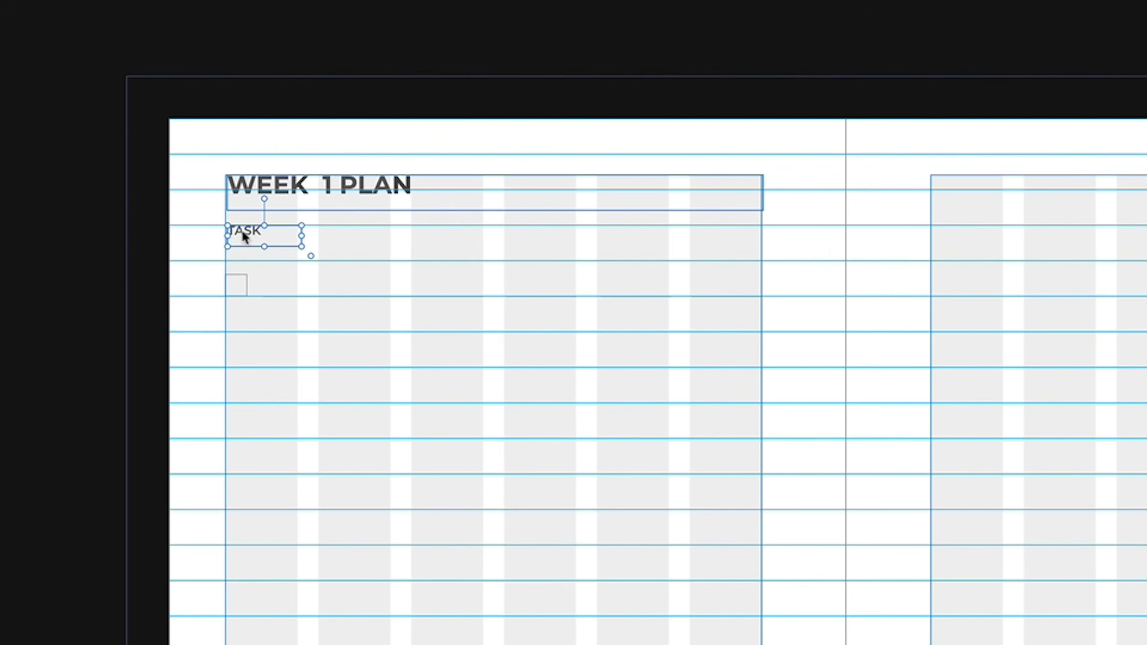
- Duplicate the TASK label horizontally above the first short line and fit the copy's frame to the line's width
key(alt)
drag(243, 233, 519, 263)
key(shift)
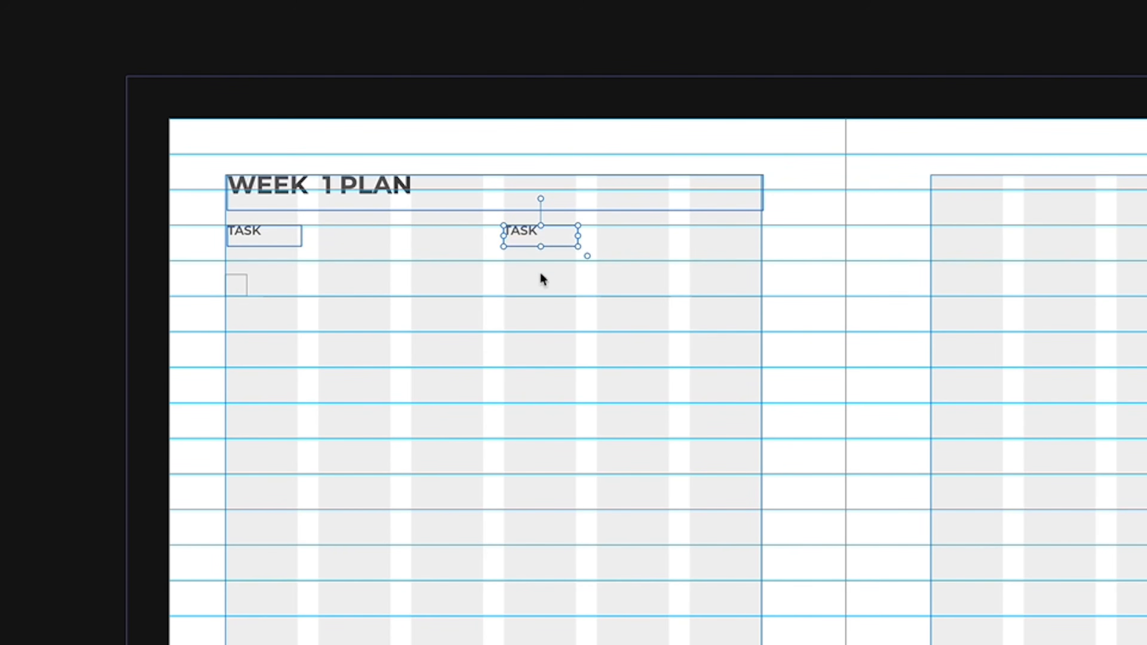
drag(578, 235, 576, 241)
drag(503, 235, 506, 235)
- Centre the copied label's text and replace it with "GOAL #"
click(465, 80)
double_click(551, 378)
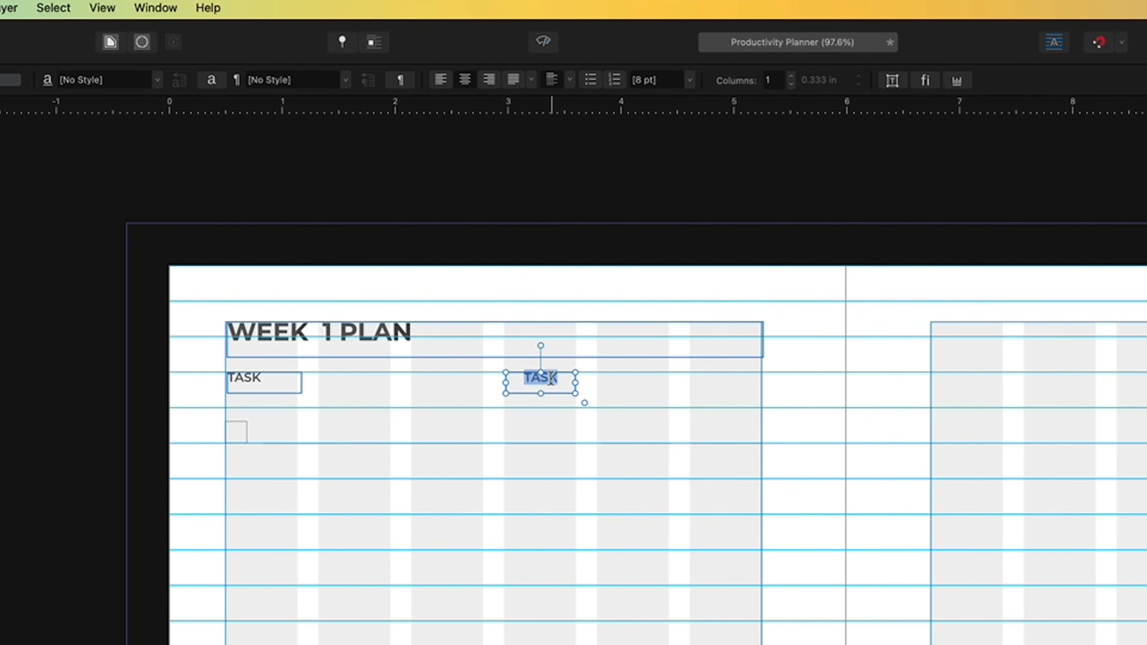
text(GOAL #)
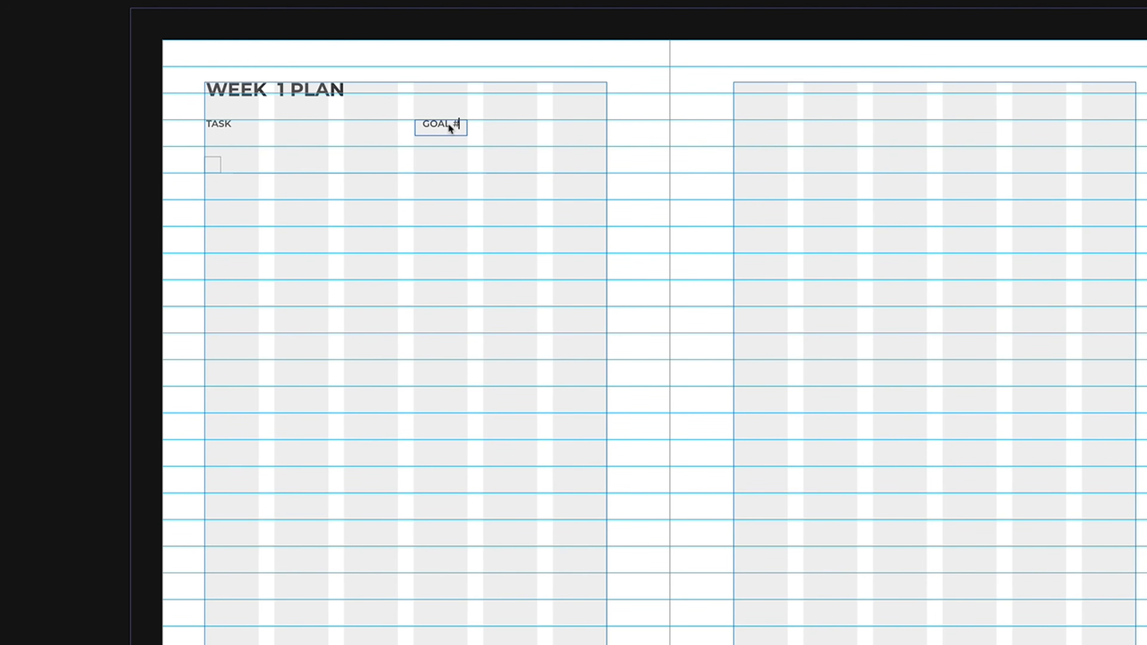
- Duplicate the GOAL # label above the other two short lines, changing the copies to "EST. TIME" and "ACT. TIME"
key(Escape)
drag(429, 130, 499, 129)
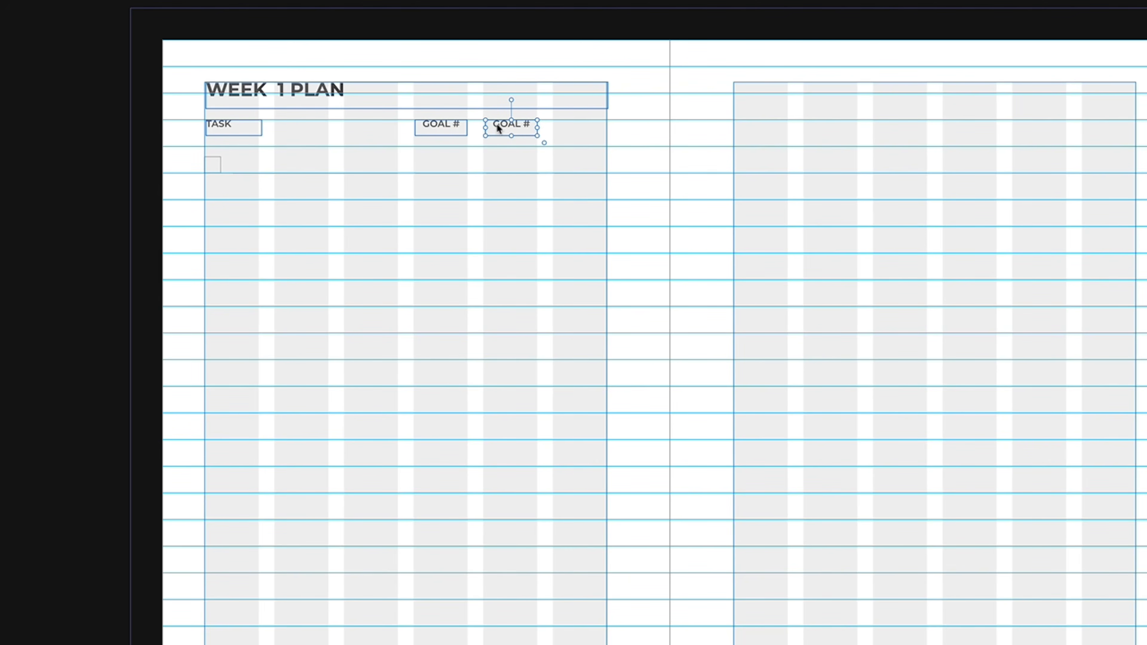
triple_click(498, 128)
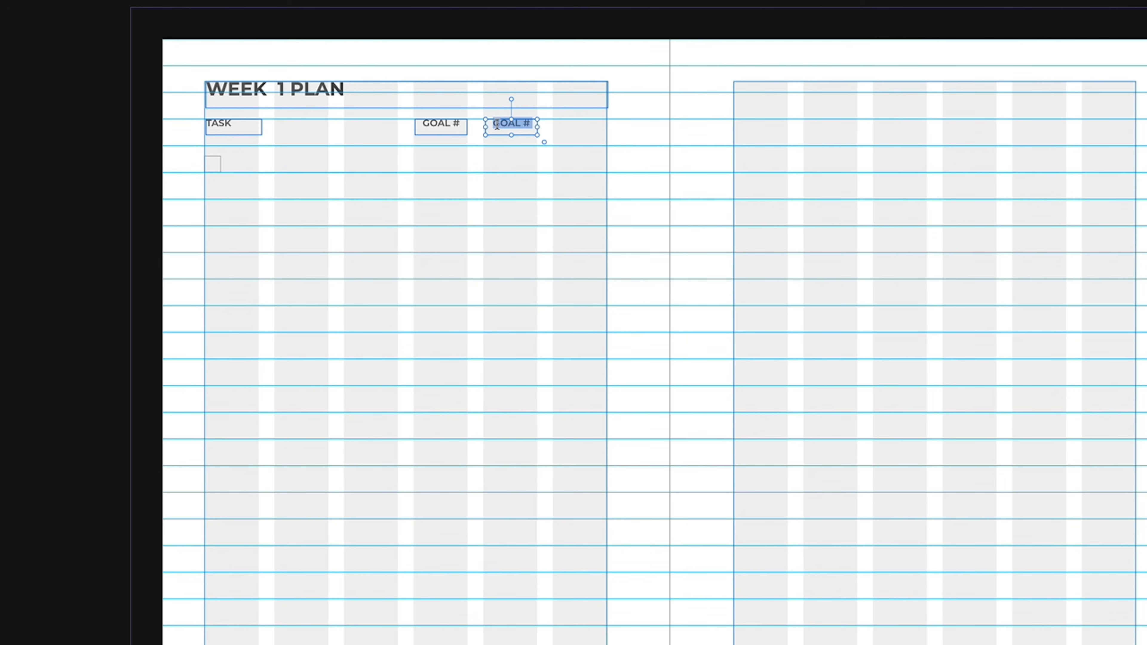
text(EST. TIME)
drag(492, 124, 560, 126)
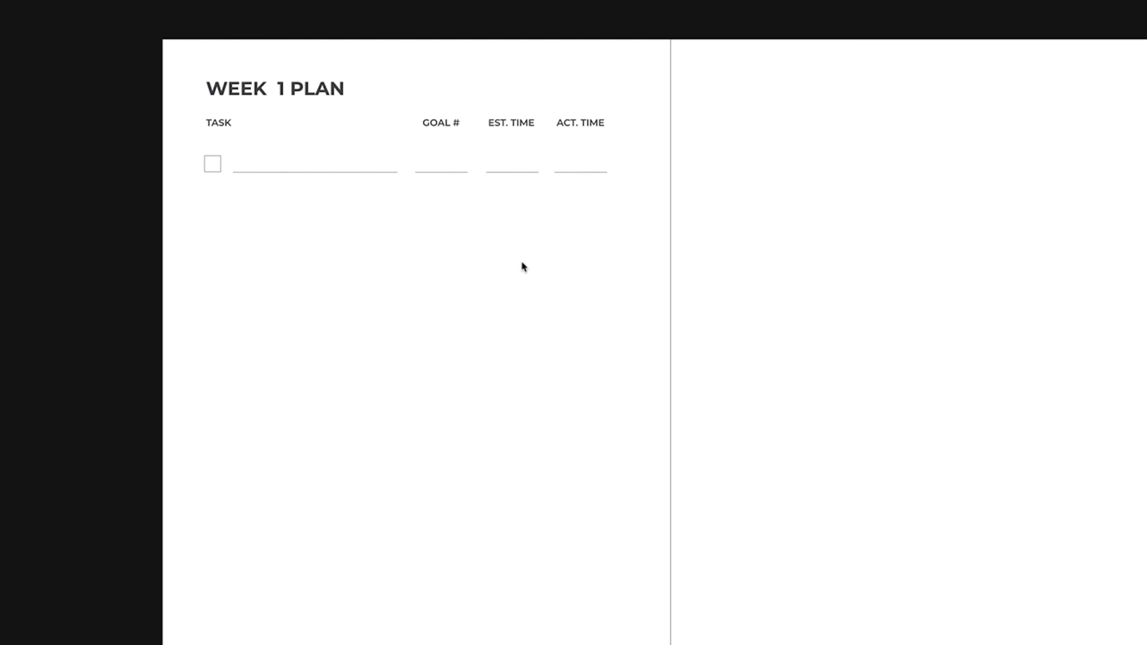
- Duplicate the checkbox-and-lines row down the gridlines to make four rows
key(w)
drag(183, 148, 628, 203)
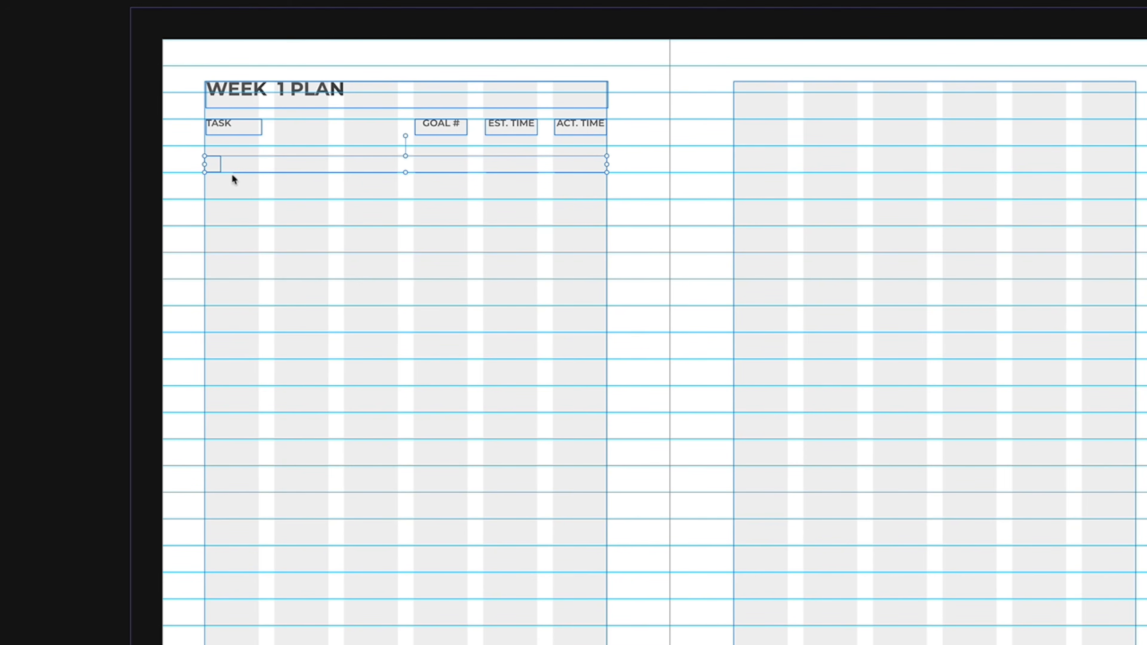
key(alt)
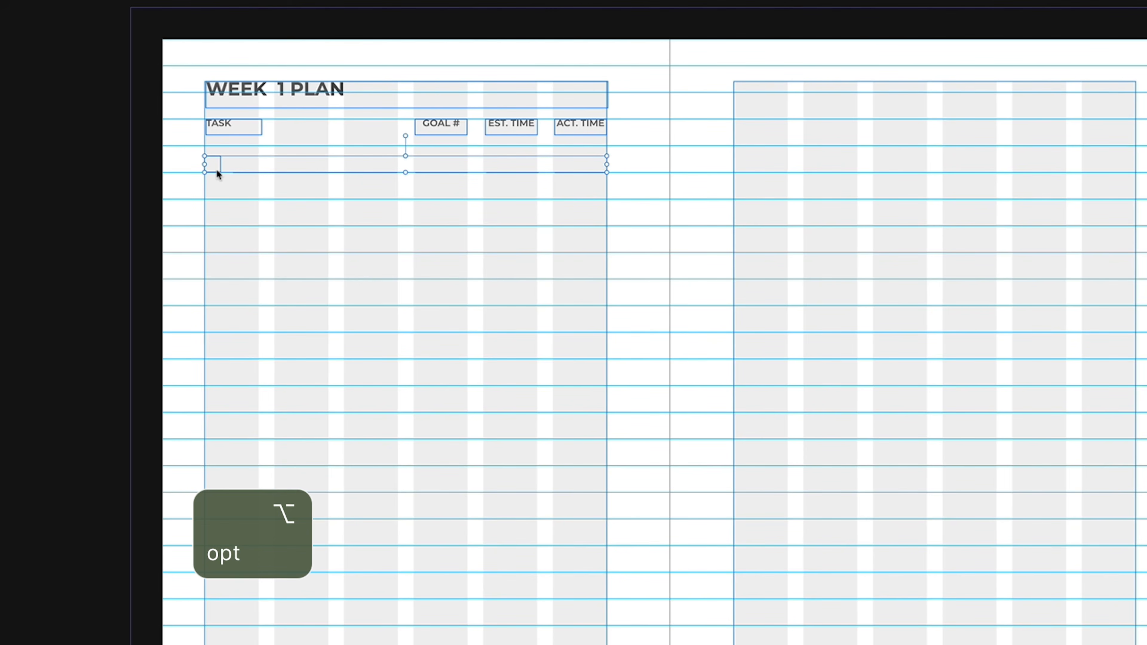
drag(216, 170, 216, 196)
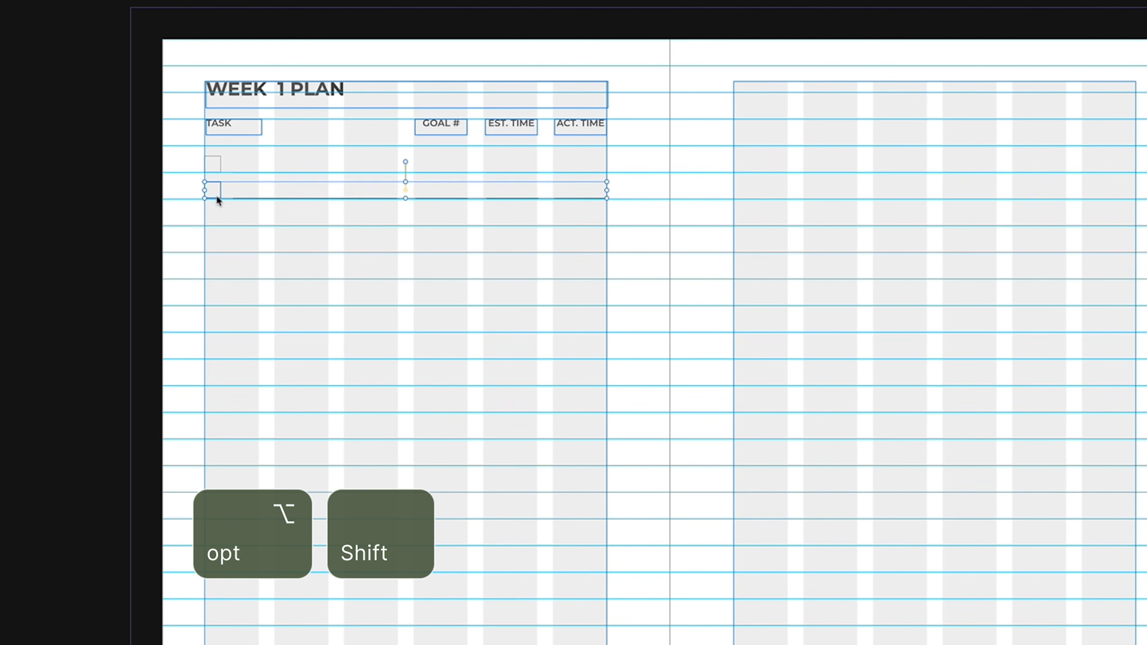
click(241, 154)
drag(177, 149, 659, 223)
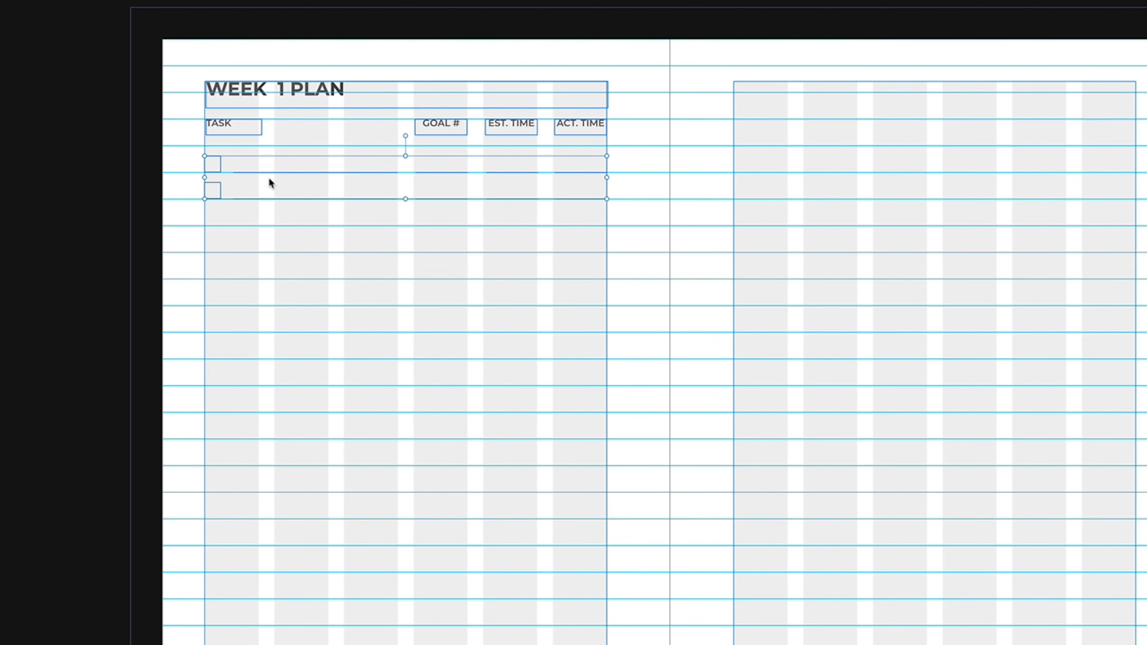
drag(268, 172, 272, 226)
- Duplicate the task rows downwards until there are sixteen, and move all rows and column labels down one gridline
drag(176, 147, 635, 324)
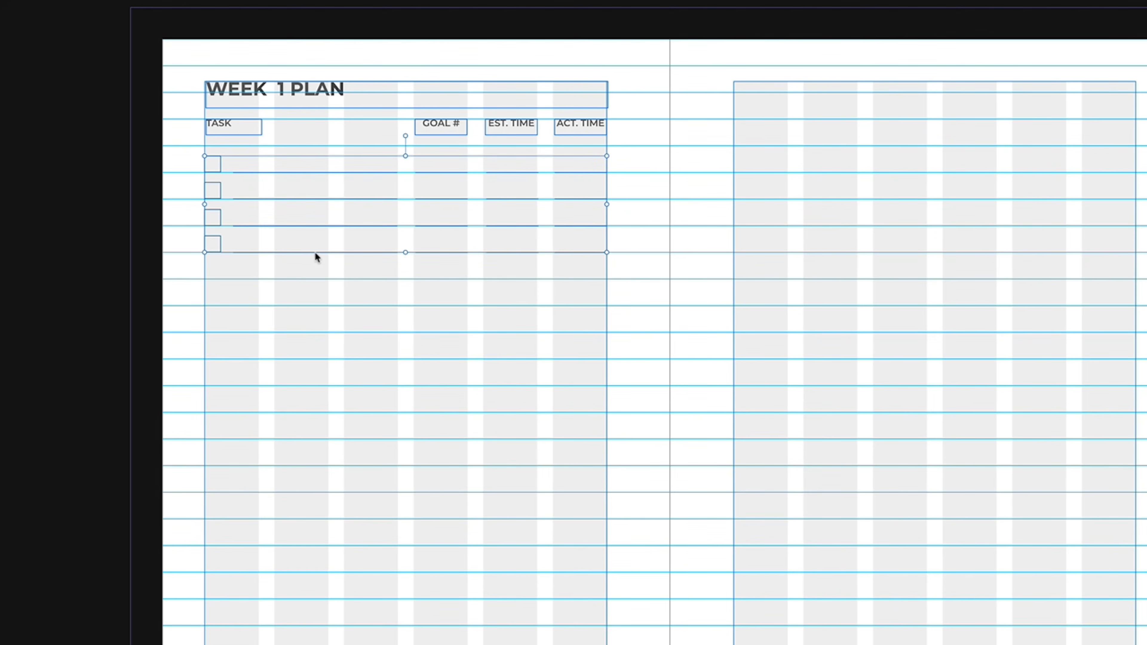
drag(315, 252, 316, 358)
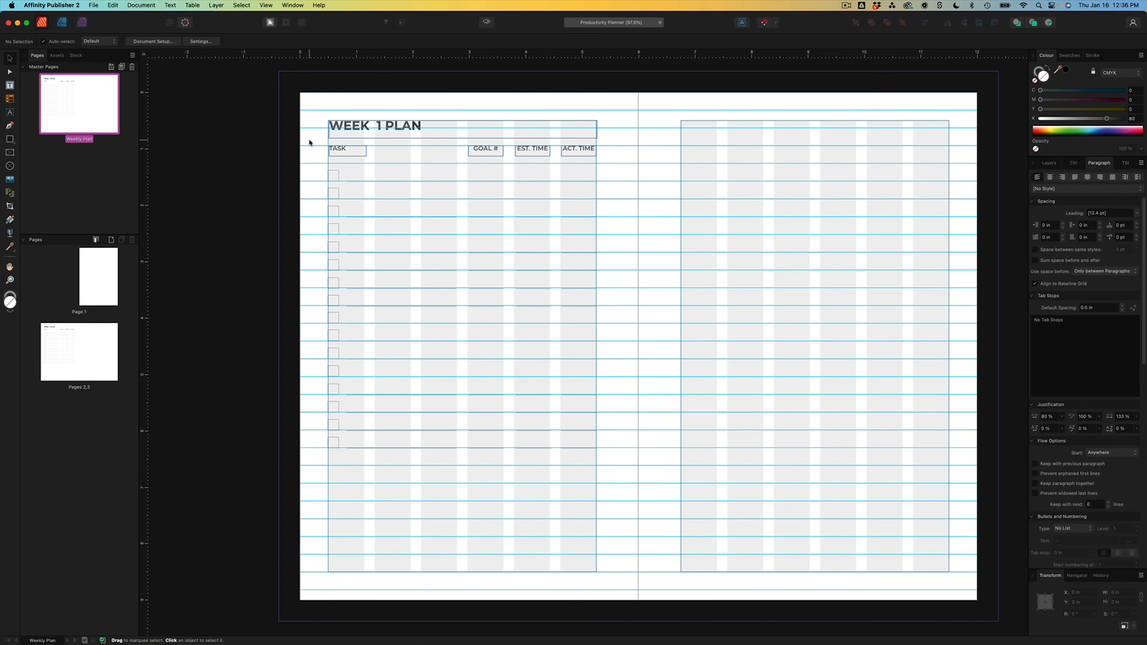
drag(309, 140, 605, 503)
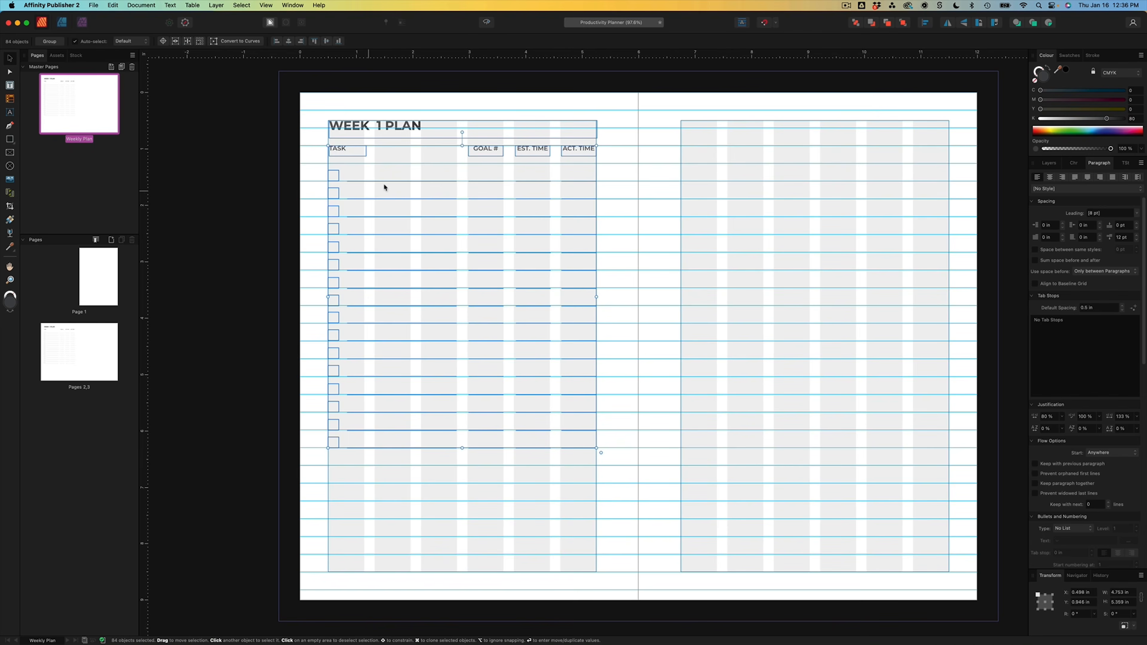
drag(346, 153, 345, 169)
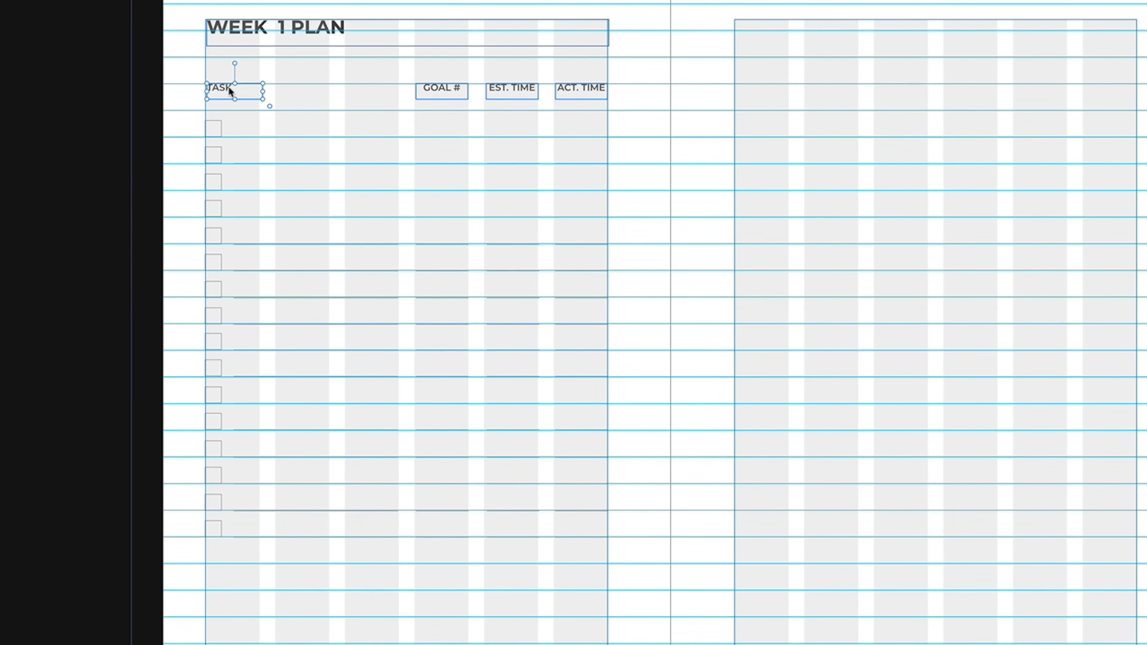
- Copy the TASK label below the last row as "WEEKLY REVIEW" and add full-width writing lines on the gridlines beneath it
drag(227, 89, 205, 567)
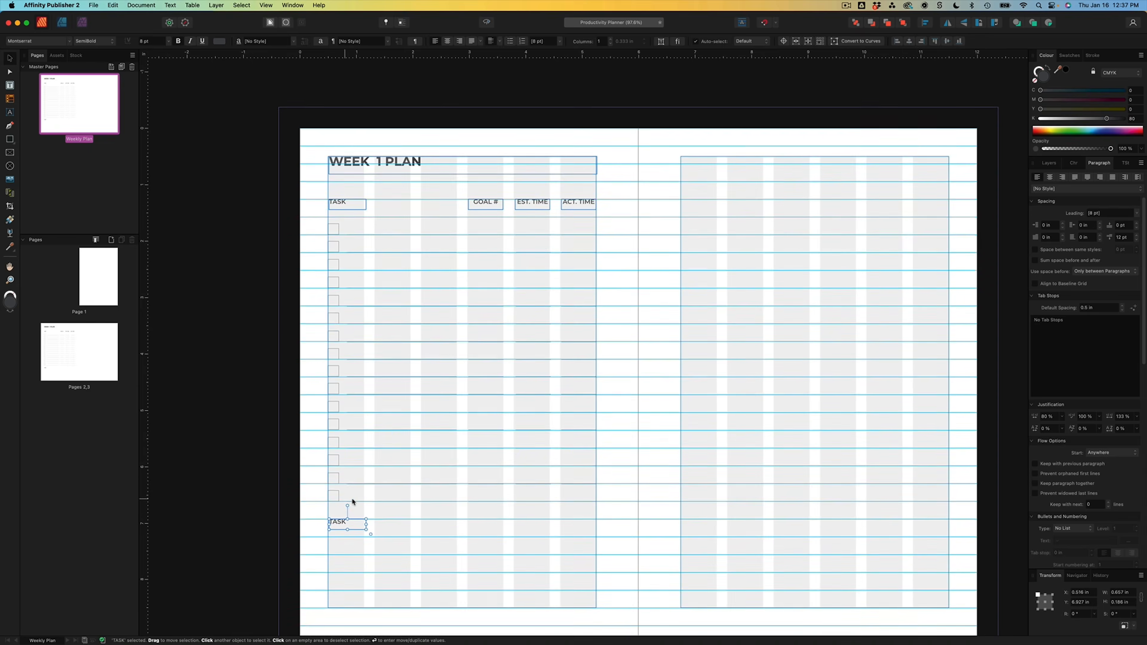
scroll(209, 568, down, 5)
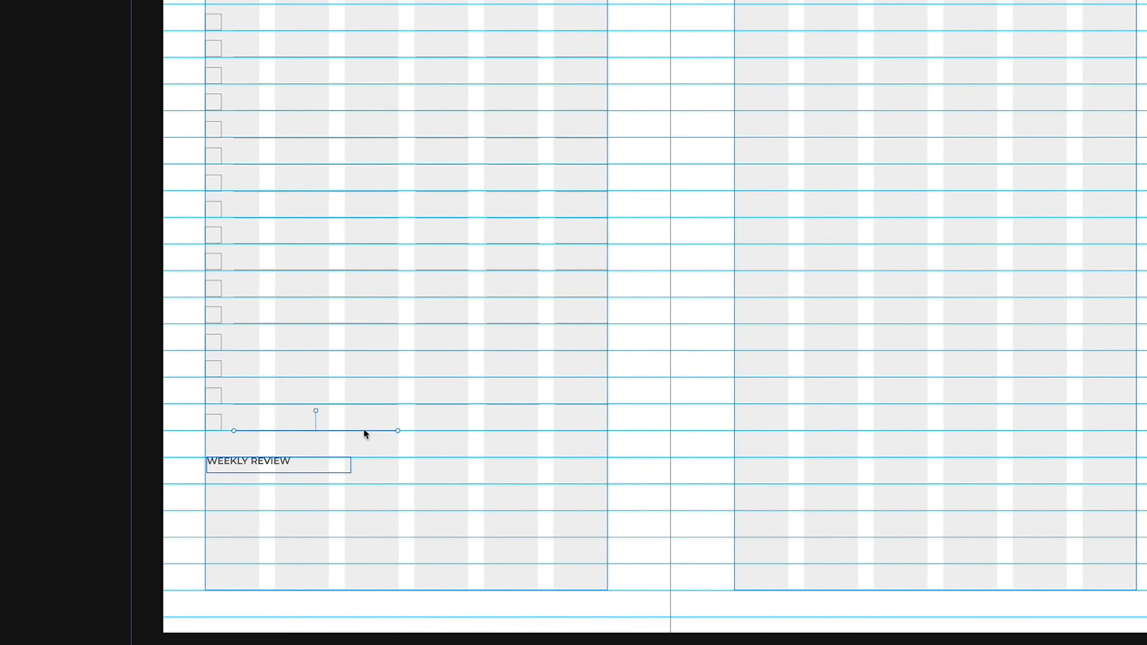
drag(364, 430, 361, 484)
drag(431, 485, 434, 510)
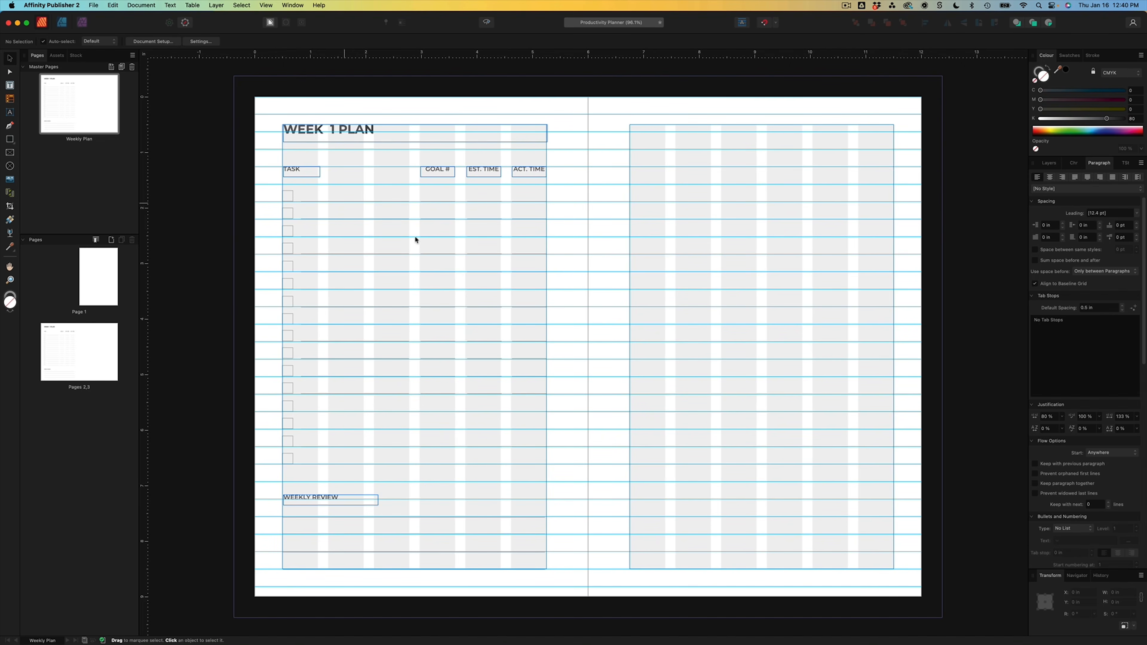
- Change the Weekly Plan master page from a facing spread to a single page layout
click(87, 109)
right_click(88, 109)
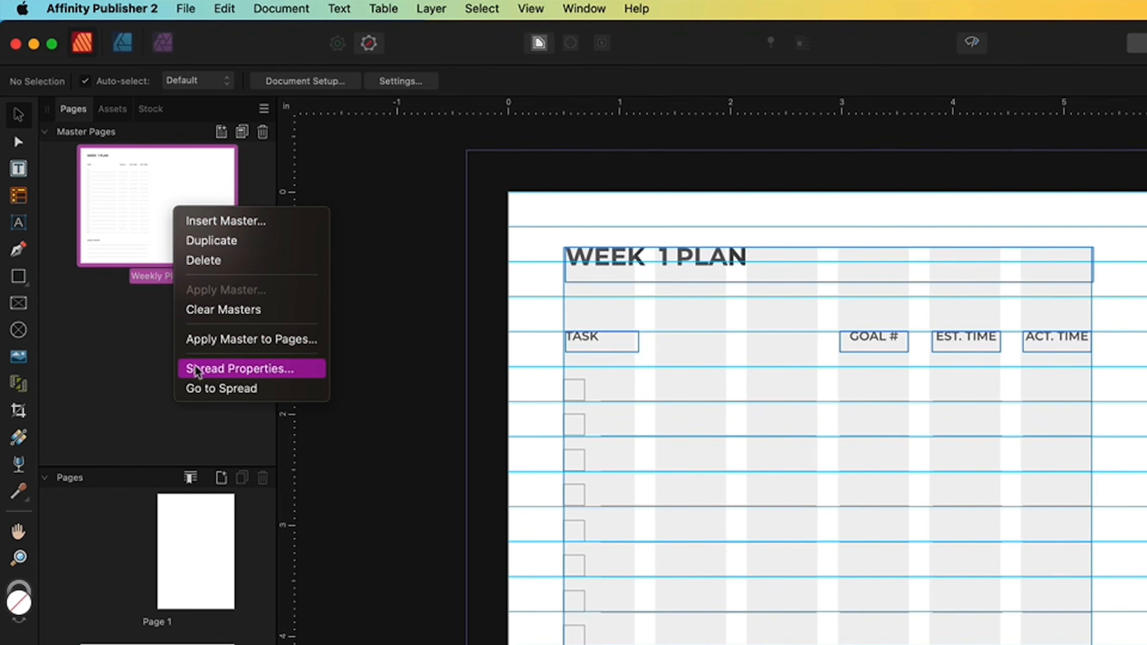
click(197, 368)
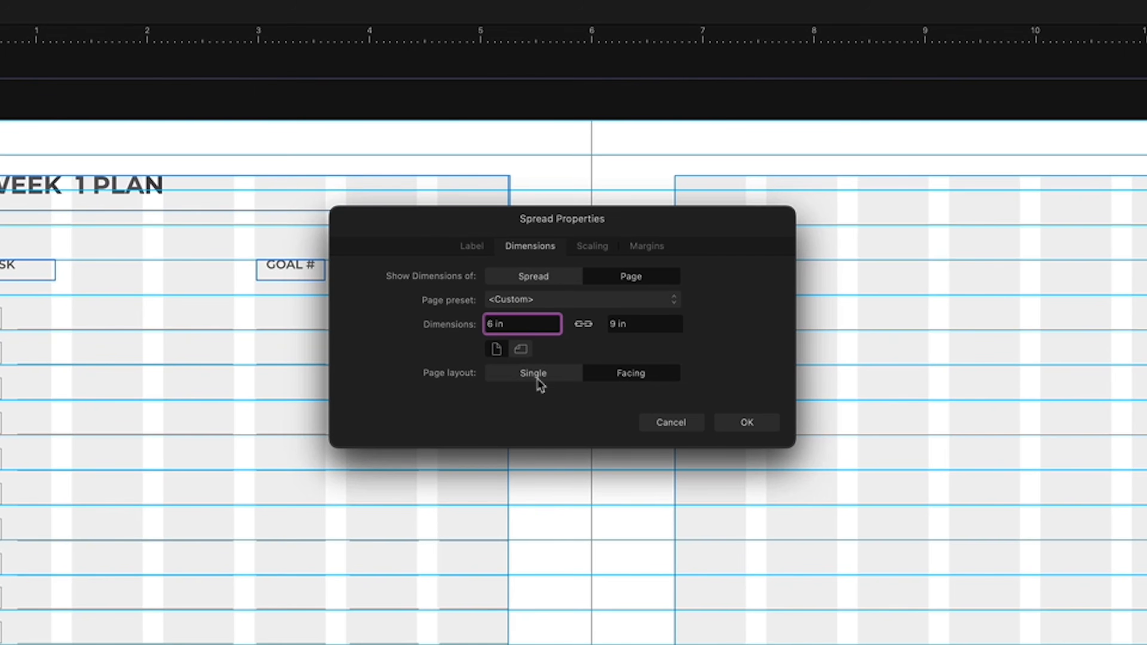
click(538, 379)
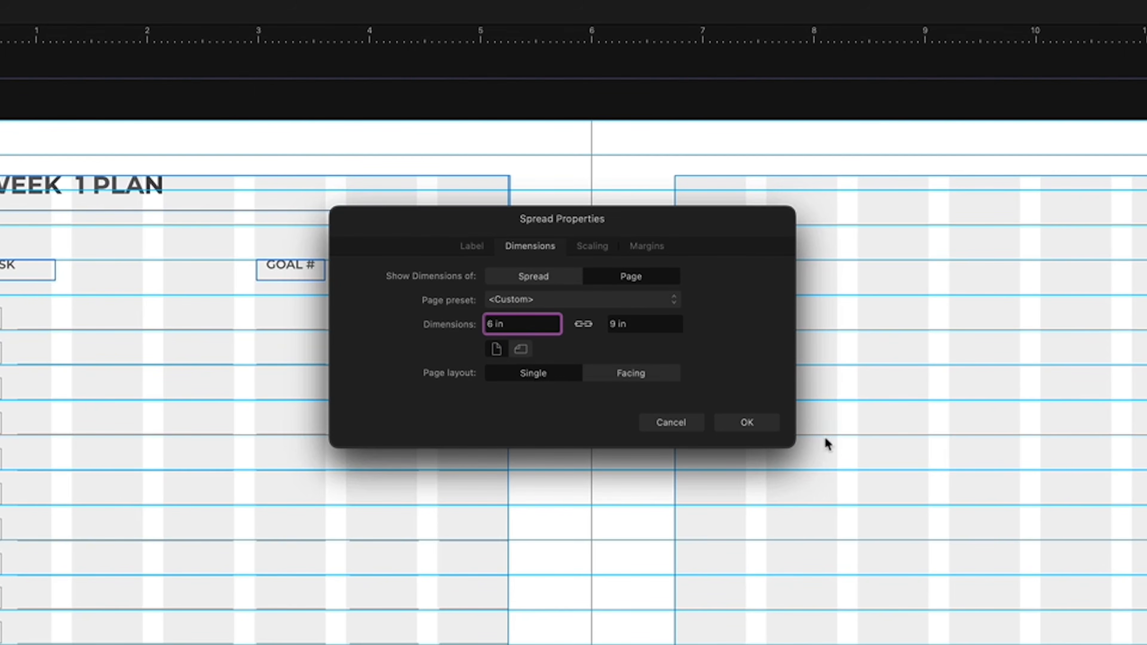
click(747, 425)
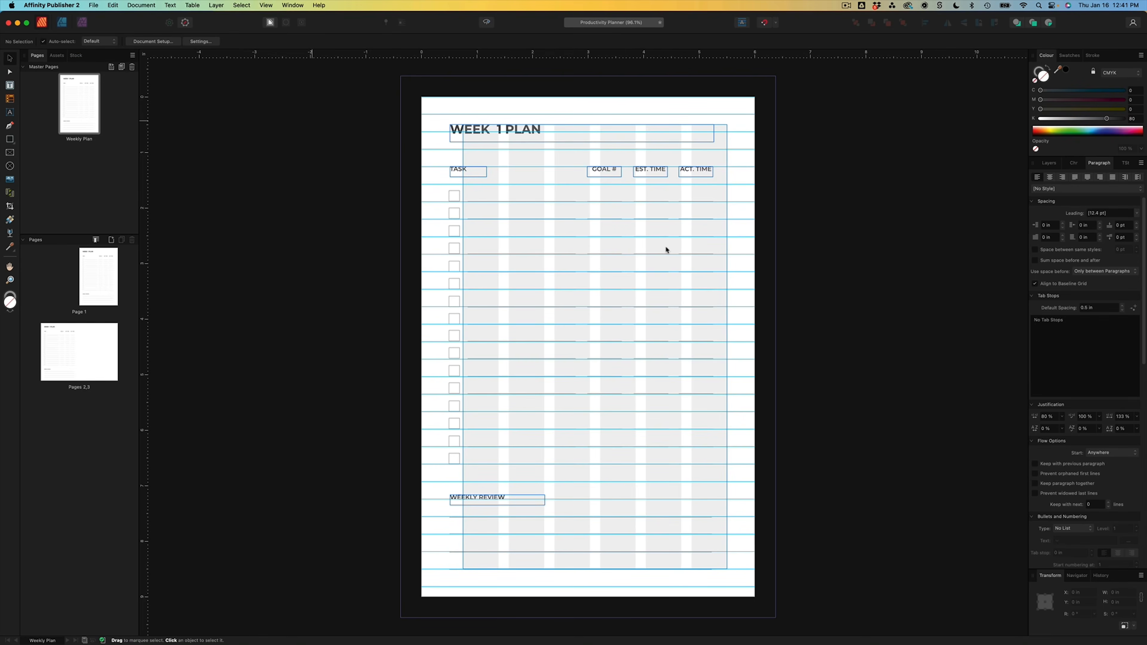
- Move all content on the Weekly Plan master page right by about 0.26 in so it sits within the page margins
drag(429, 106, 763, 588)
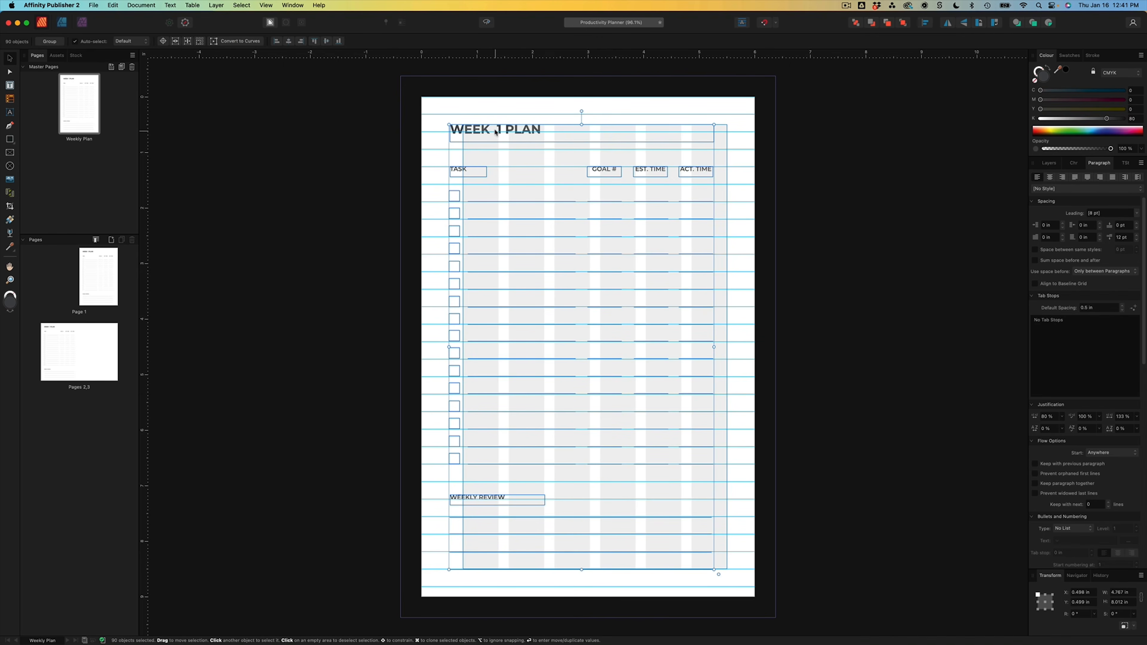
drag(495, 131, 510, 131)
key(shift)
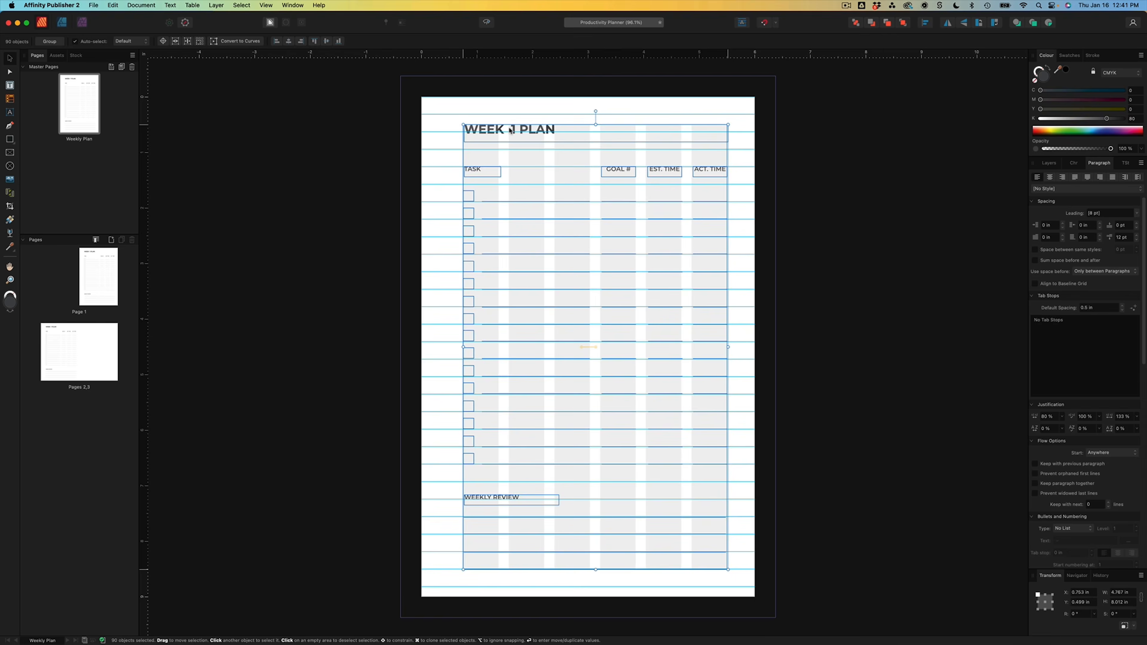
click(789, 125)
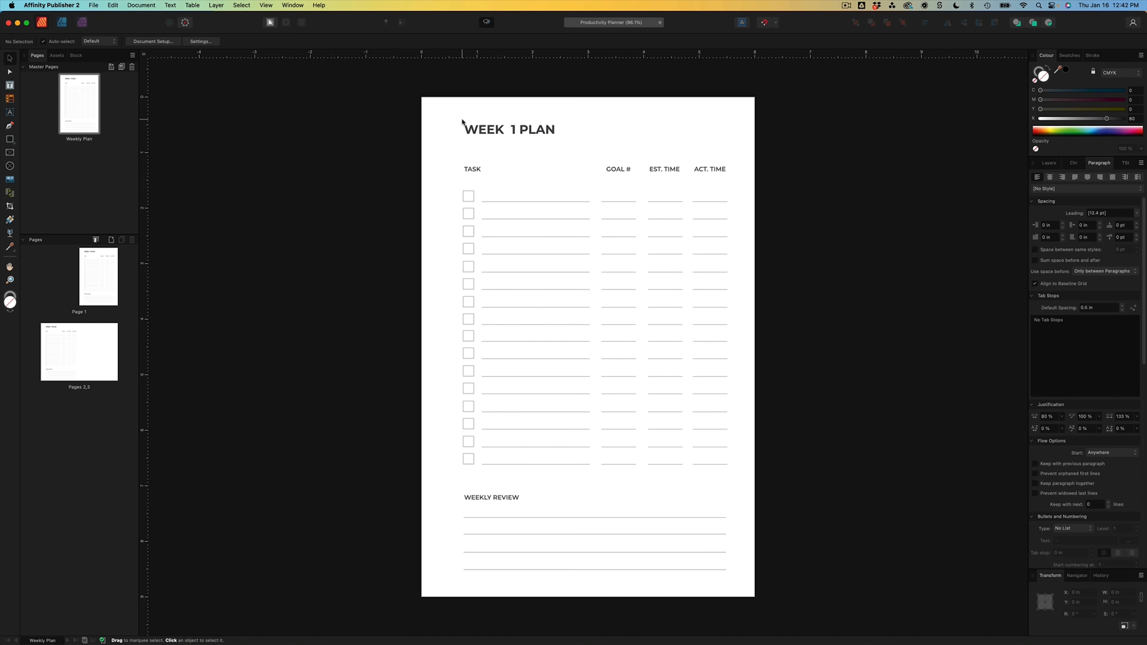
- Draw a rectangle about 0.47 in tall across the page over the title, filled with 20% black and no stroke, and send it to the back
scroll(503, 113, right, 1)
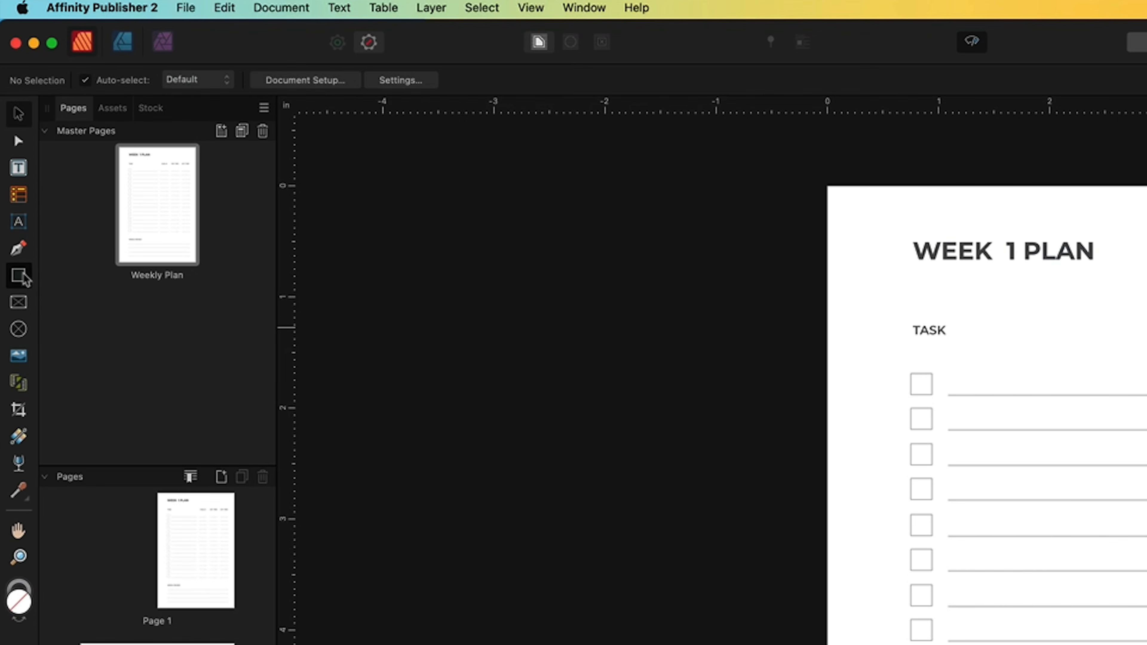
click(14, 191)
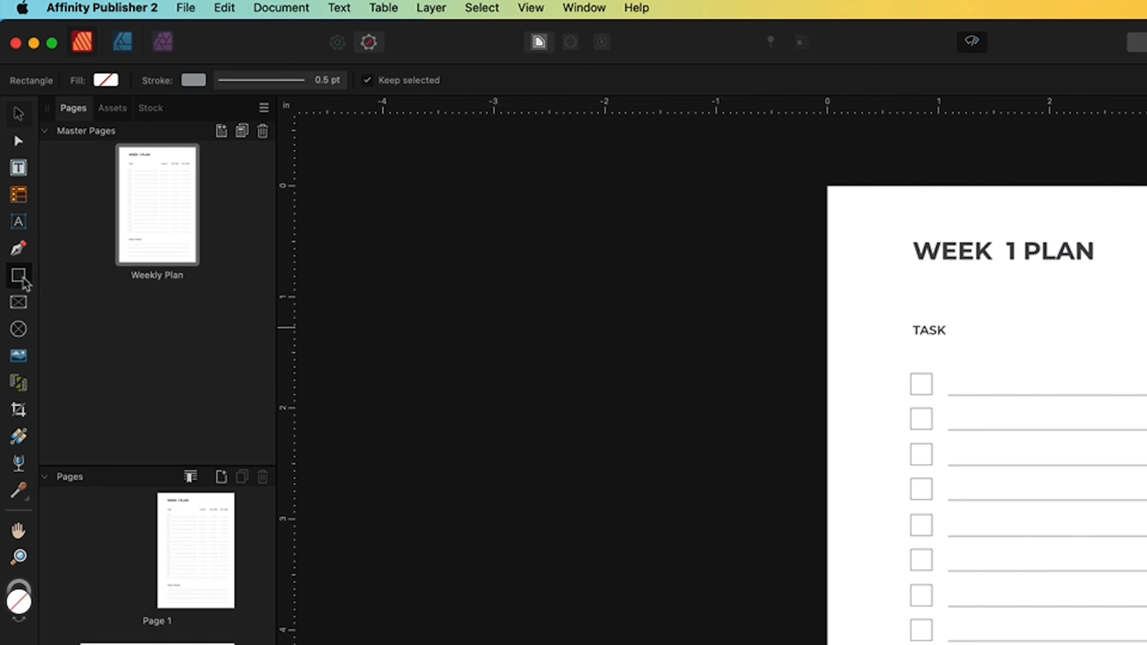
click(106, 81)
click(325, 149)
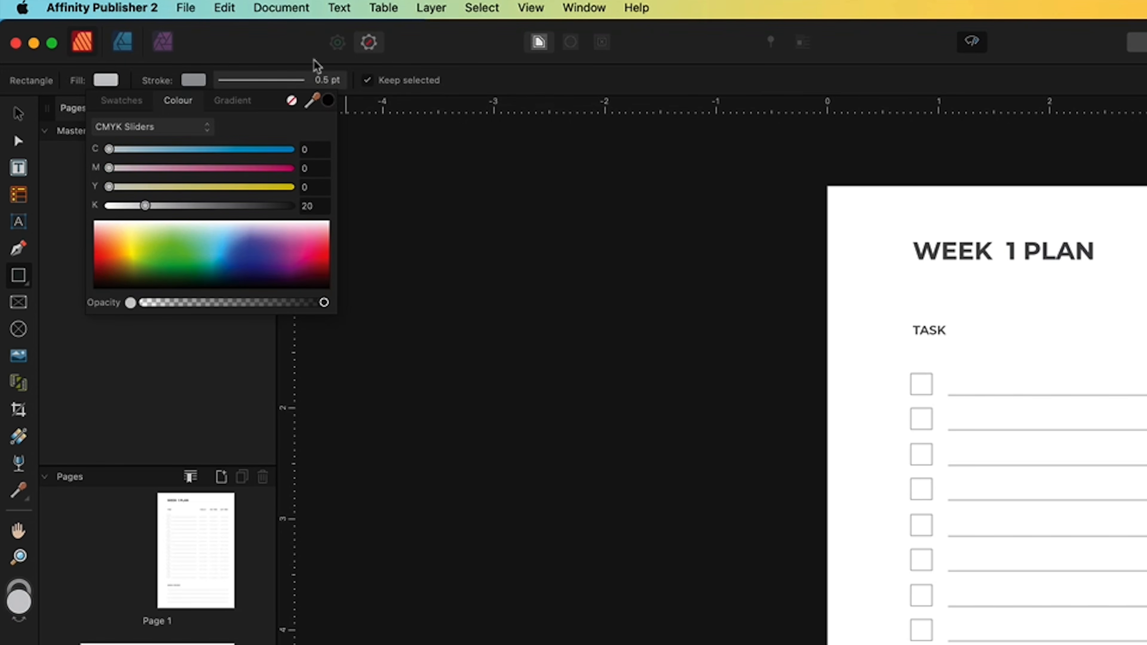
click(199, 83)
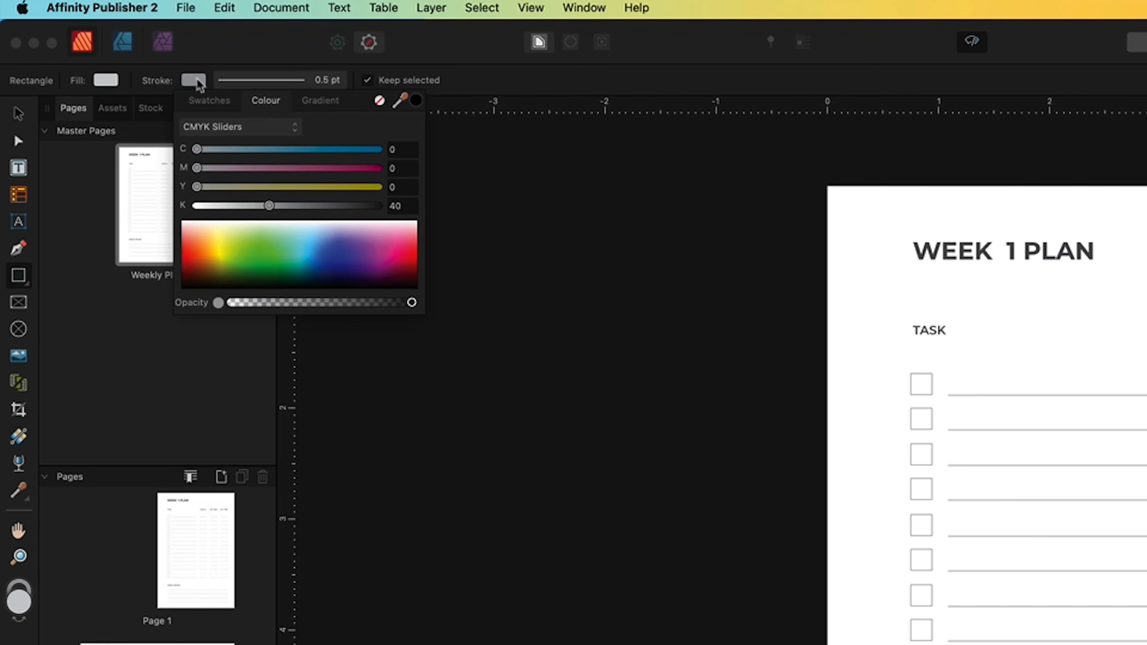
click(380, 102)
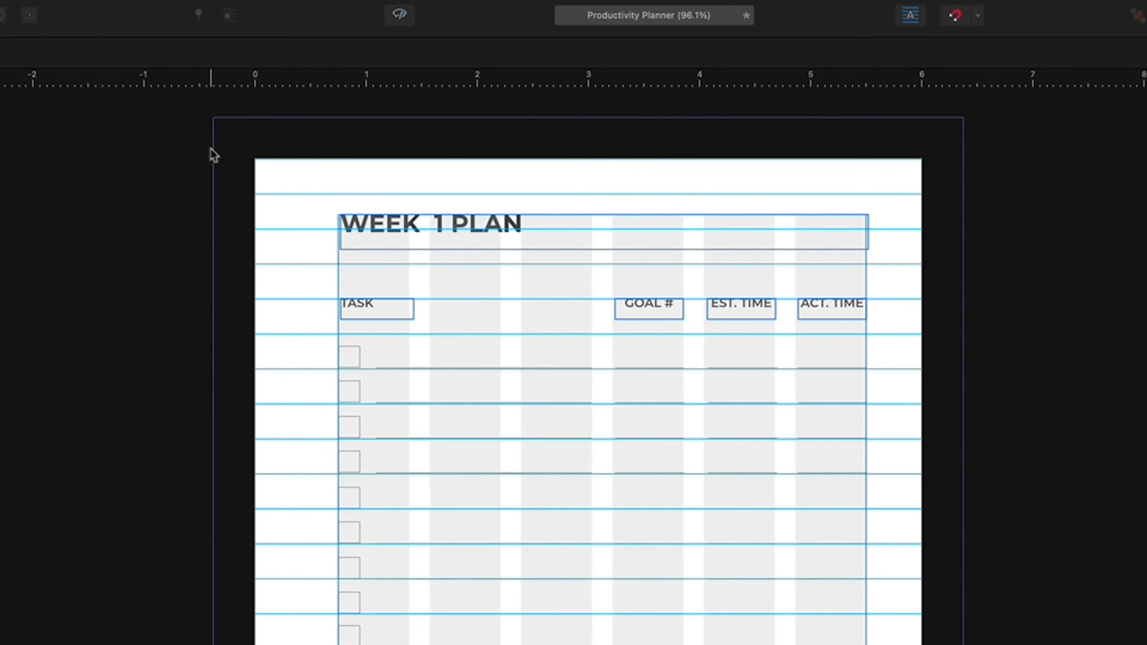
drag(213, 217, 301, 235)
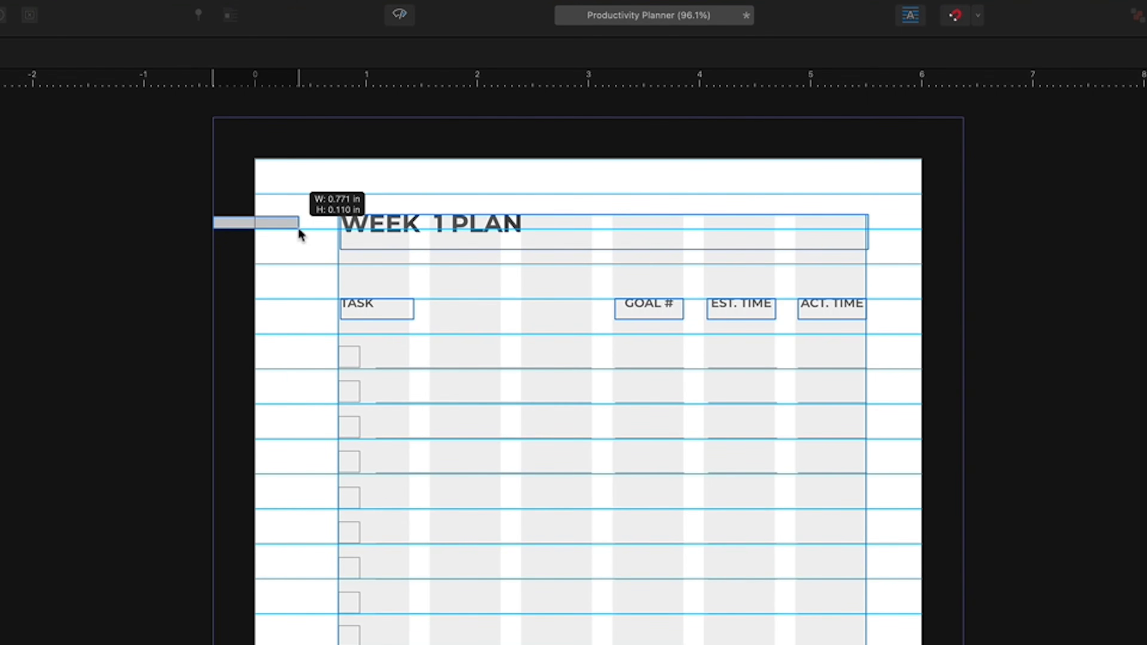
drag(299, 233, 964, 248)
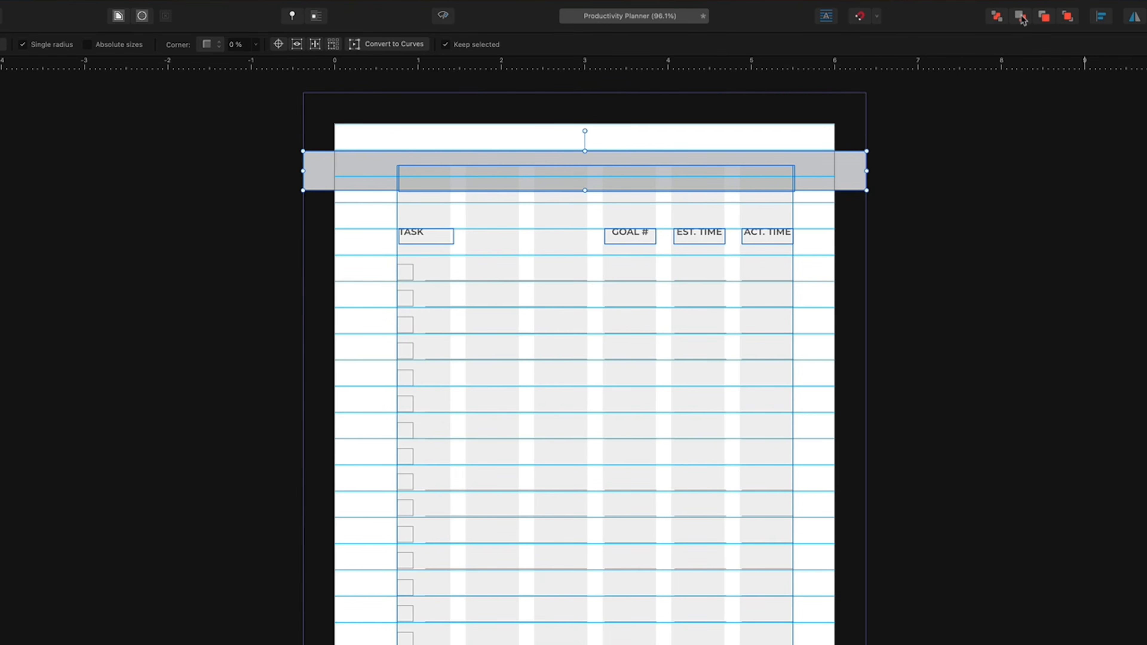
click(997, 18)
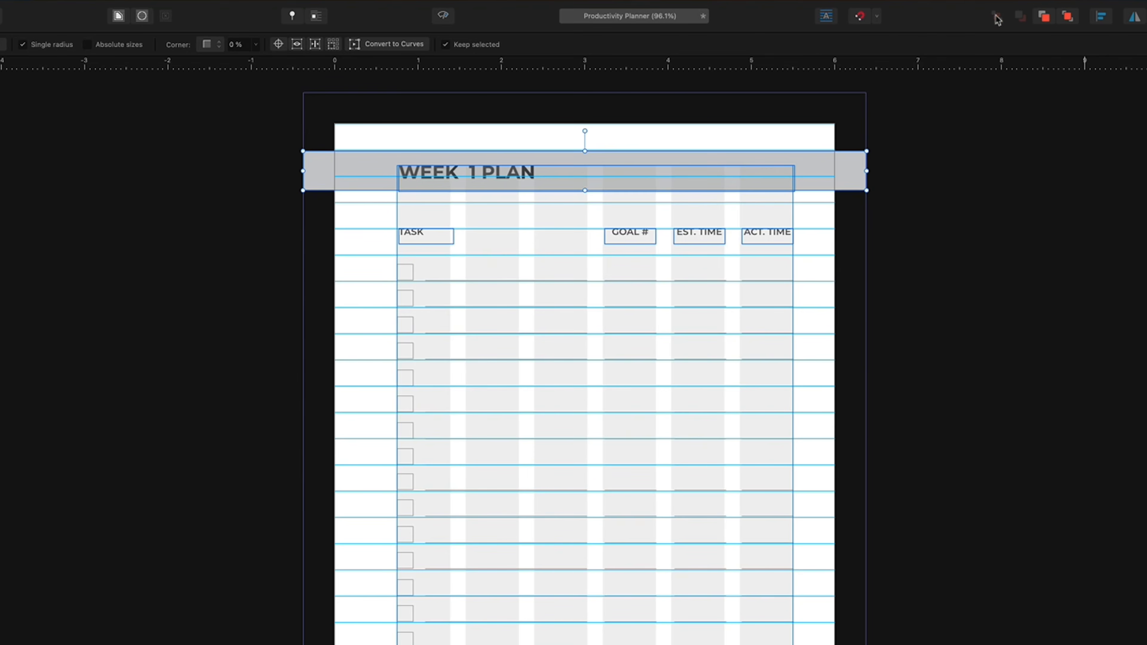
- Extend the left edge of the grey header band past the bleed line to about -0.49 in
key(v)
key(super+plus)
key(super+plus)
key(super+plus)
key(super+plus)
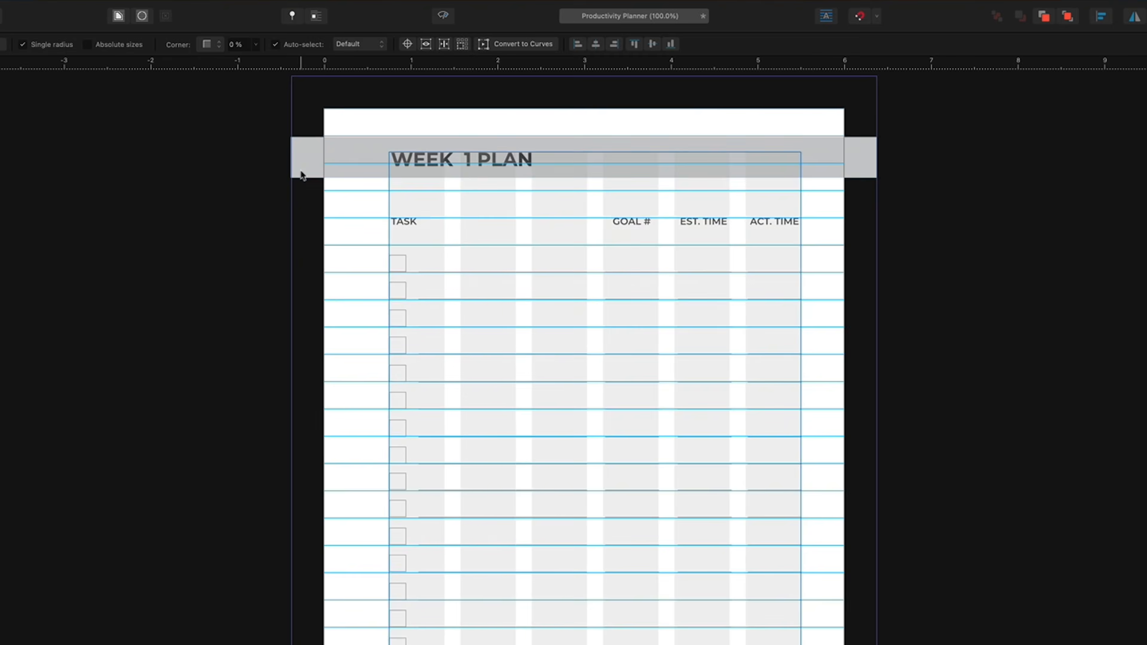
scroll(372, 227, left, 10)
scroll(373, 227, up, 8)
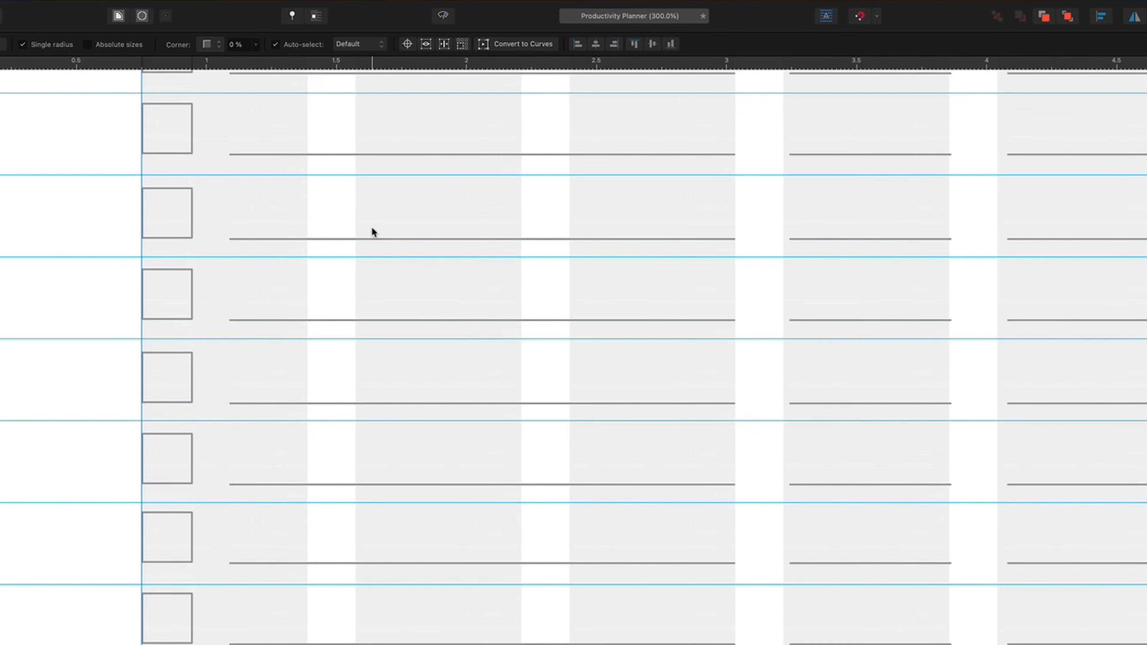
scroll(372, 229, up, 5)
scroll(372, 228, left, 2)
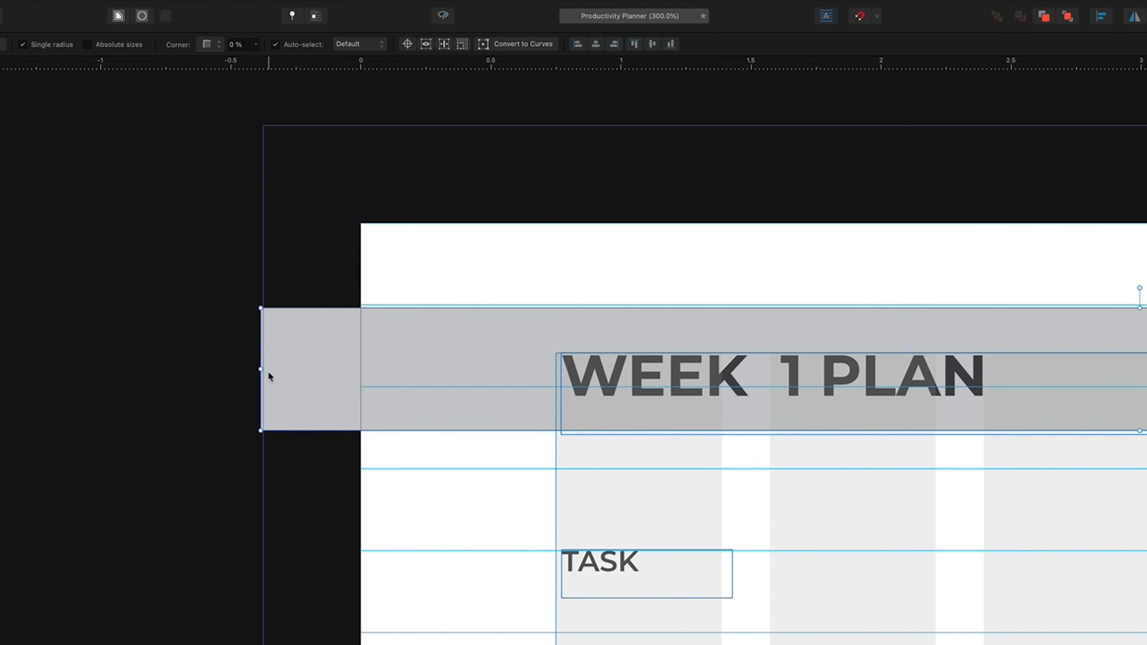
drag(260, 369, 273, 369)
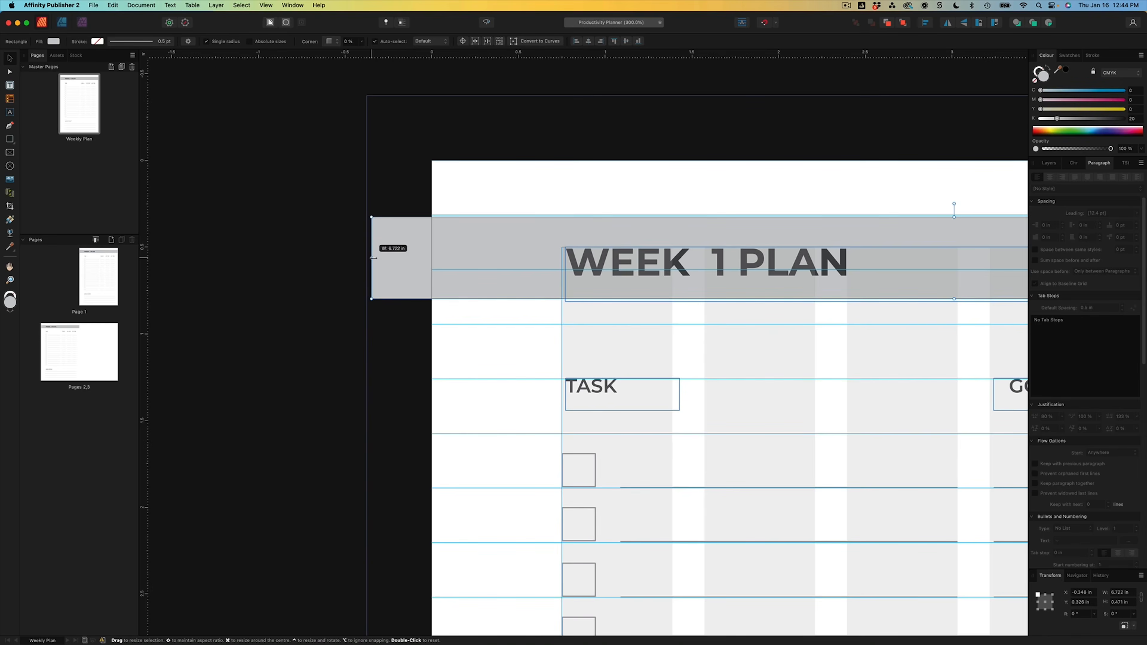
drag(373, 258, 371, 261)
key(super+plus)
scroll(338, 249, left, 5)
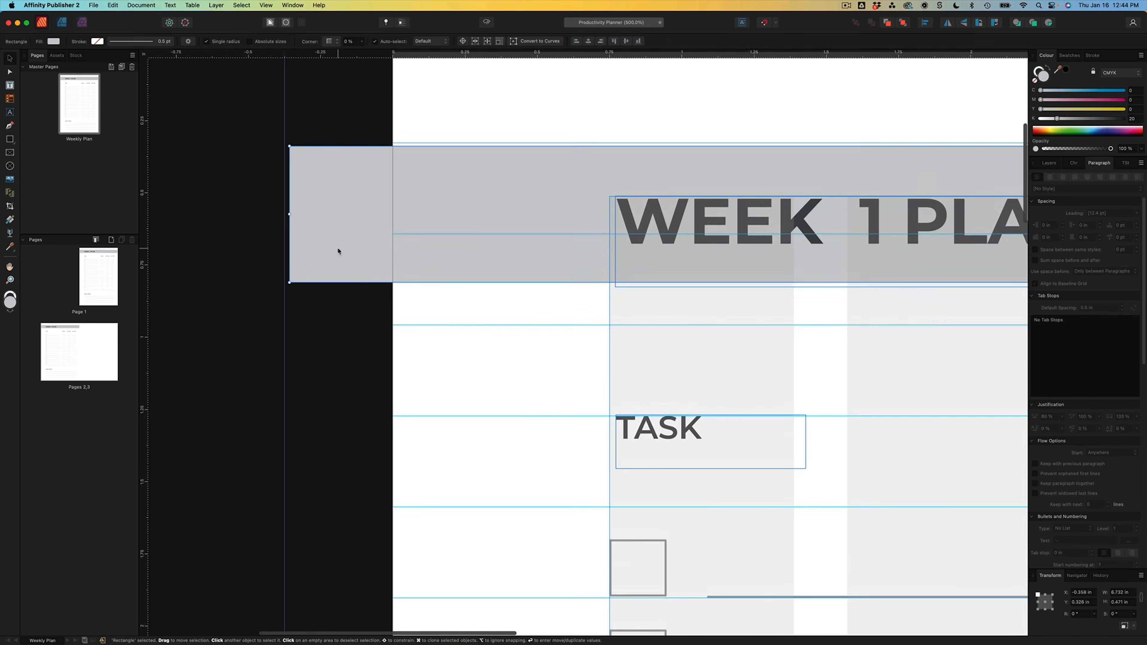
scroll(338, 249, up, 4)
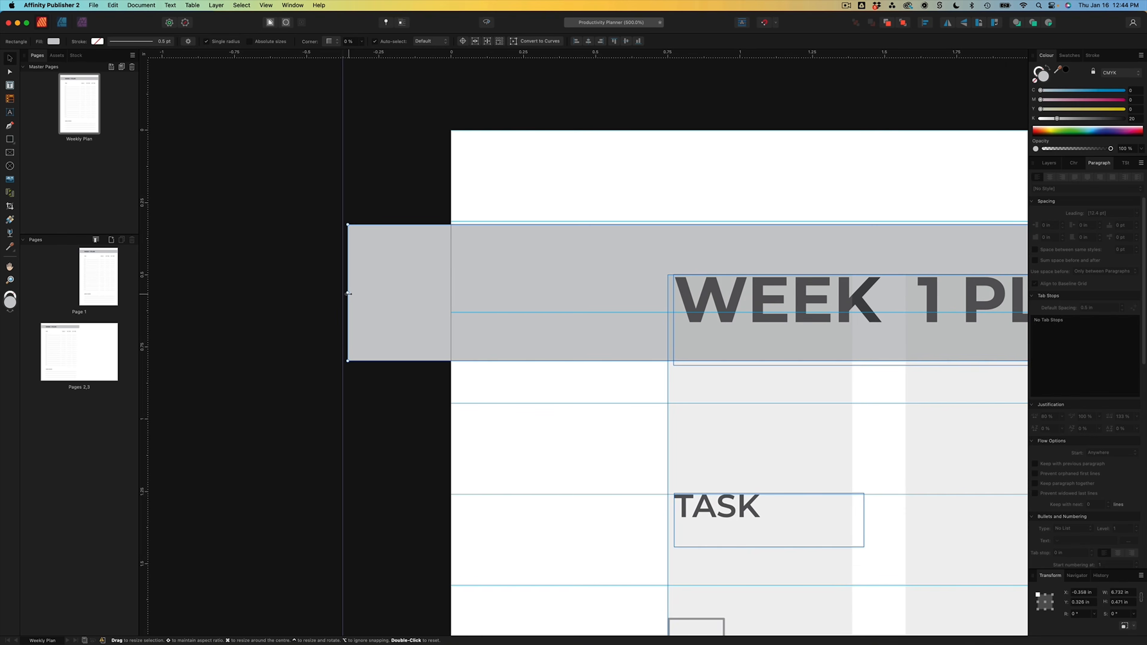
drag(347, 294, 310, 294)
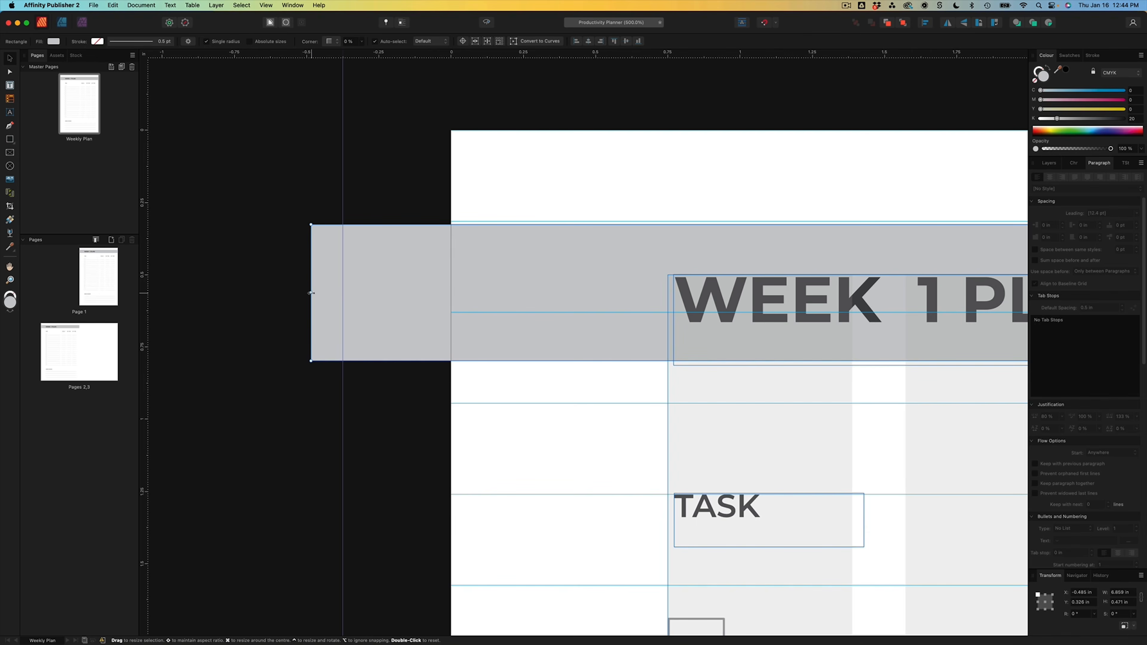
- Extend the header band's right edge past the bleed and its bottom edge down to the next gridline, making it about 0.63 in tall
scroll(718, 385, right, 5)
scroll(718, 385, right, 10)
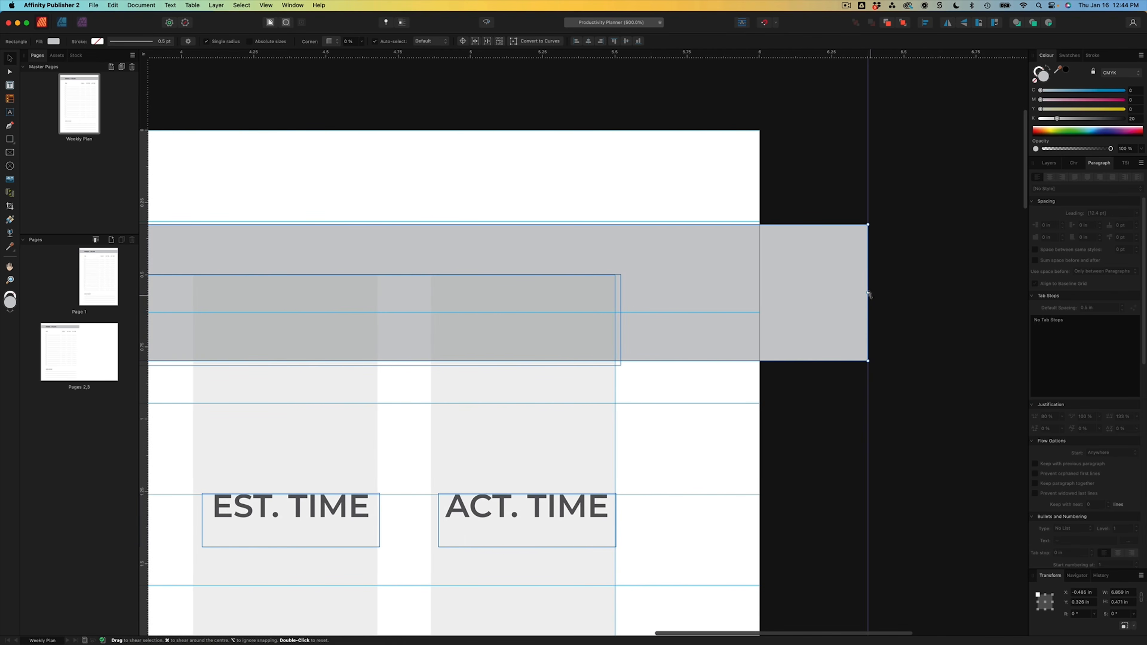
drag(868, 293, 898, 290)
drag(263, 360, 258, 408)
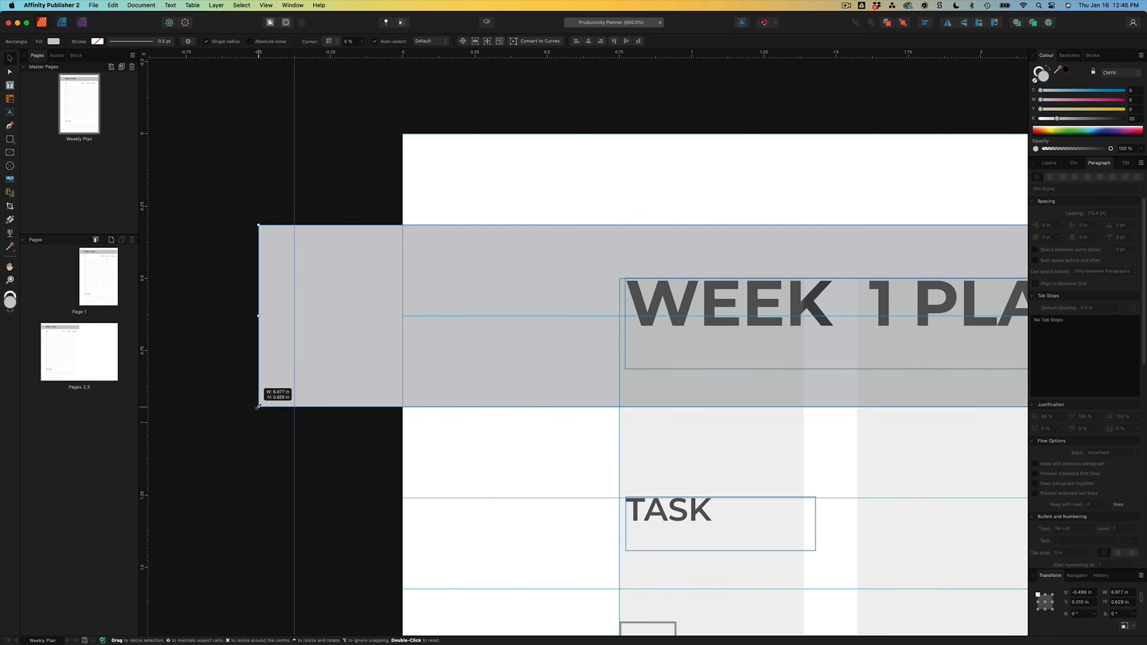
scroll(258, 407, down, 1)
scroll(257, 407, down, 5)
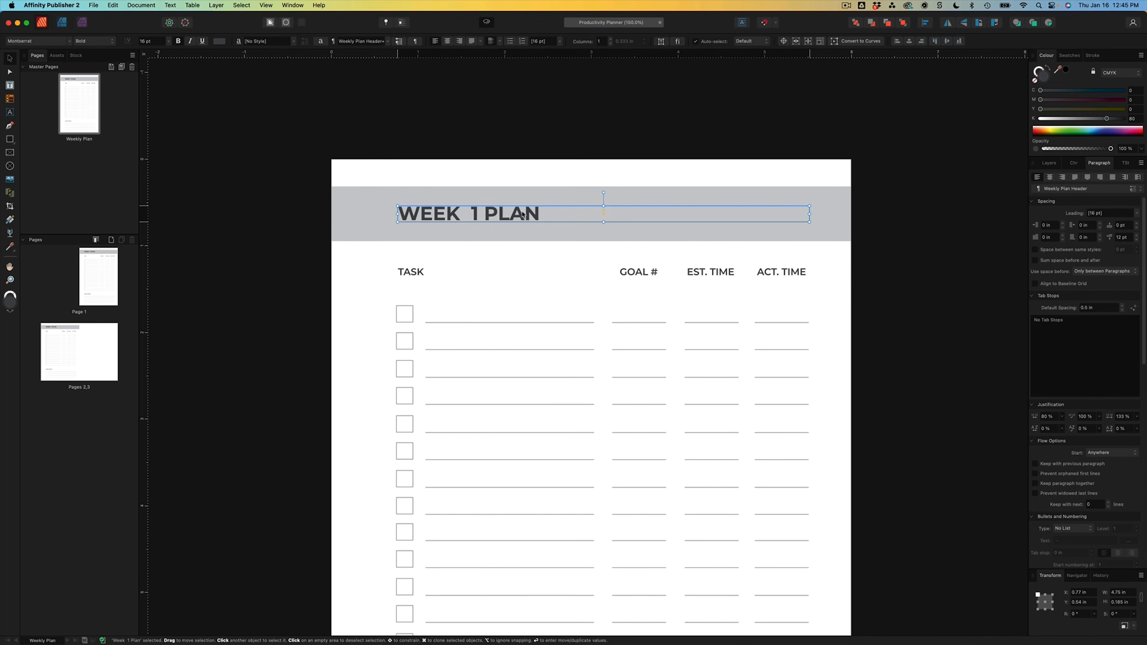
click(764, 129)
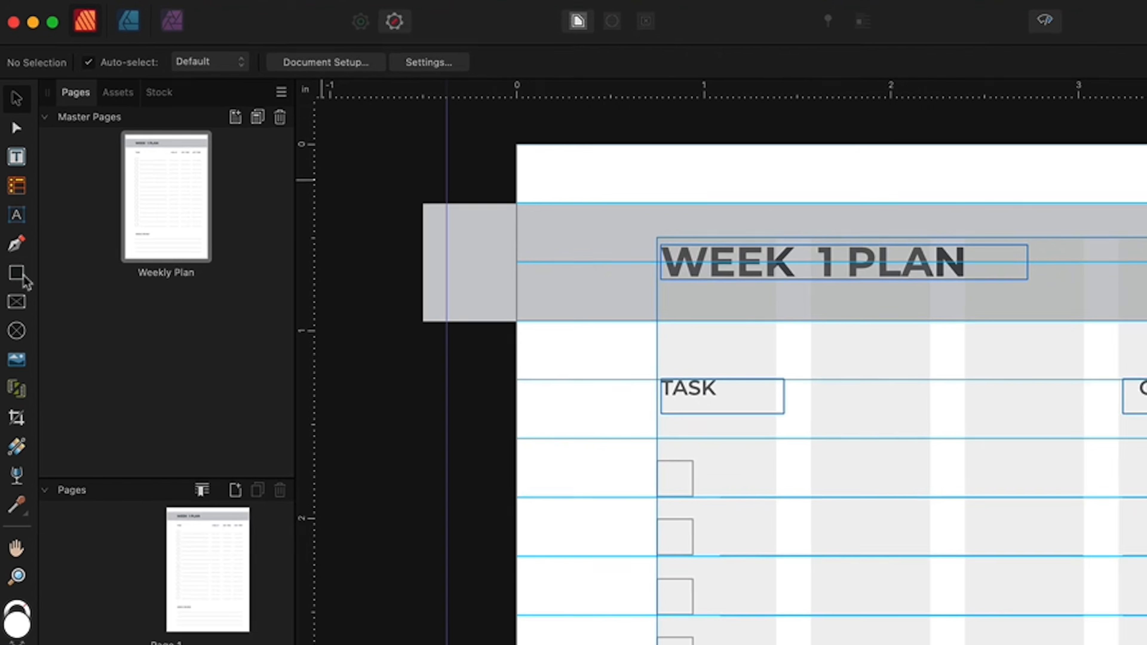
- Draw a white rectangle without stroke, about 0.62 × 0.23 in, inside the header band above the ACT. TIME column
click(23, 286)
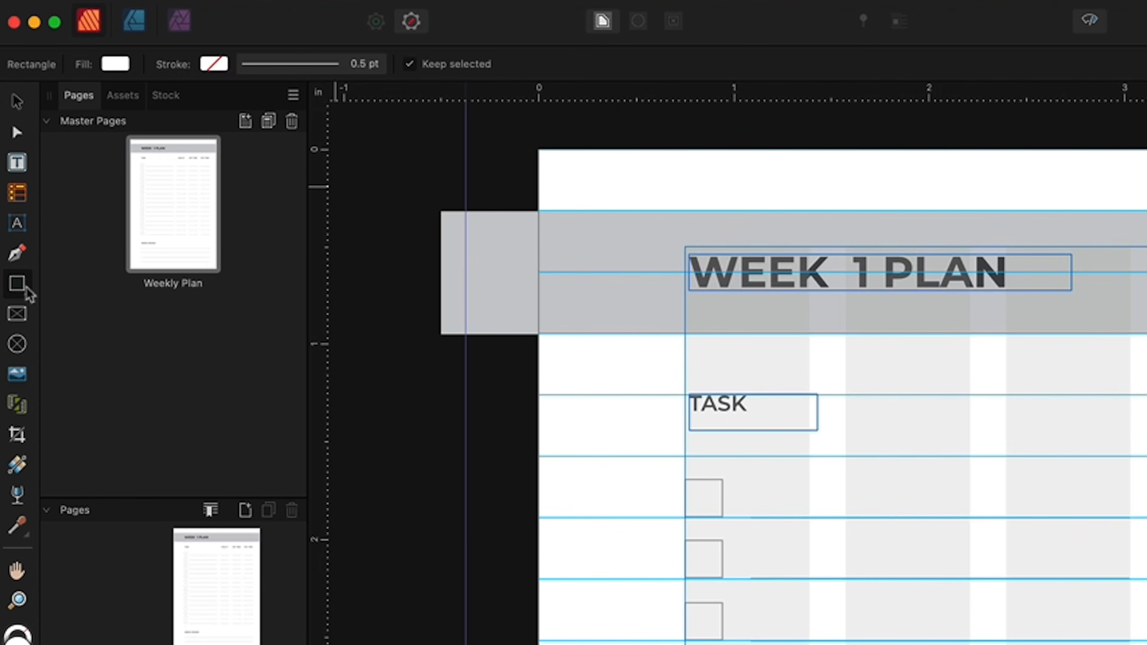
click(116, 64)
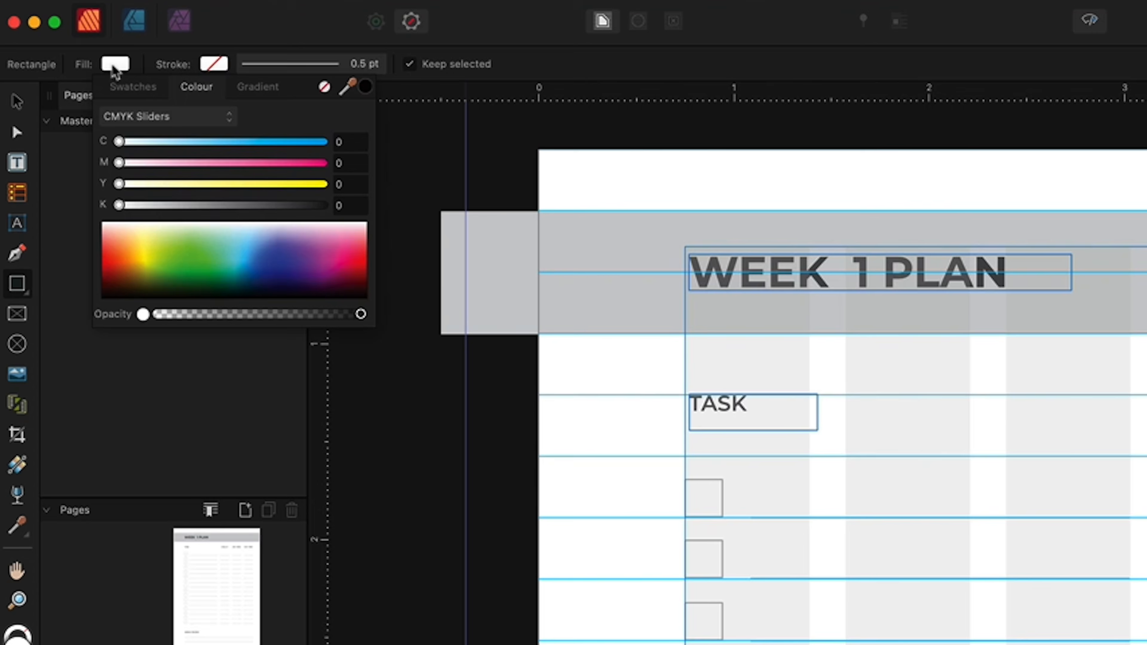
click(214, 67)
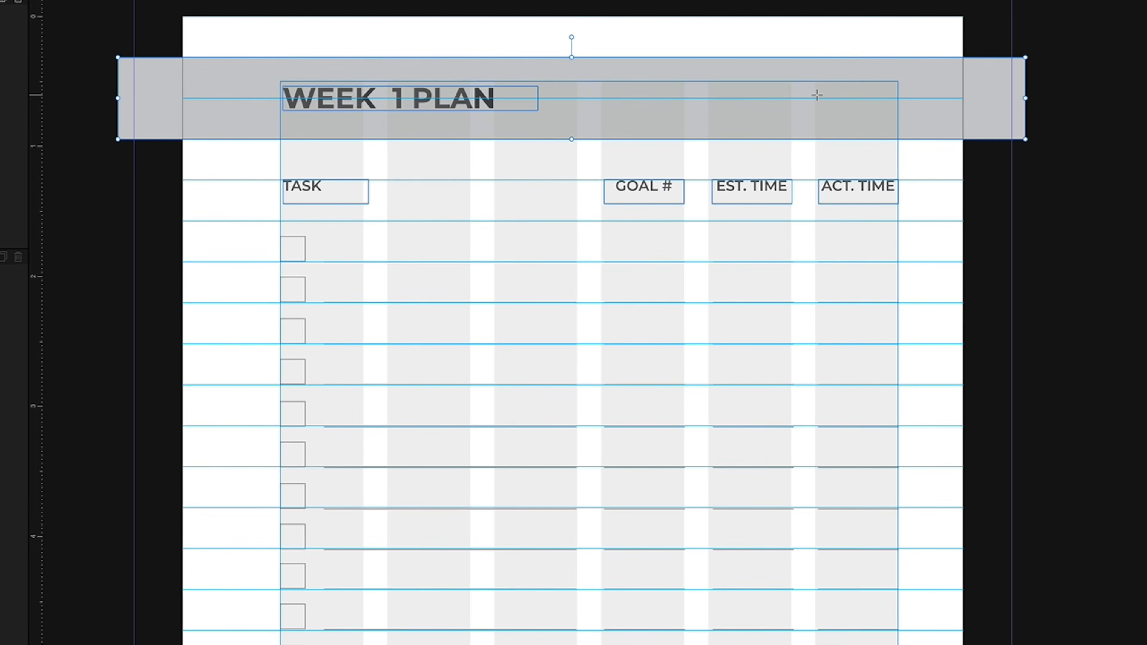
drag(817, 95, 898, 125)
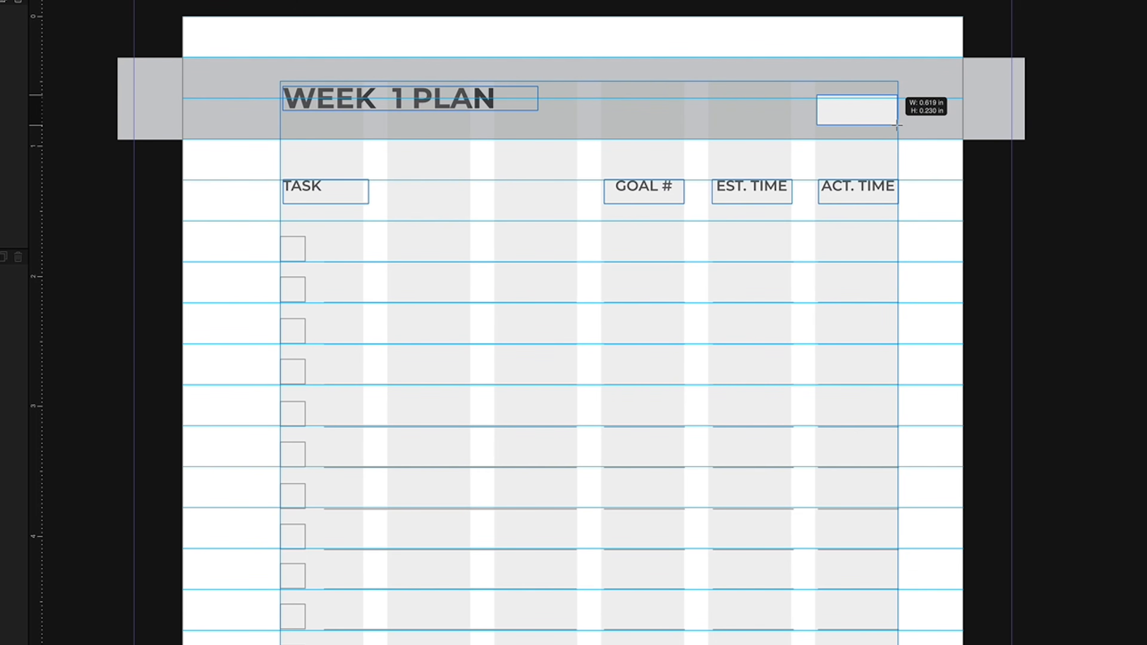
drag(898, 126, 898, 126)
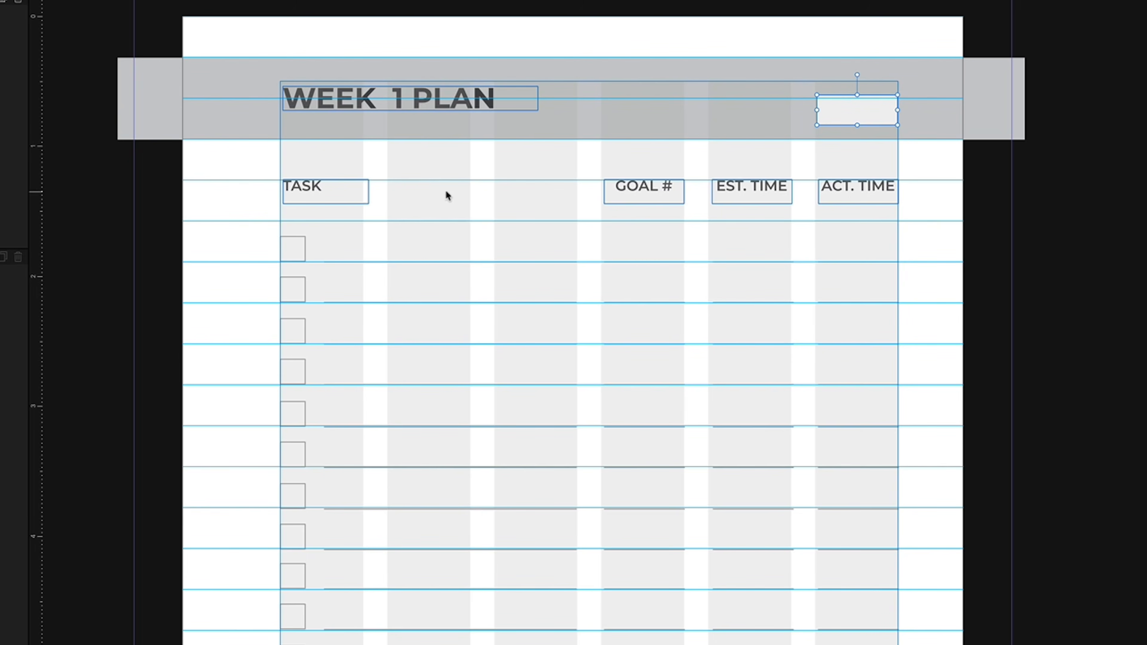
- Duplicate the WEEK 1 PLAN title horizontally within the grey header band and change the copy's text to % COMPLETE
scroll(351, 144, up, 1)
click(351, 143)
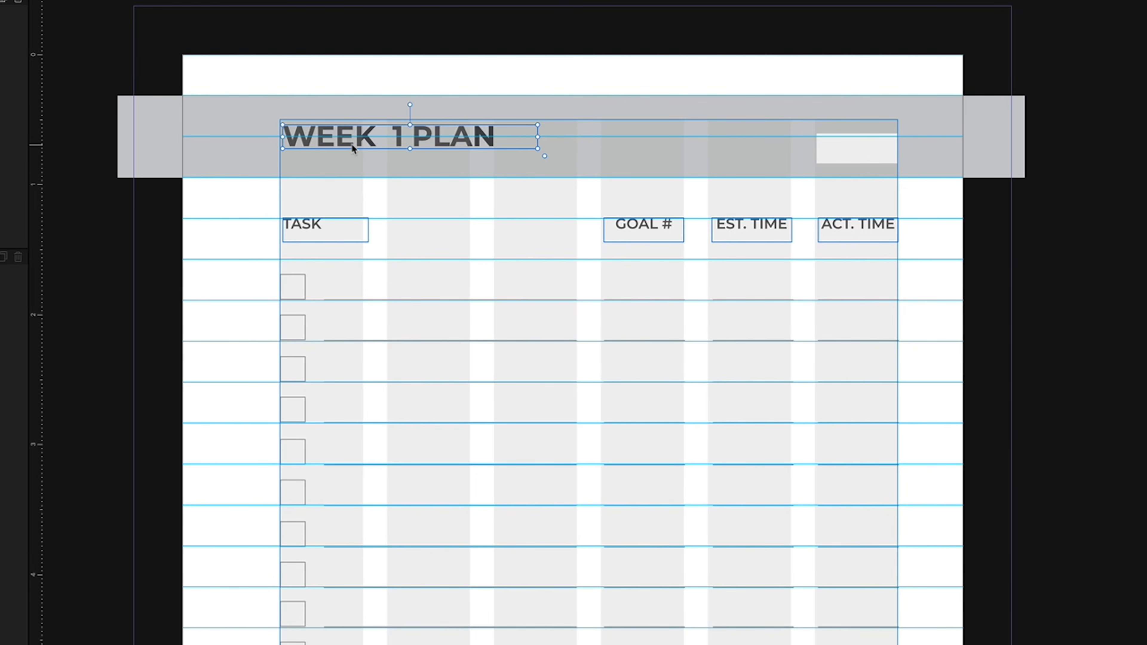
drag(351, 143, 617, 147)
scroll(510, 145, up, 1)
key(alt)
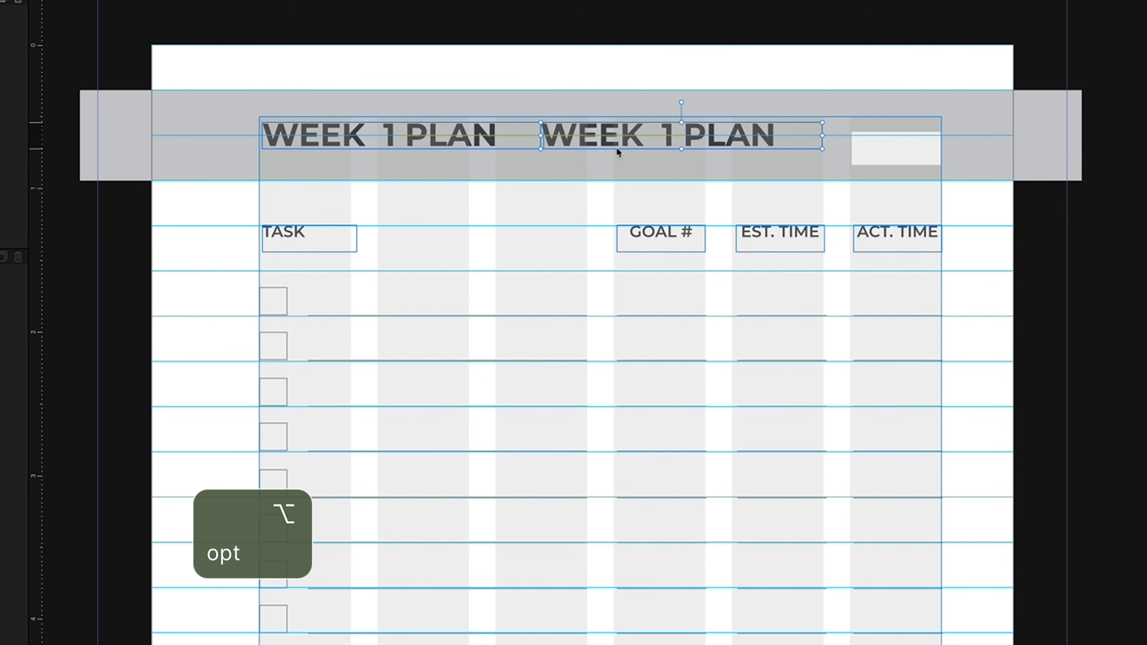
key(shift)
drag(617, 147, 636, 147)
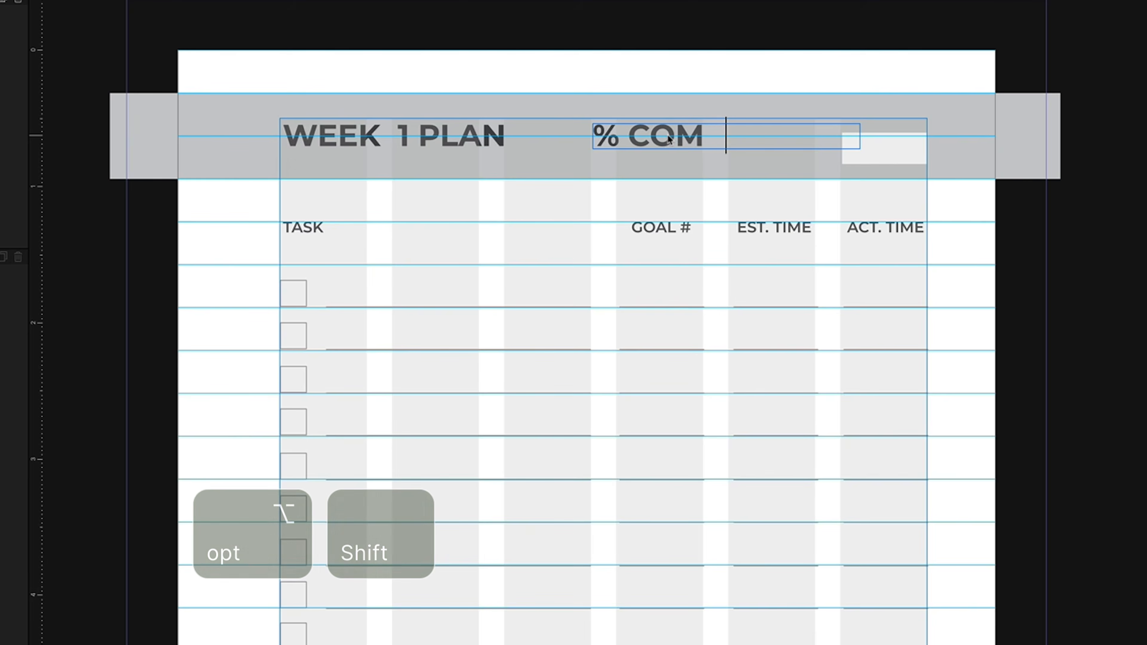
text(PLE)
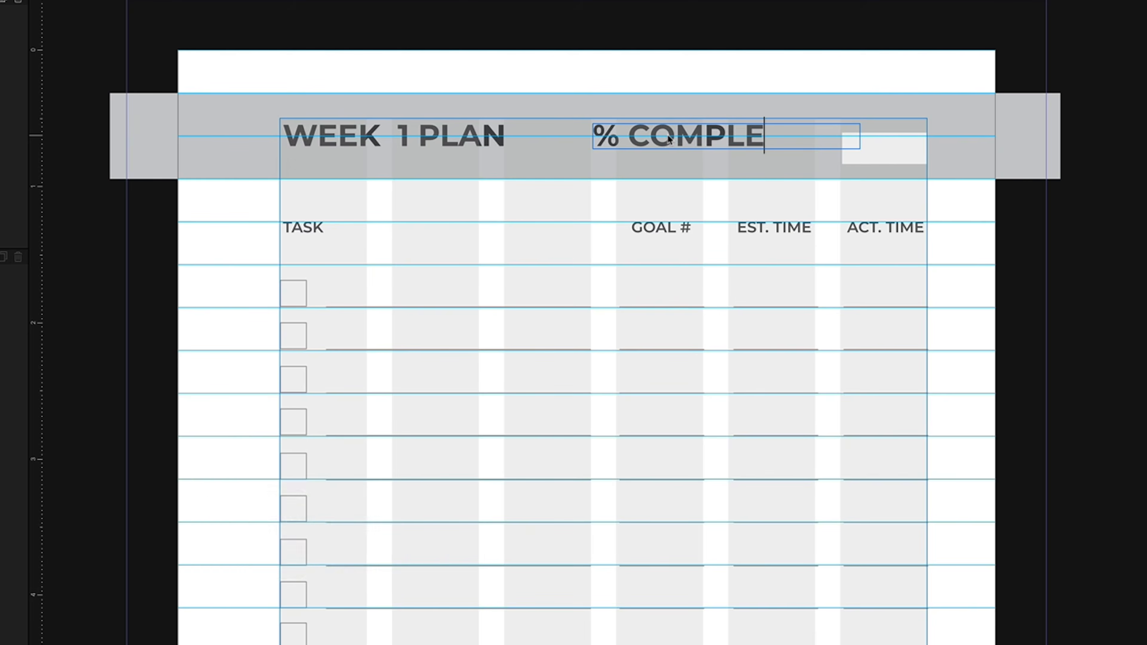
text(TE)
- Set the % COMPLETE text to the Montserrat Thin style and move it horizontally to sit just before the white box
triple_click(693, 138)
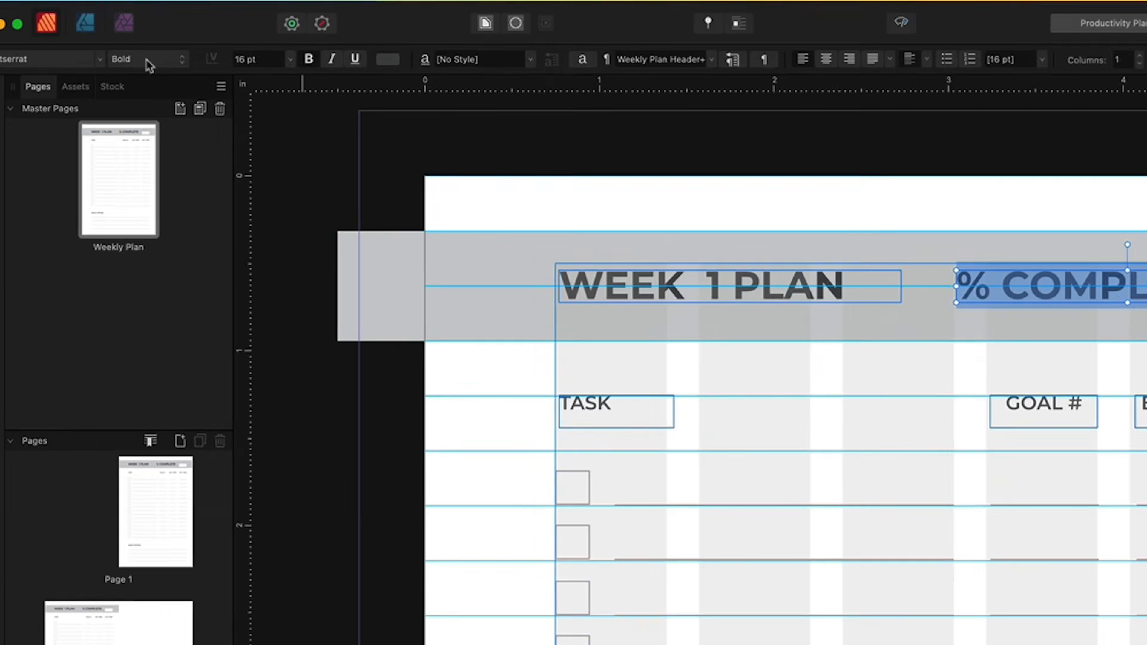
click(136, 59)
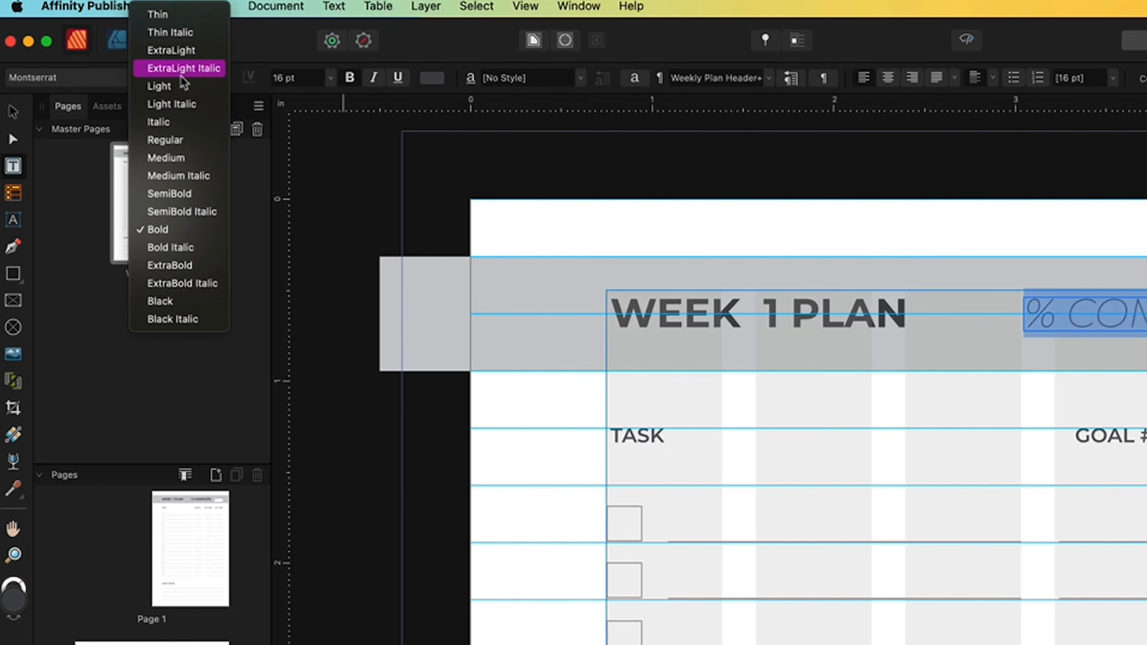
click(183, 15)
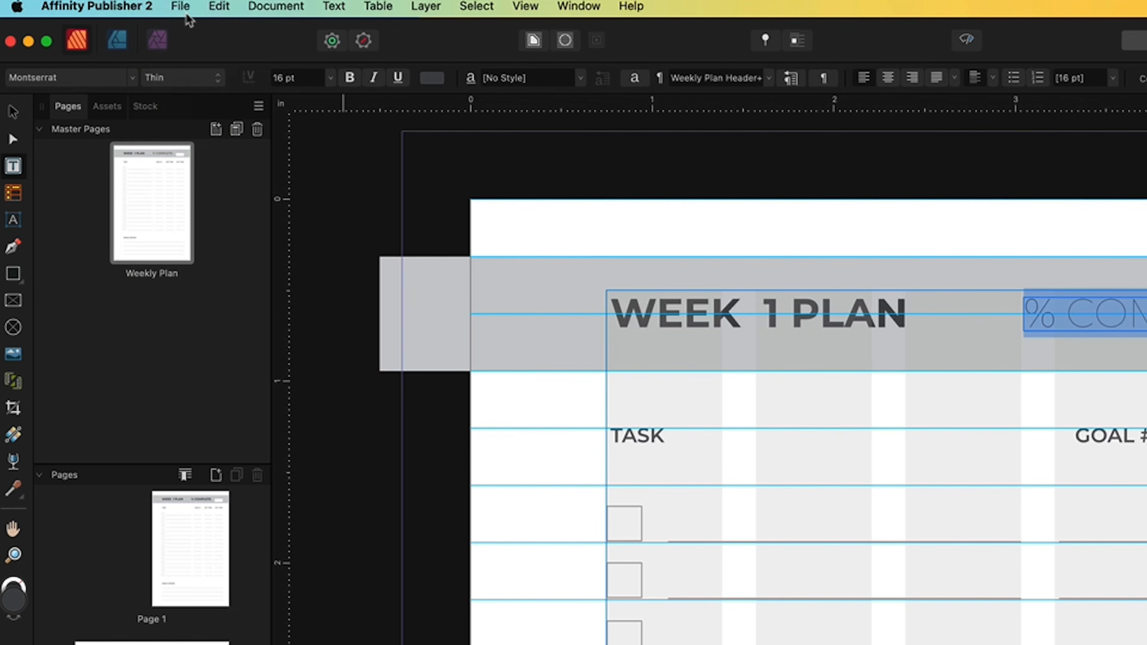
key(Escape)
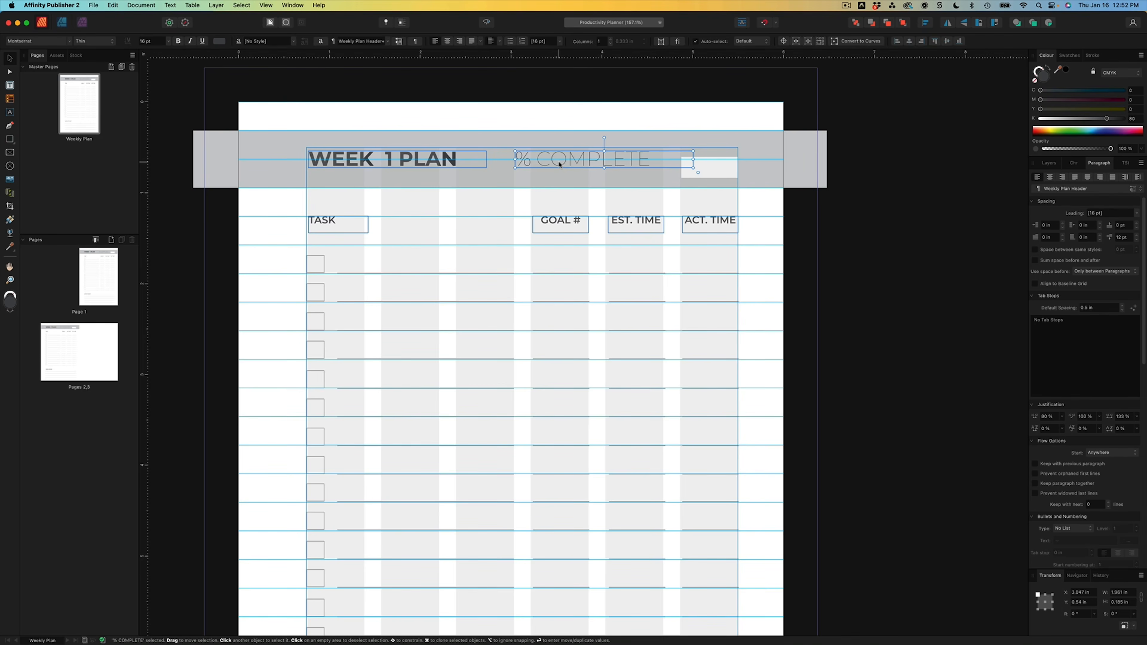
drag(560, 164, 575, 164)
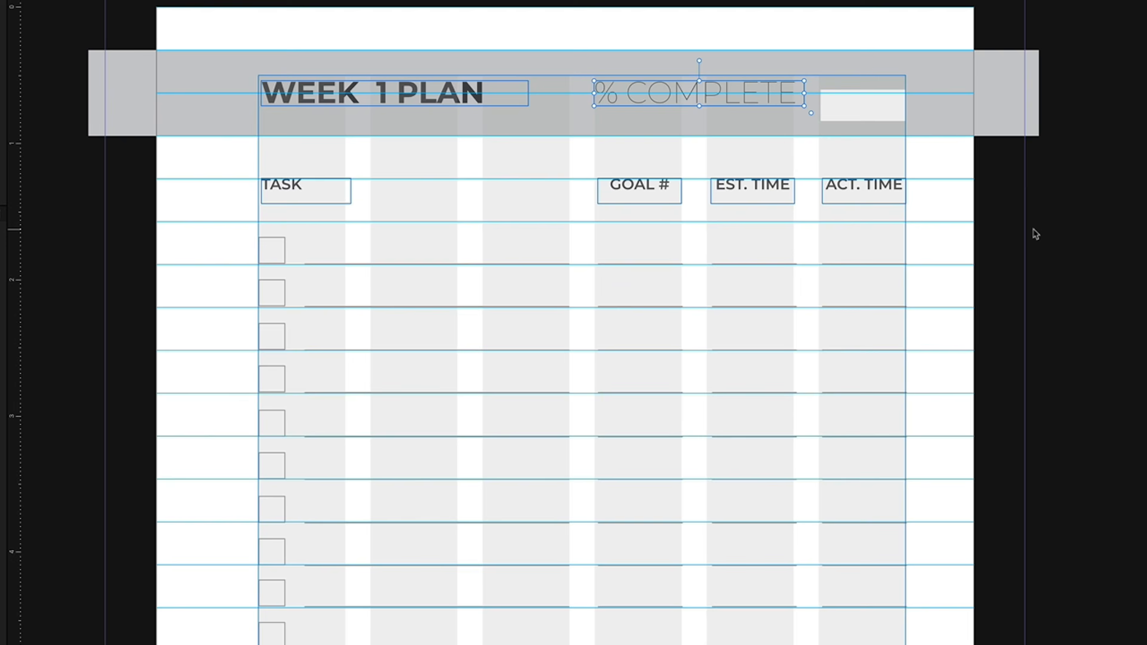
- Switch to preview mode and move the white box up slightly to line up with the % COMPLETE text
key(w)
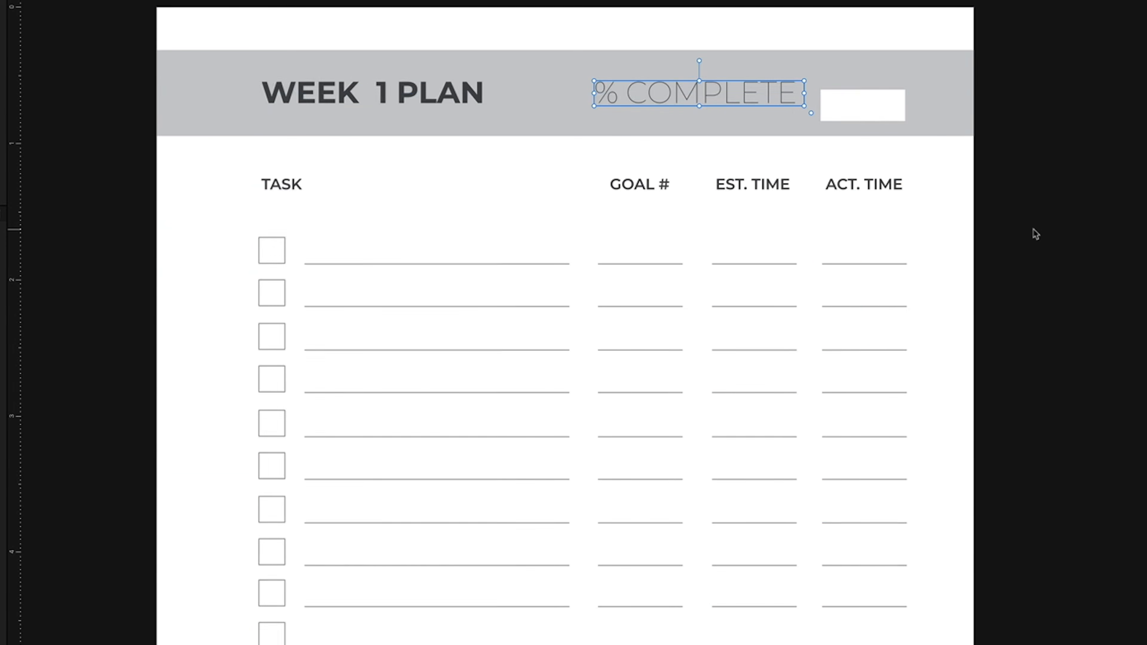
click(870, 110)
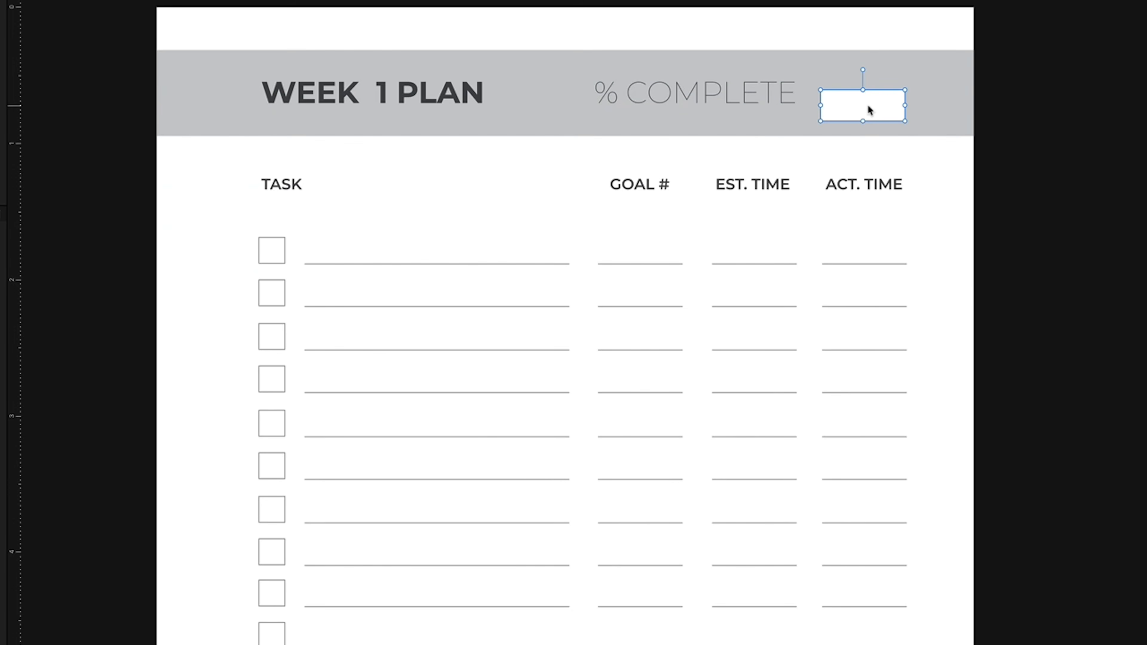
drag(868, 105, 865, 90)
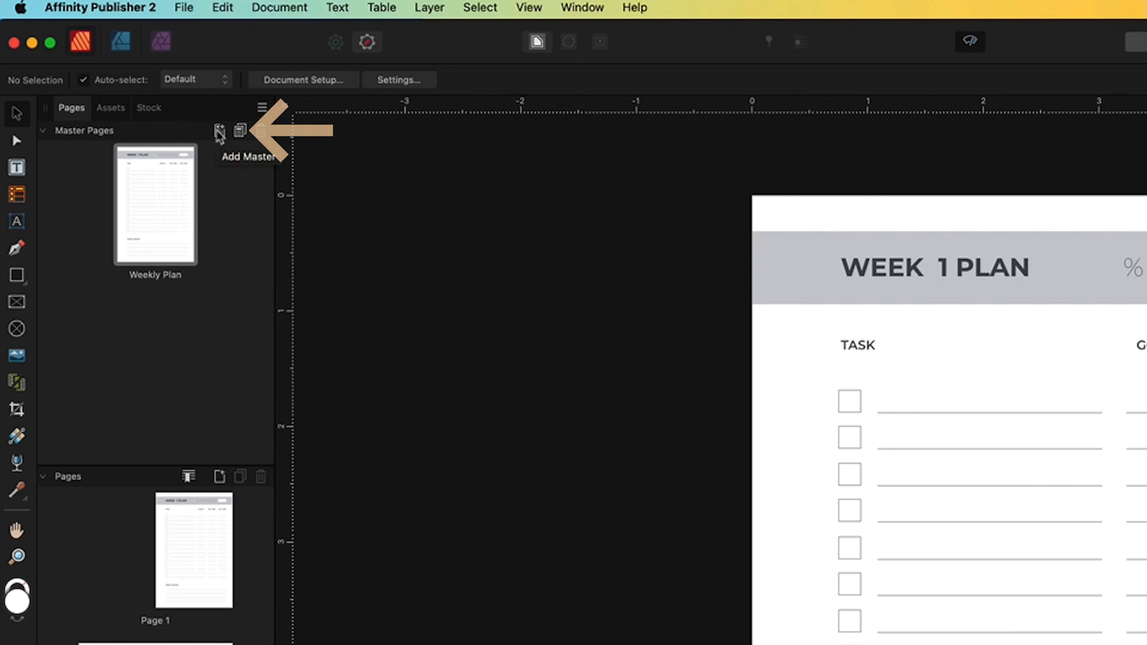
- Add a new master named Daily Plan with a facing page layout, keeping the 0.75 in inner and 0.5 in other margins
click(219, 131)
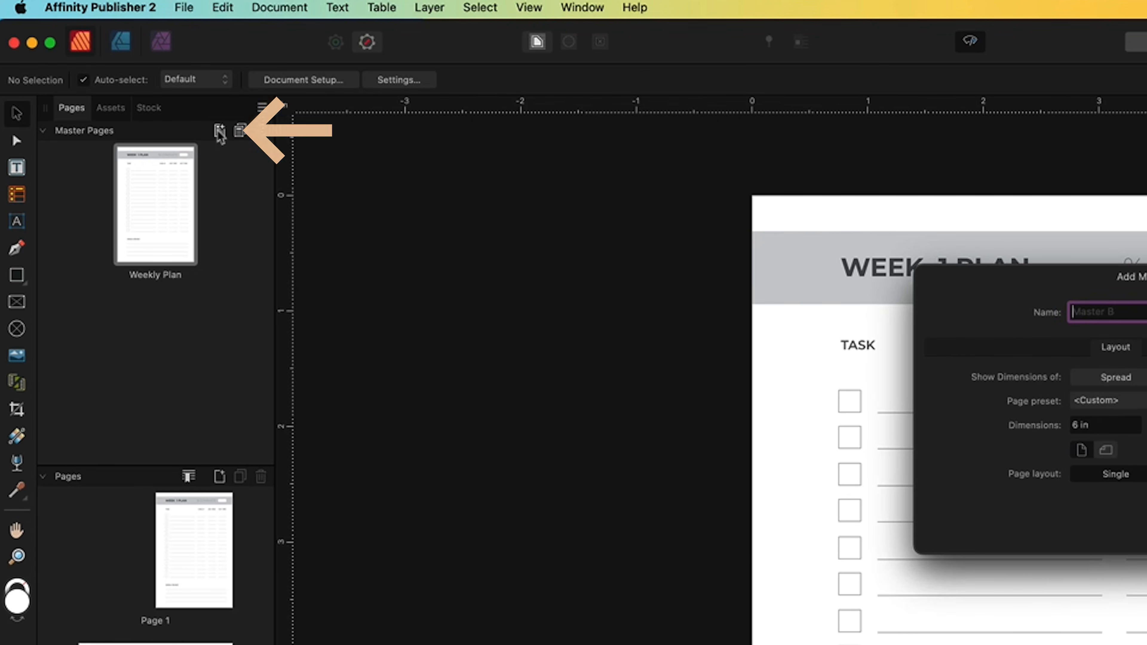
text(Daily Plan)
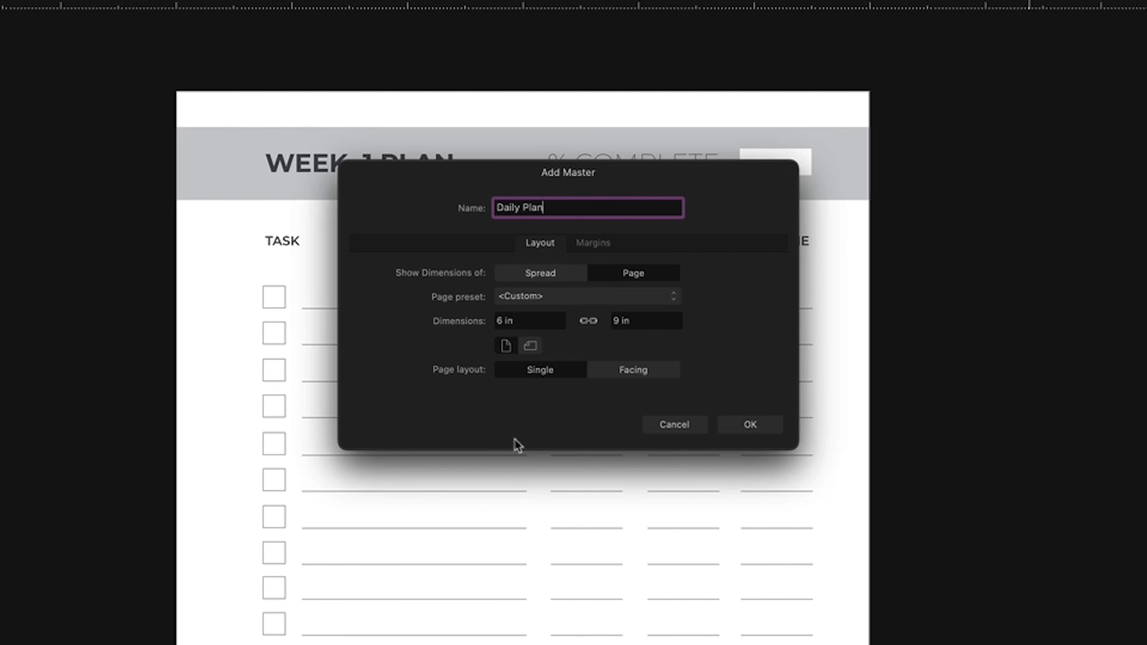
click(646, 373)
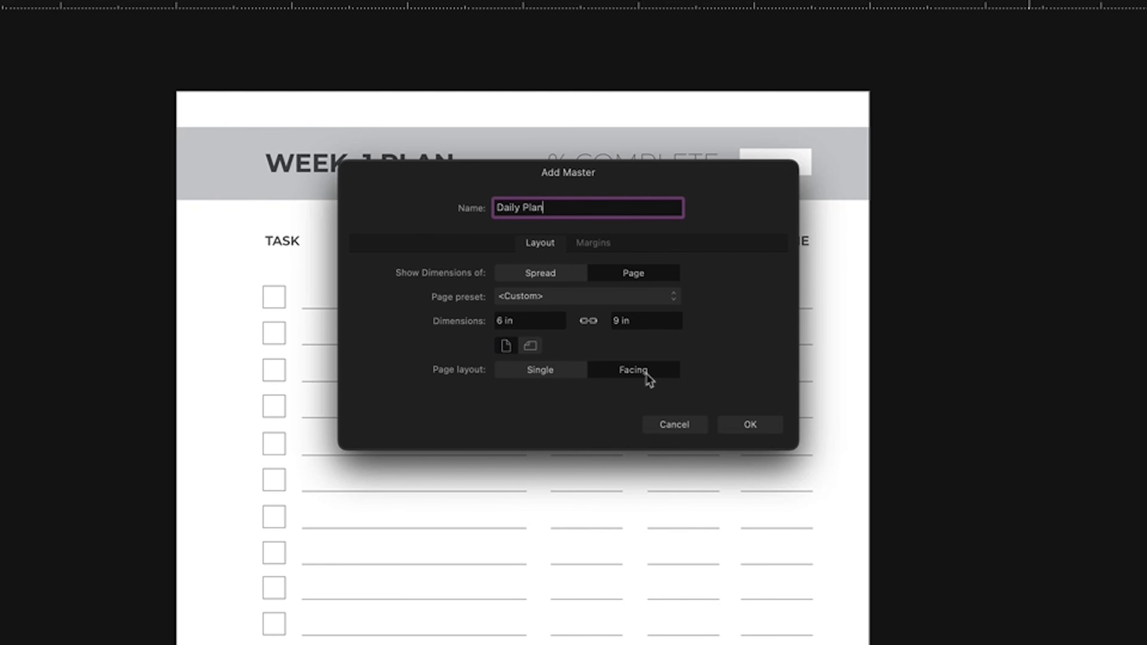
click(549, 274)
click(599, 249)
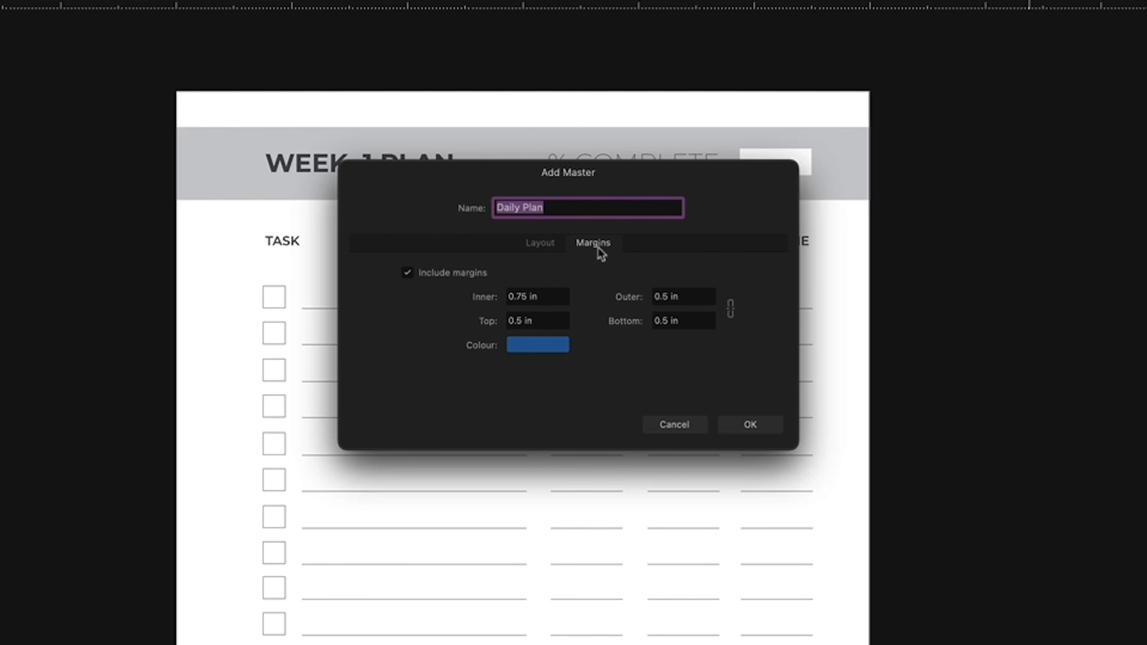
click(756, 429)
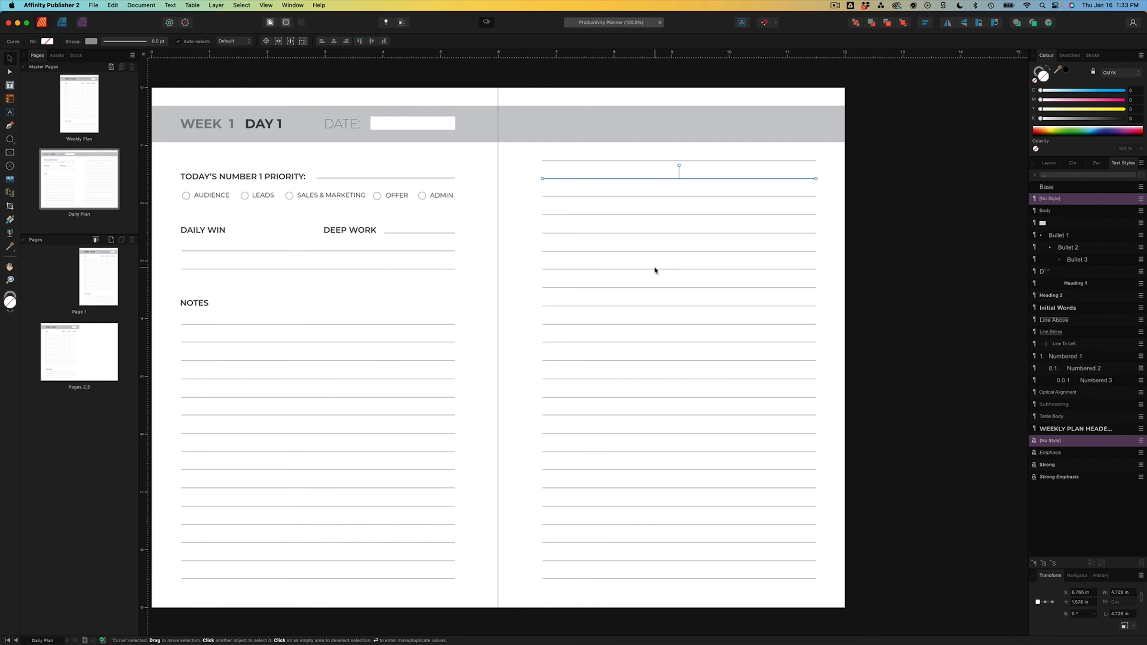
- Give the second ruled line on the Daily Plan's right page a dash pattern of 2, 2, 0, 0, 0, 0
scroll(655, 270, up, 5)
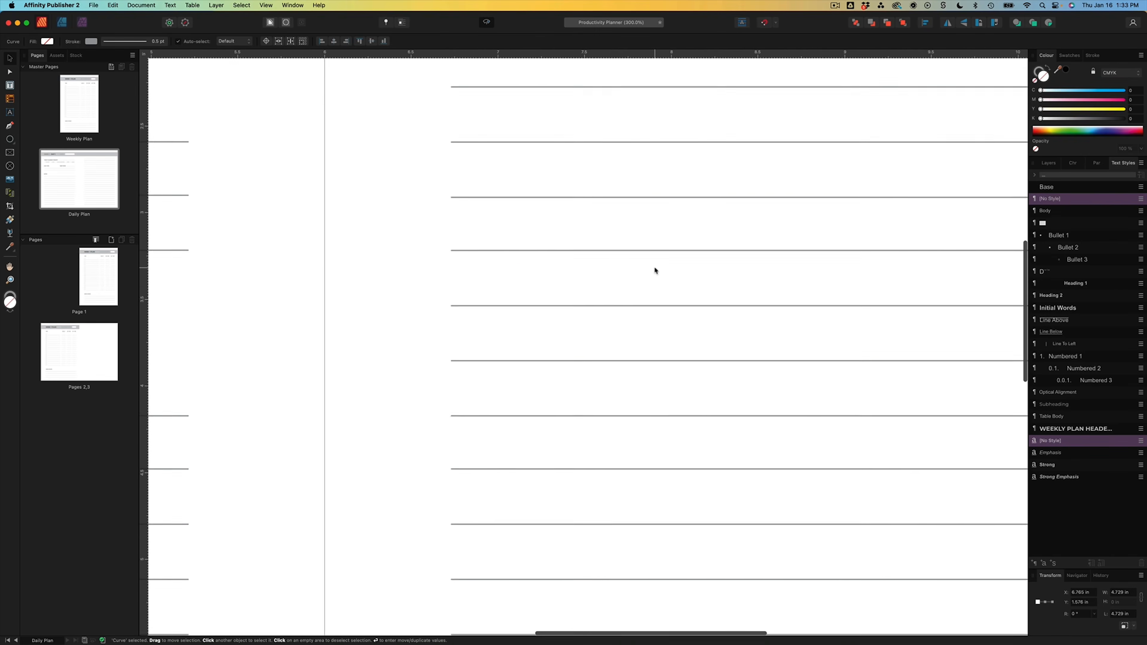
scroll(655, 270, up, 5)
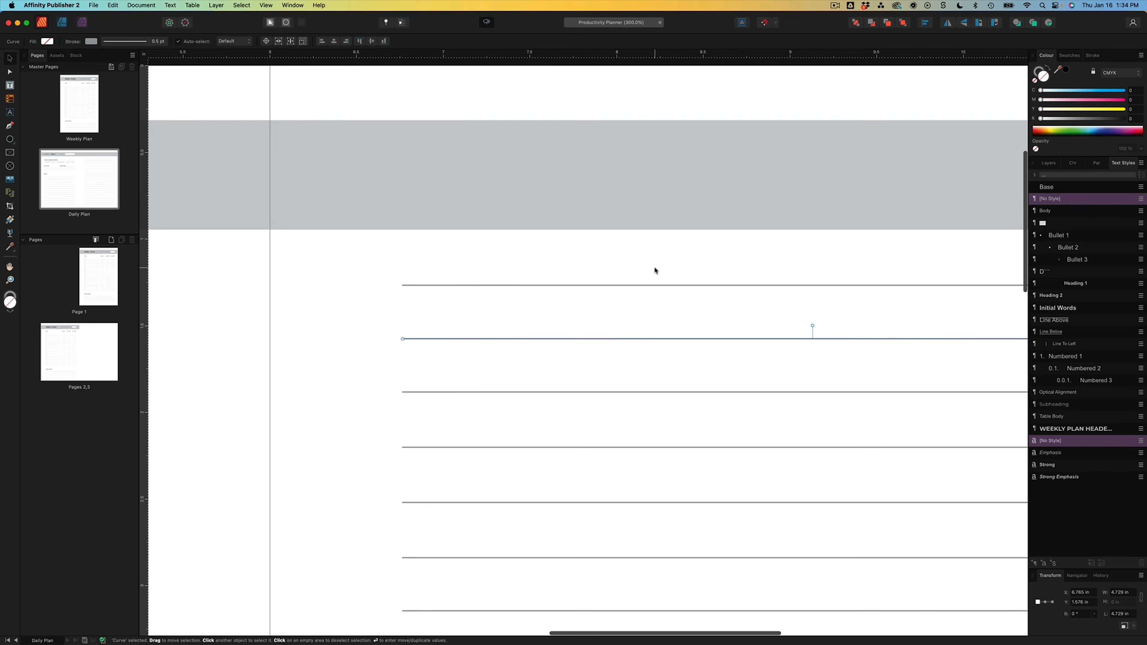
key(super+equal)
key(super+equal)
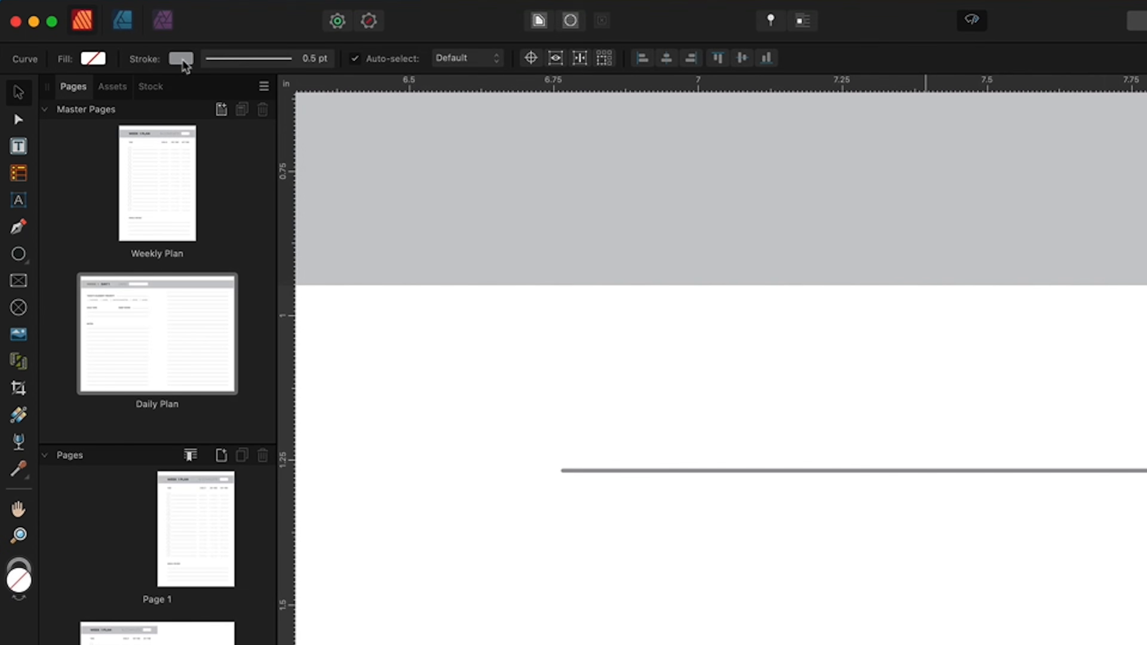
click(251, 61)
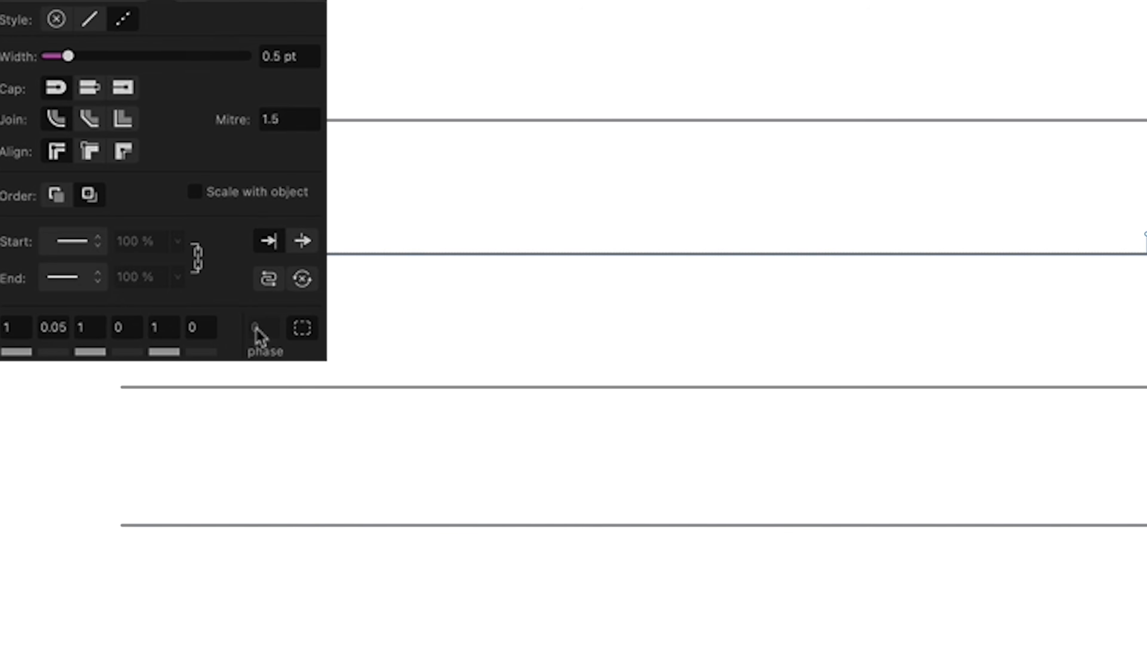
double_click(13, 328)
text(2)
key(BackSpace)
text(2)
key(Tab)
text(0)
key(Tab)
key(Tab)
text(0)
key(Tab)
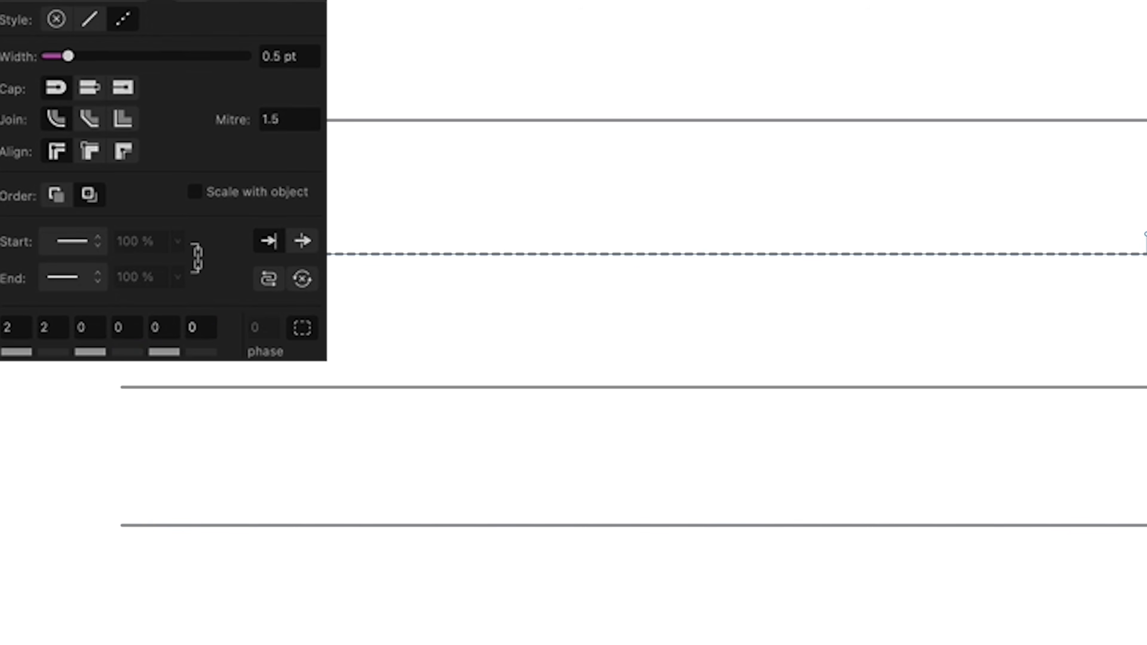
- Change the line's dash pattern to dash 1 and gap 2, turn off balanced dashes and use a butt cap
double_click(49, 327)
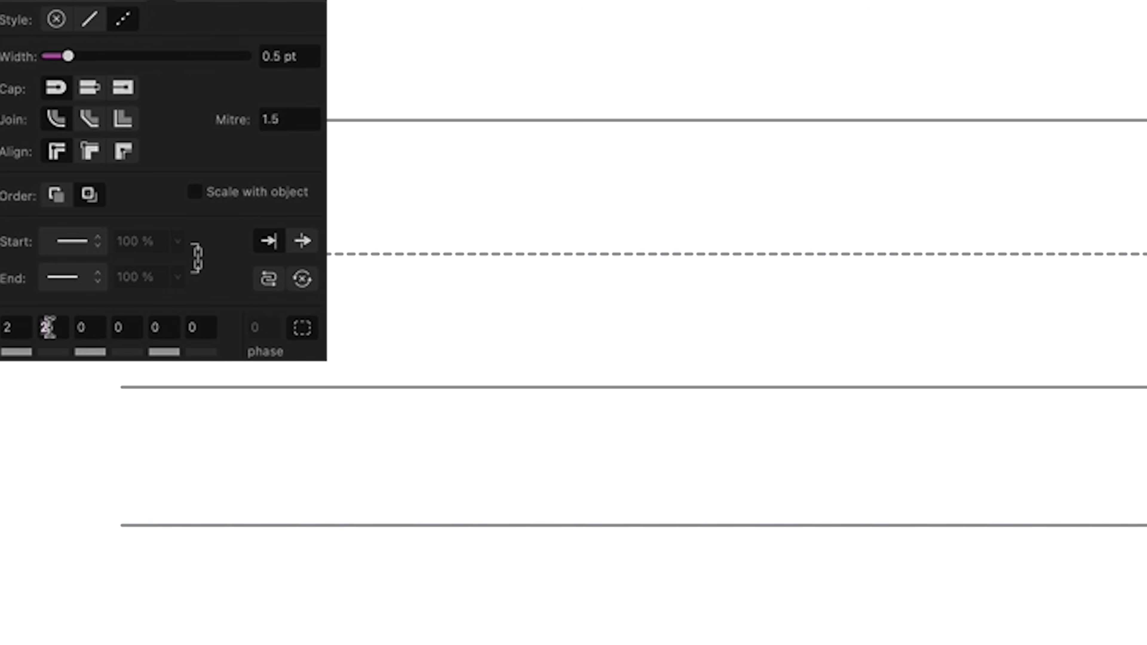
text(1)
key(Tab)
double_click(47, 329)
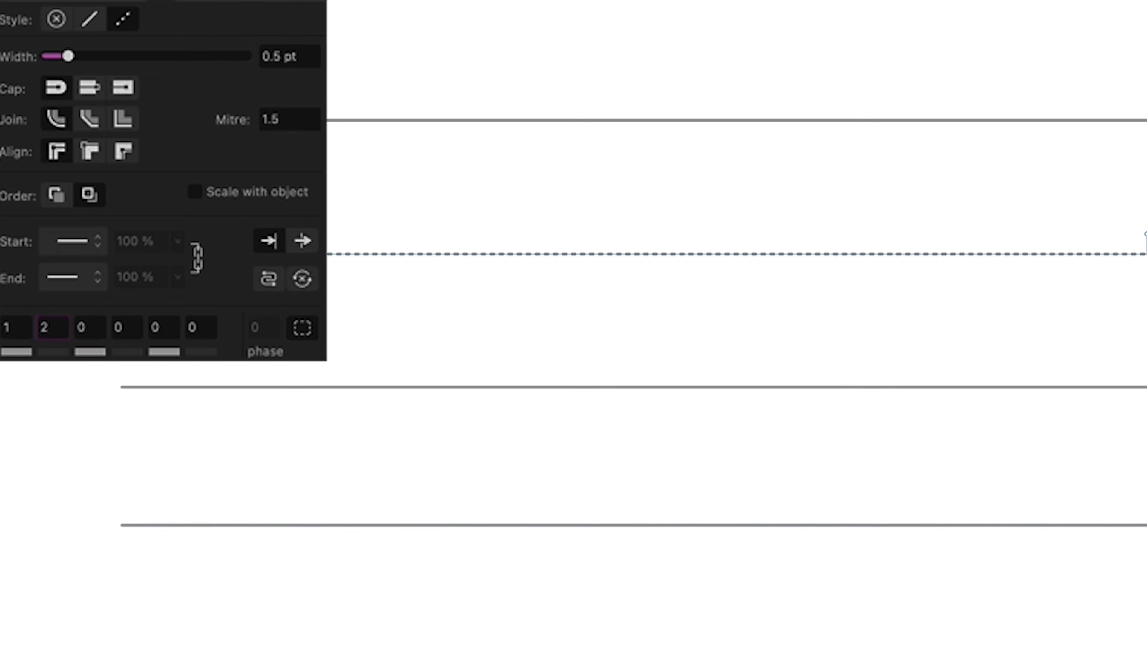
click(301, 330)
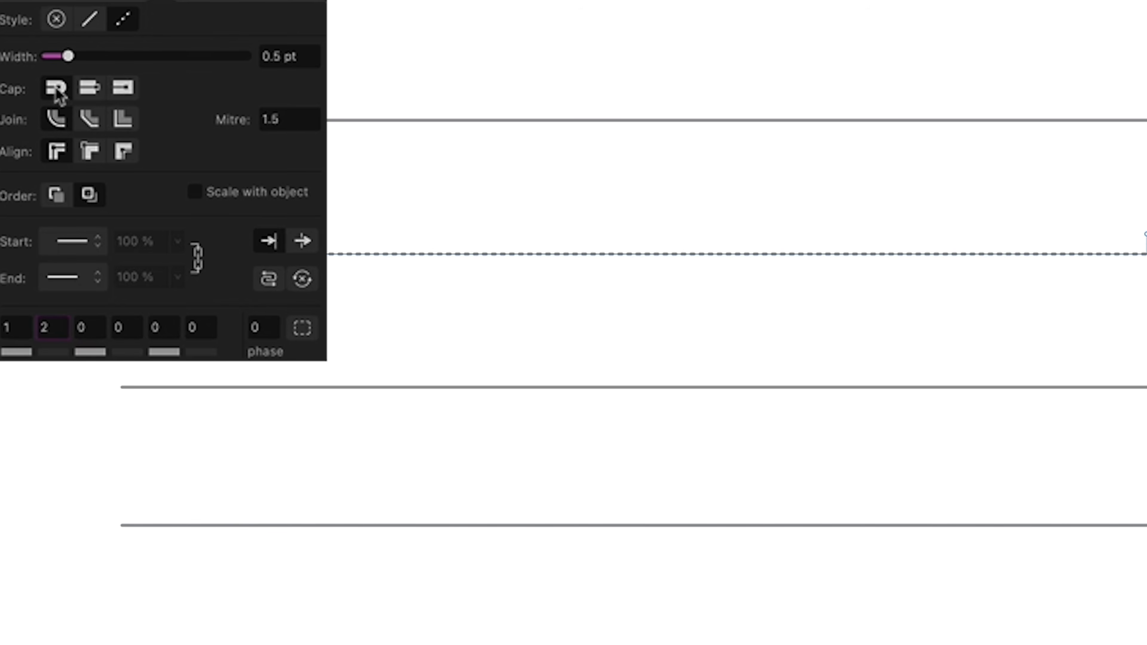
click(92, 92)
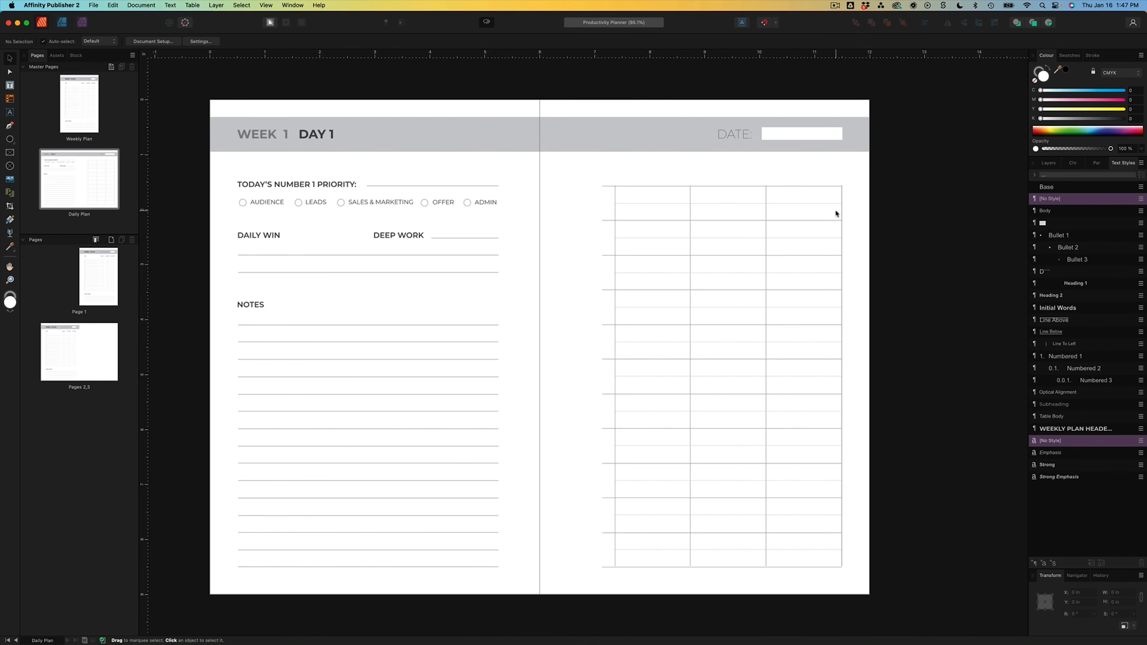
- Open the Subheading text style for editing and bring up its font family choices
click(371, 203)
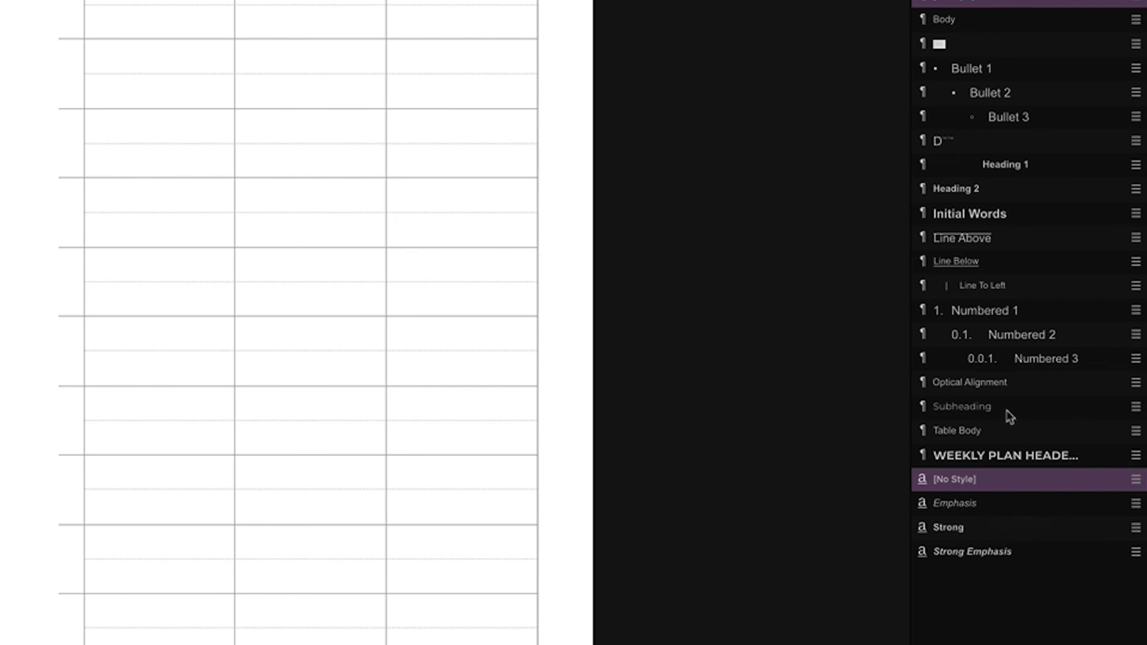
click(1076, 405)
double_click(1007, 411)
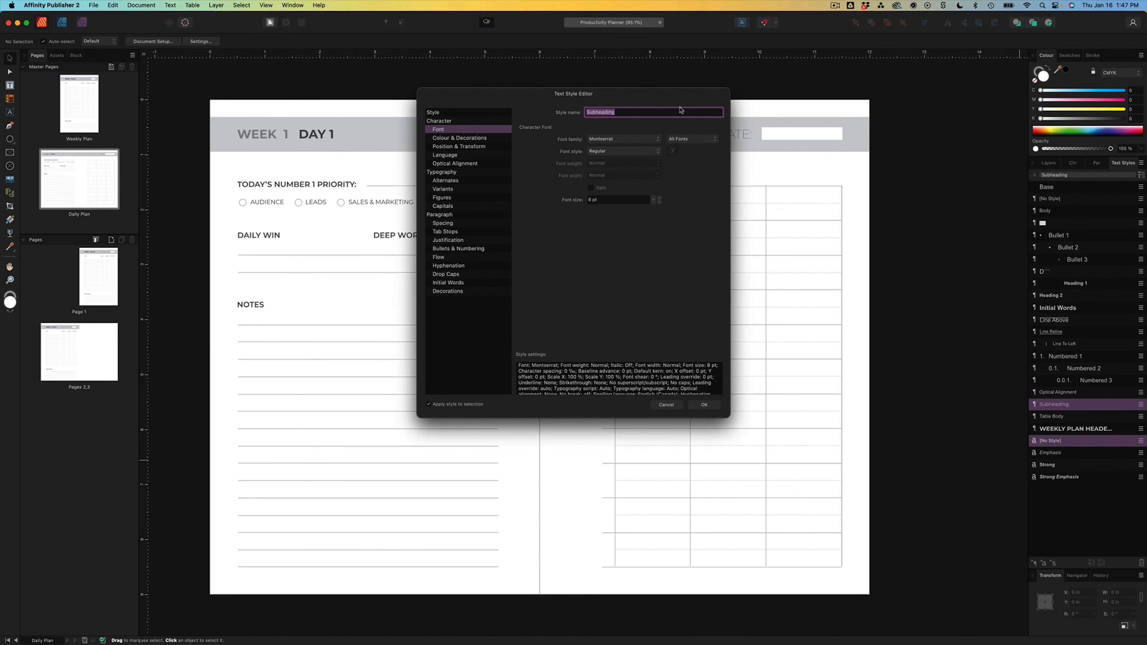
click(631, 140)
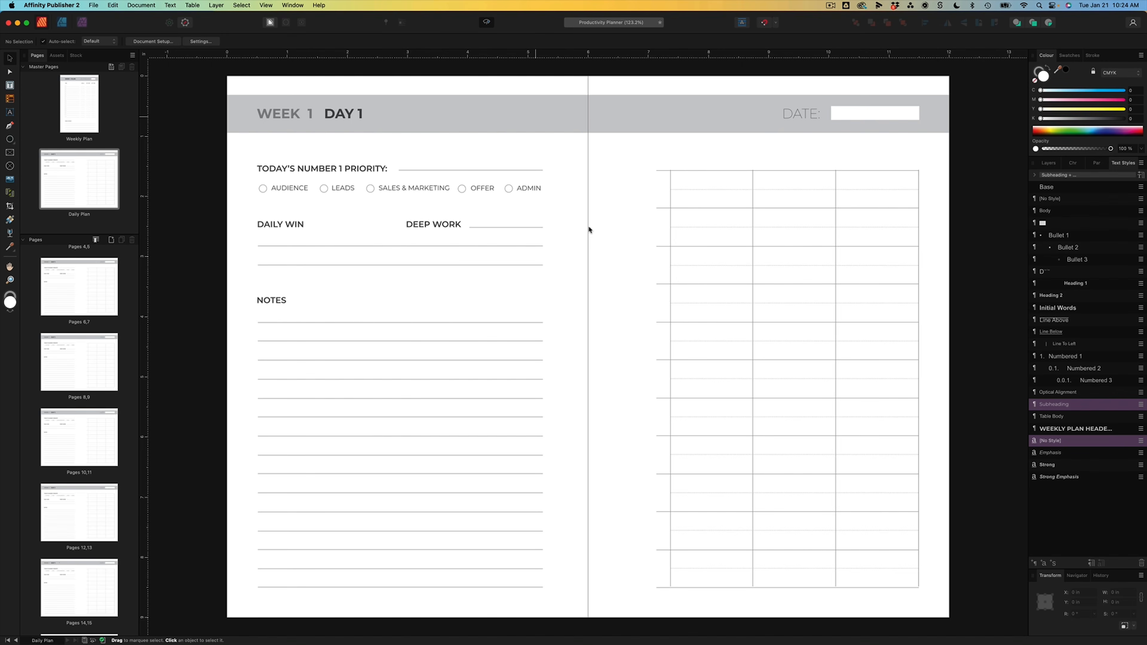
- Duplicate the Daily Plan master spread
double_click(76, 176)
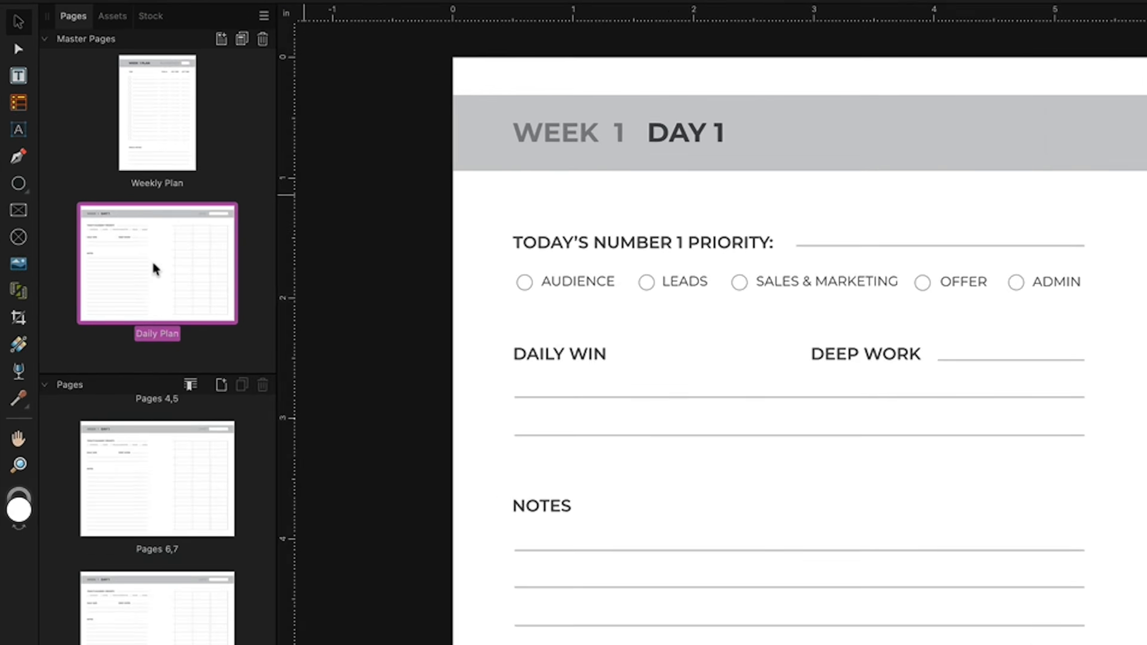
right_click(78, 183)
click(191, 294)
scroll(195, 302, down, 3)
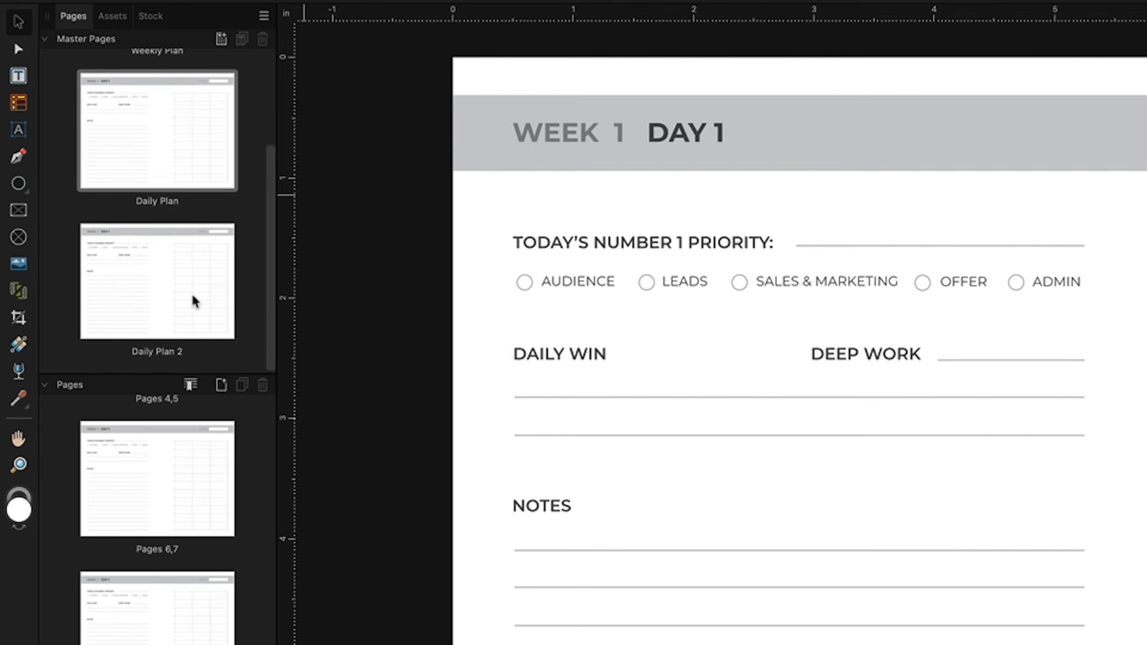
- Rename the duplicated master spread as Daily Plan WEEK 2
right_click(183, 359)
click(213, 472)
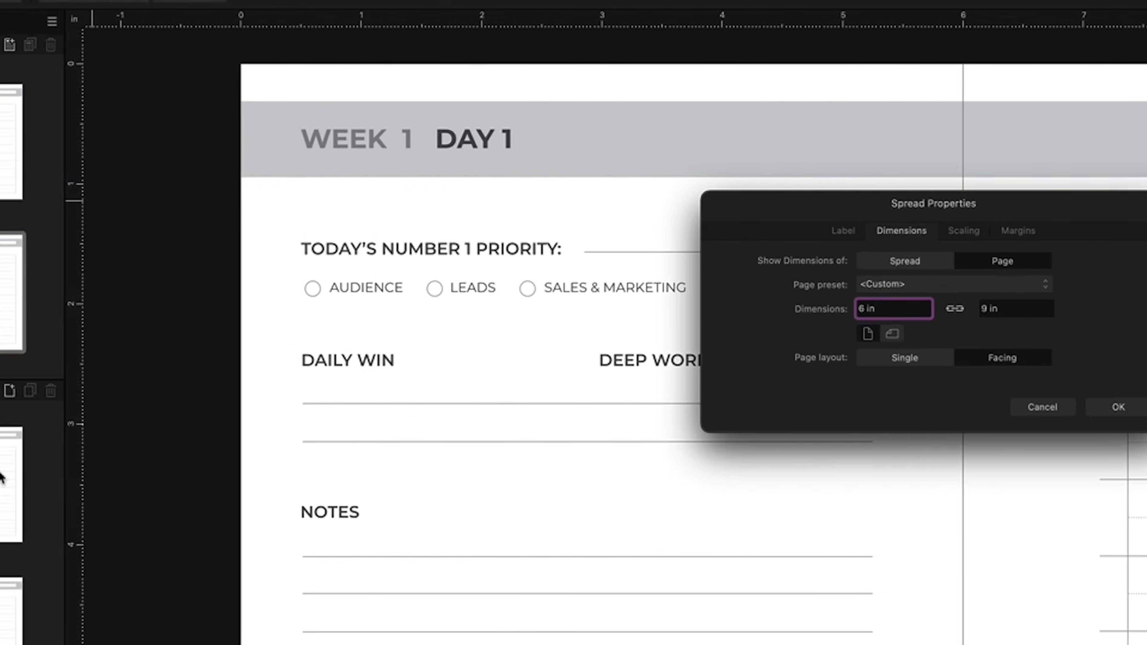
click(1056, 224)
key(BackSpace)
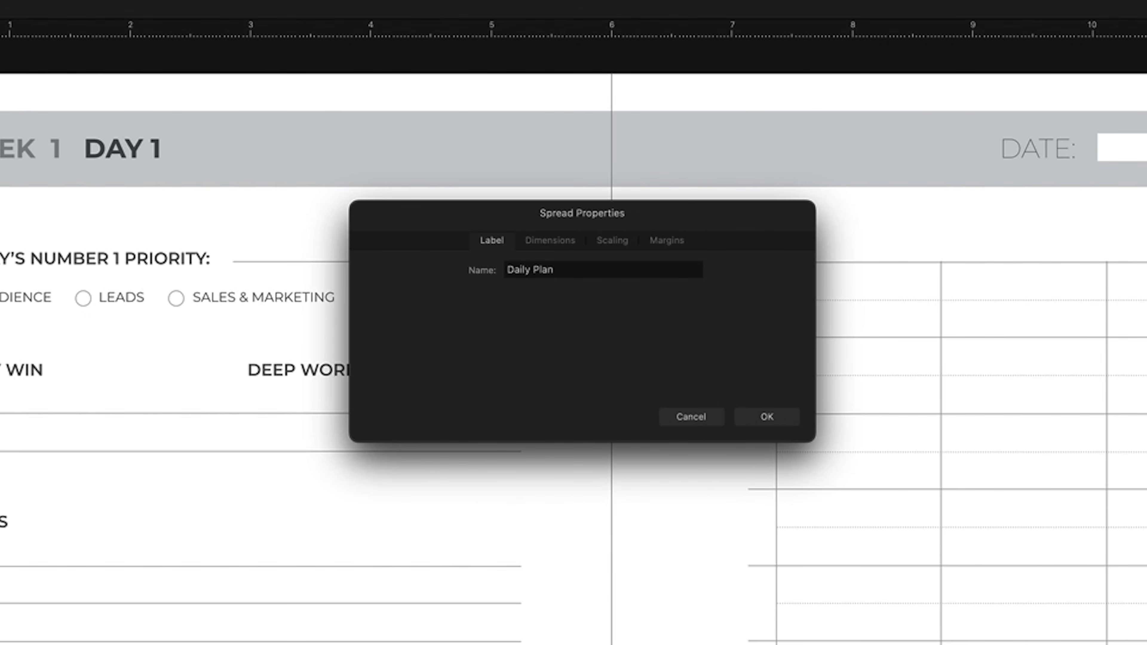
text(WEEK 2)
key(Return)
- Set the week number in the header of the Daily Plan WEEK 2 master to 2
click(311, 116)
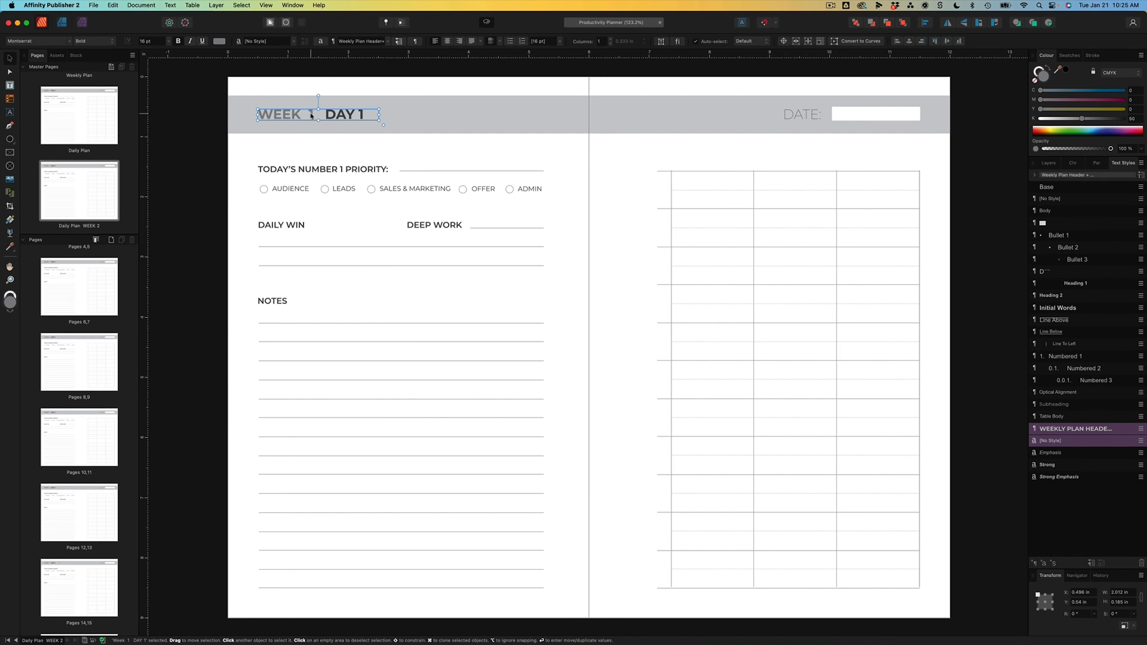
double_click(310, 116)
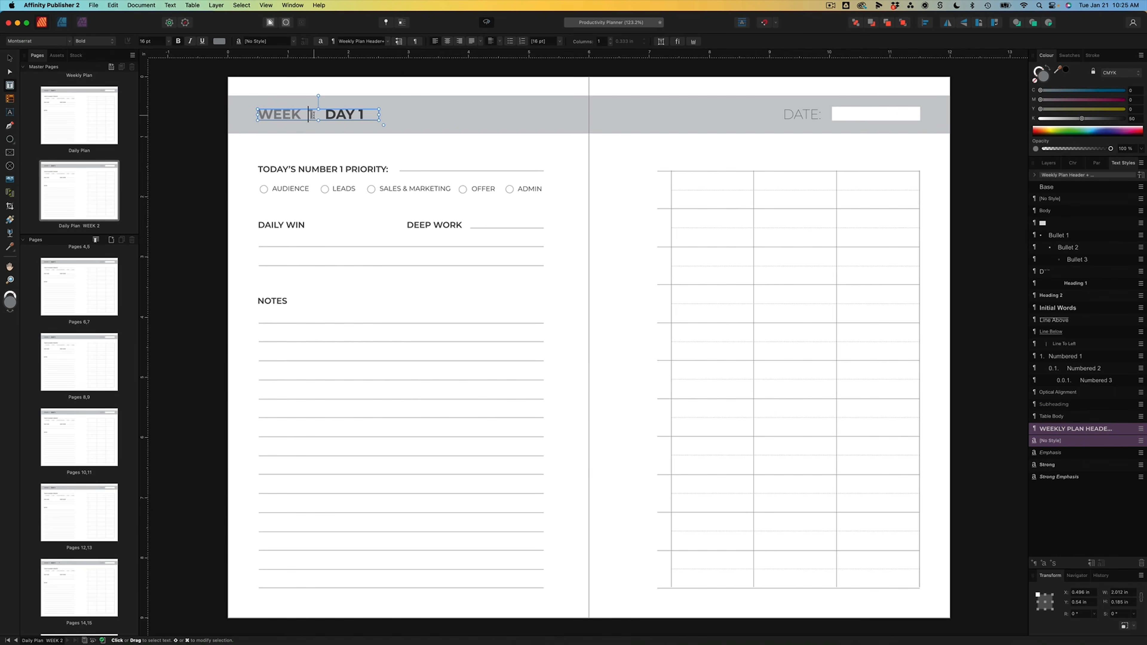
double_click(311, 115)
text(2)
click(167, 152)
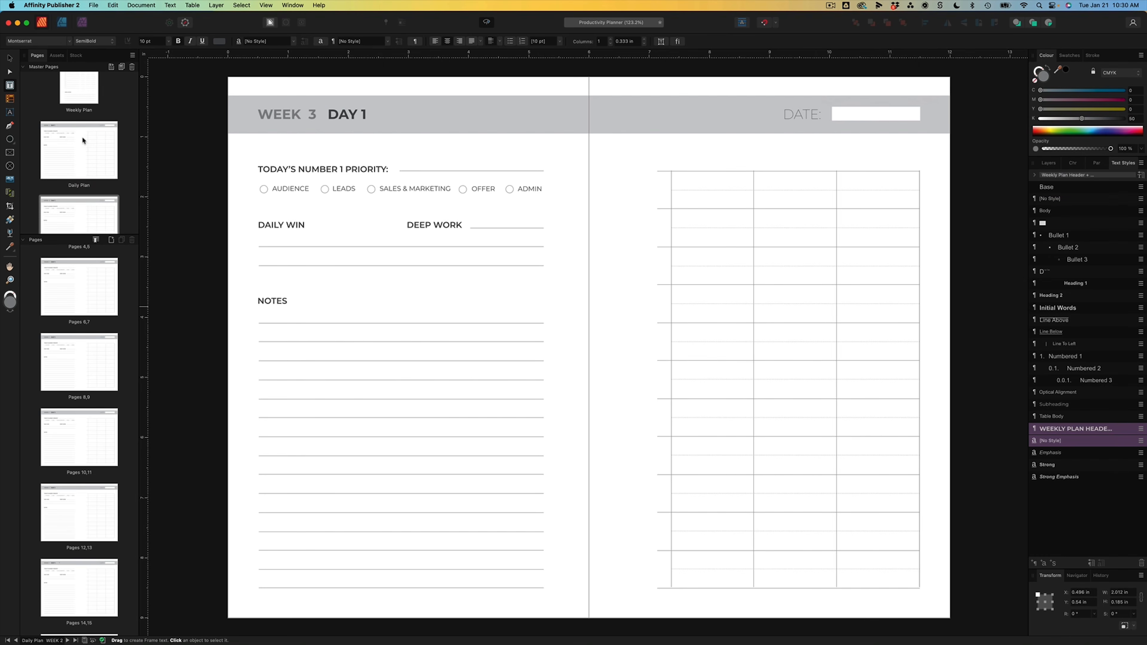
- Apply the Daily Plan master to pages 2-11, starting from the selected spread of pages 2 and 3
scroll(82, 161, down, 5)
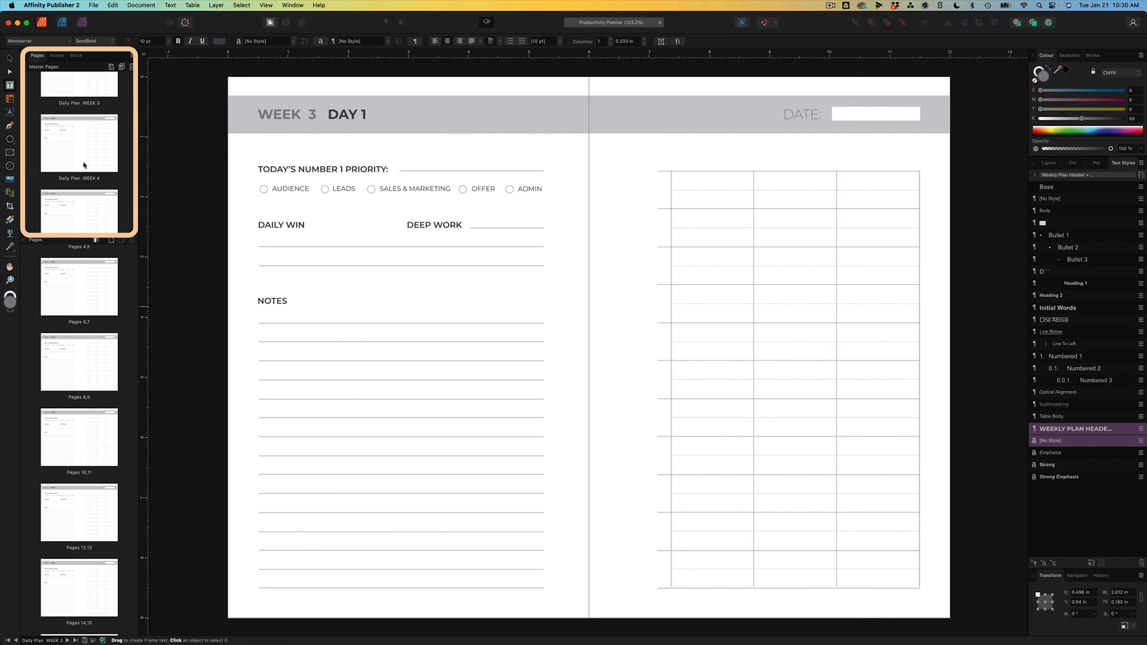
scroll(65, 364, up, 3)
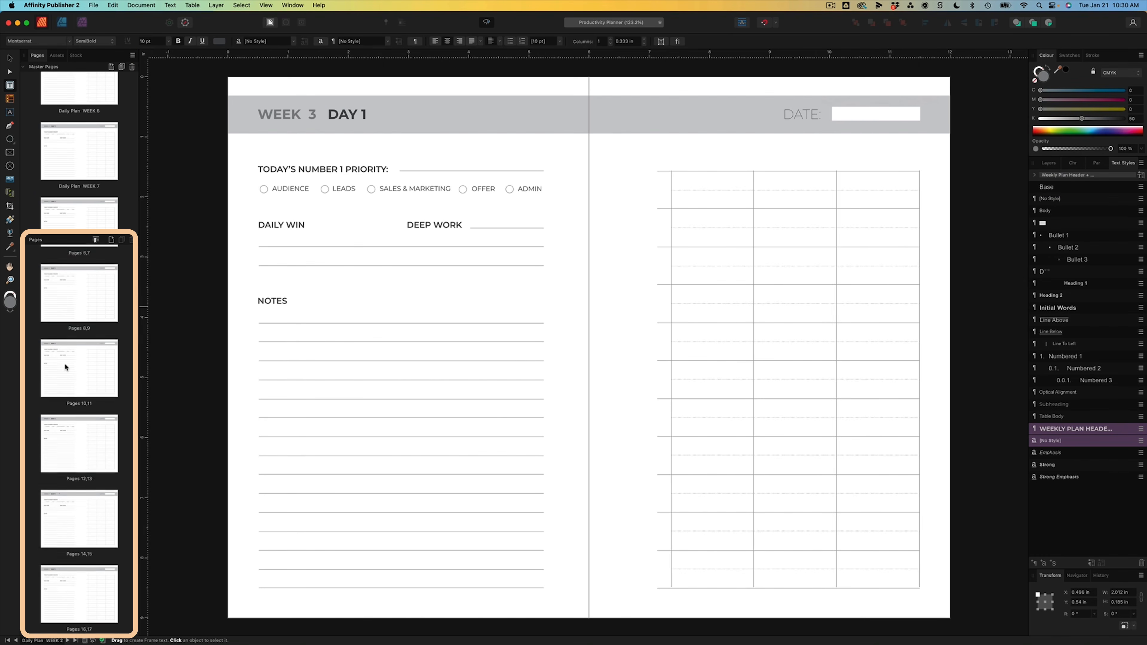
scroll(64, 367, up, 3)
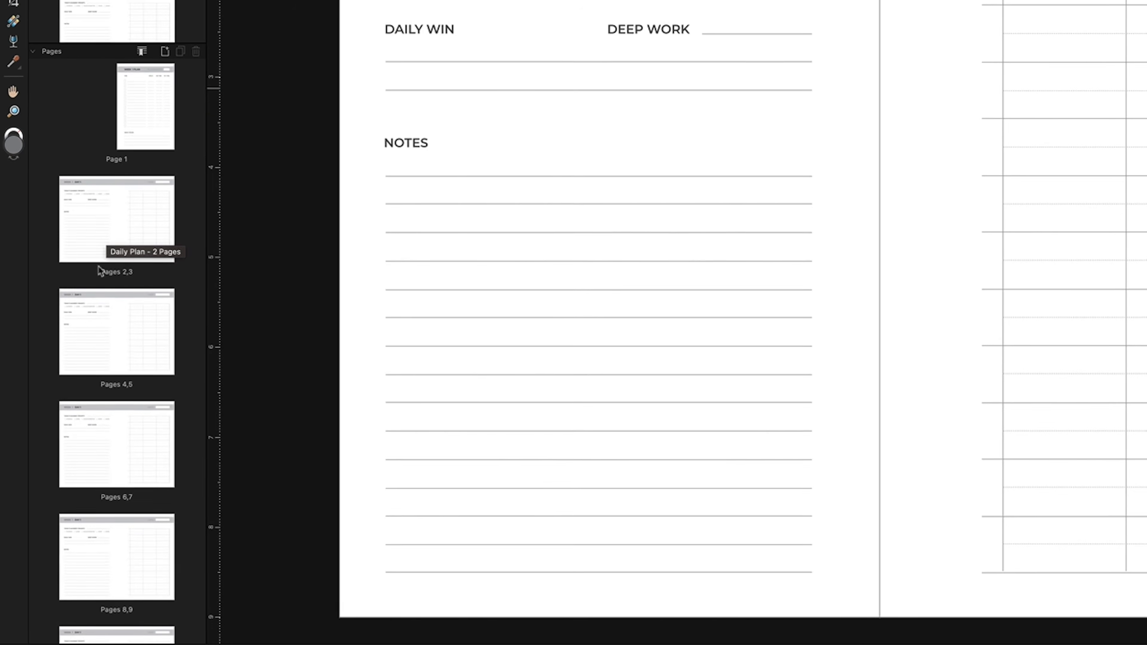
click(99, 210)
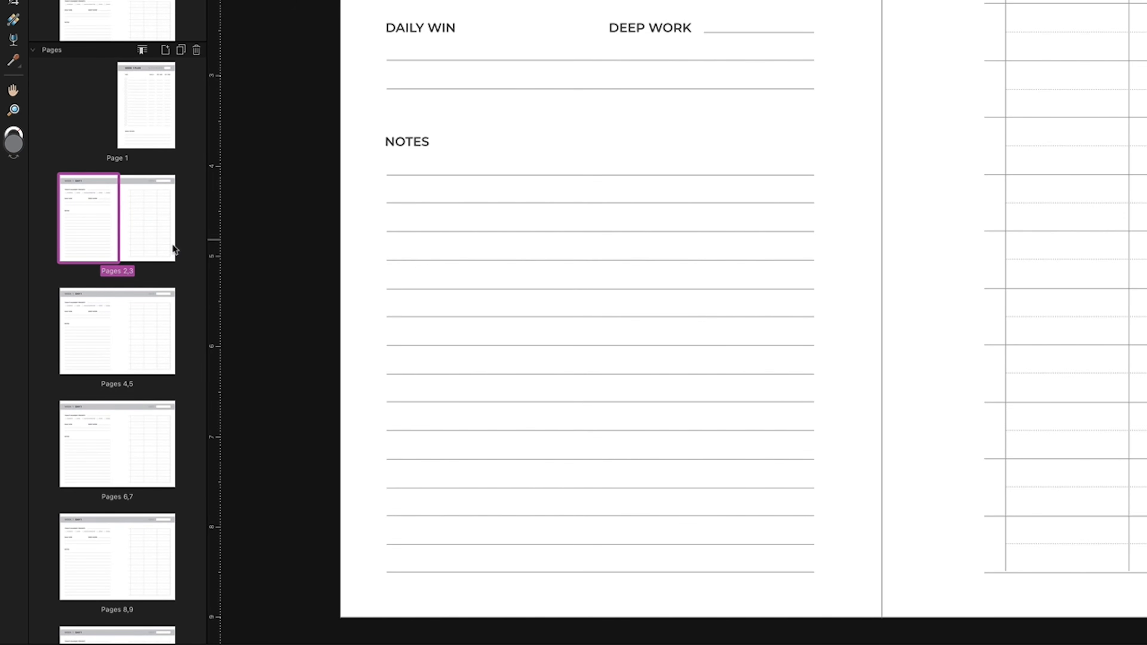
shift+click(148, 216)
scroll(148, 216, down, 1)
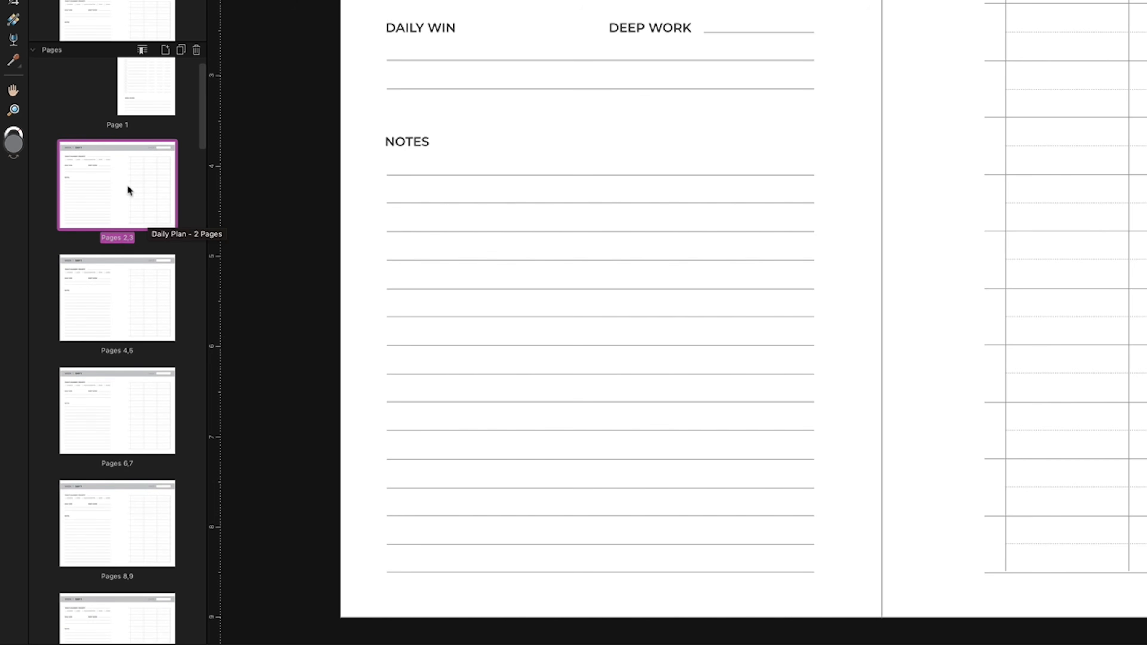
scroll(126, 183, up, 1)
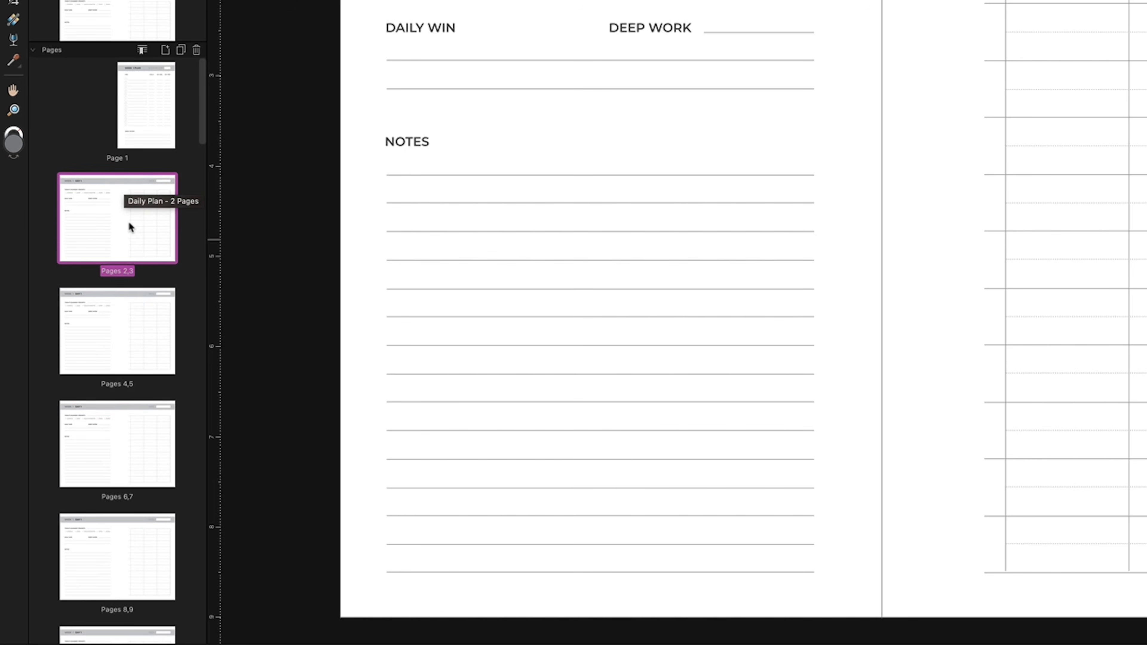
right_click(130, 227)
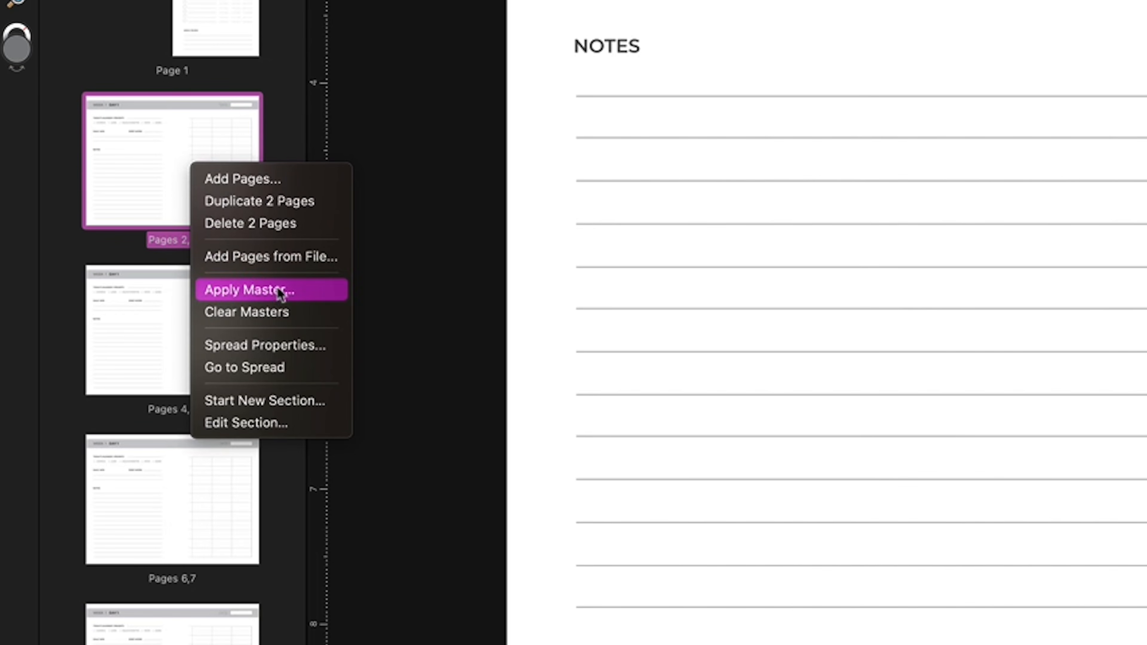
click(281, 290)
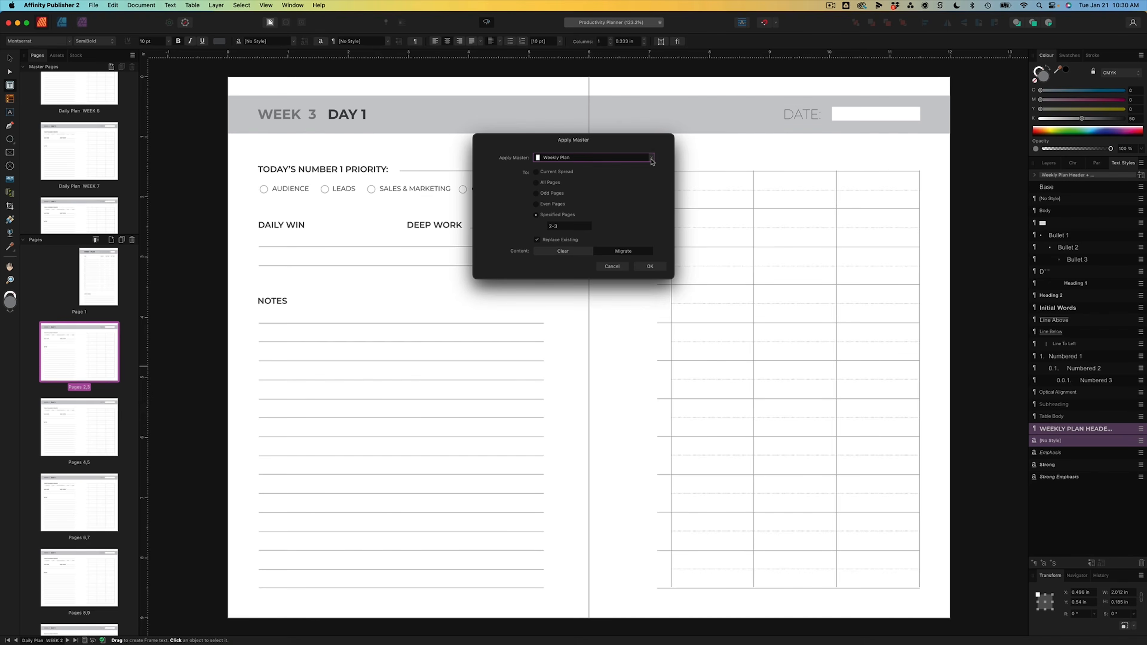
click(652, 159)
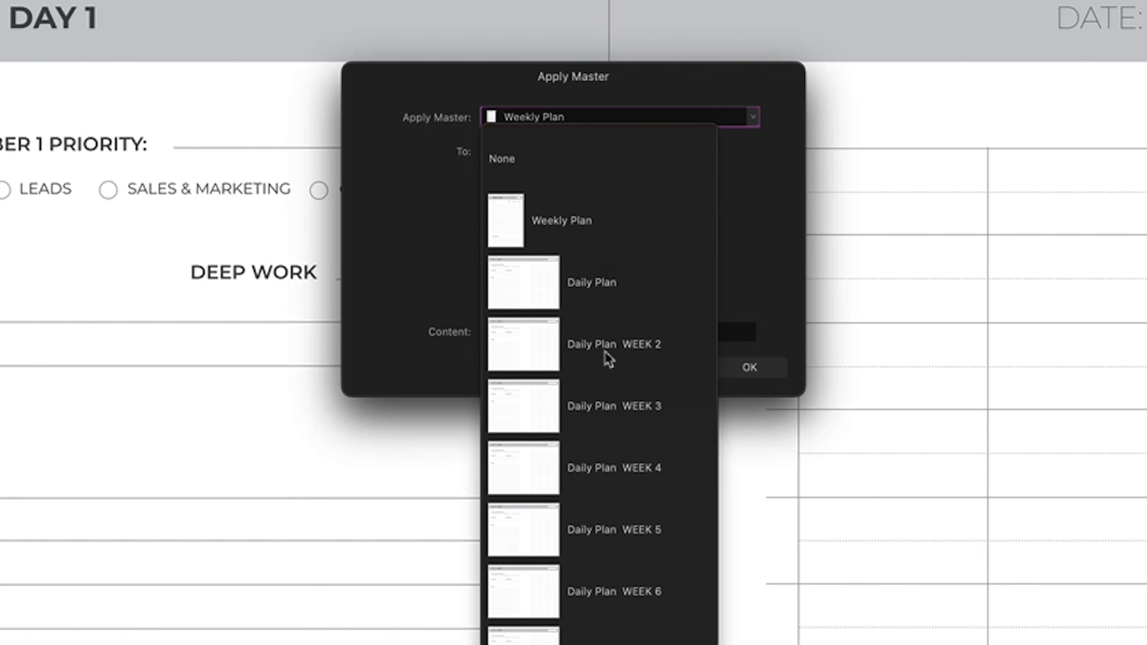
click(597, 285)
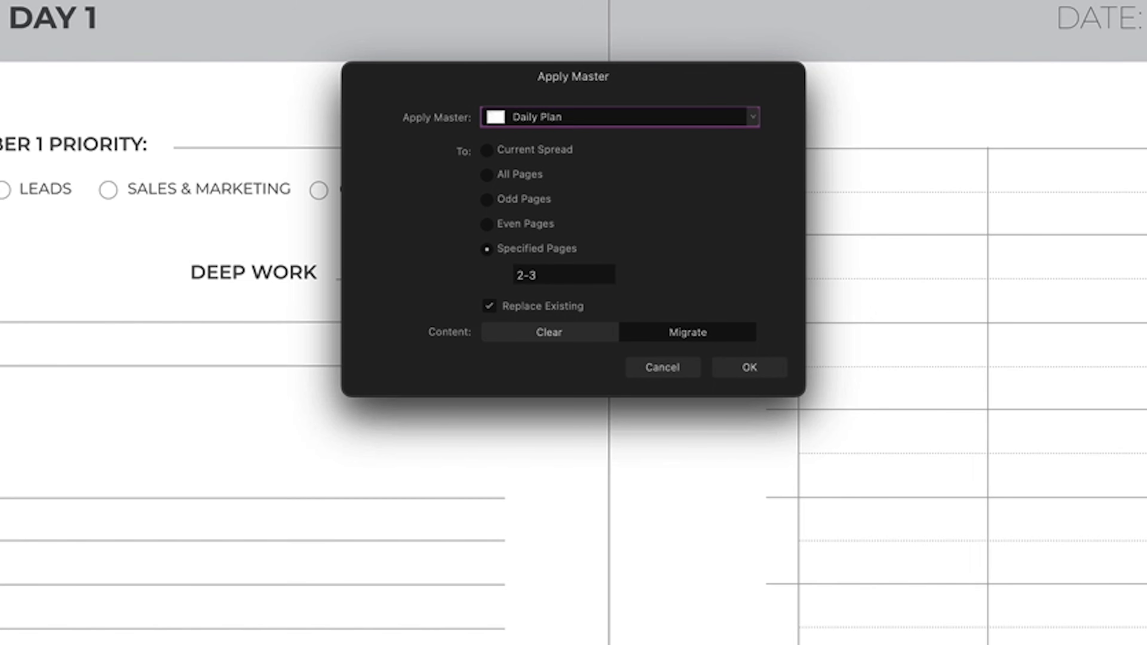
click(560, 278)
key(BackSpace)
text(11)
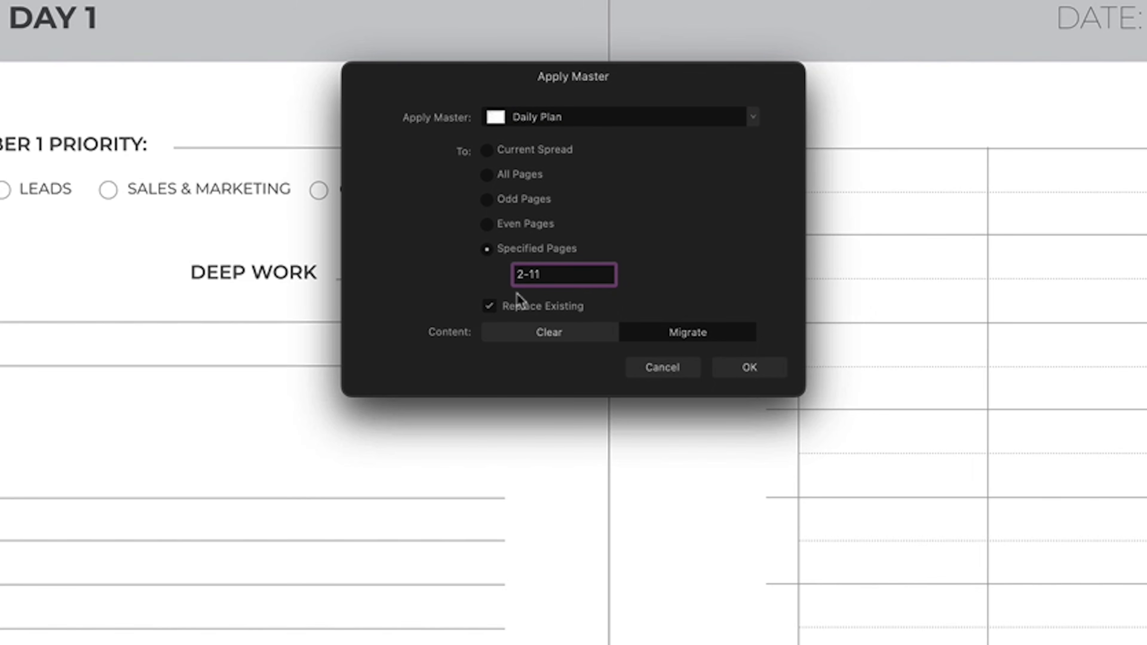
click(749, 369)
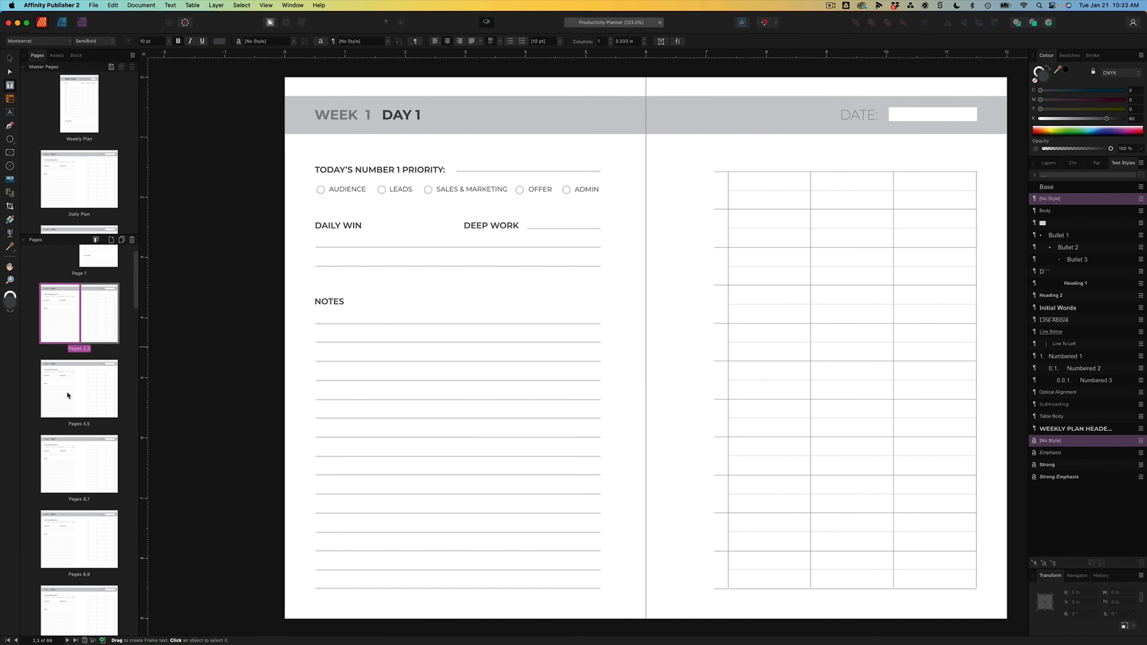
- Check the daily spreads from pages 4,5 through 12,13 to see which week header each one carries
click(67, 395)
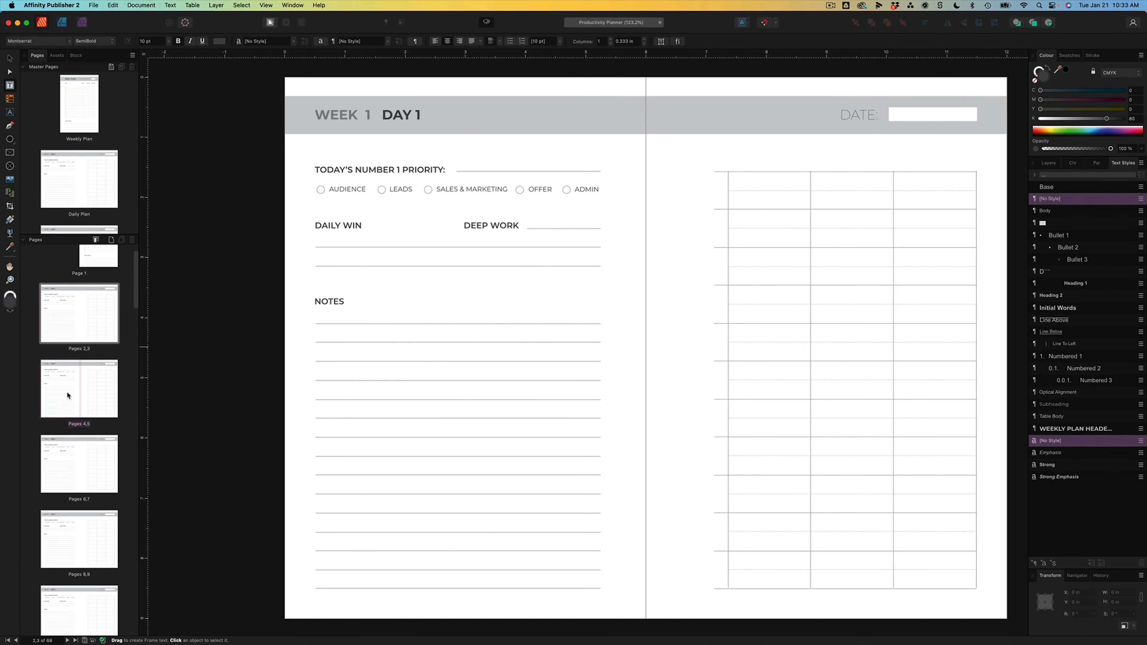
click(69, 464)
scroll(69, 463, down, 5)
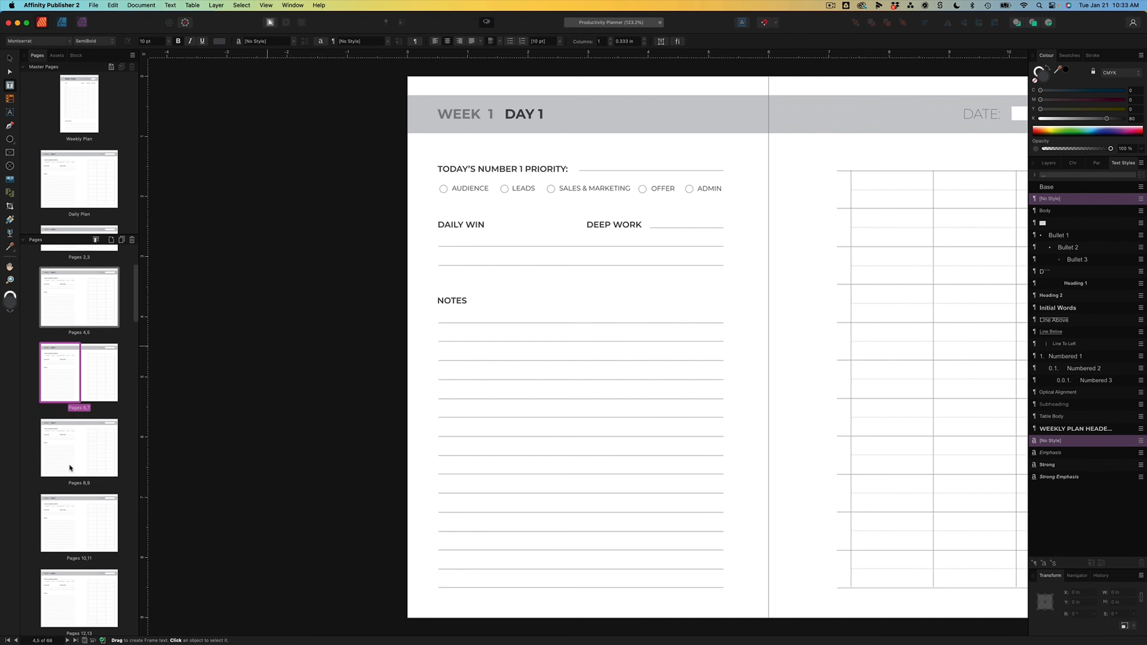
click(62, 518)
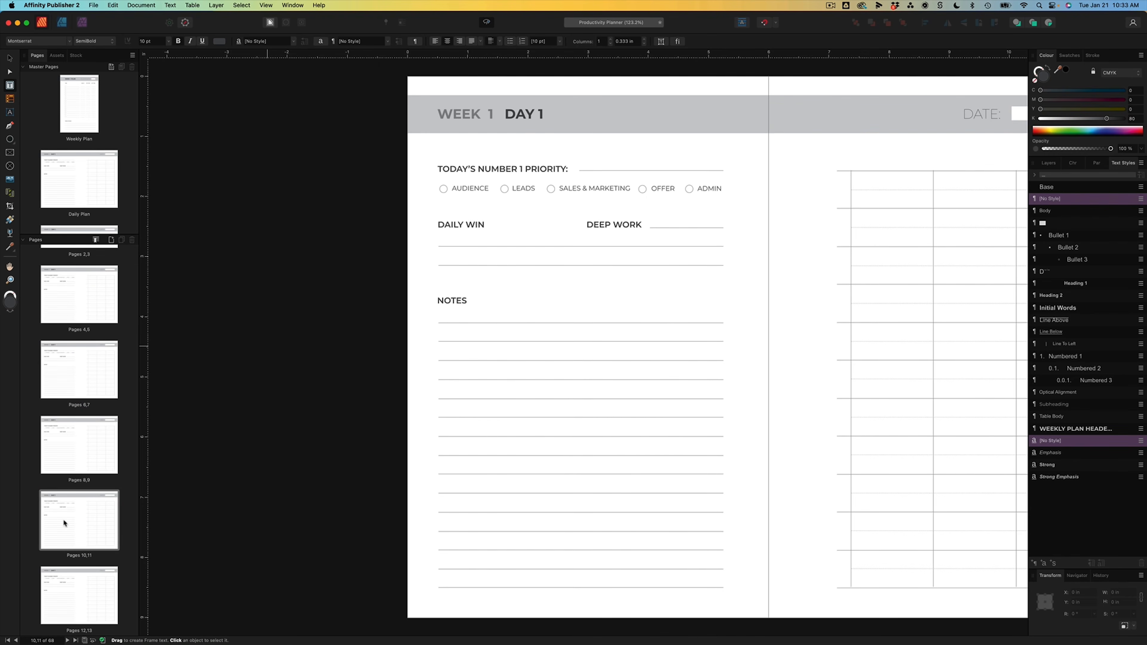
scroll(76, 519, down, 7)
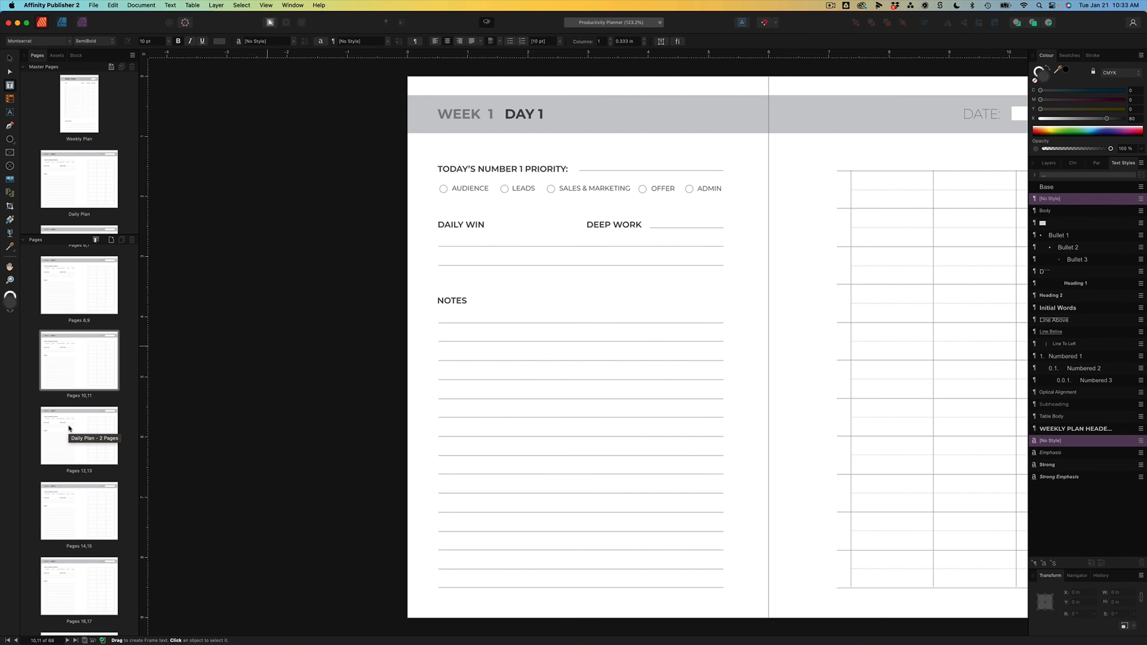
click(69, 428)
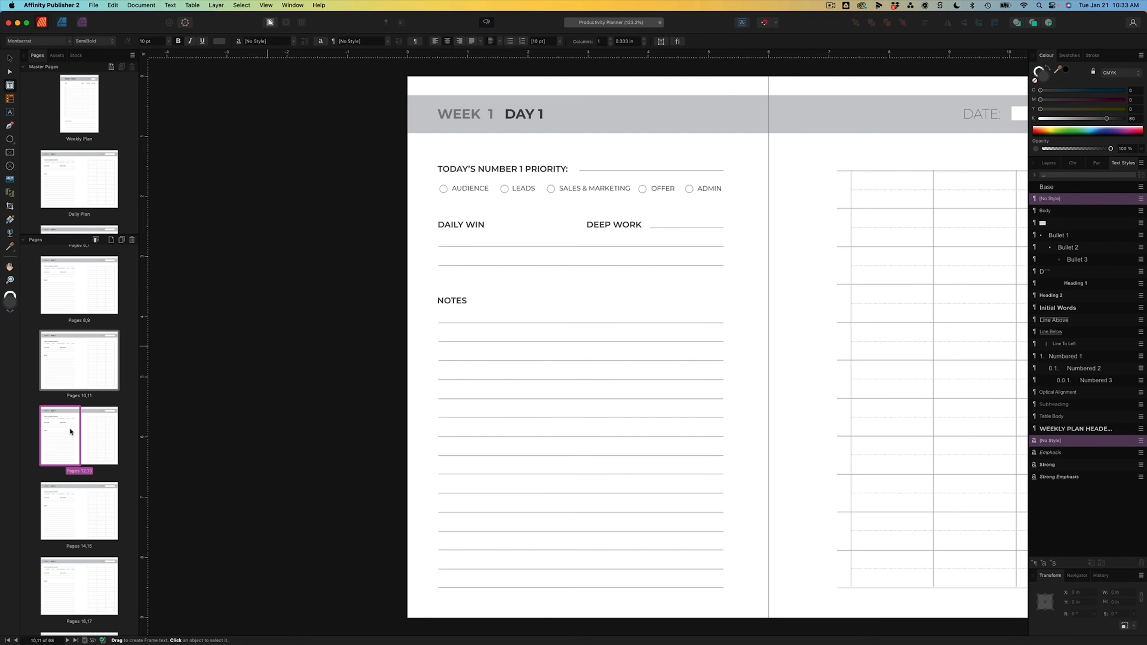
- Apply the Daily Plan WEEK 2 master to pages 12-21
scroll(71, 432, up, 9)
scroll(97, 182, down, 3)
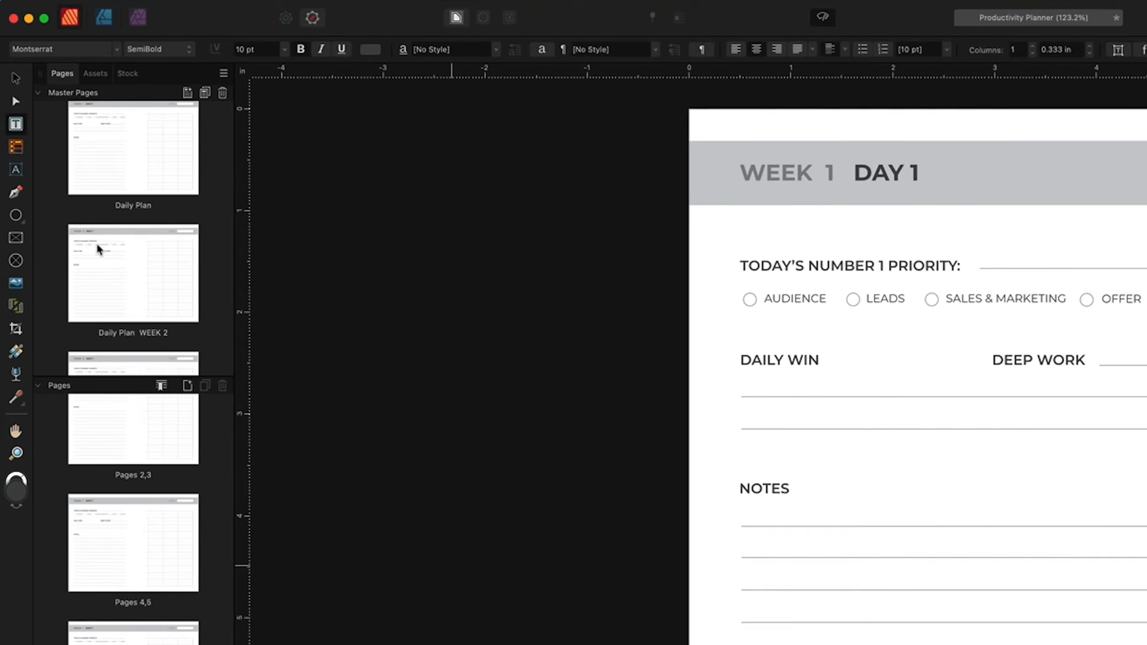
click(97, 245)
right_click(98, 244)
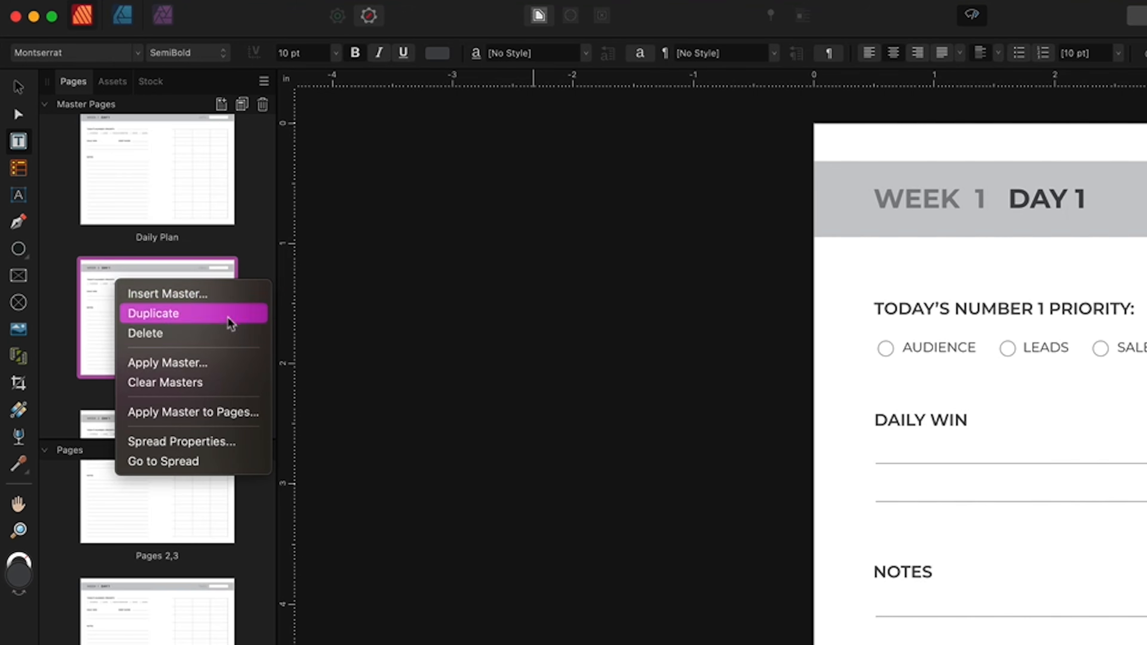
click(172, 413)
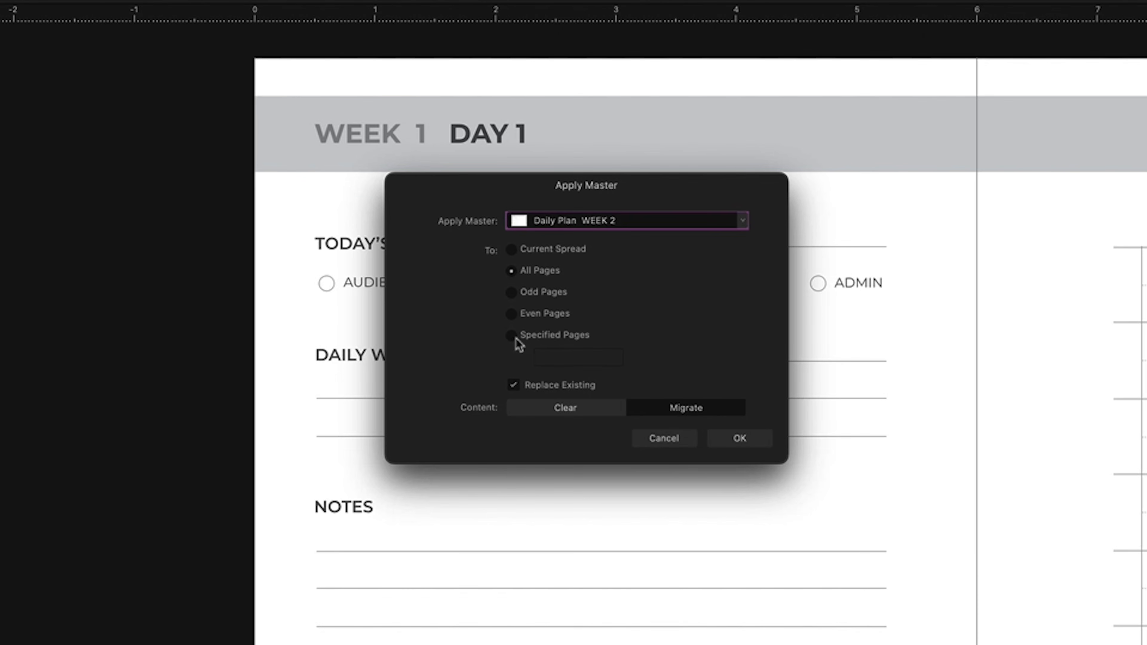
click(511, 335)
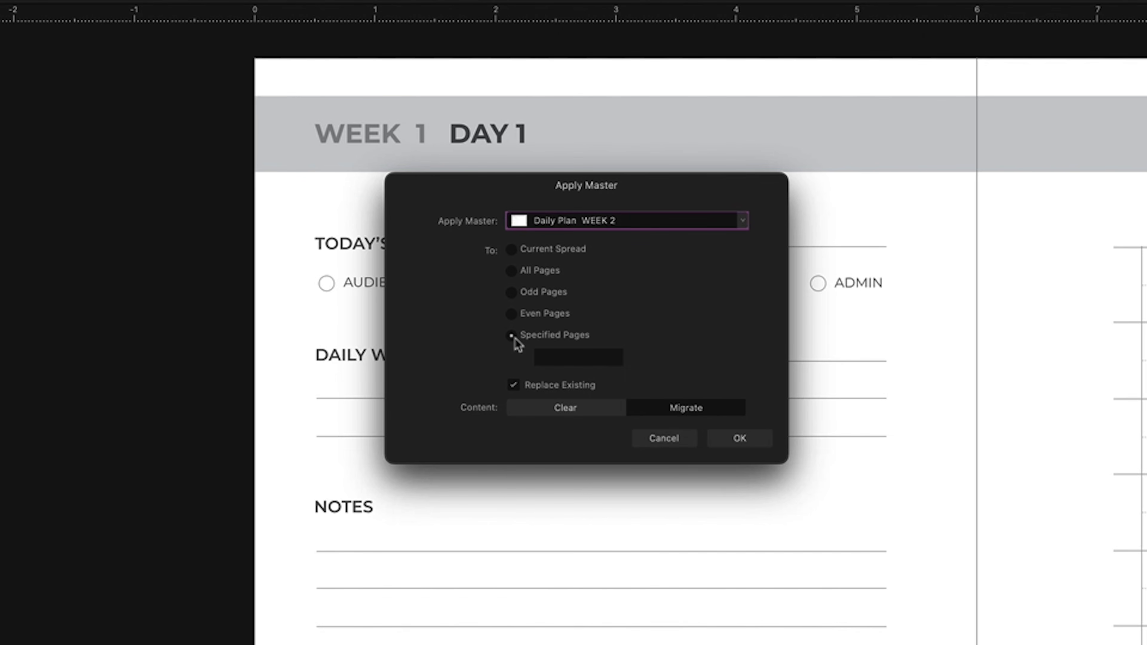
click(566, 358)
text(12)
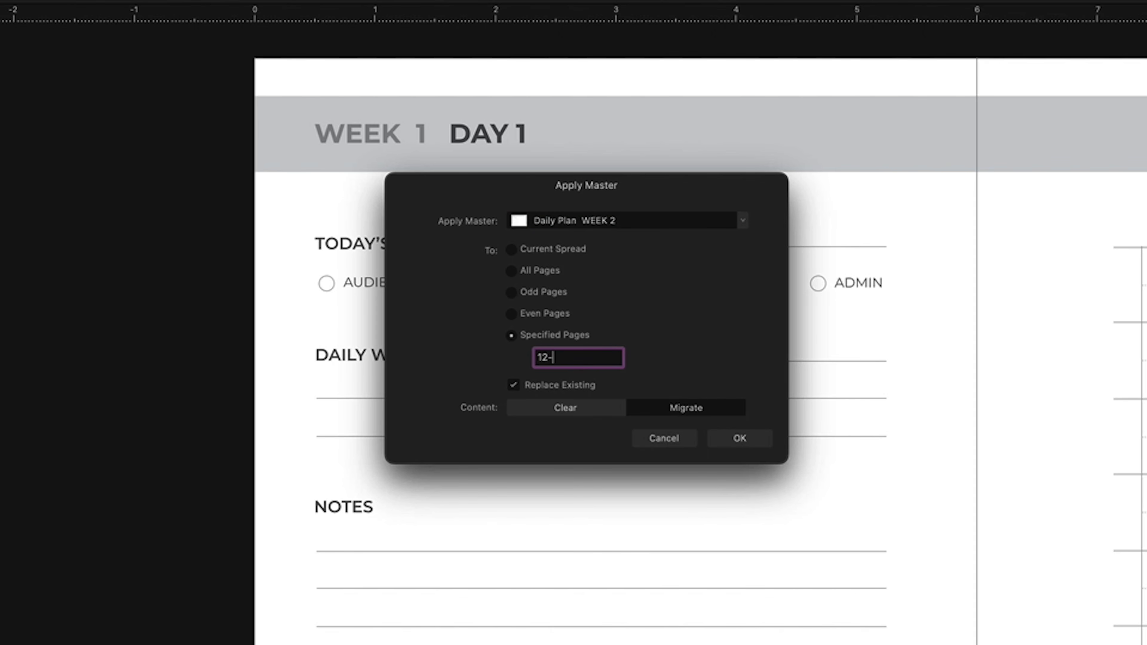
text(-21)
click(739, 439)
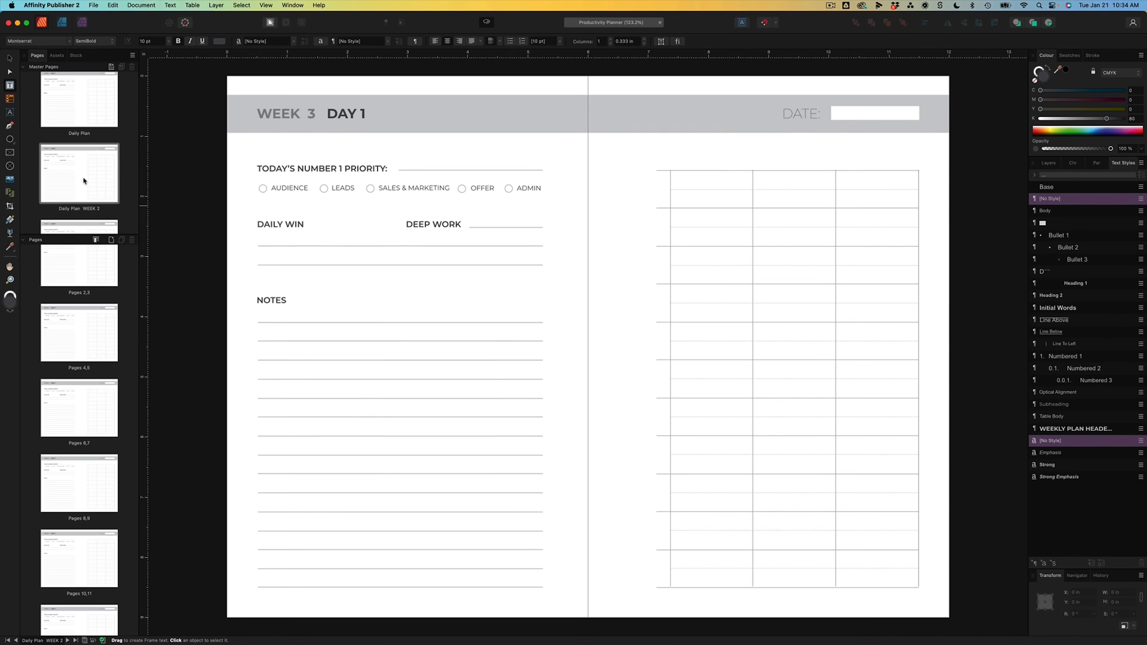
- Correct the header on the Daily Plan WEEK 2 master to WEEK 2 and check it on pages 12,13
click(316, 113)
key(shift+Left)
text(2)
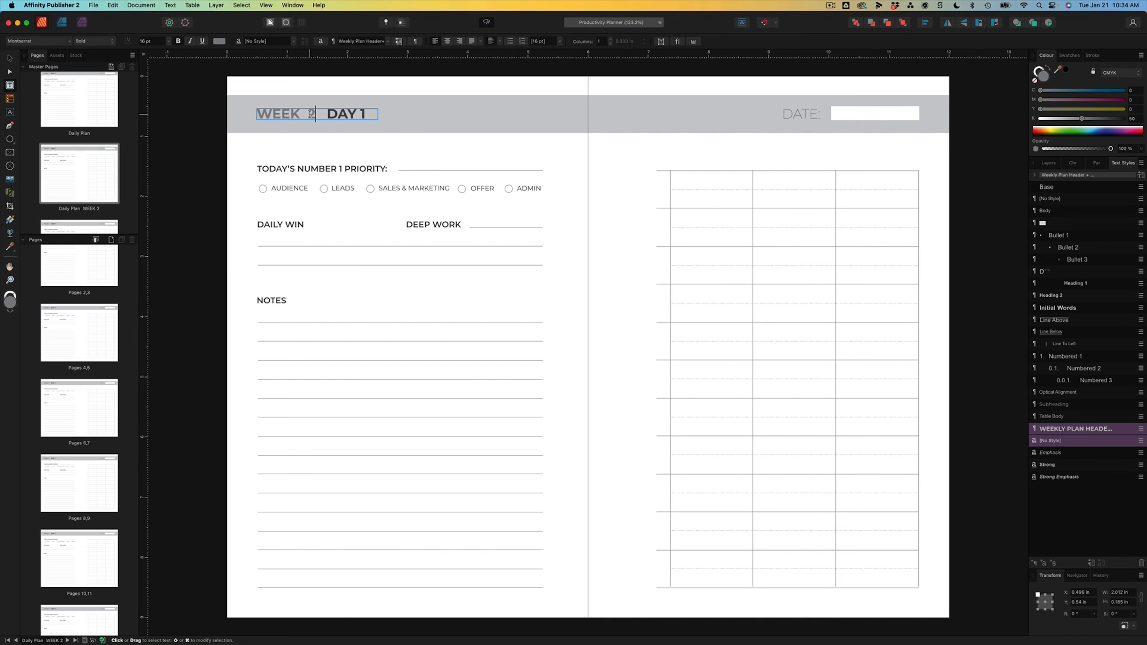
click(211, 94)
scroll(77, 180, down, 3)
scroll(102, 538, down, 3)
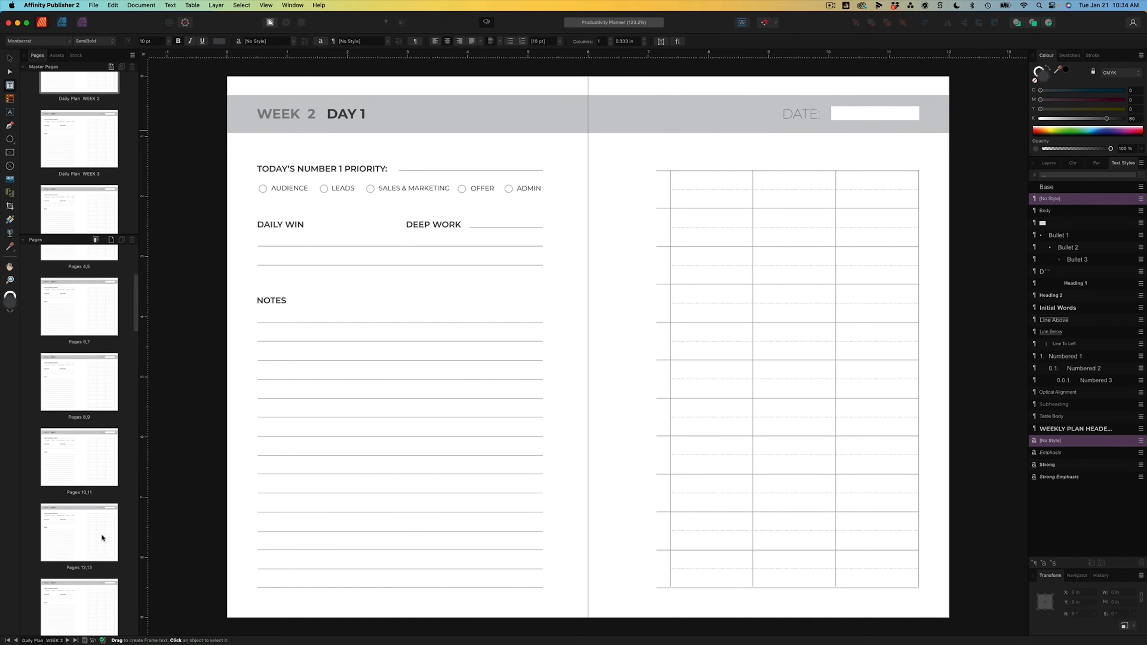
click(72, 546)
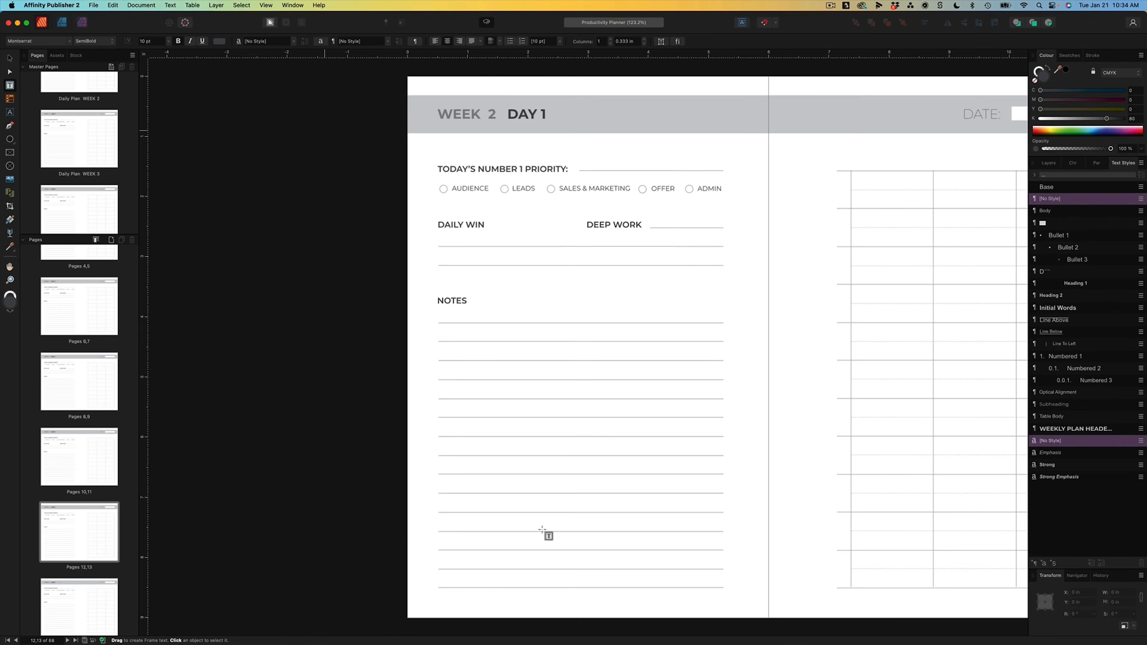
scroll(563, 516, right, 2)
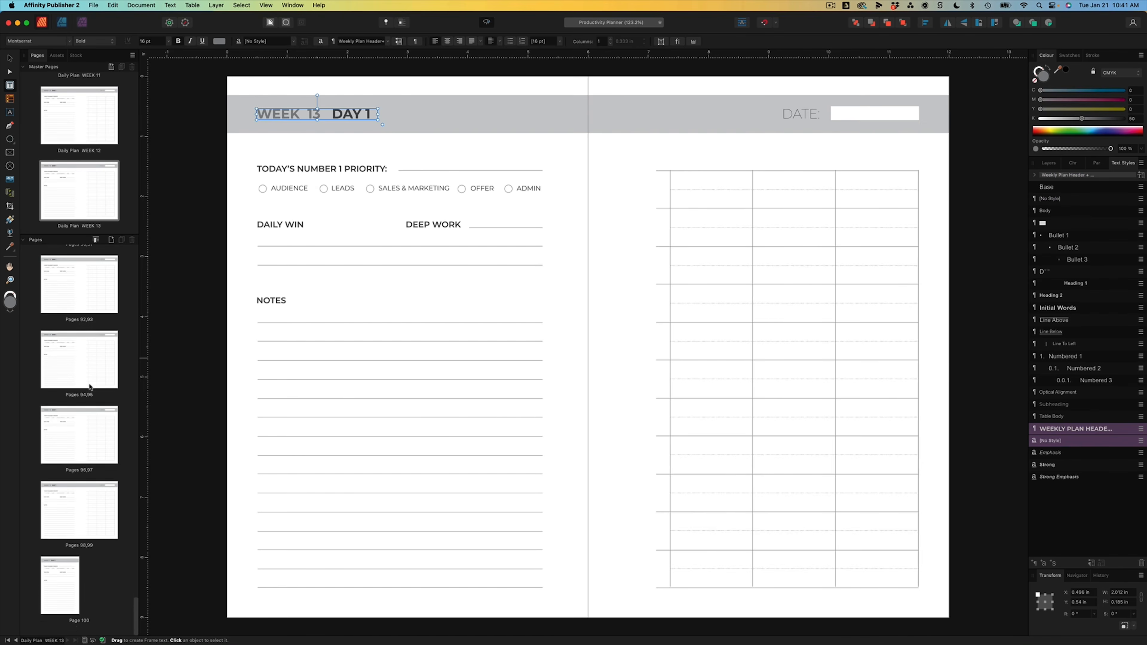
- Apply the Daily Plan WEEK 13 master to the spread of pages 98,99
scroll(89, 389, down, 1)
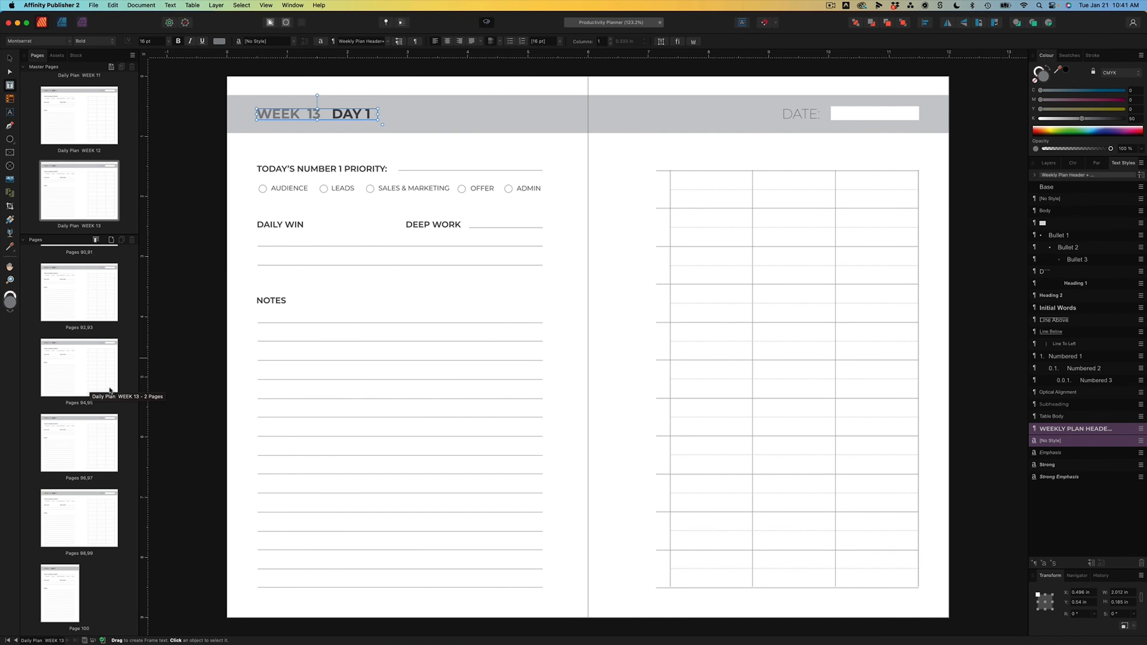
click(60, 205)
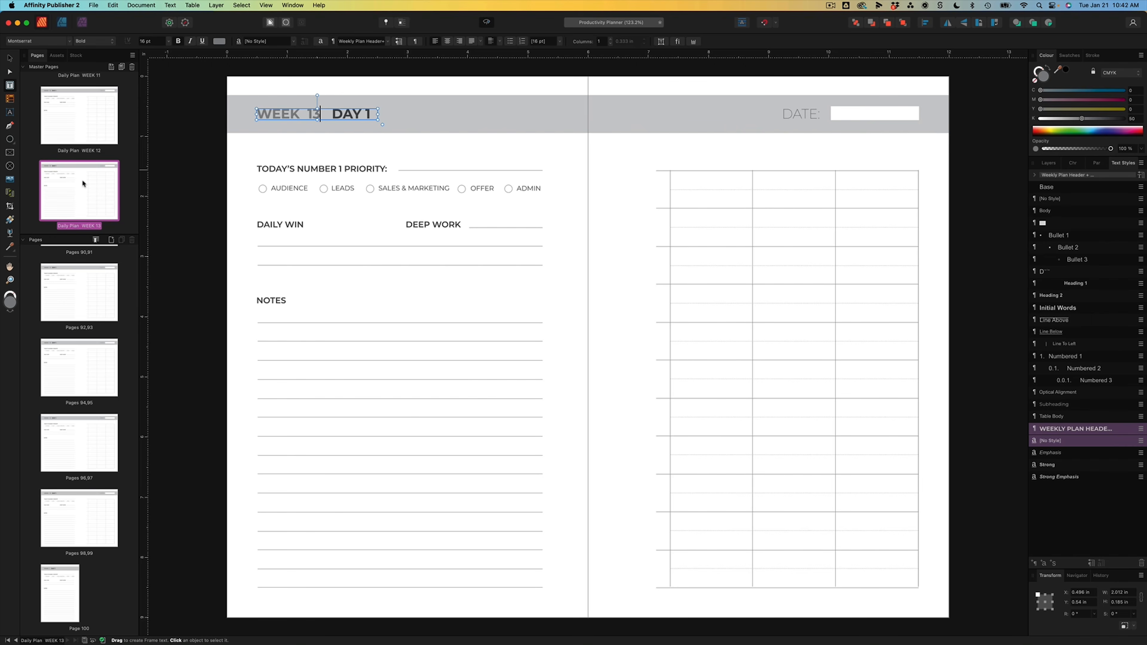
drag(84, 182, 84, 519)
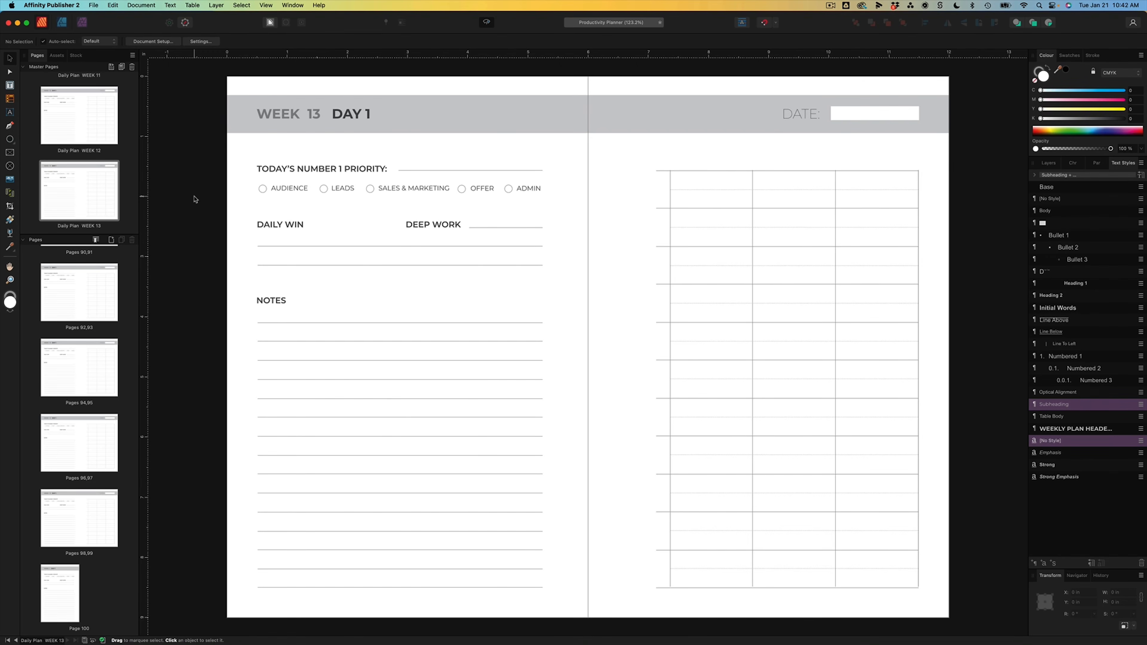
- On the Daily Plan WEEK 13 master, draw a text frame about 0.53 × 0.22 in below the notes lines and insert a Page Number field
click(9, 85)
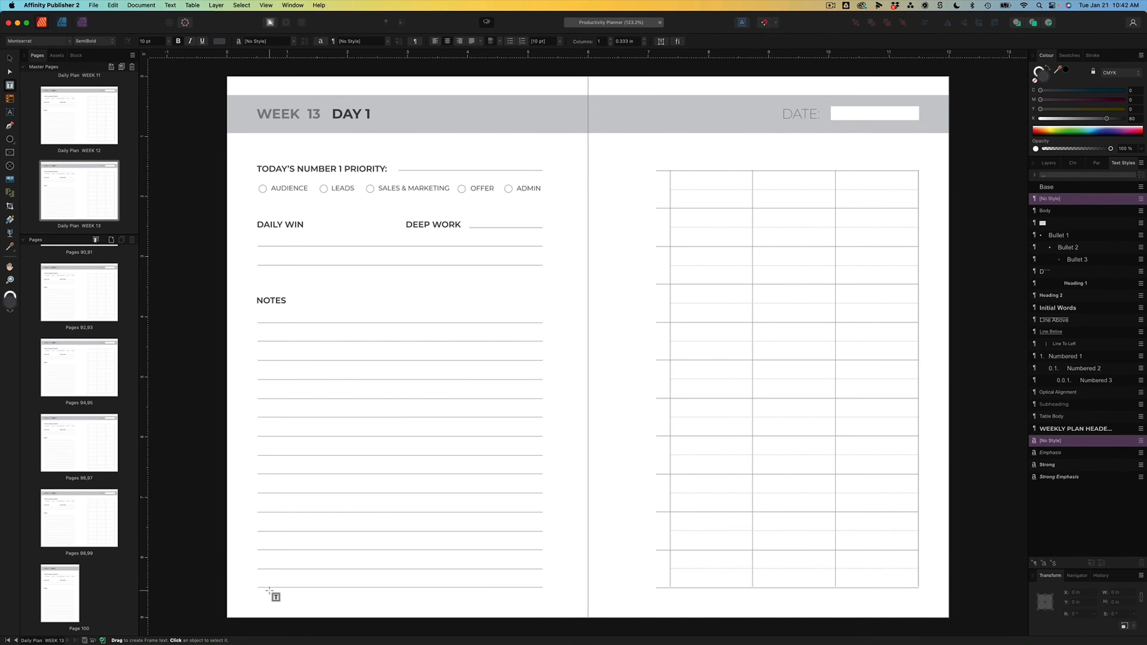
drag(251, 593, 284, 605)
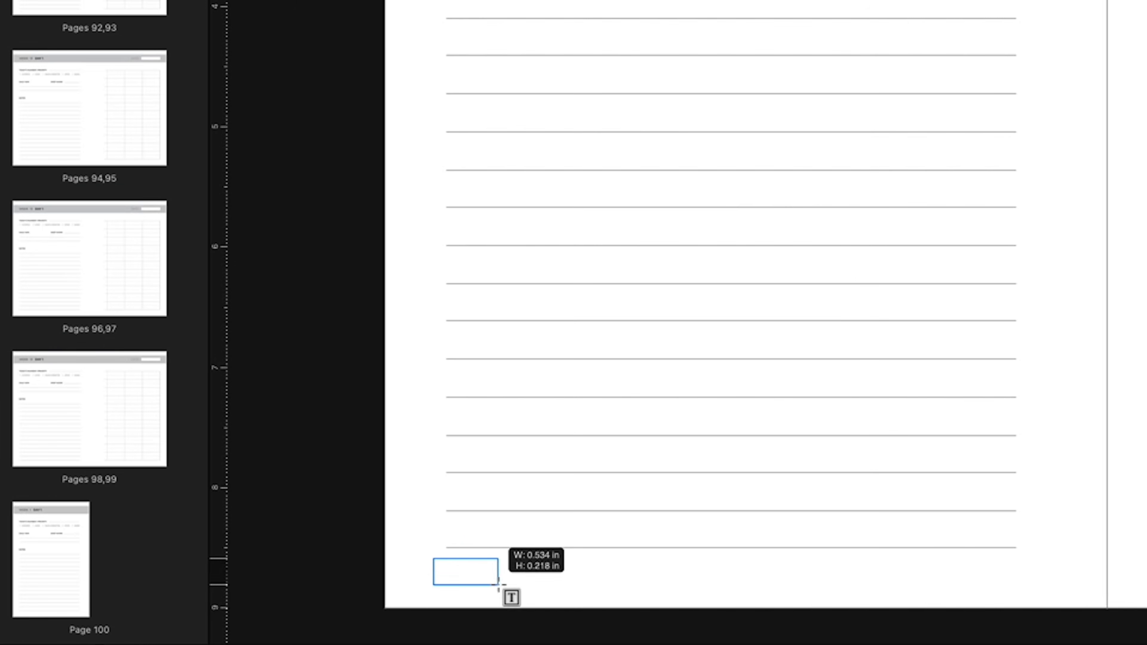
drag(499, 585, 499, 585)
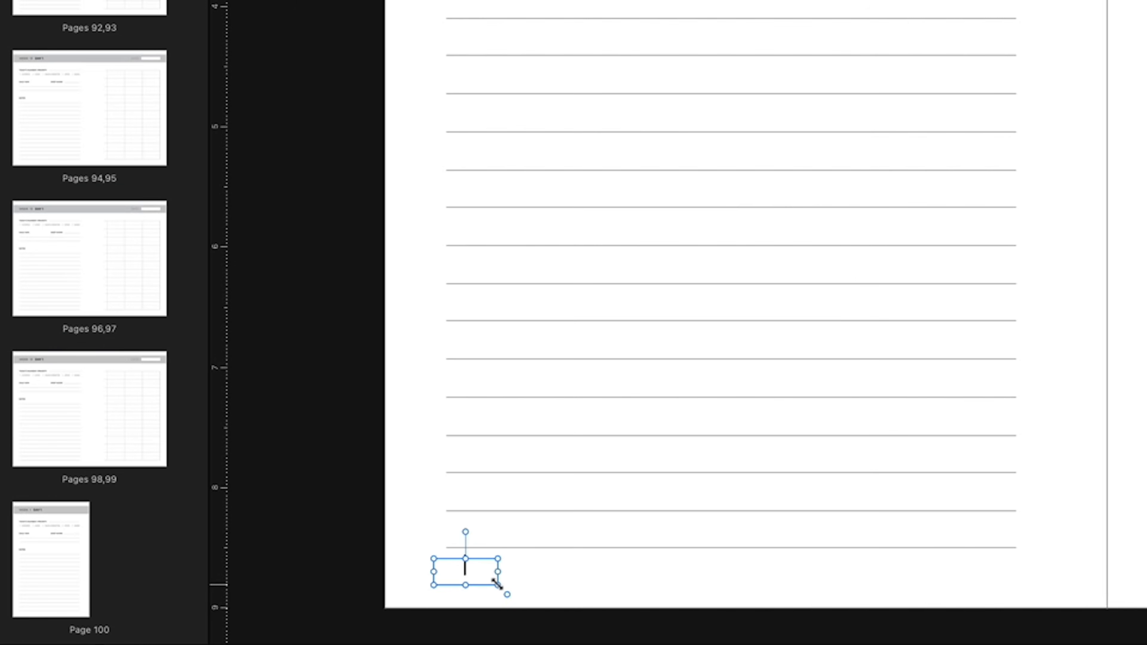
click(267, 0)
mouse_move(283, 1)
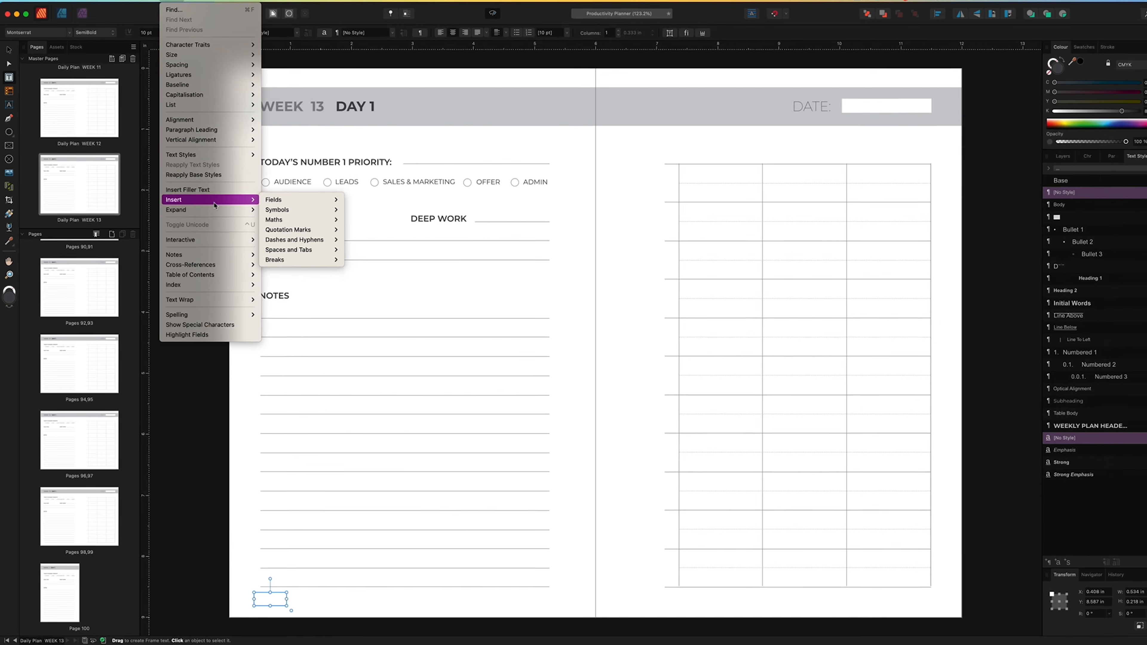
mouse_move(289, 206)
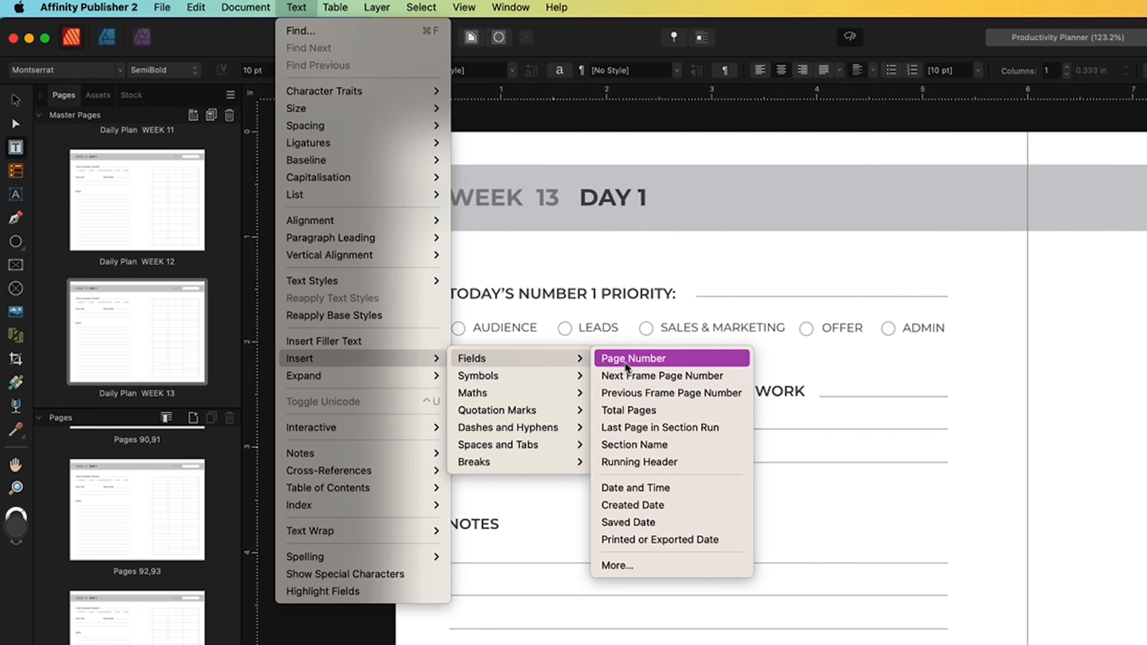
click(627, 359)
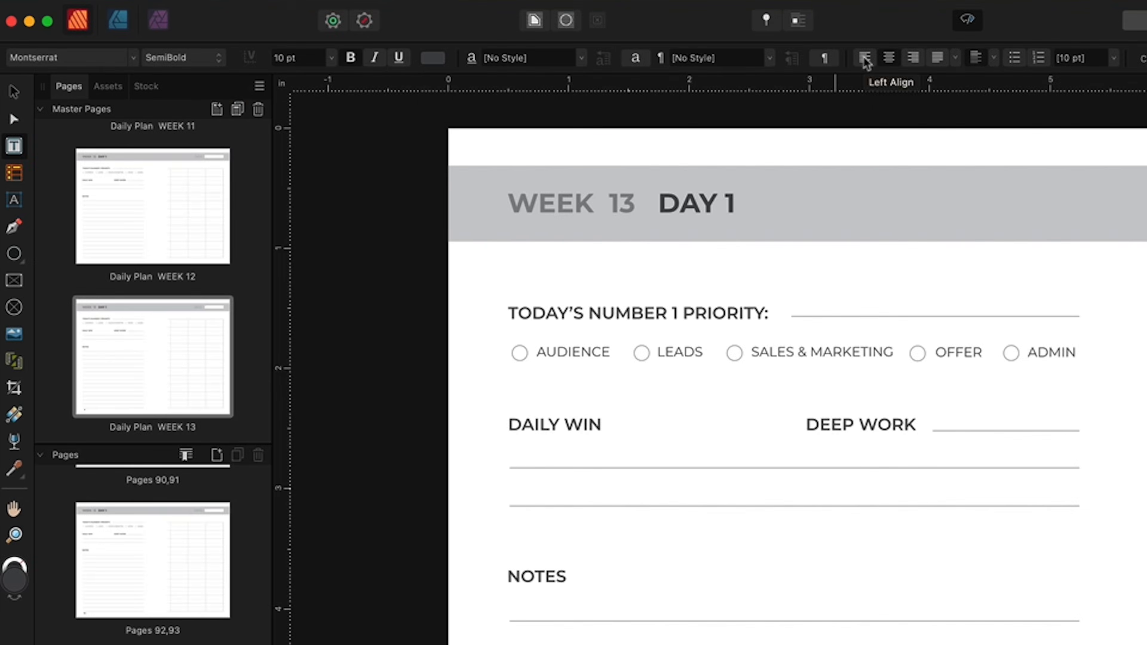
- Left-align the page number and review its font size, paragraph and character settings
click(865, 60)
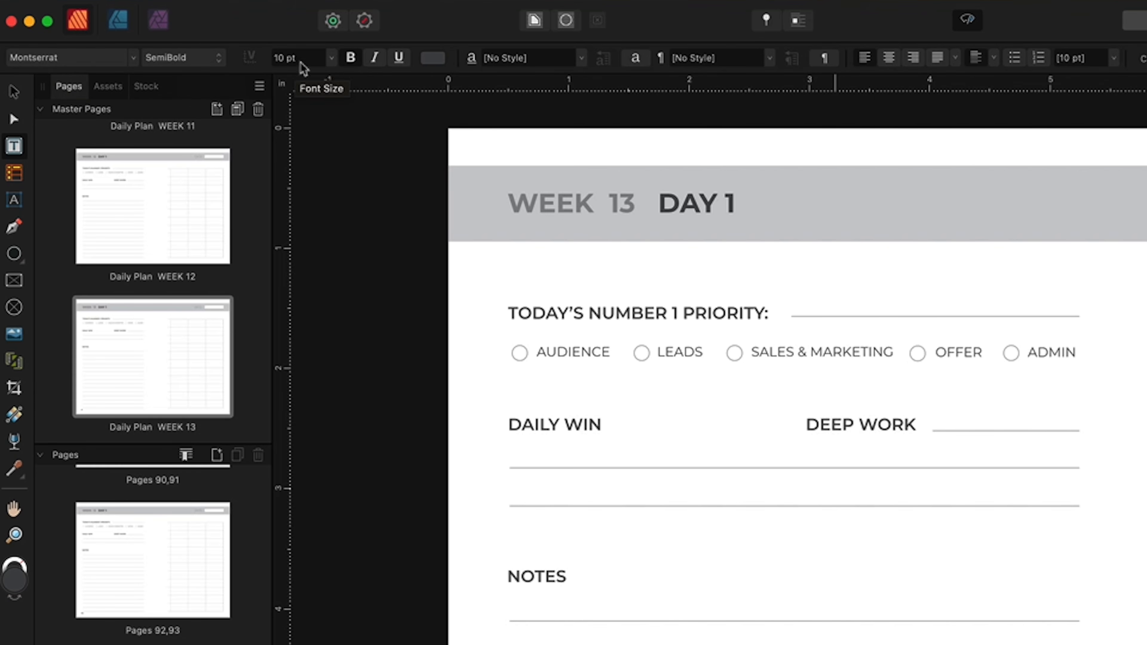
click(332, 61)
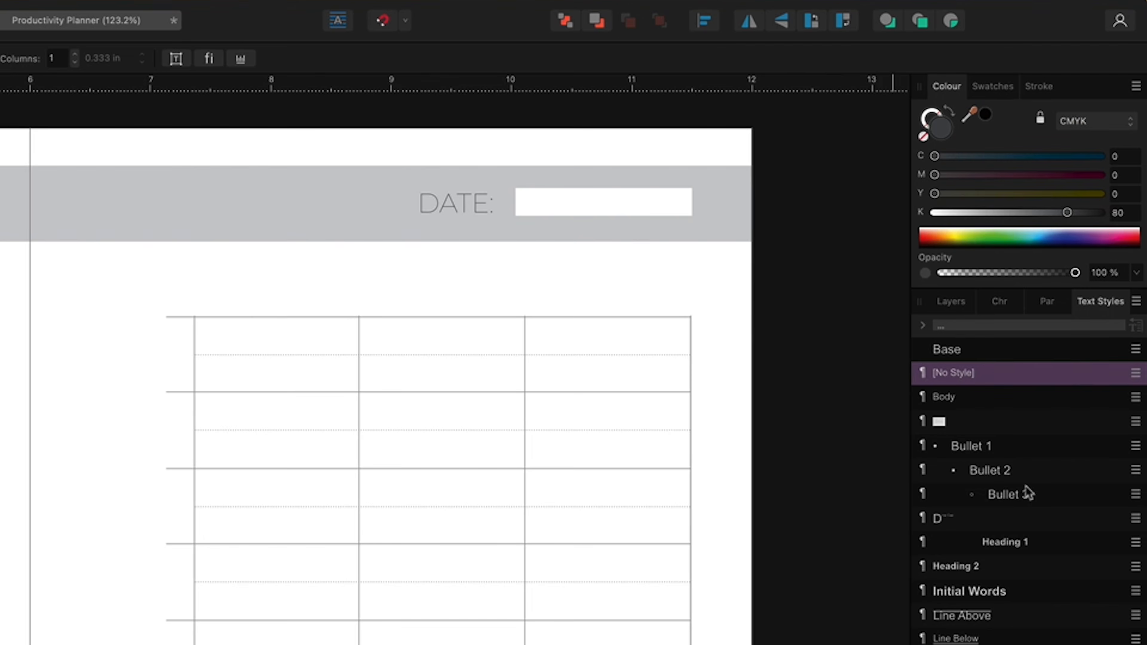
click(1047, 302)
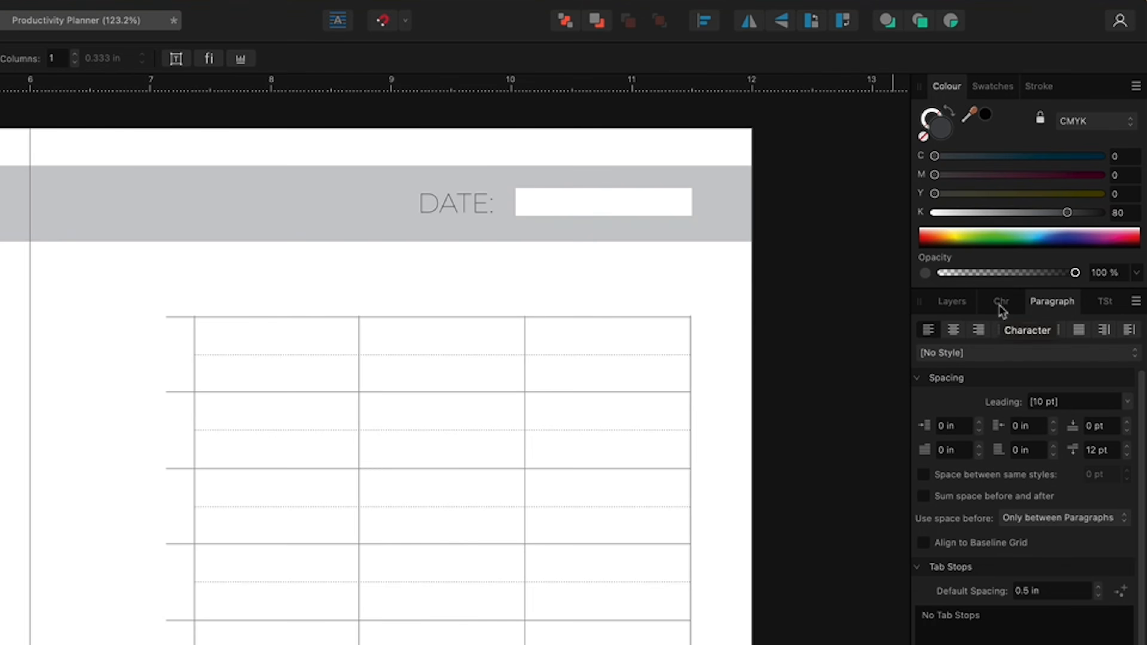
click(1001, 308)
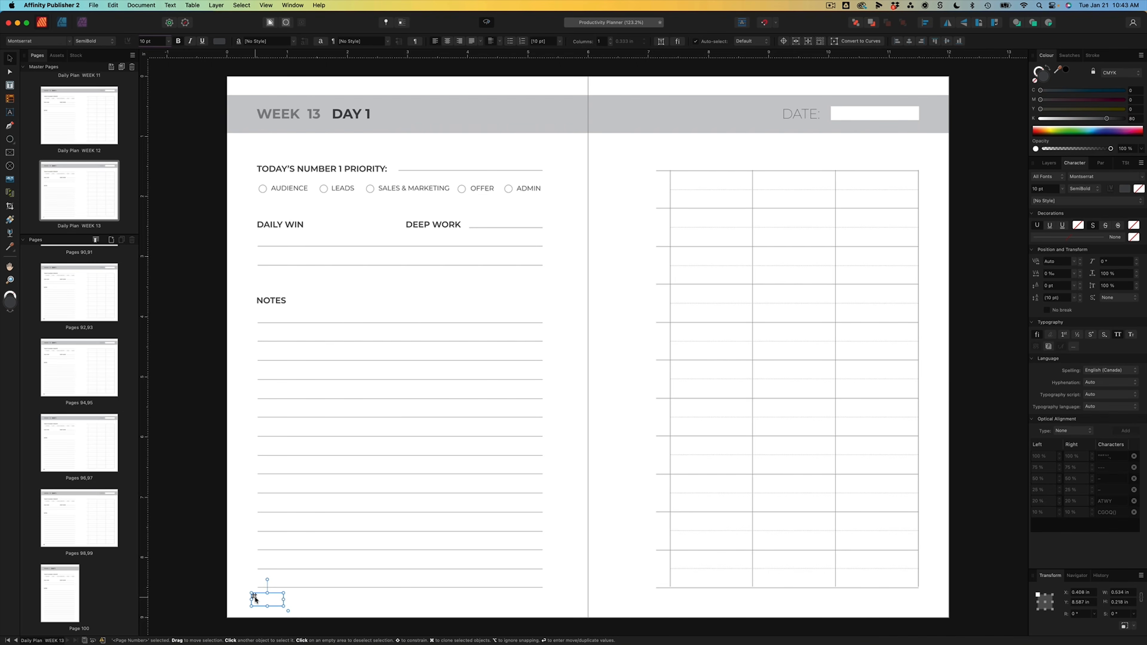
- Copy the page number frame to the outer bottom corner of the facing page and right-align its number
mouse_move(255, 600)
mouse_down()
mouse_move(798, 600)
mouse_move(890, 626)
mouse_up()
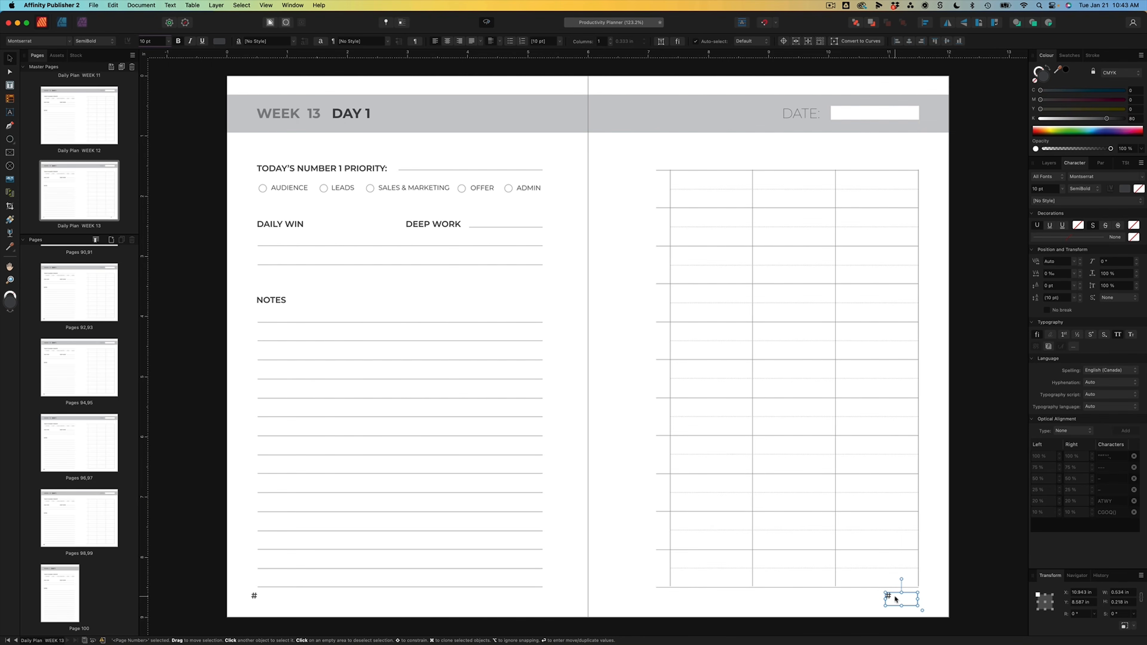
double_click(895, 596)
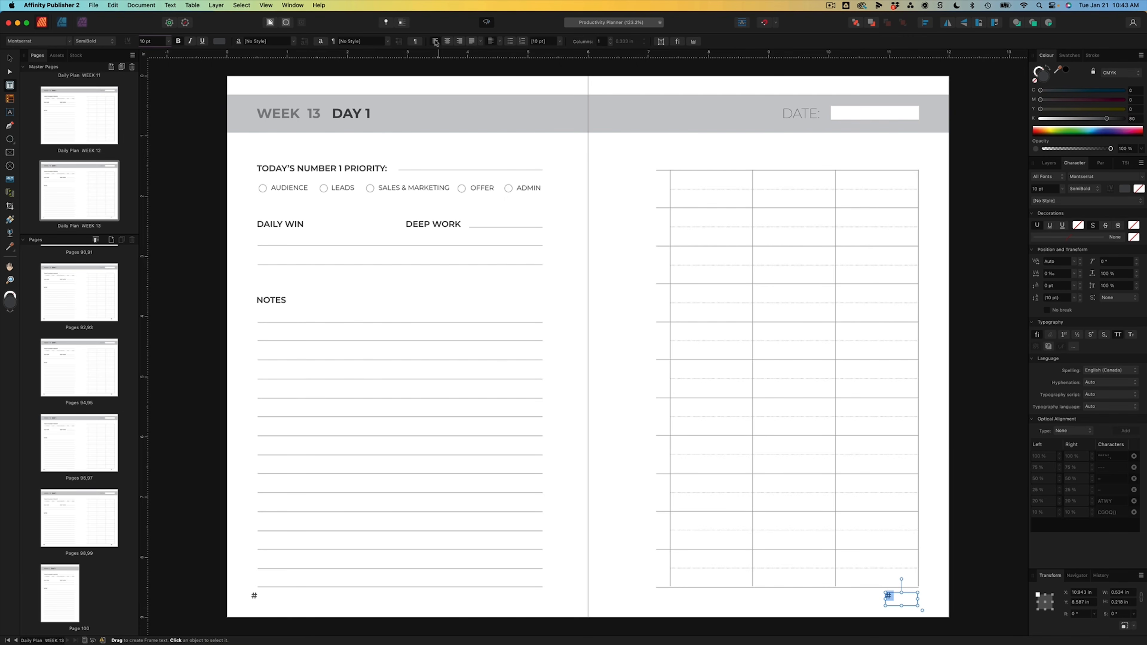
click(460, 42)
click(9, 58)
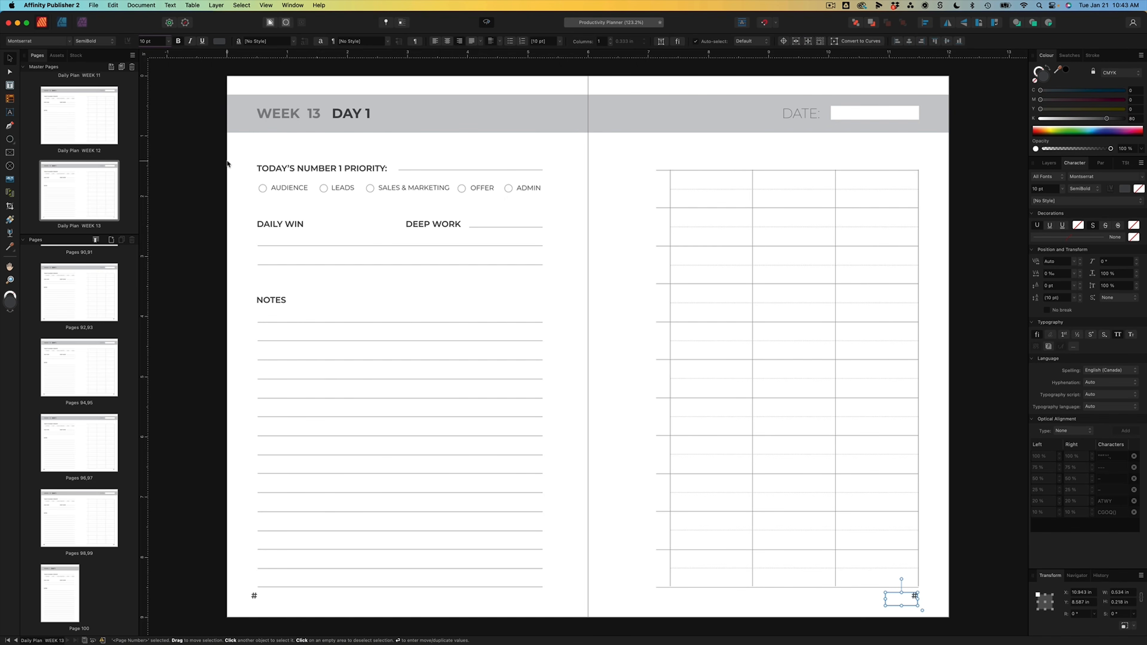
click(202, 159)
- Open the spread of pages 98,99 and check the page number on each page
double_click(75, 521)
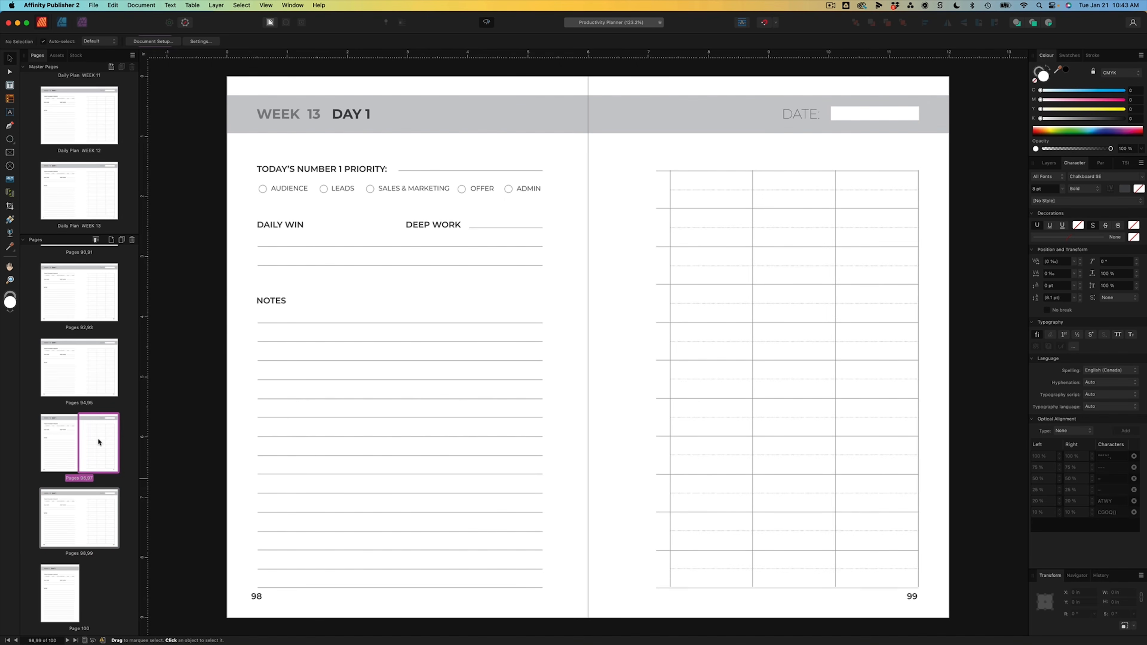
double_click(56, 440)
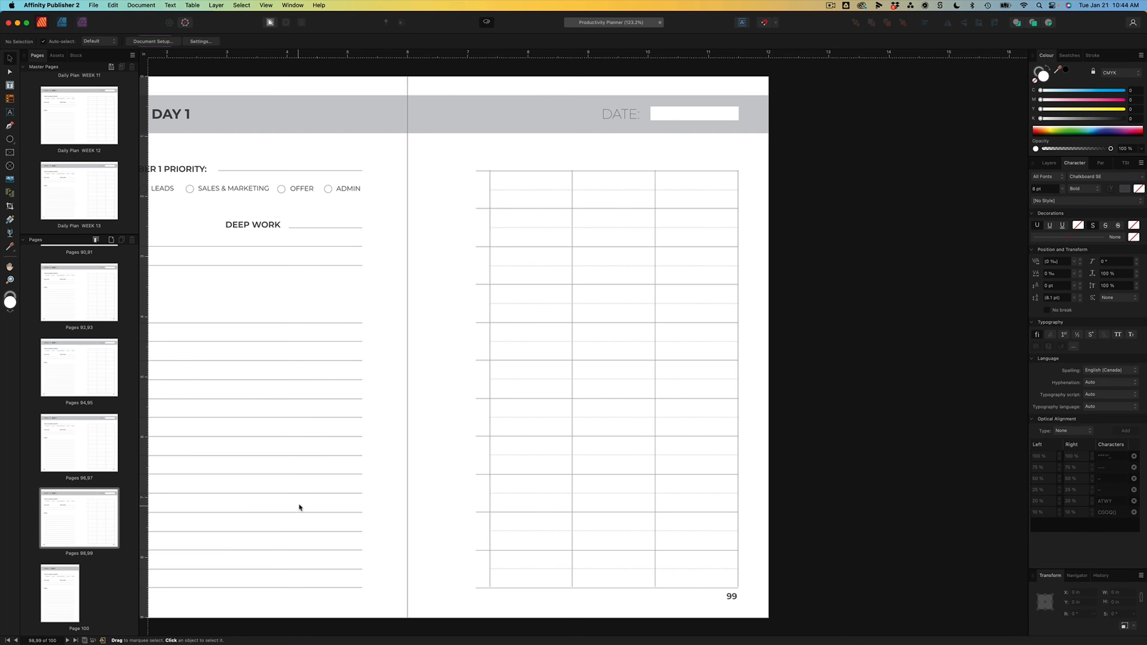
scroll(300, 504, left, 4)
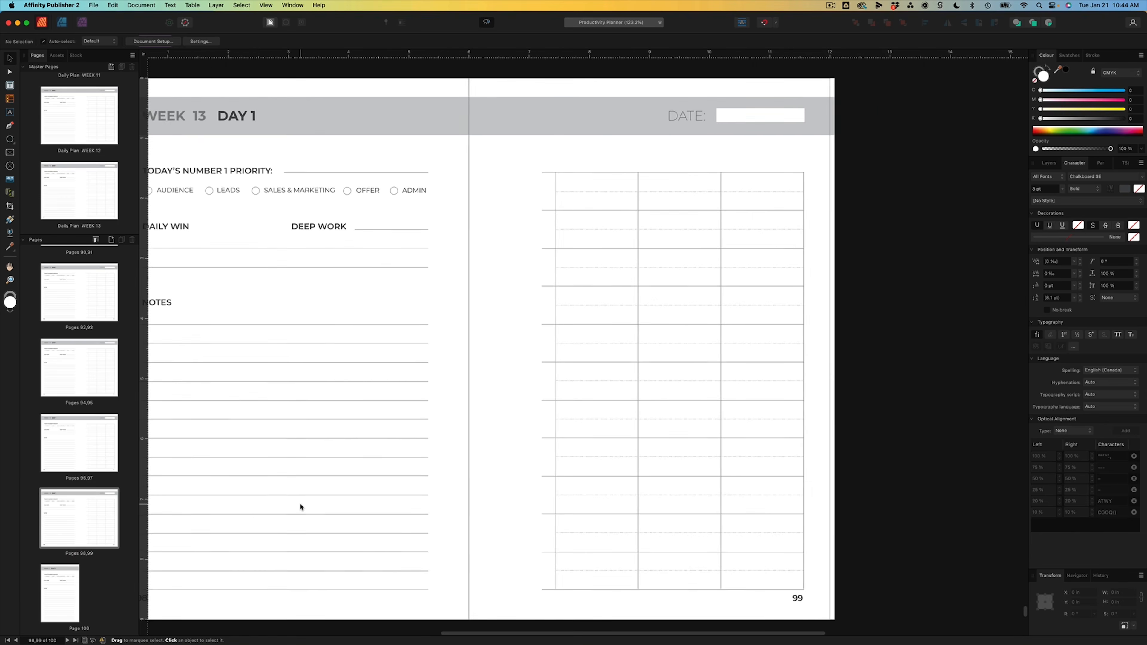
scroll(79, 167, down, 1)
scroll(79, 167, up, 1)
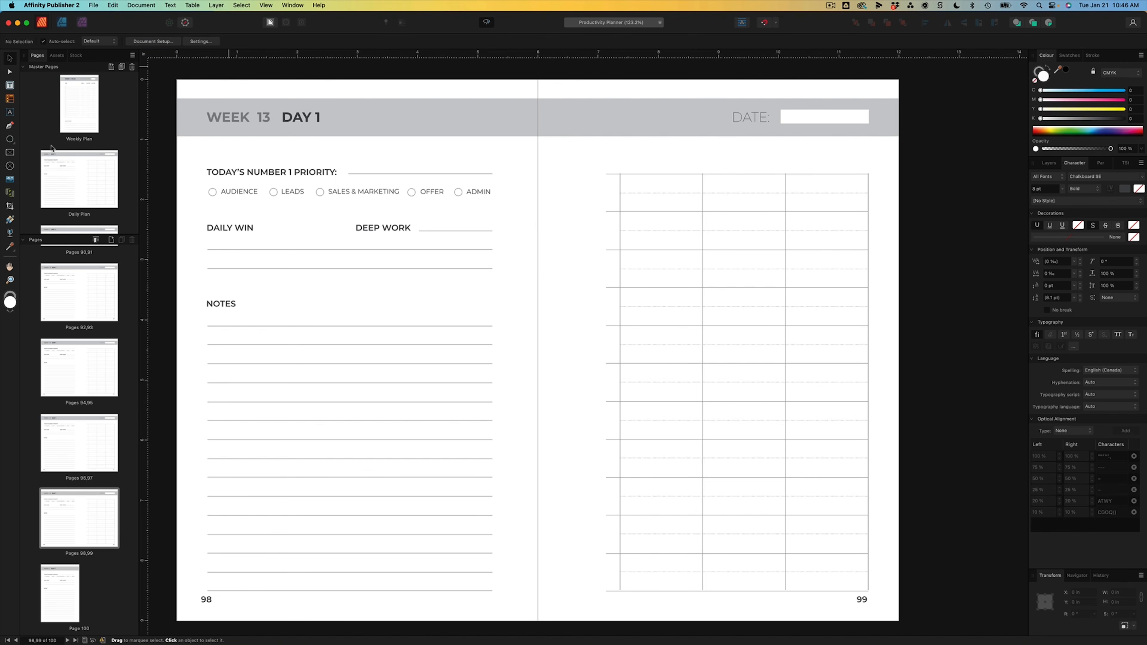
- Look over the Weekly Plan, Daily Plan and Daily Plan WEEK 2 masters and inspect the page number frame on page 98
scroll(98, 183, up, 2)
click(82, 100)
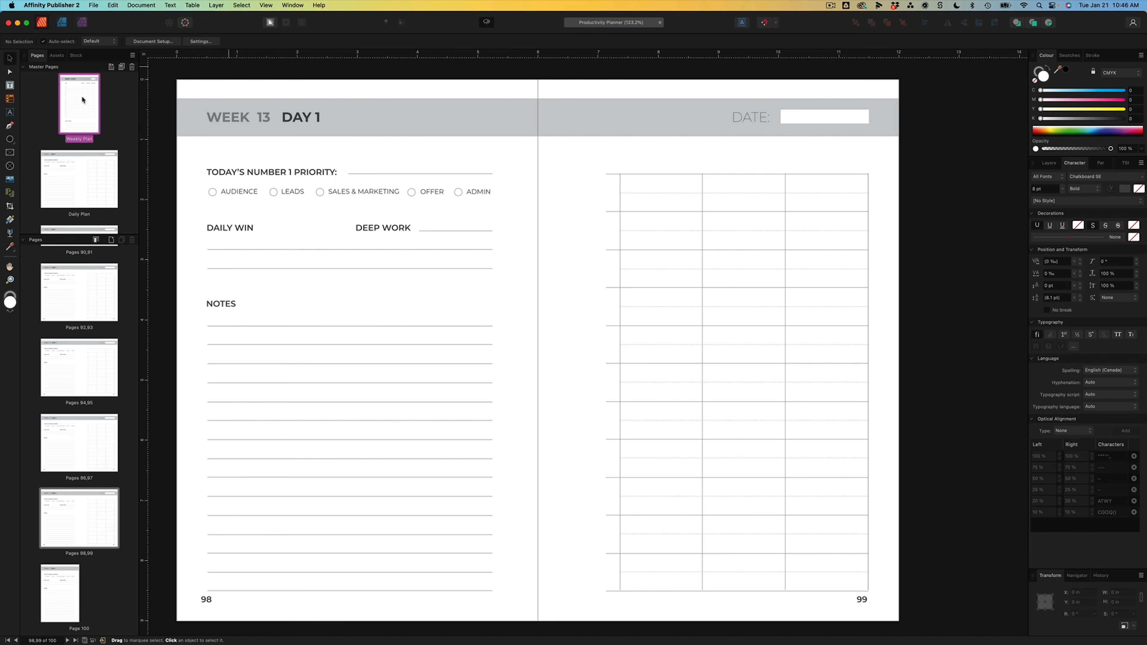
drag(83, 100, 93, 75)
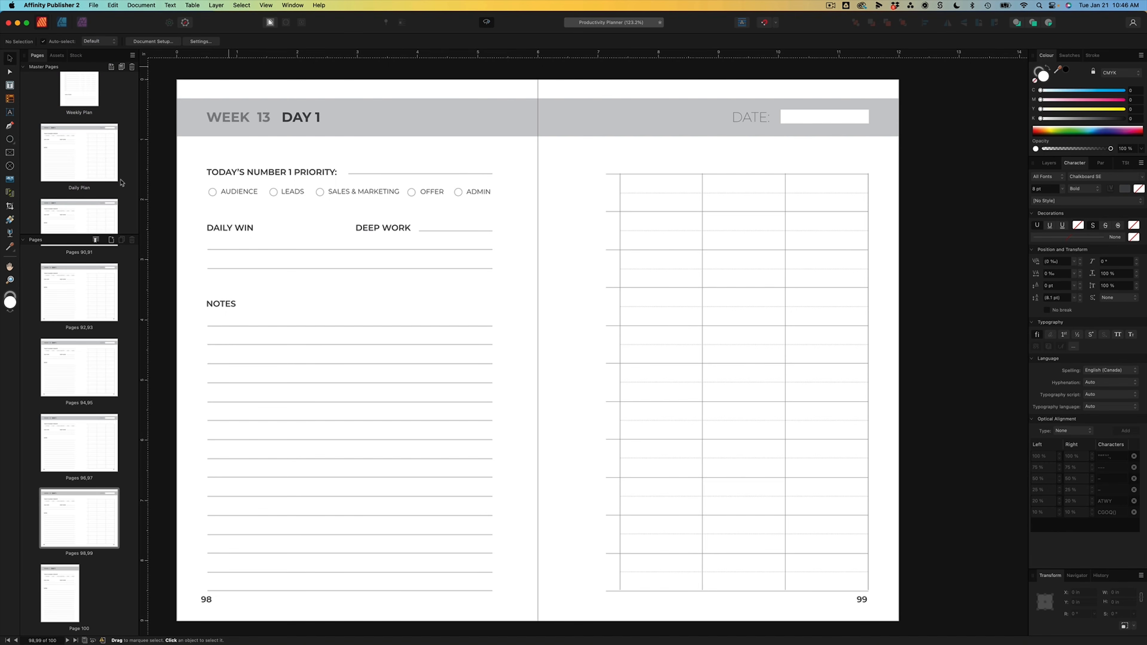
click(91, 170)
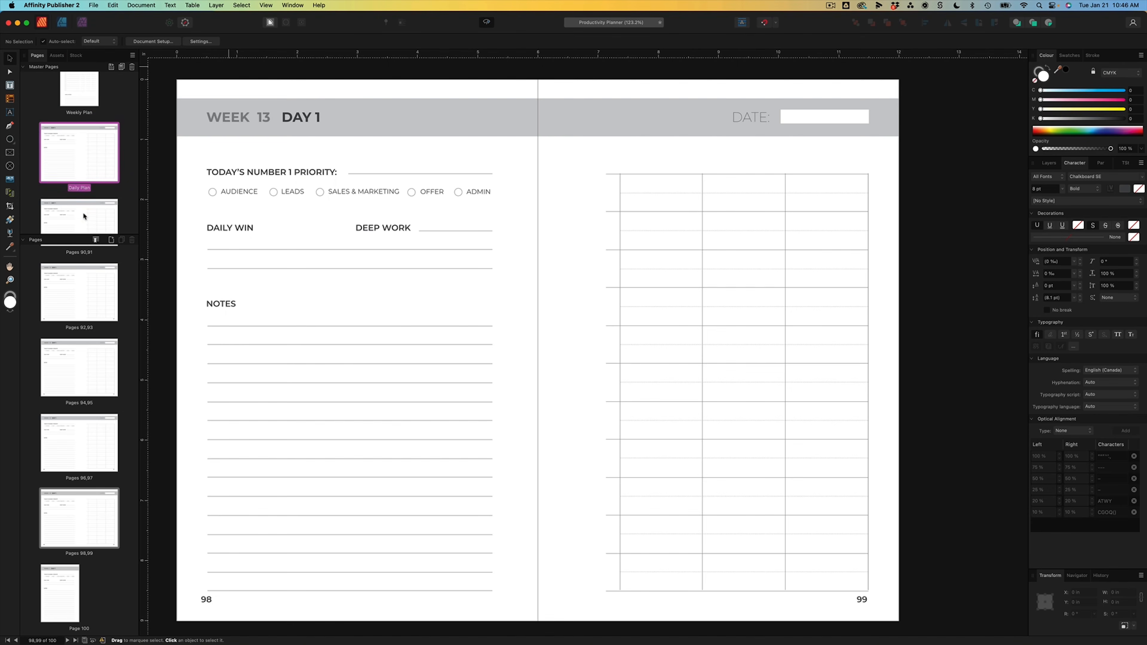
click(85, 216)
scroll(83, 216, down, 3)
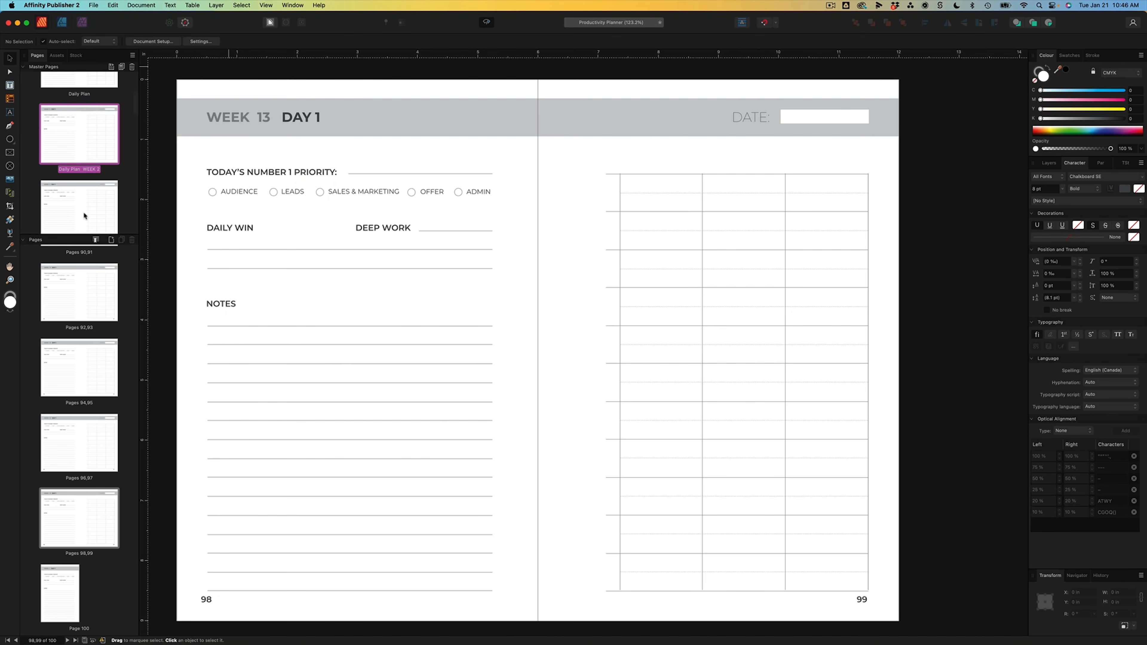
click(209, 605)
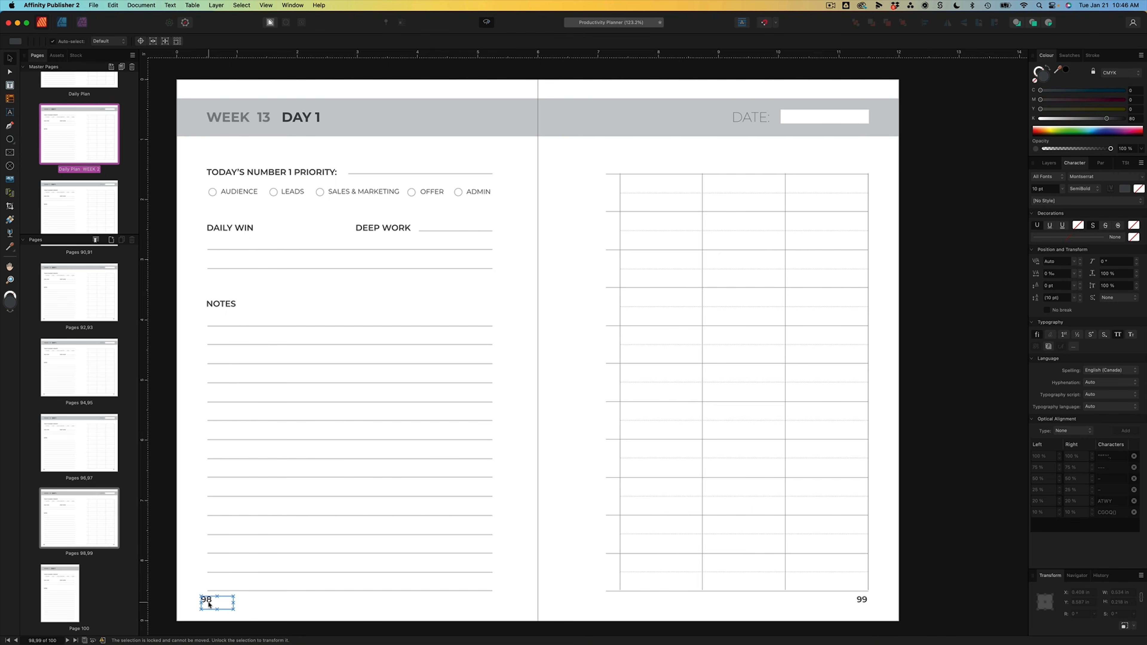
click(197, 598)
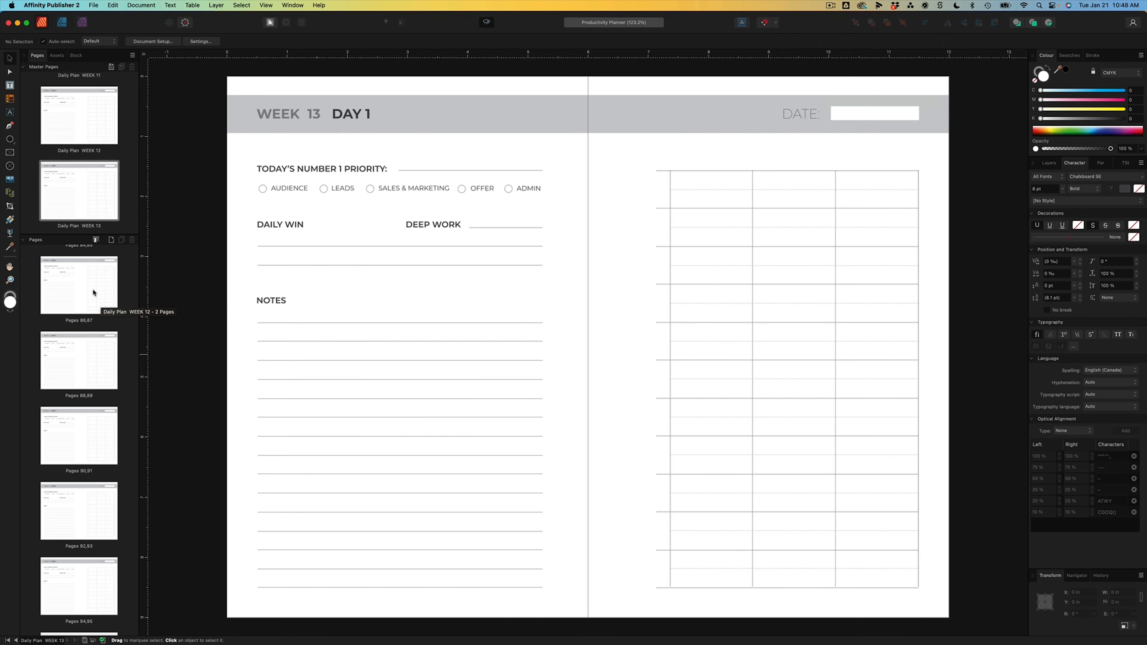
- Add two blank pages without a master after page 37
scroll(93, 292, down, 1)
scroll(93, 292, up, 15)
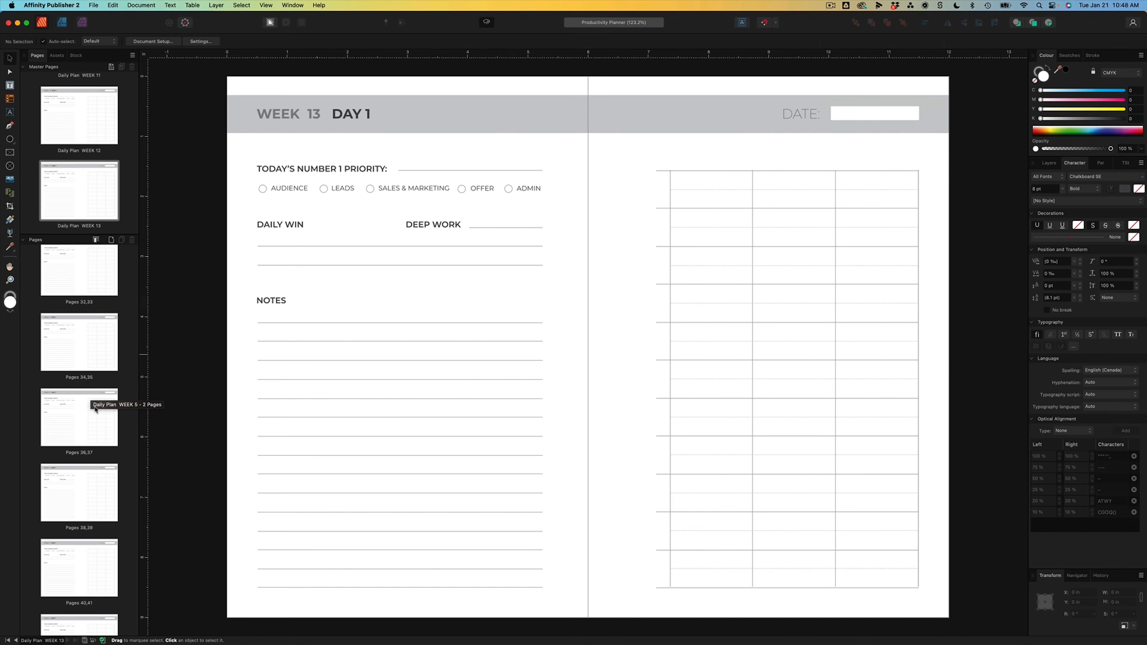
click(99, 426)
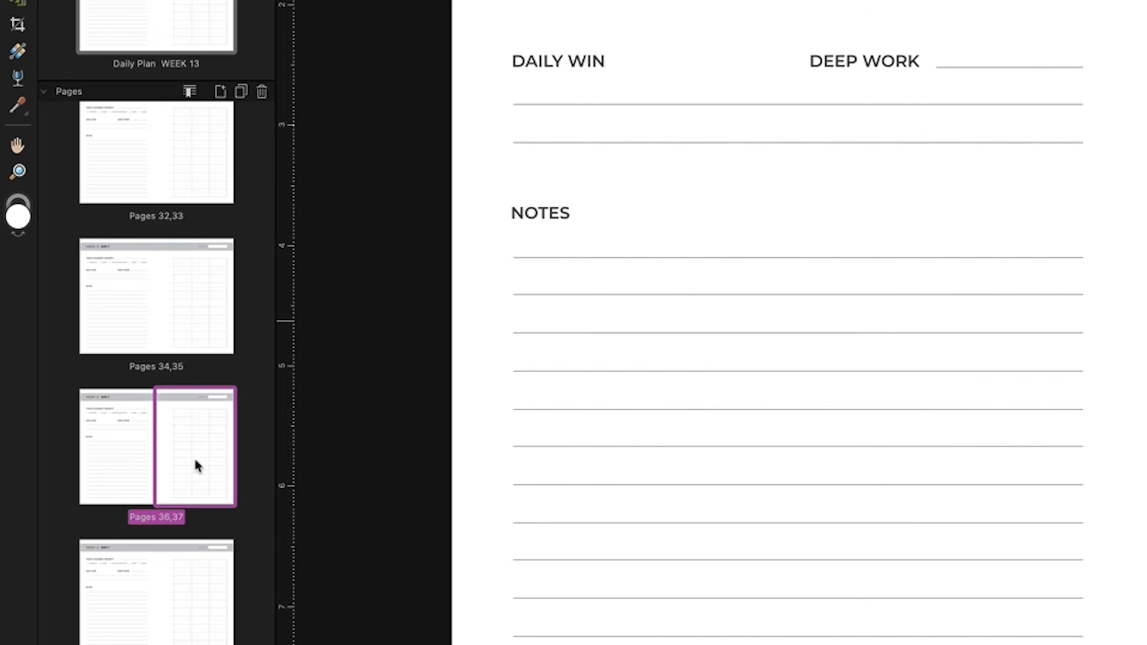
click(219, 94)
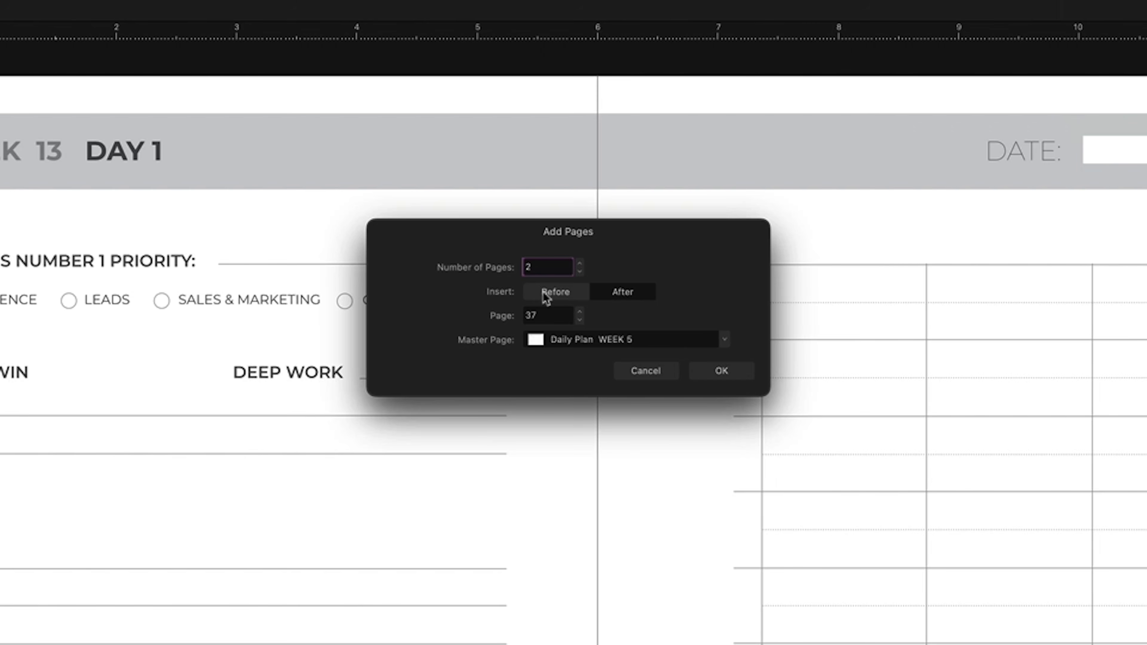
click(610, 293)
click(613, 293)
click(724, 346)
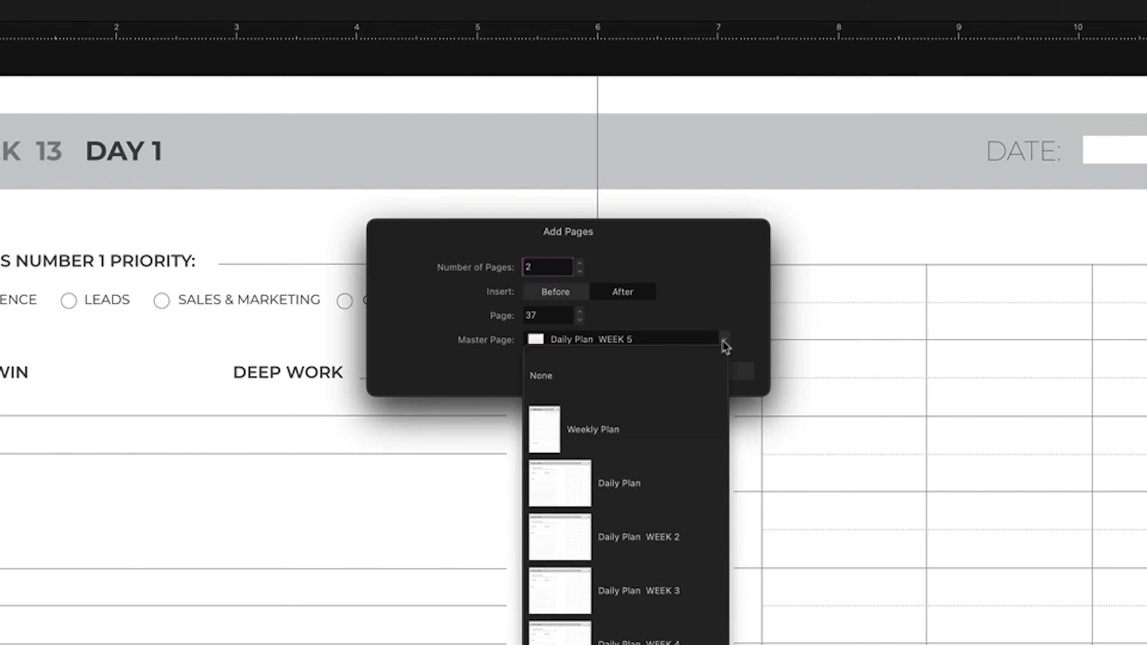
click(547, 383)
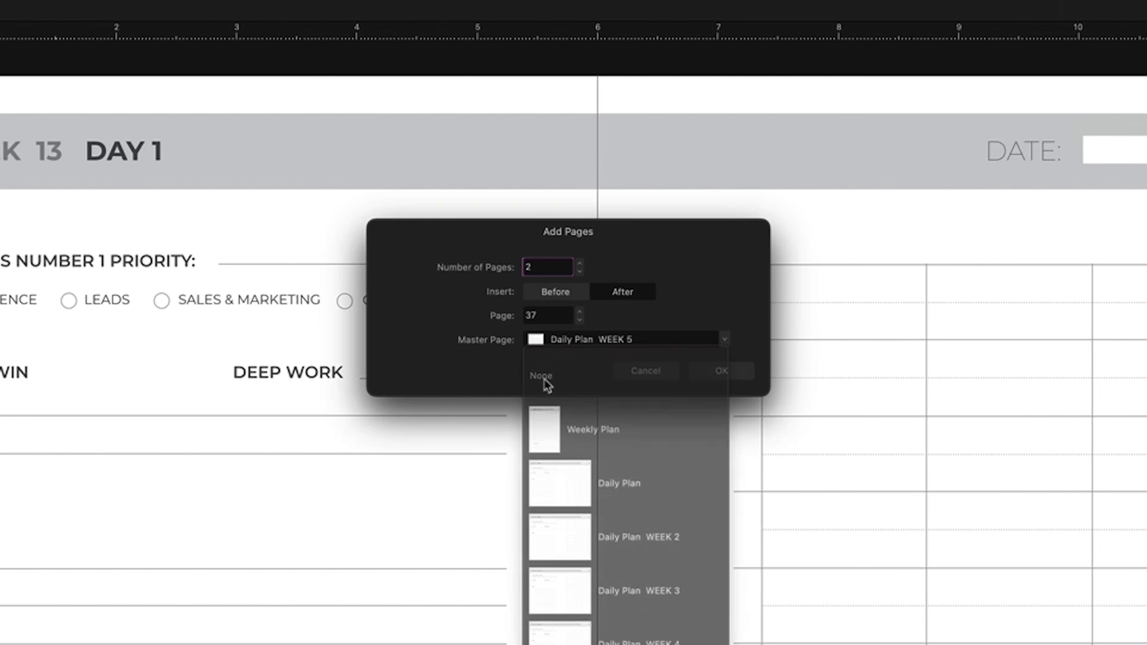
click(721, 371)
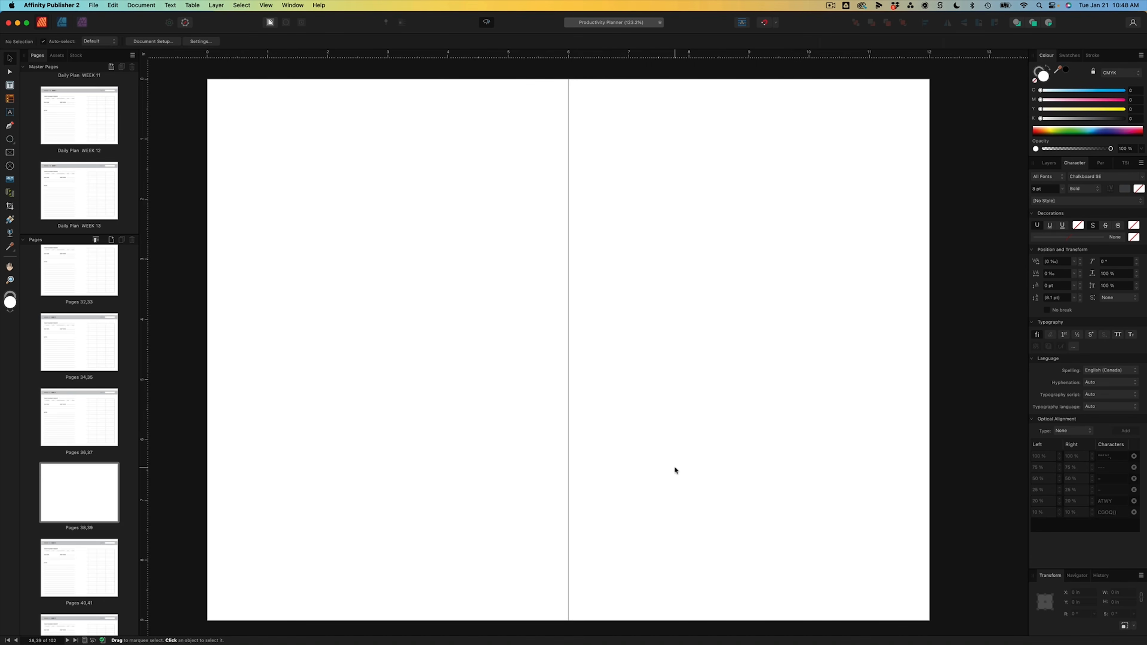
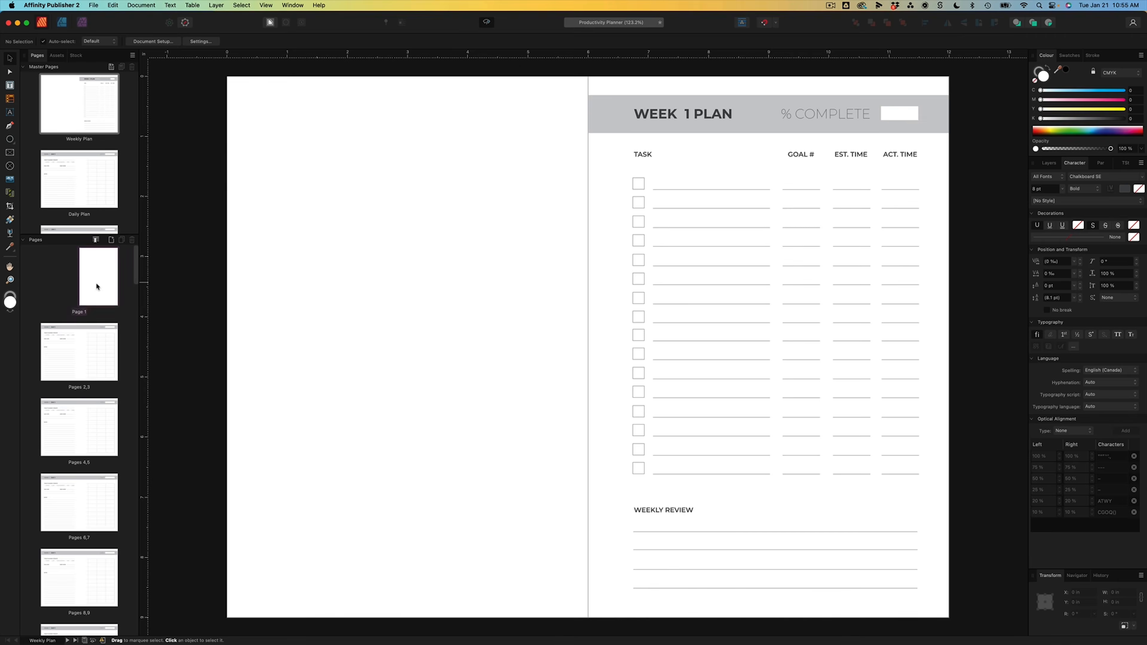
- Add two pages after page 1 using the Weekly Plan master
click(96, 284)
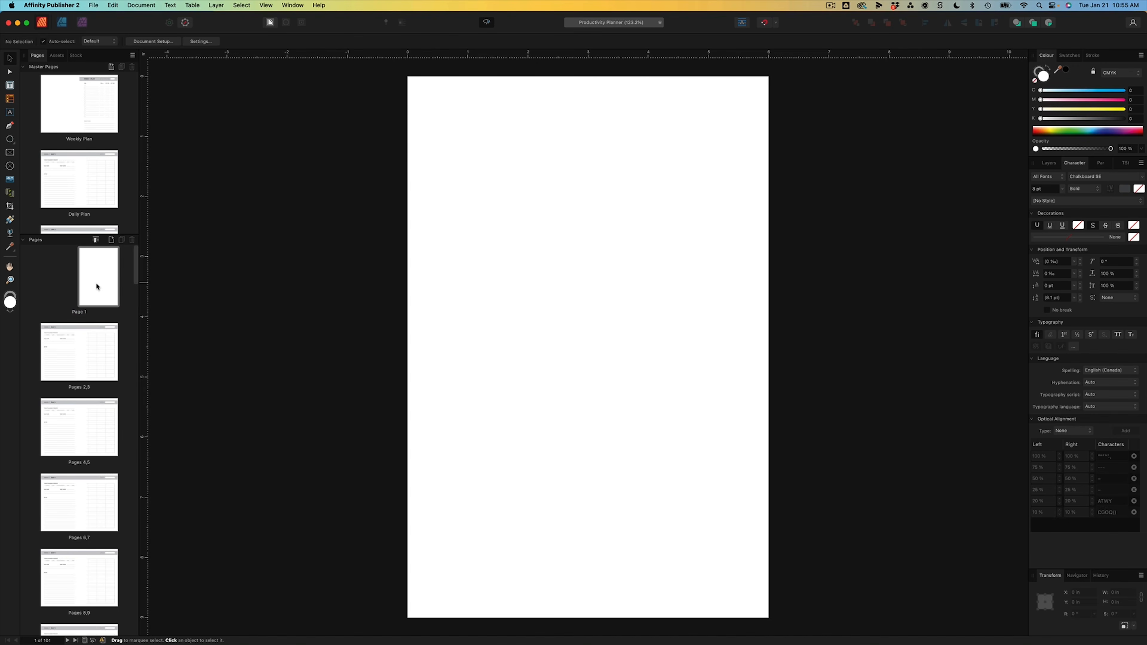
click(113, 240)
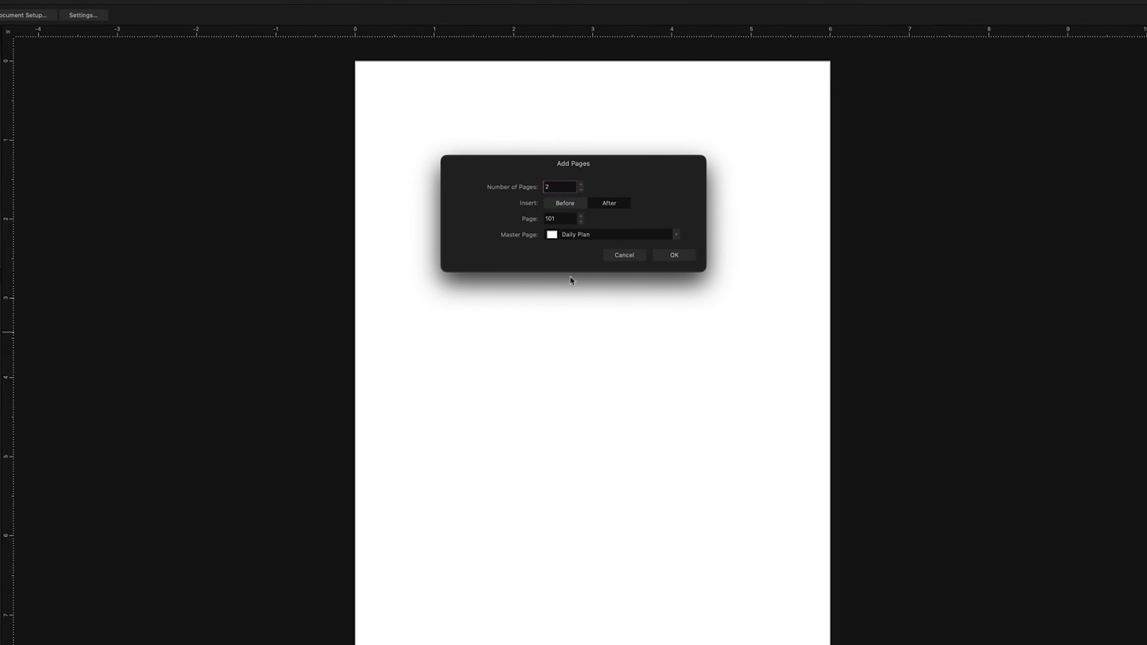
click(572, 202)
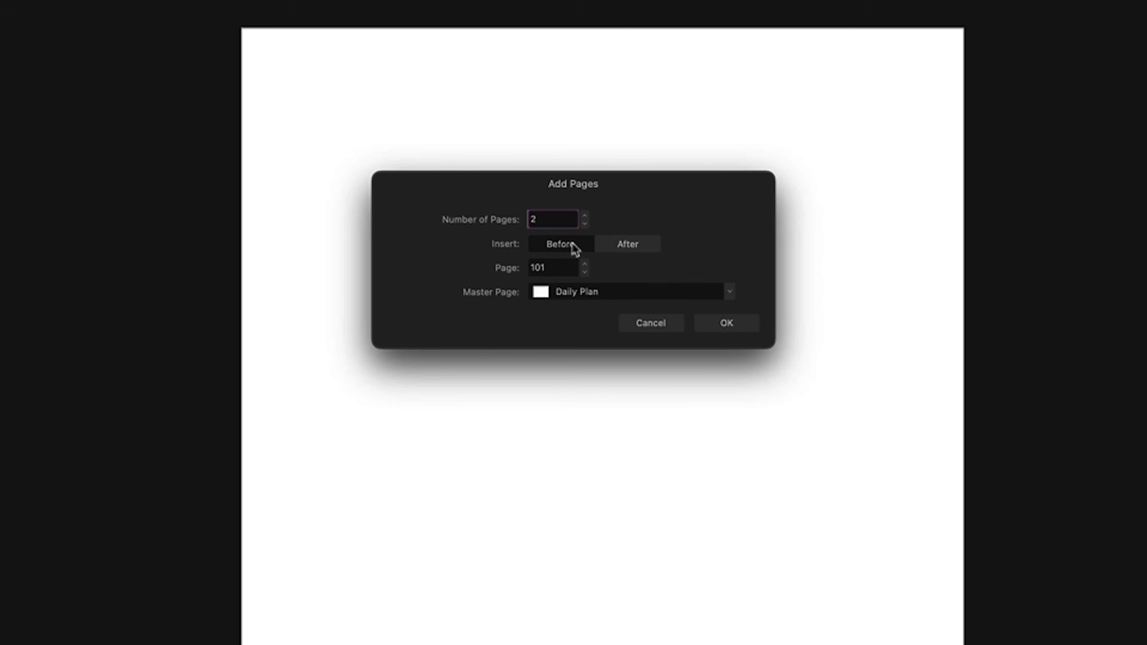
click(647, 247)
click(554, 268)
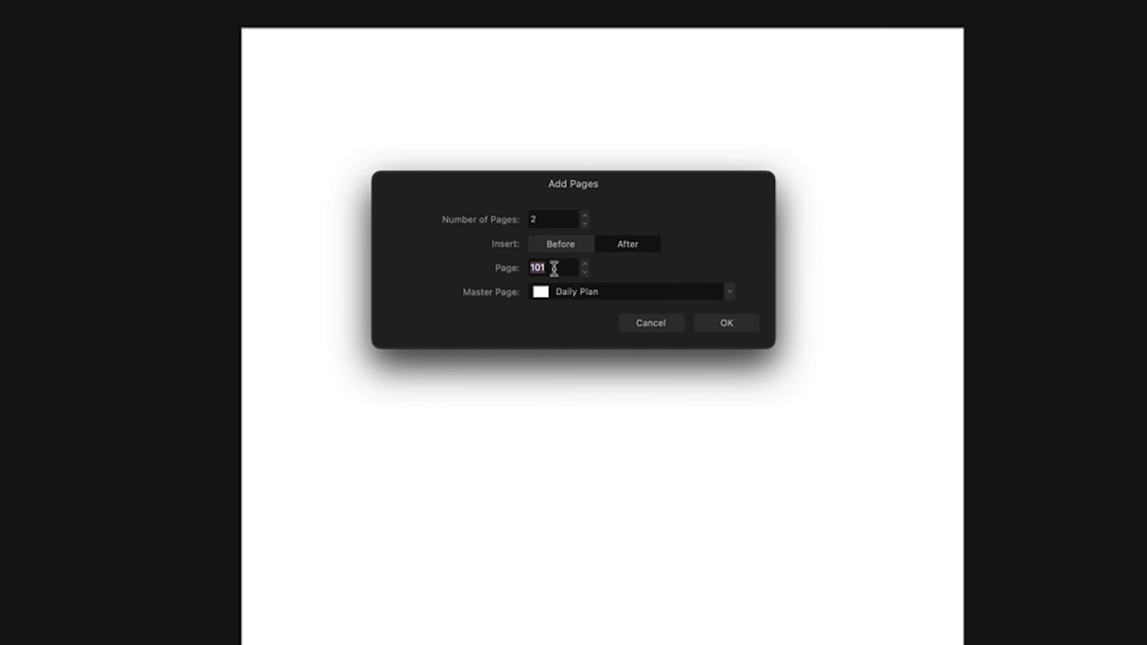
text(1)
click(727, 297)
click(637, 390)
click(738, 333)
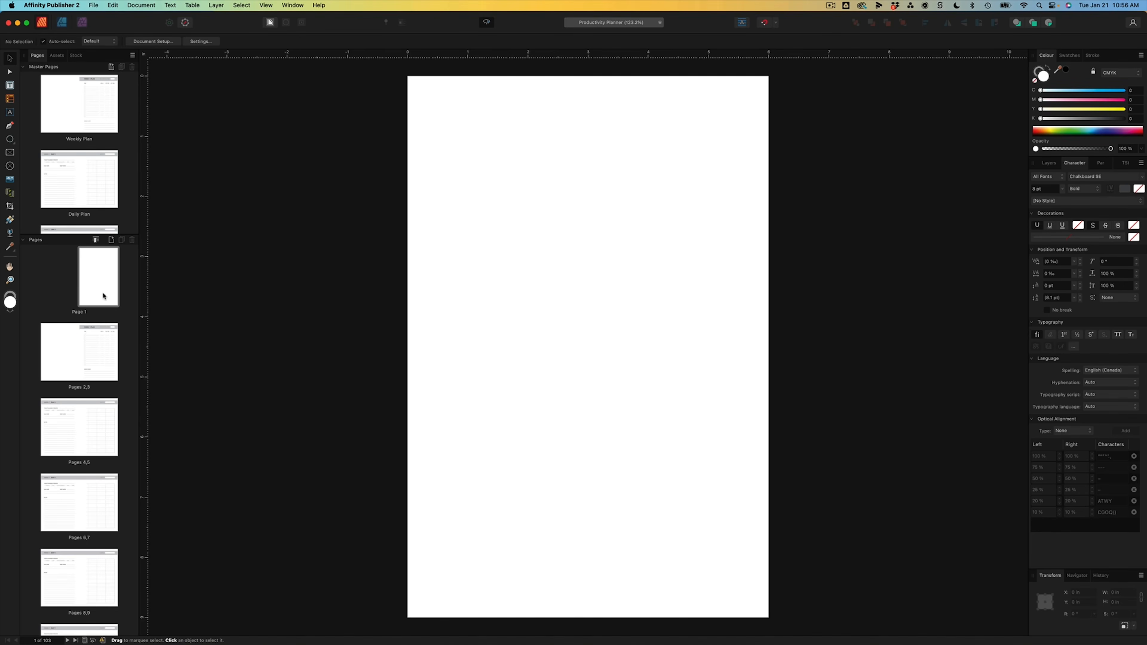
- Create a text frame about 3.37 × 1.31 in on page 1 and enter the title PRODUCTIVITY PLANNER
click(10, 85)
drag(491, 241, 694, 320)
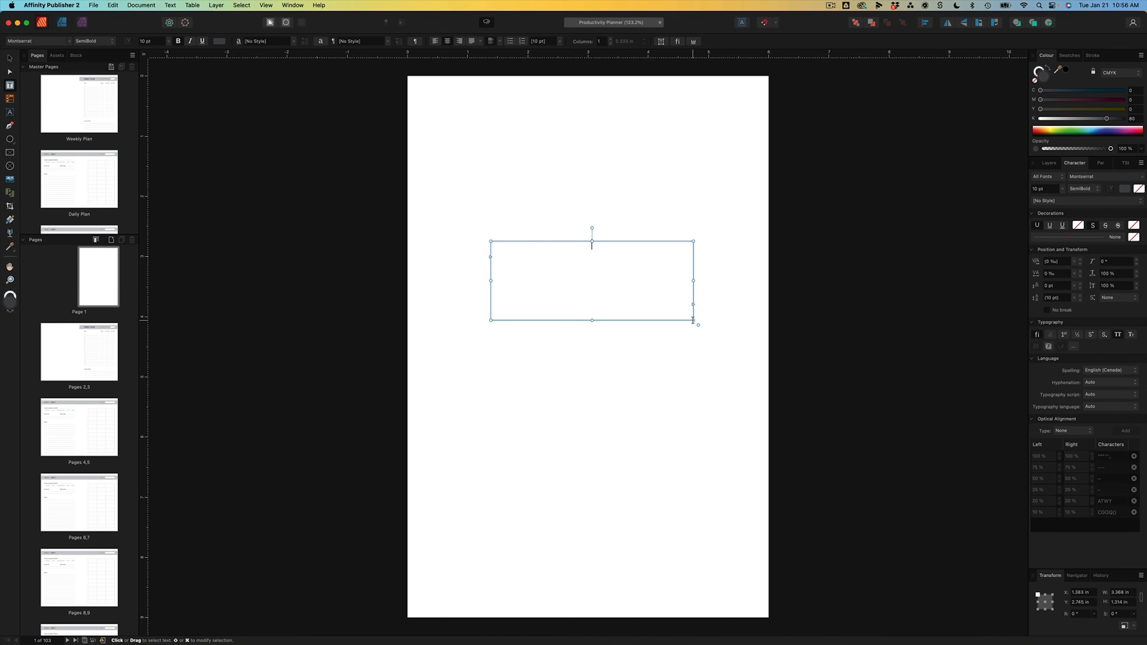
text(PRODUCTIVITY PLANNER)
- Set the title text to 18 pt ExtraBold and widen its frame to about 4.11 in so it fits on one line
key(super+a)
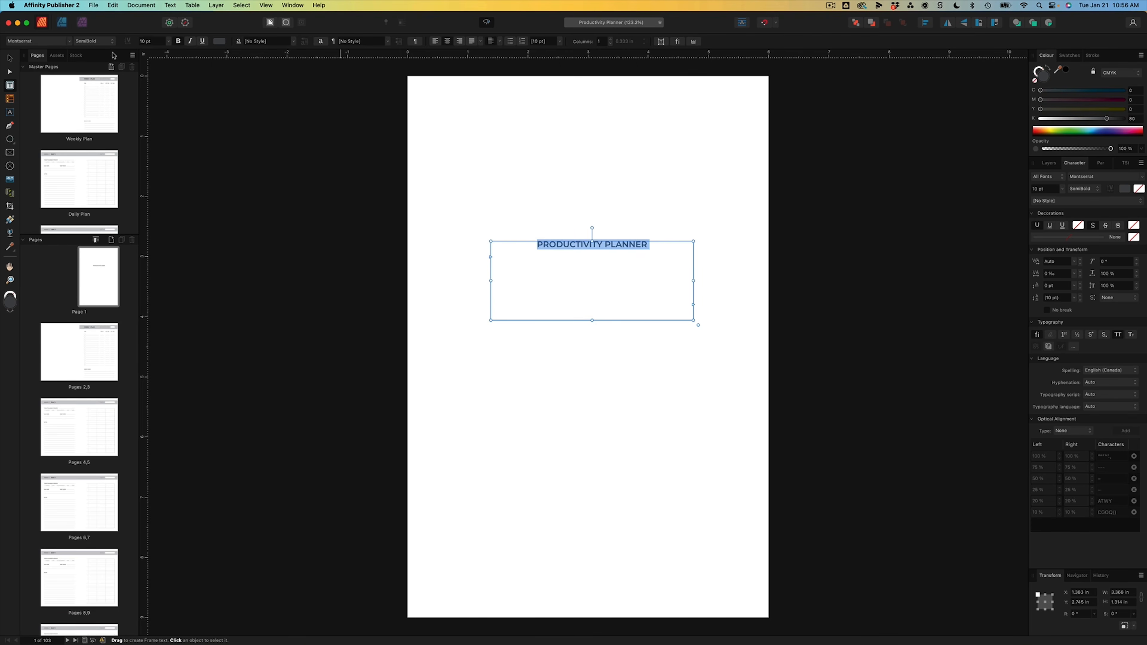
click(154, 172)
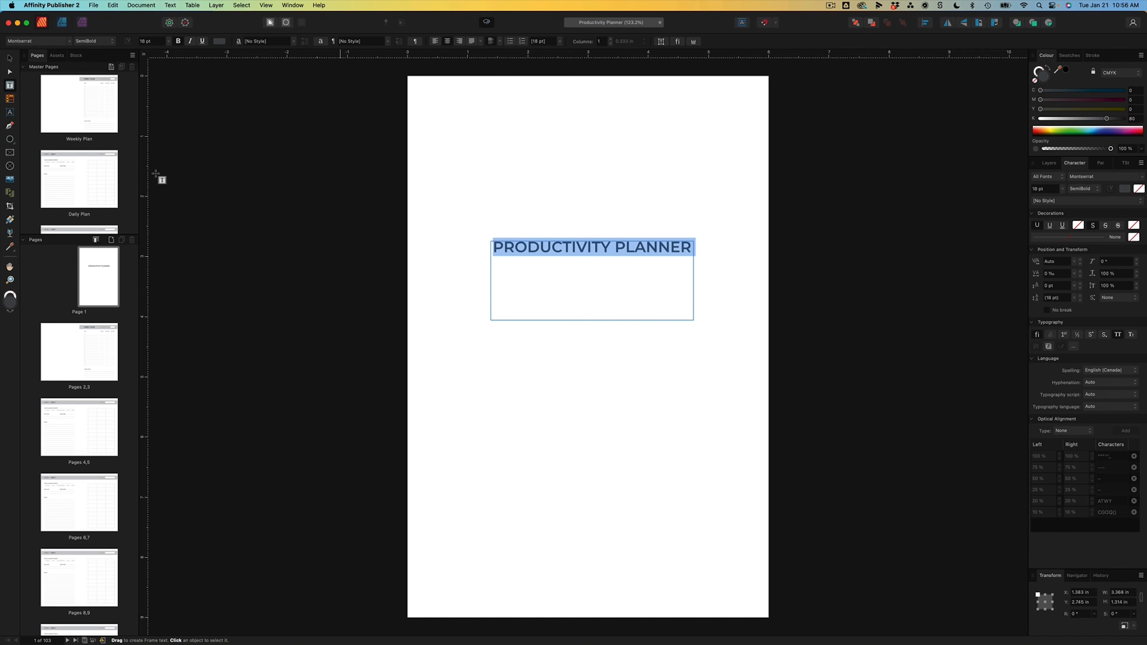
click(94, 41)
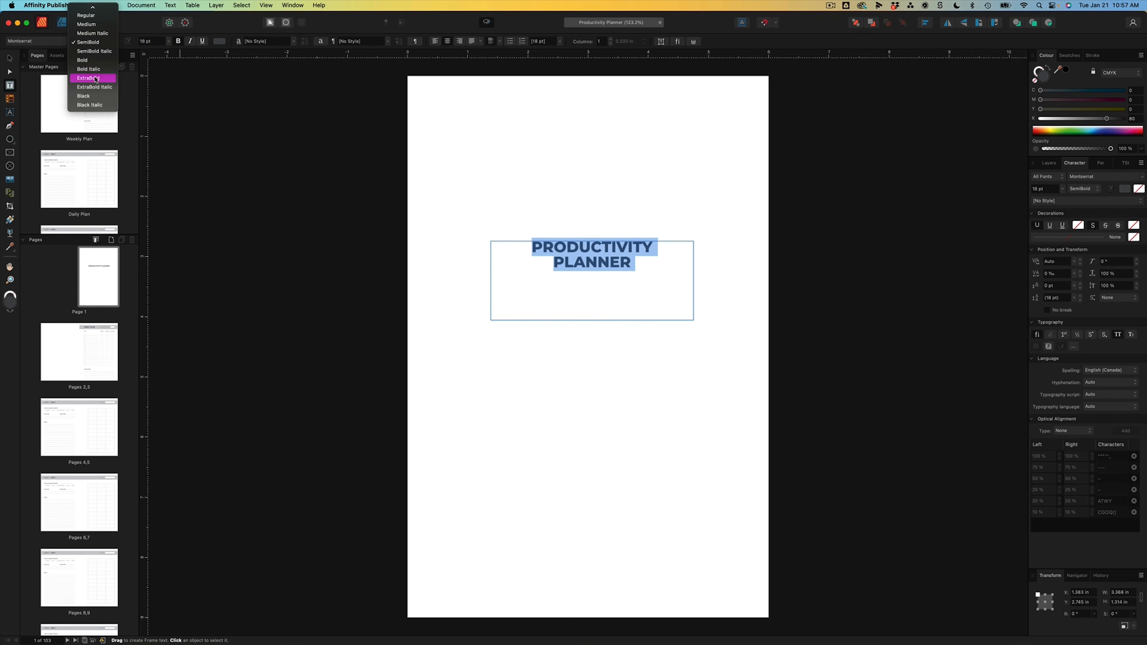
click(95, 79)
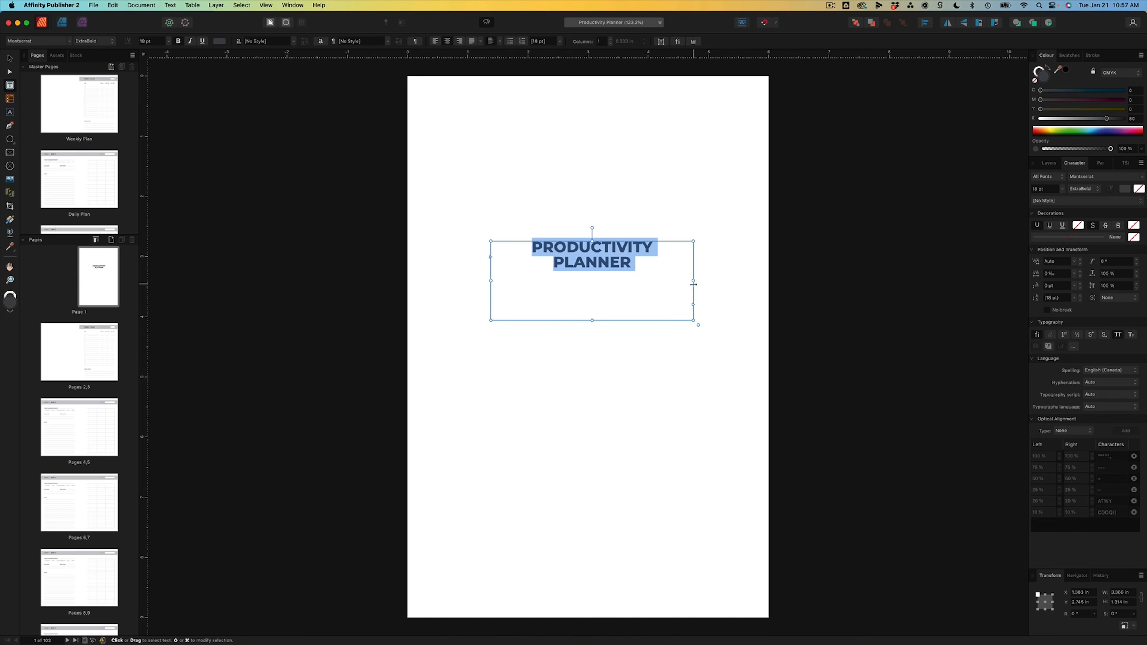
drag(694, 281, 739, 281)
- Increase the tracking of the PRODUCTIVITY PLANNER title to 110 ‰
click(543, 247)
triple_click(542, 247)
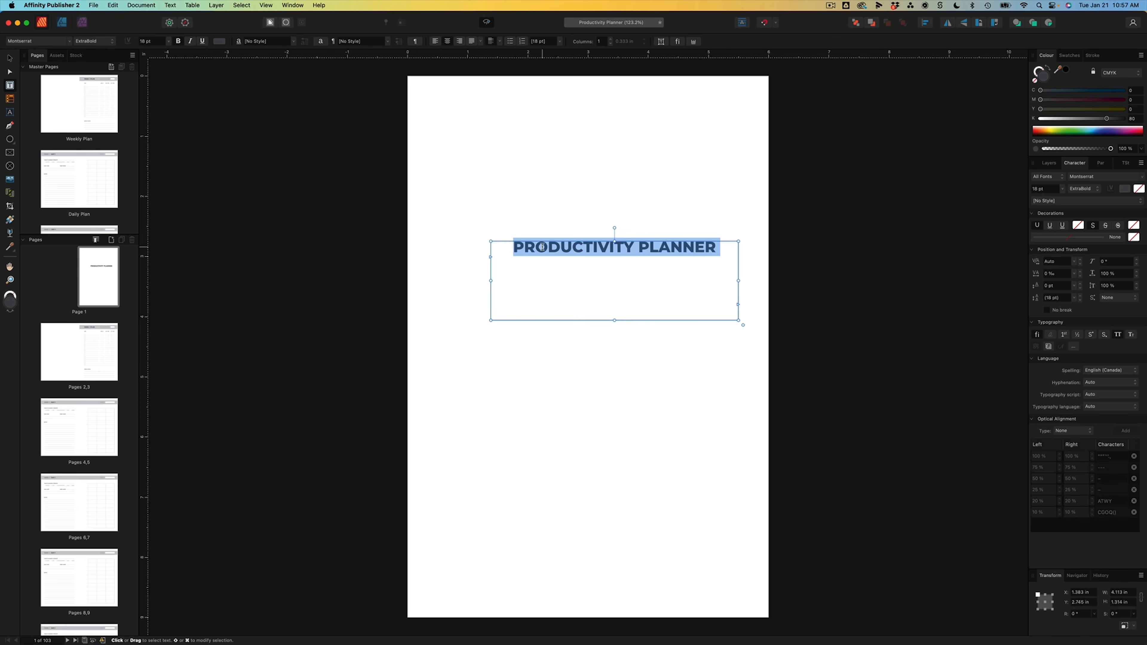
key(alt+Right)
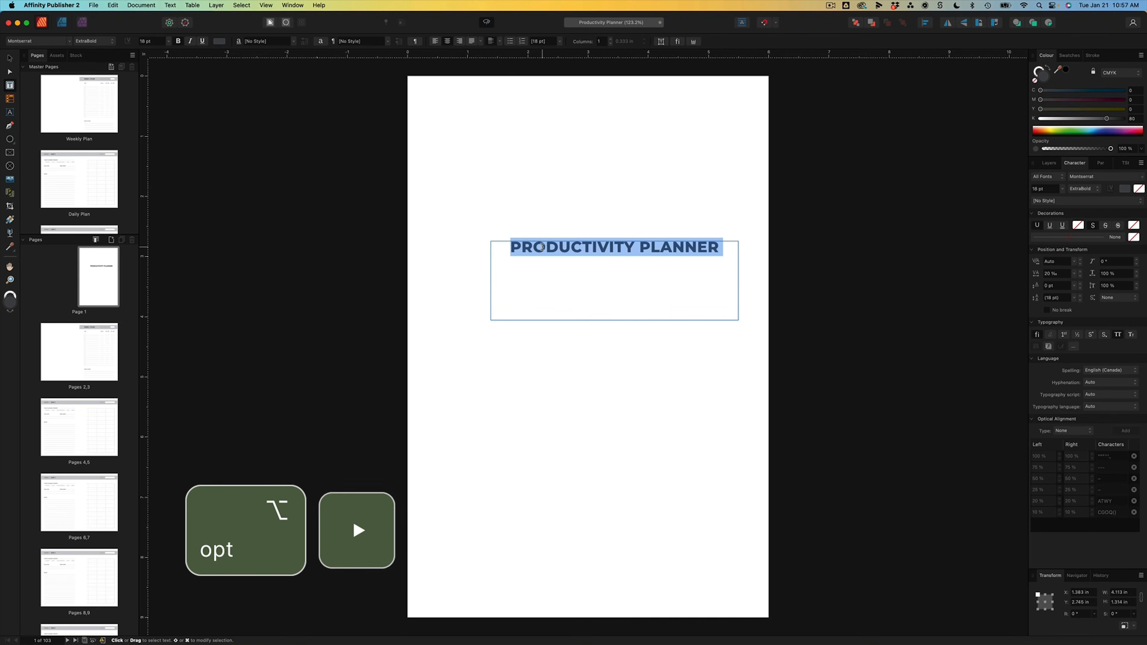
key(alt+Right)
key(alt+Right)
key(alt+Right)
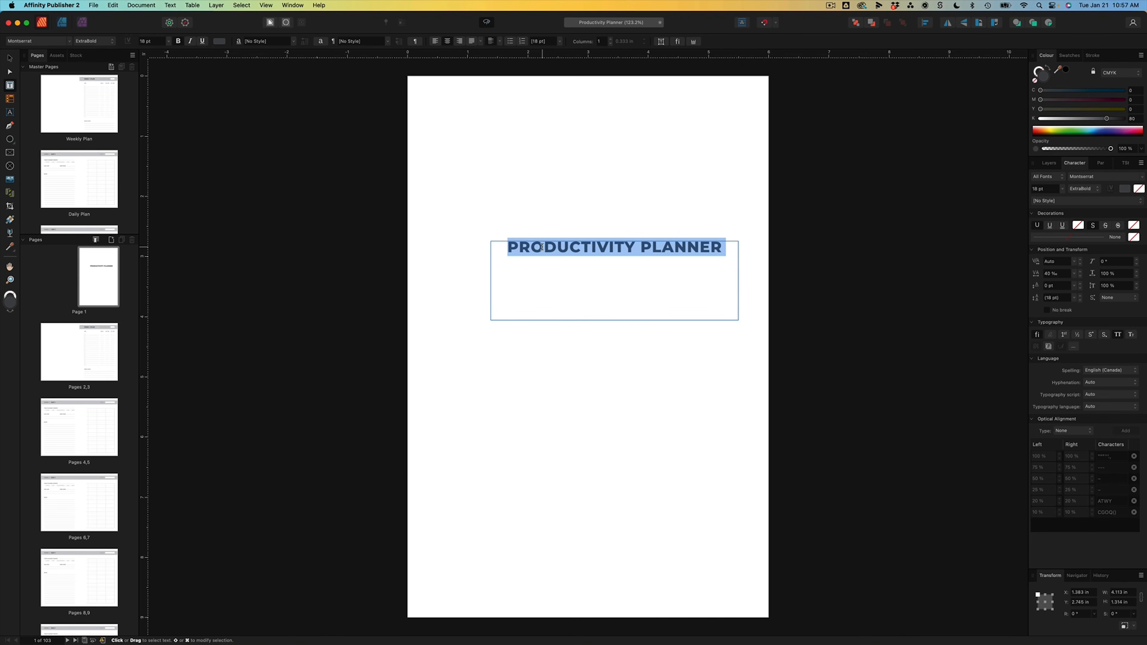
key(alt+Right)
key(alt+Right)
key(alt+Right)
key(alt+Right)
key(alt+Right)
key(alt+Right)
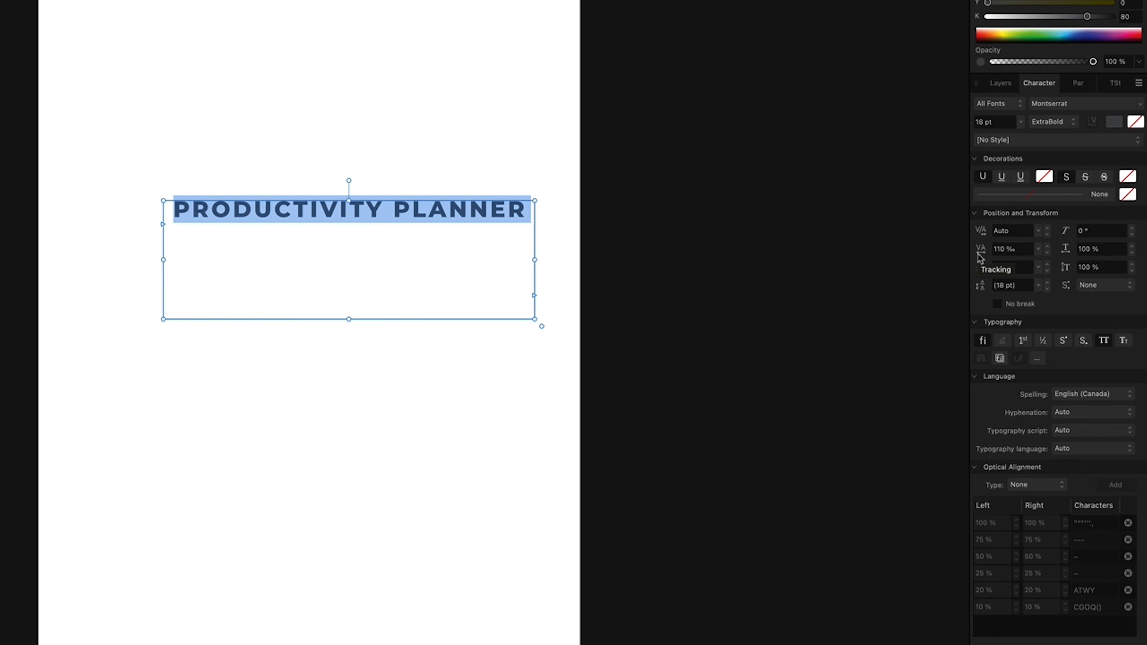
click(1038, 267)
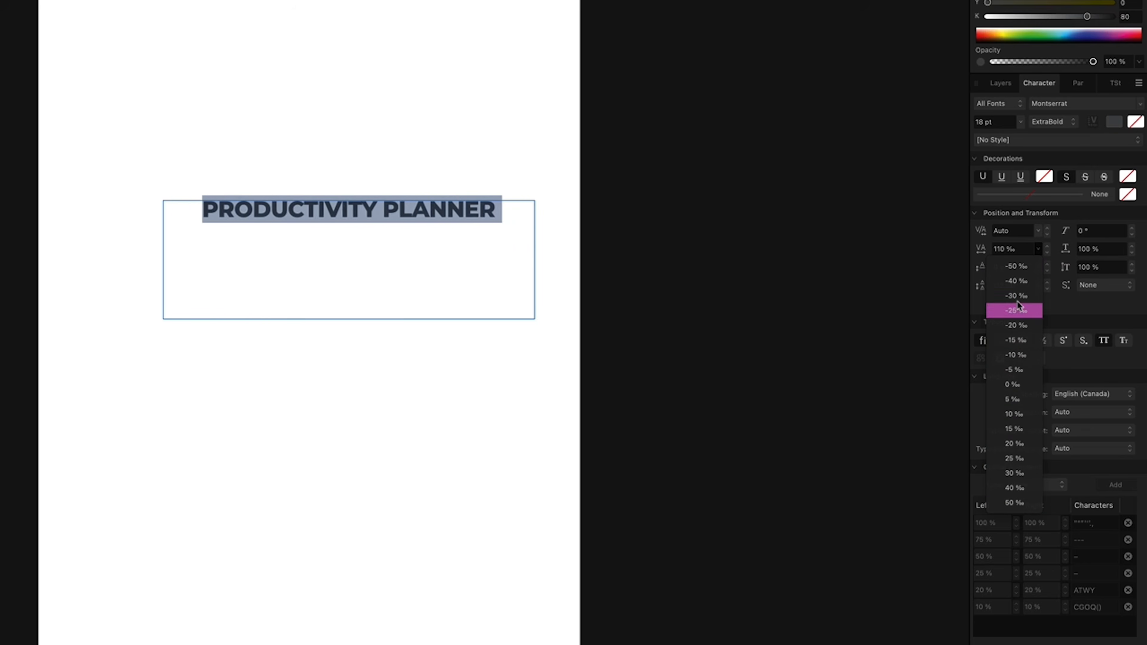
click(1012, 248)
key(Escape)
key(Escape)
- Center the title frame horizontally on page 1
click(236, 468)
click(347, 207)
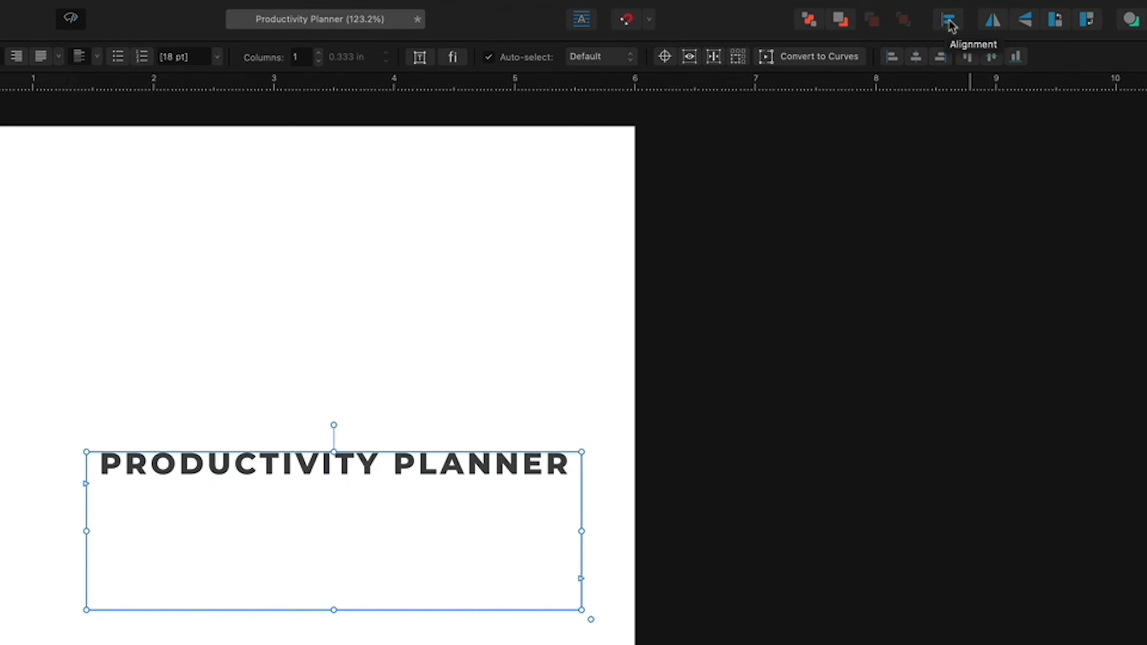
click(949, 22)
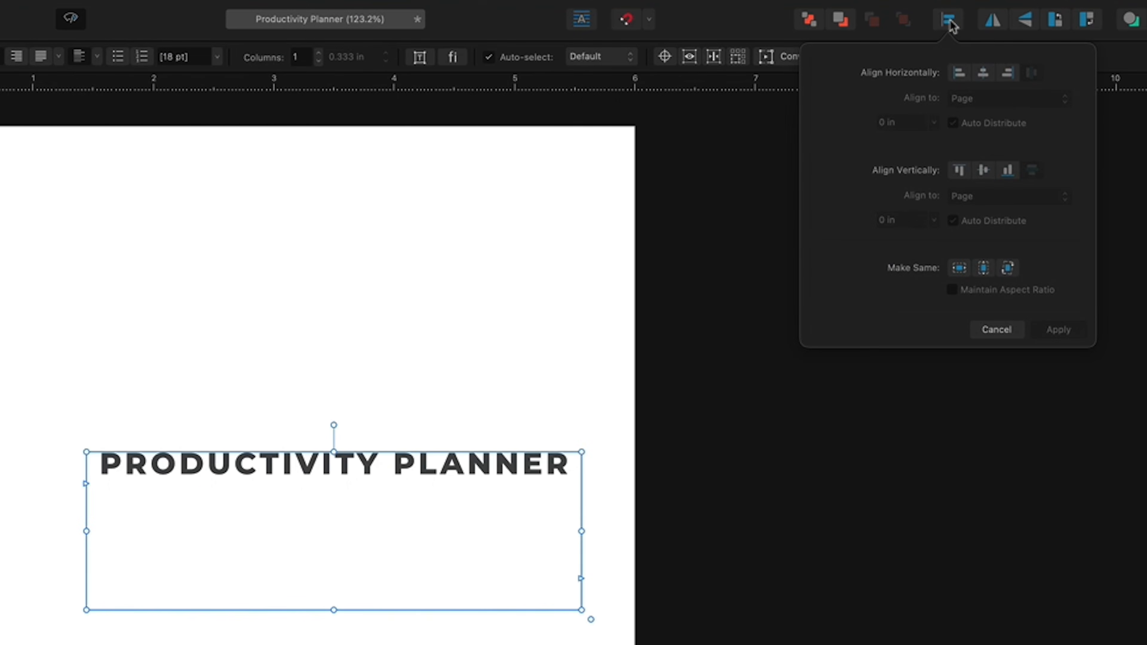
click(985, 75)
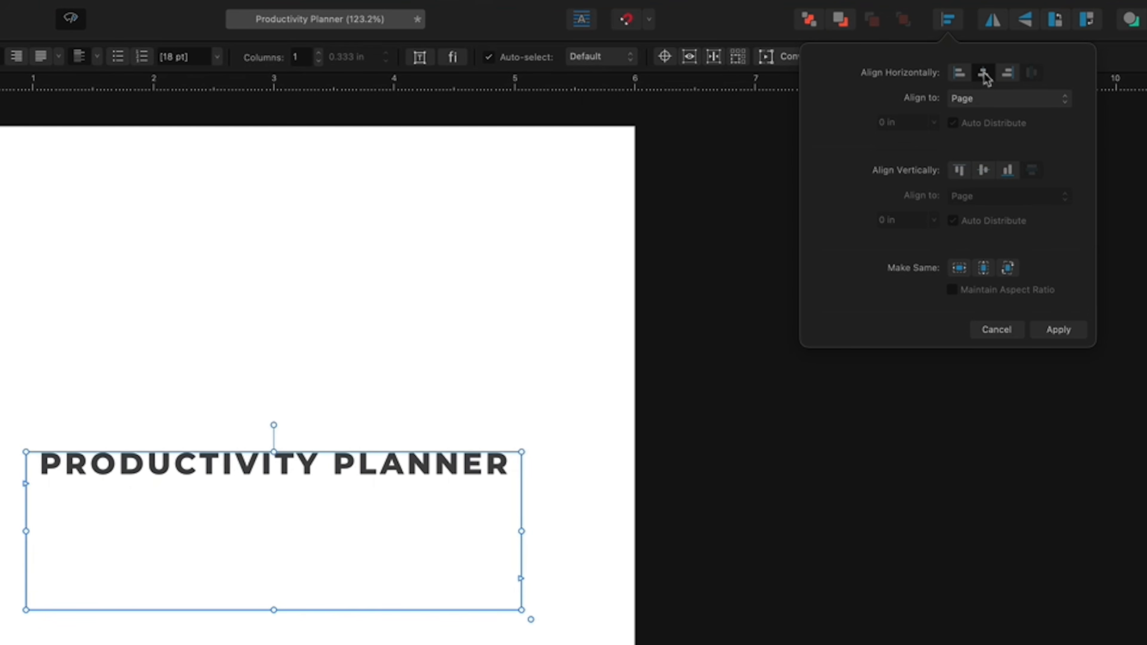
click(205, 327)
- Shorten the title frame to fit its text and move the title slightly lower on page 1
click(277, 464)
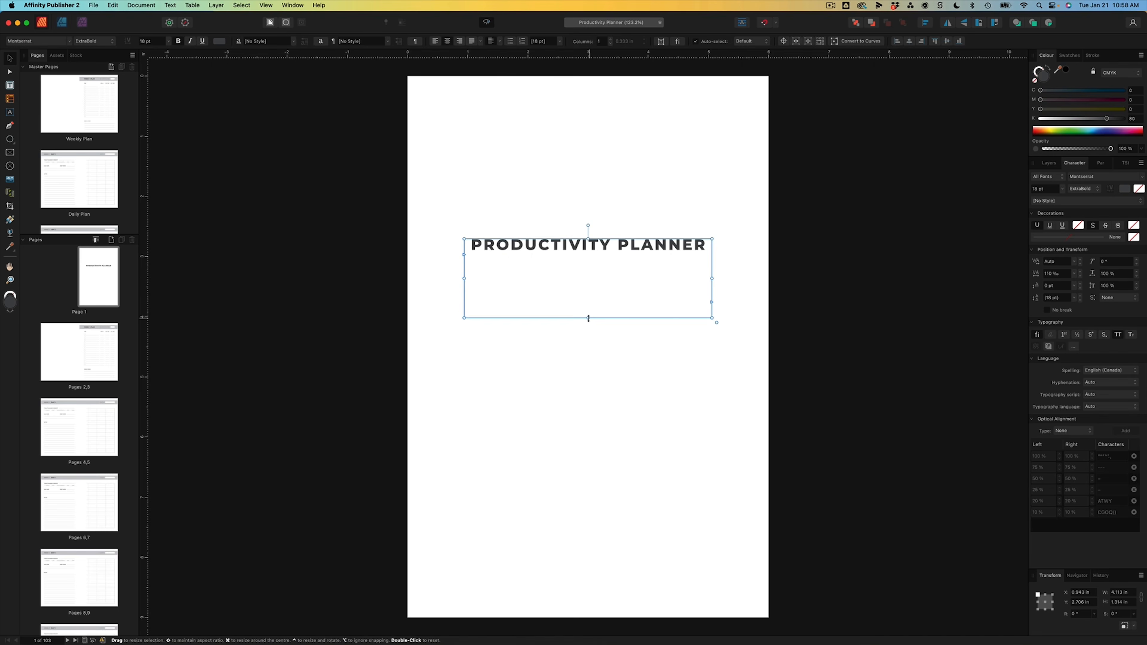
drag(589, 318, 637, 260)
click(644, 202)
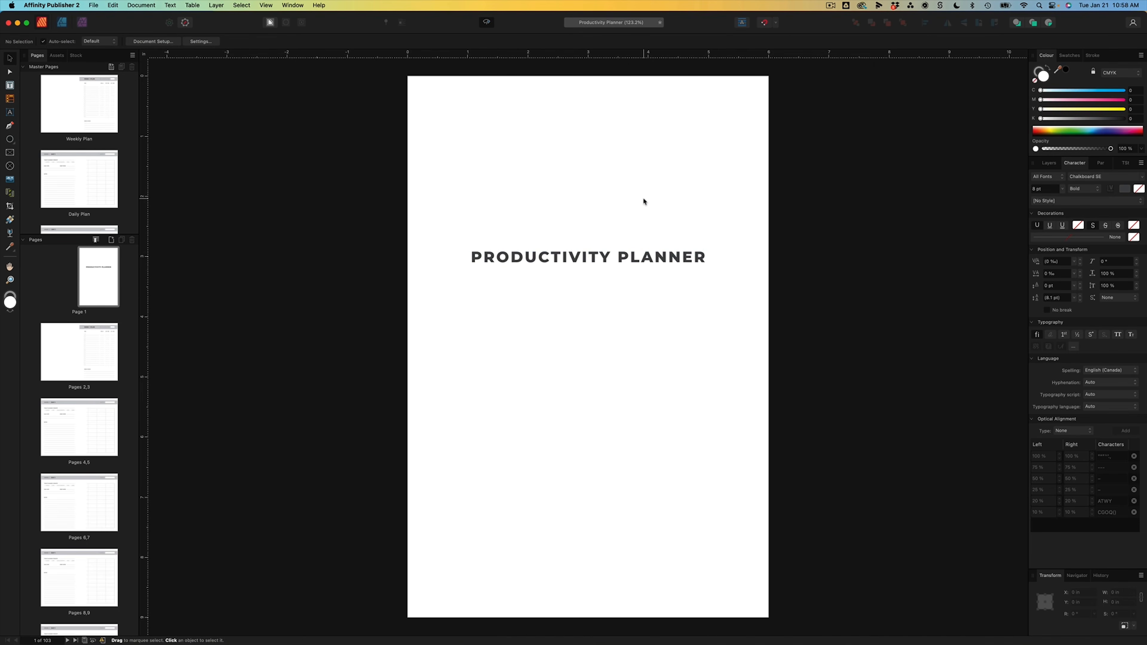
- Add two blank pages without a master after page 1
click(111, 240)
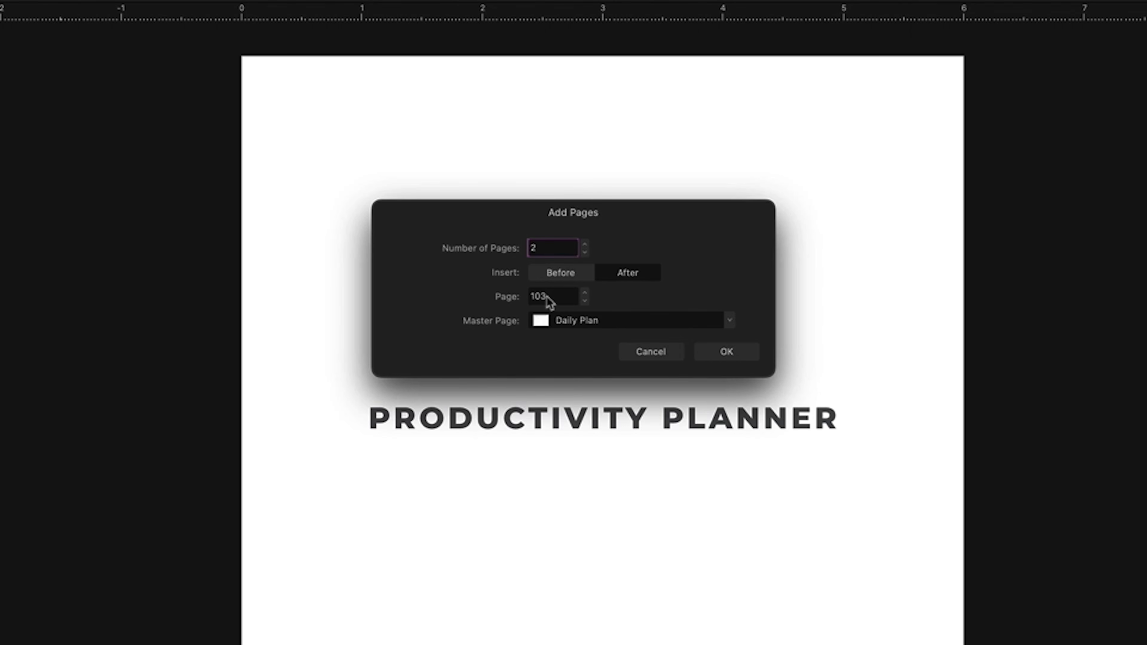
double_click(547, 297)
text(1)
click(730, 320)
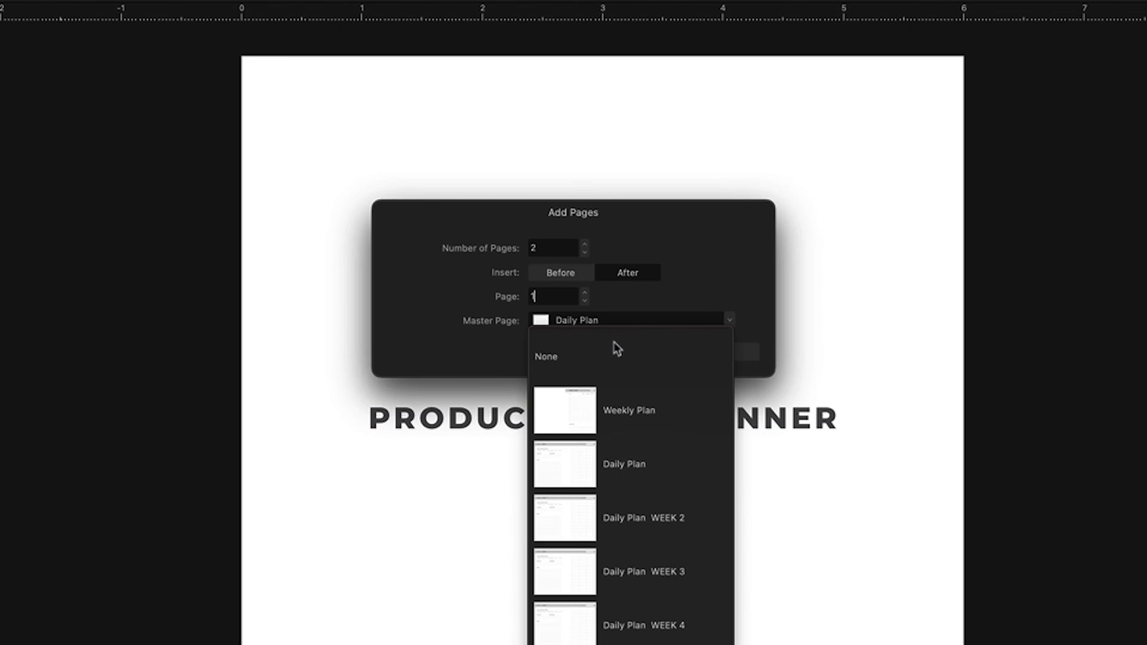
click(550, 366)
scroll(331, 429, left, 3)
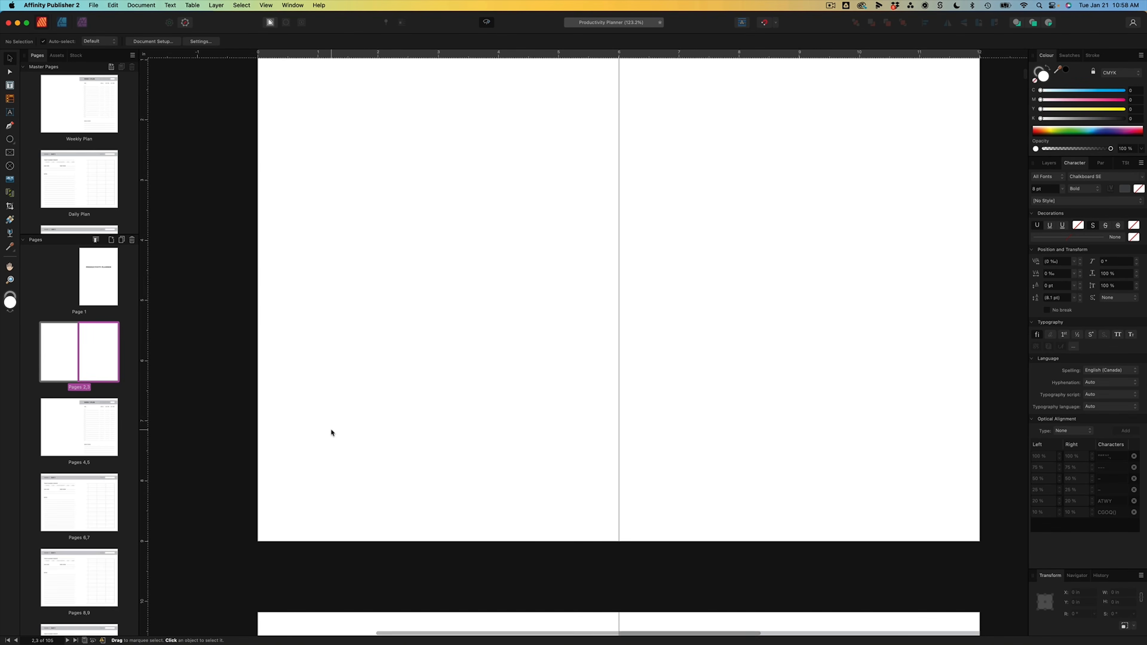
- Place a vertical ruler guide about 0.5 in from the outer edge of page 2
scroll(332, 433, down, 3)
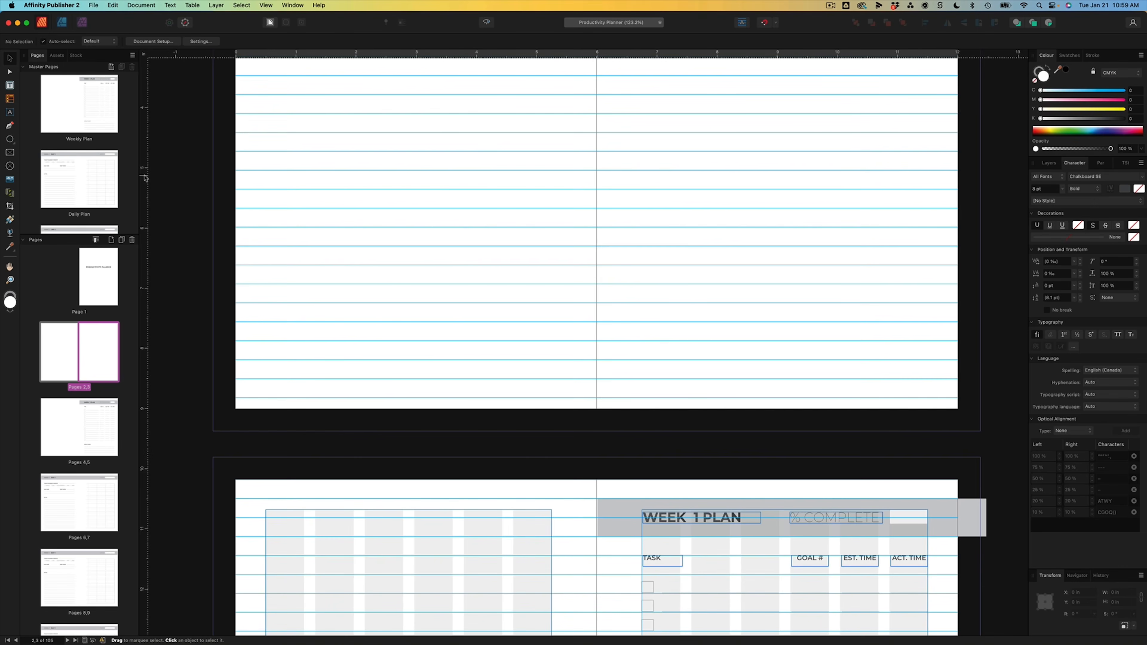
click(266, 5)
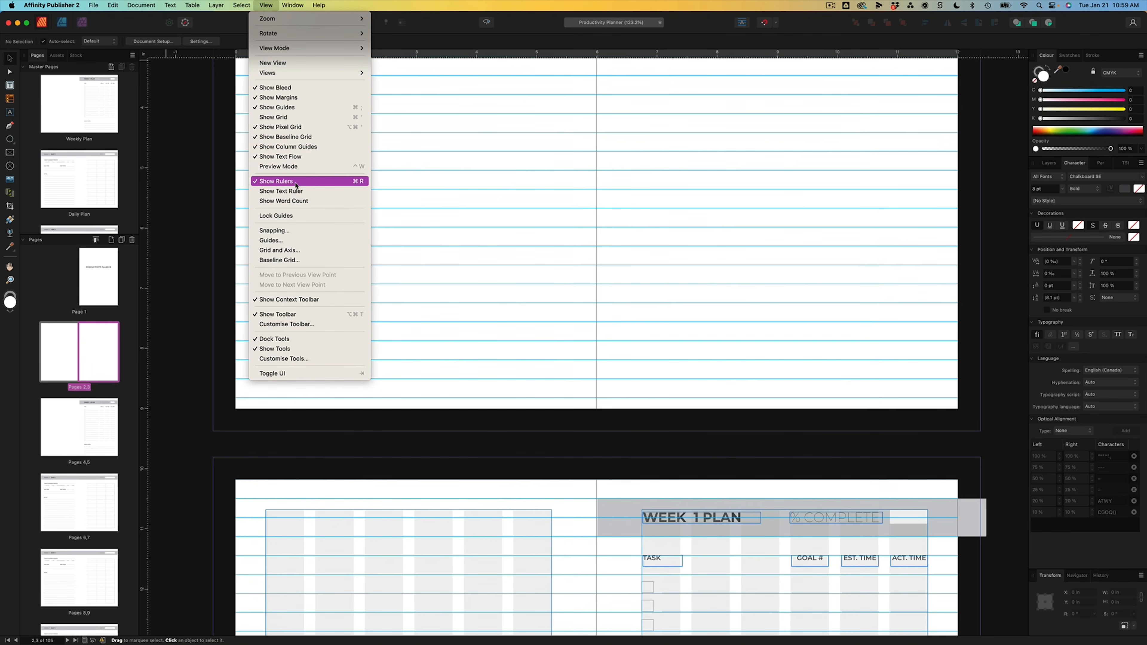
click(143, 161)
drag(143, 161, 266, 201)
- Create a text frame about 1.95 × 0.33 in against the guide near the foot of page 2, set to left-aligned 12 pt Bold
click(9, 85)
drag(267, 342, 383, 359)
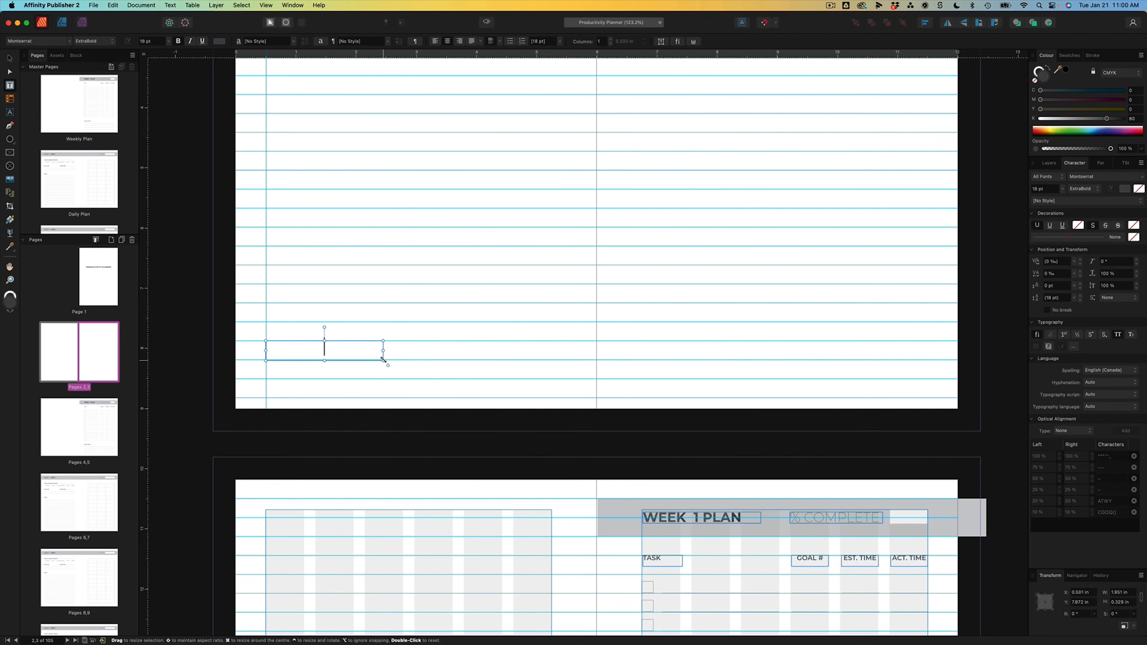
click(168, 41)
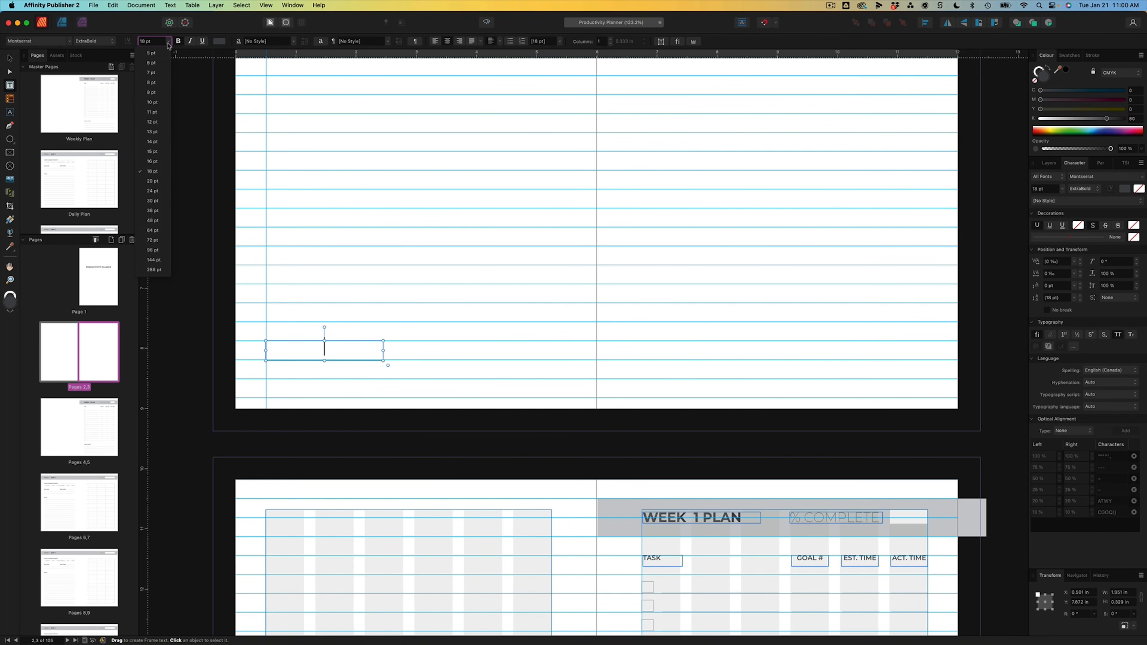
click(156, 123)
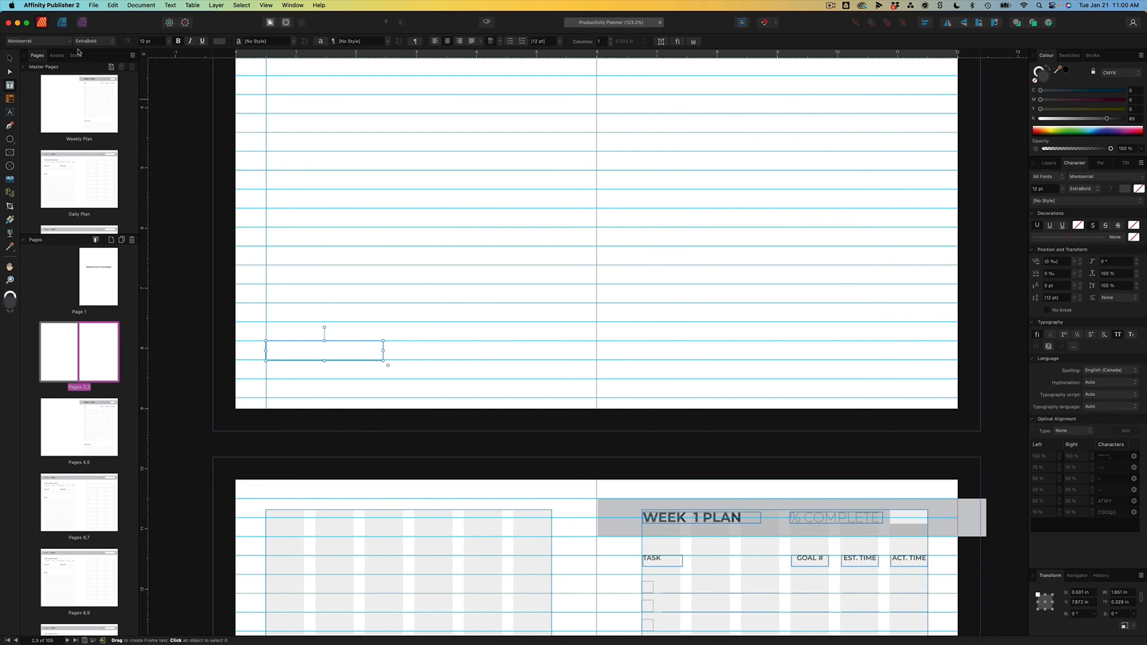
click(90, 41)
click(92, 25)
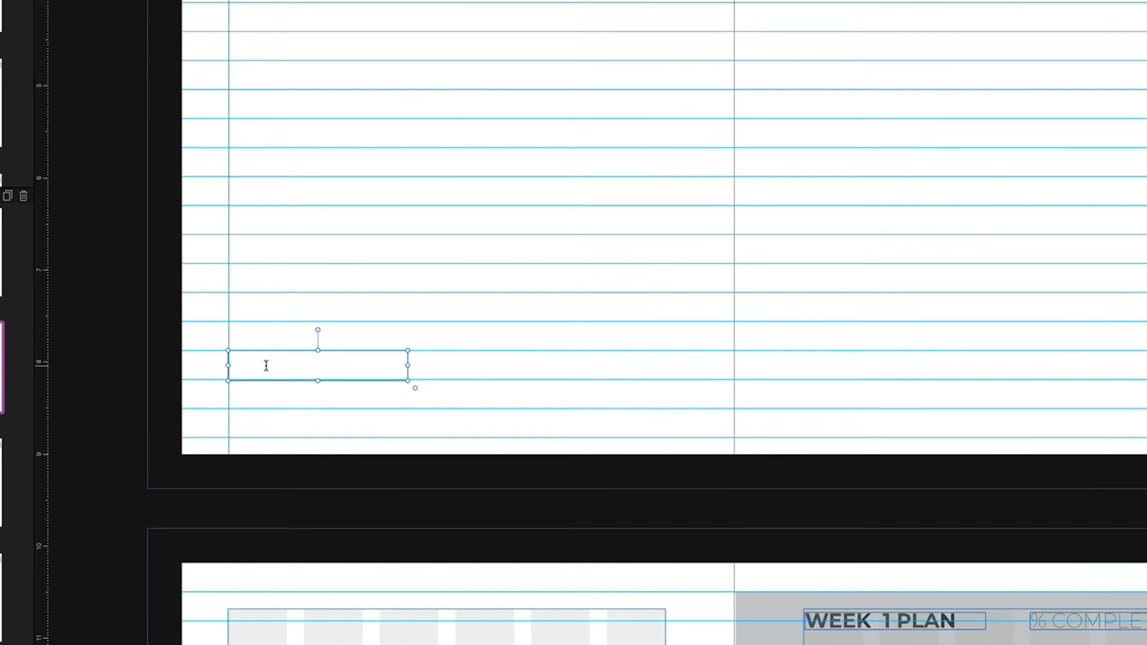
- Enter the copyright line in the frame: the © symbol, 2025 and the author's full name in capitals
key(alt+g)
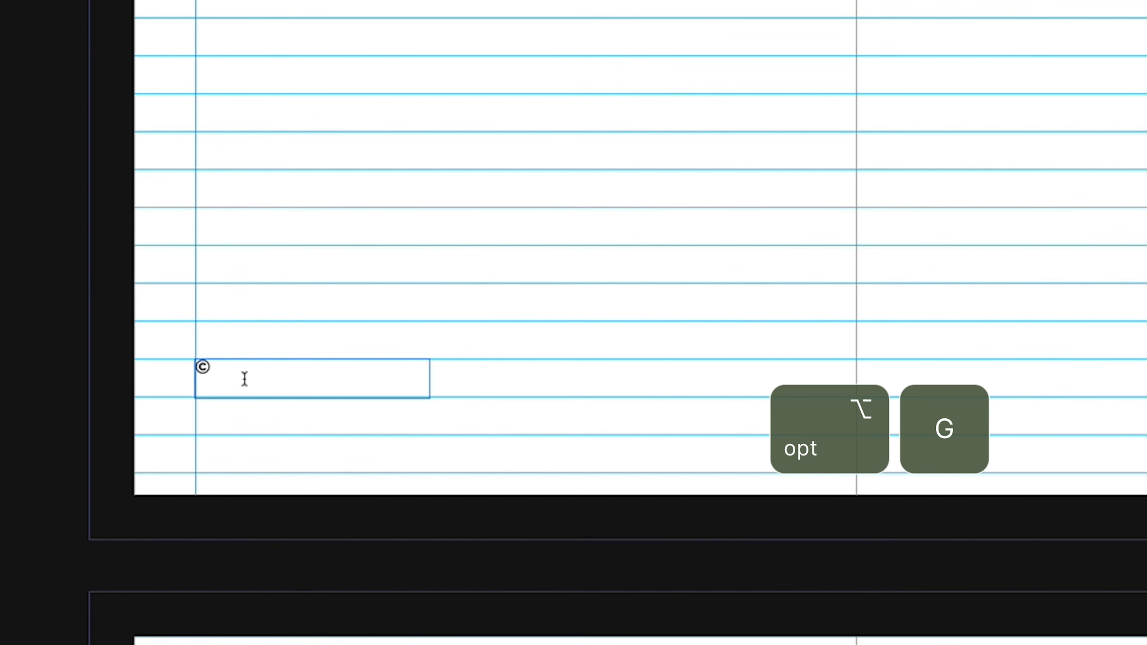
text(2025)
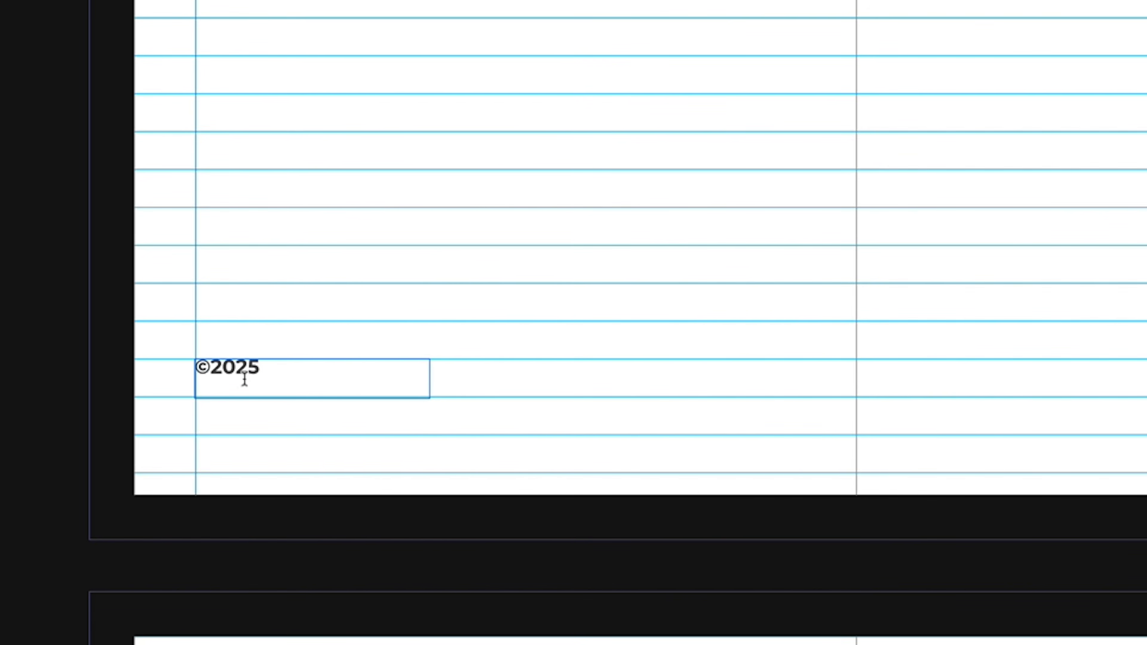
text( RACHEL HARRISON-SUND)
key(Escape)
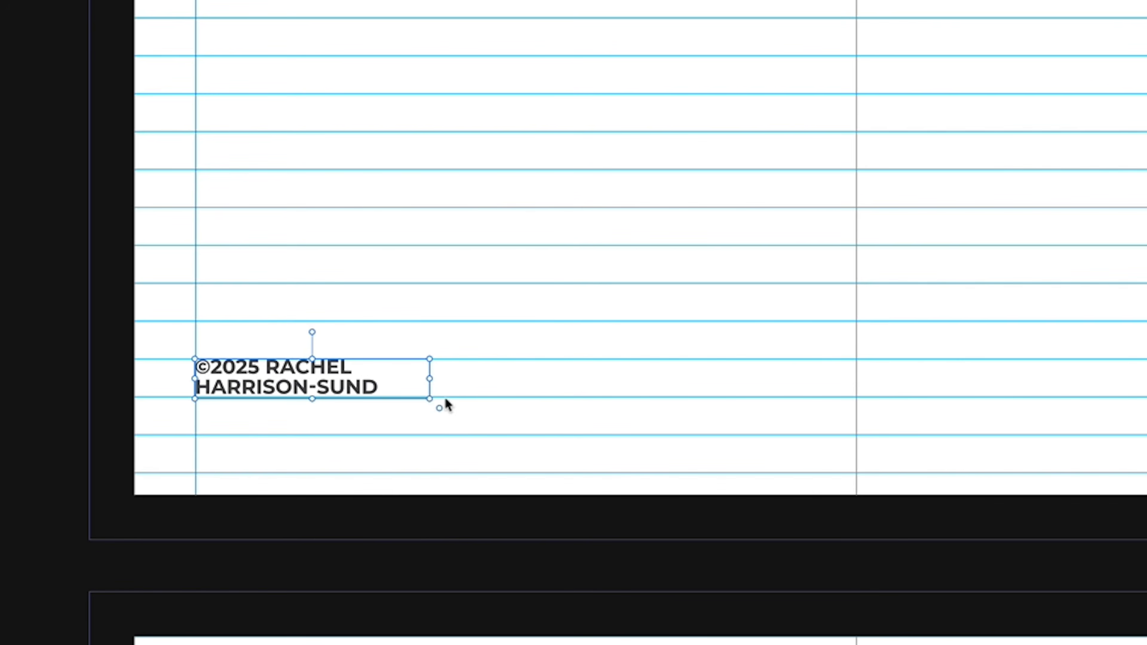
- Widen the copyright frame so the text fits on one line and move it slightly lower on page 2
drag(429, 379, 572, 371)
drag(499, 372, 497, 391)
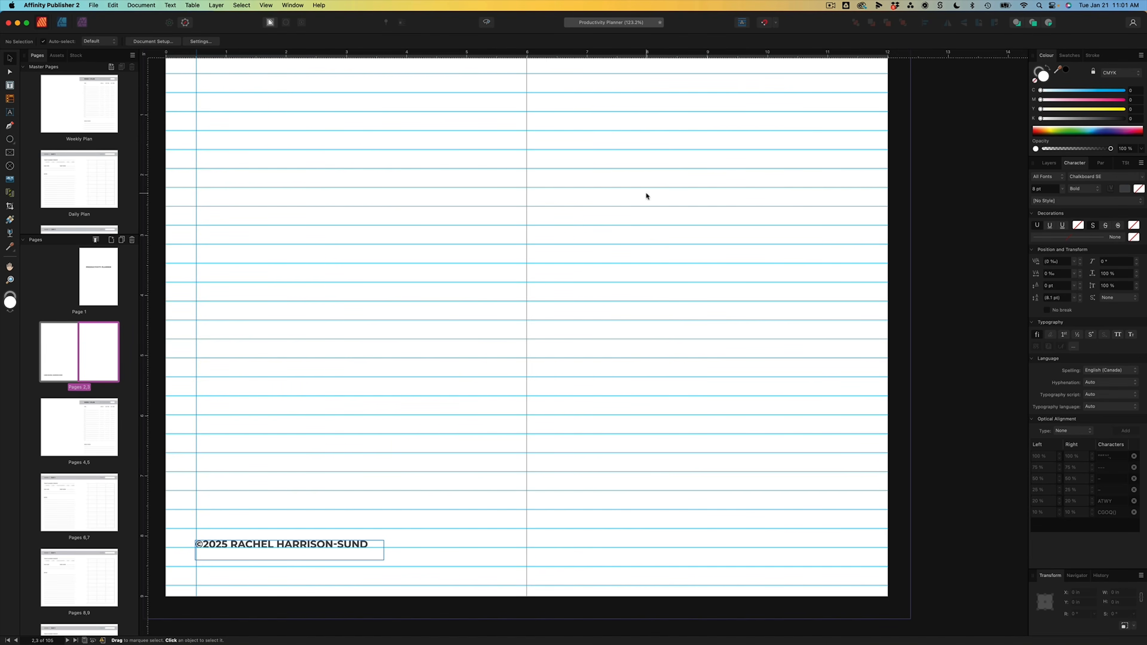
scroll(645, 191, up, 3)
scroll(645, 191, down, 2)
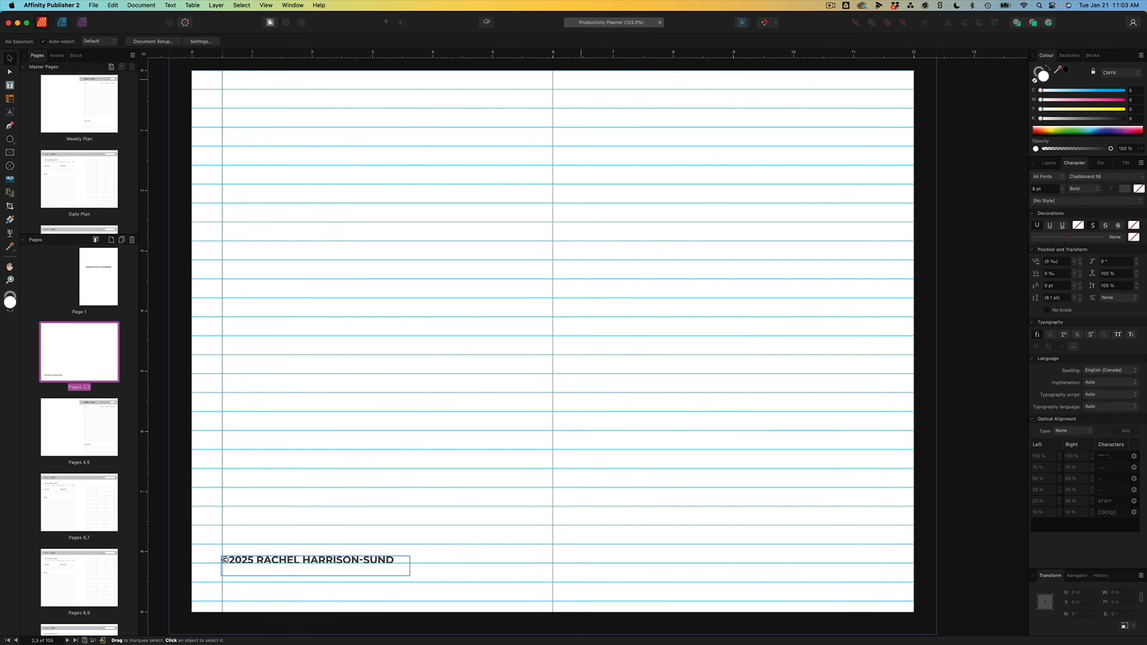
- Switch to the Bitly QR Codes page in Chrome, download the website QR code as a PNG and return to Affinity Publisher
drag(0, 29, 480, 44)
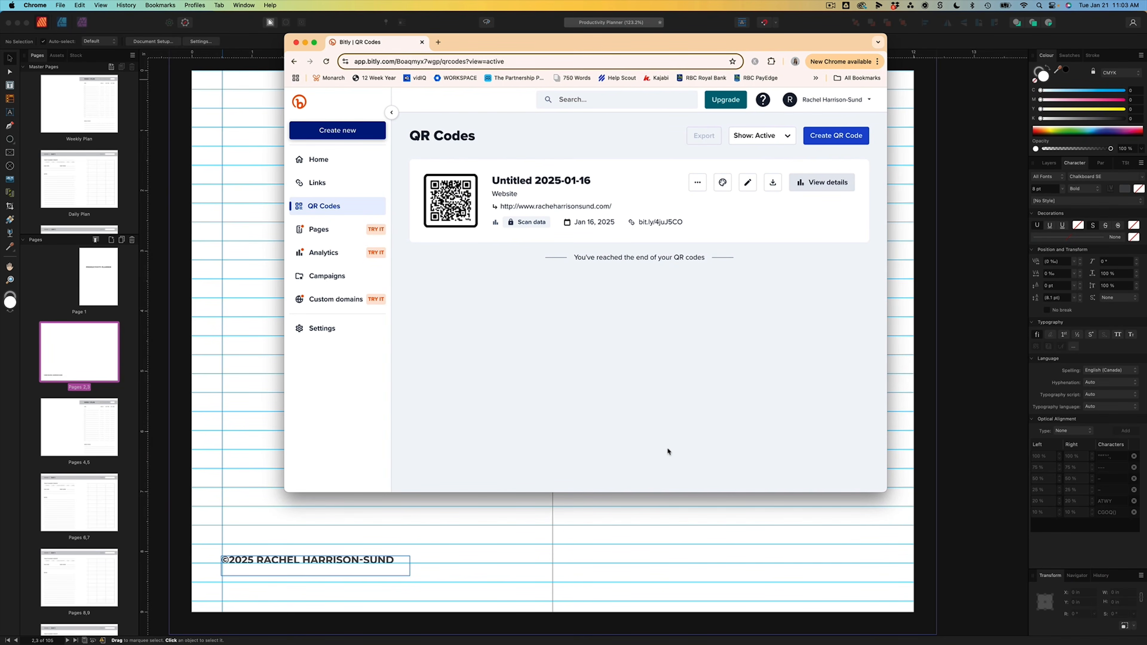
drag(285, 491, 186, 605)
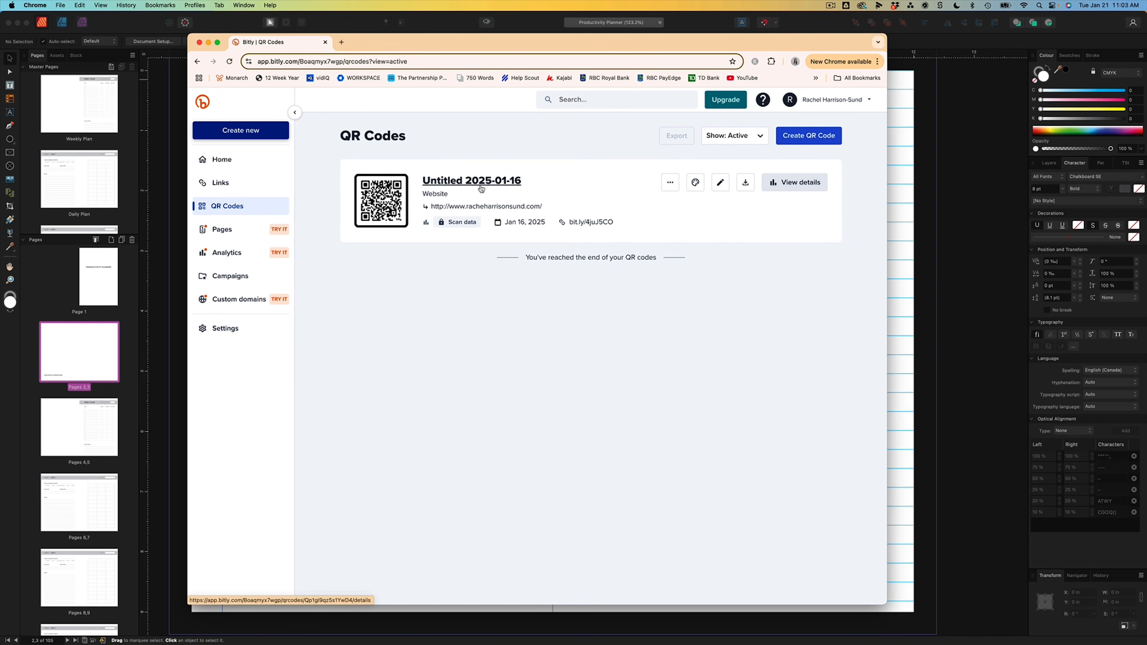
click(745, 183)
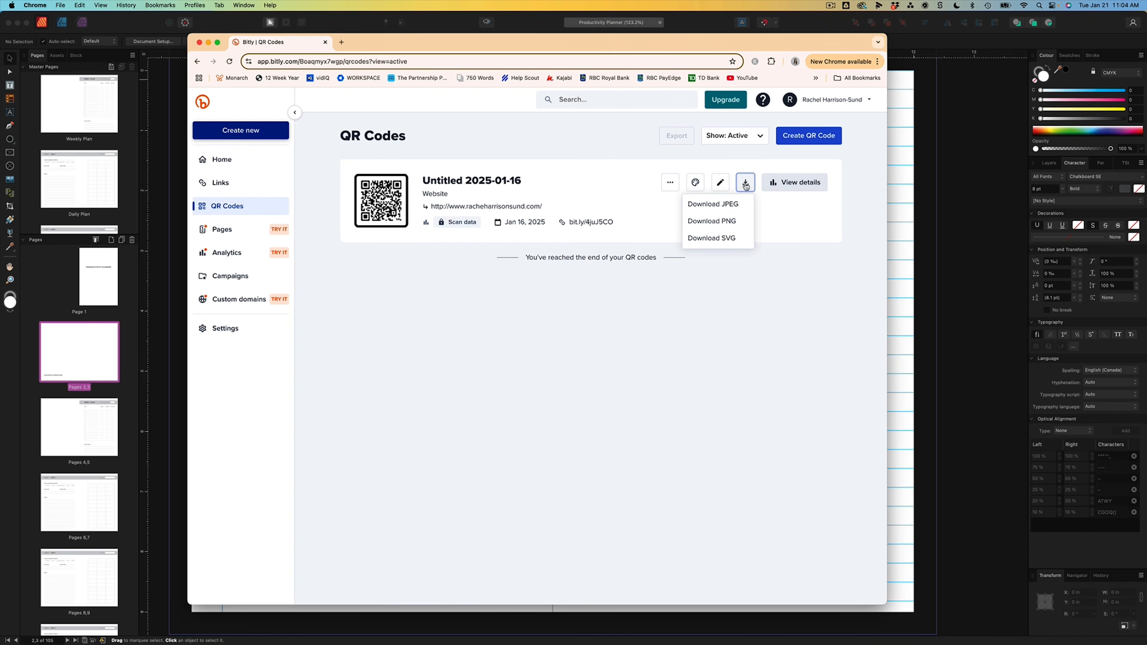
click(711, 221)
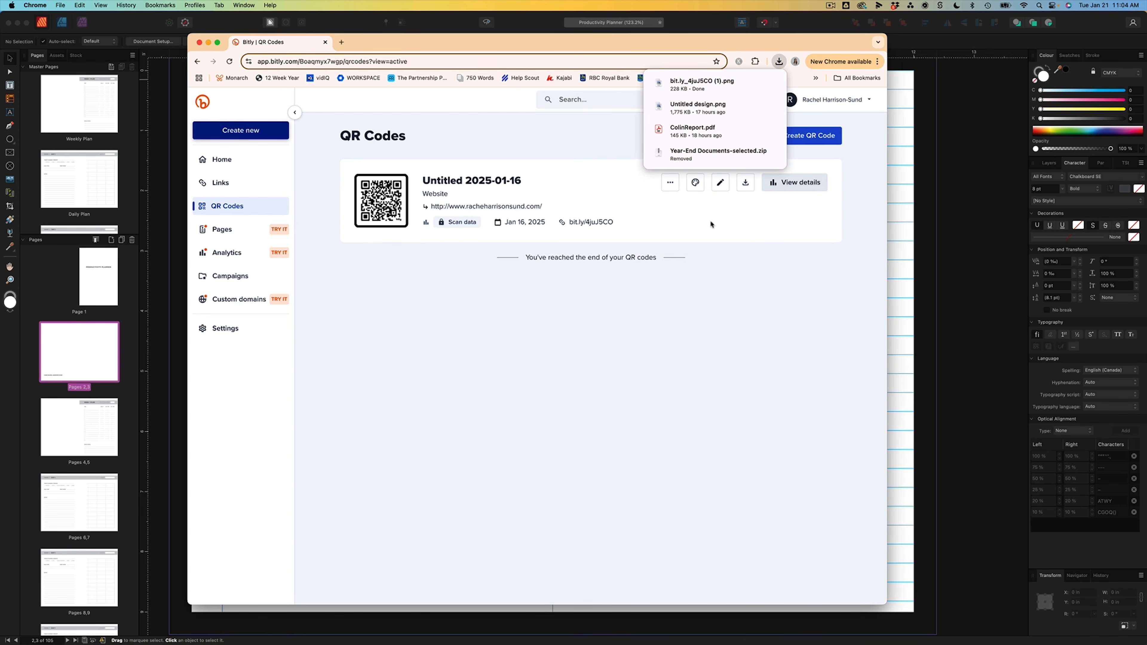
click(903, 229)
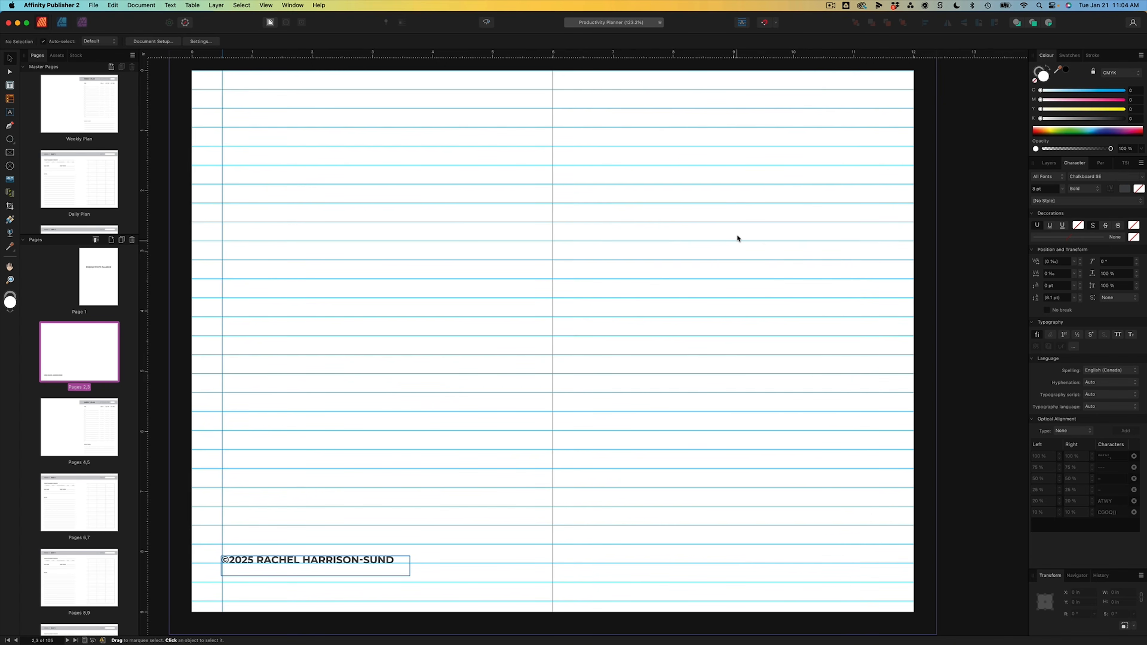
scroll(737, 233, up, 2)
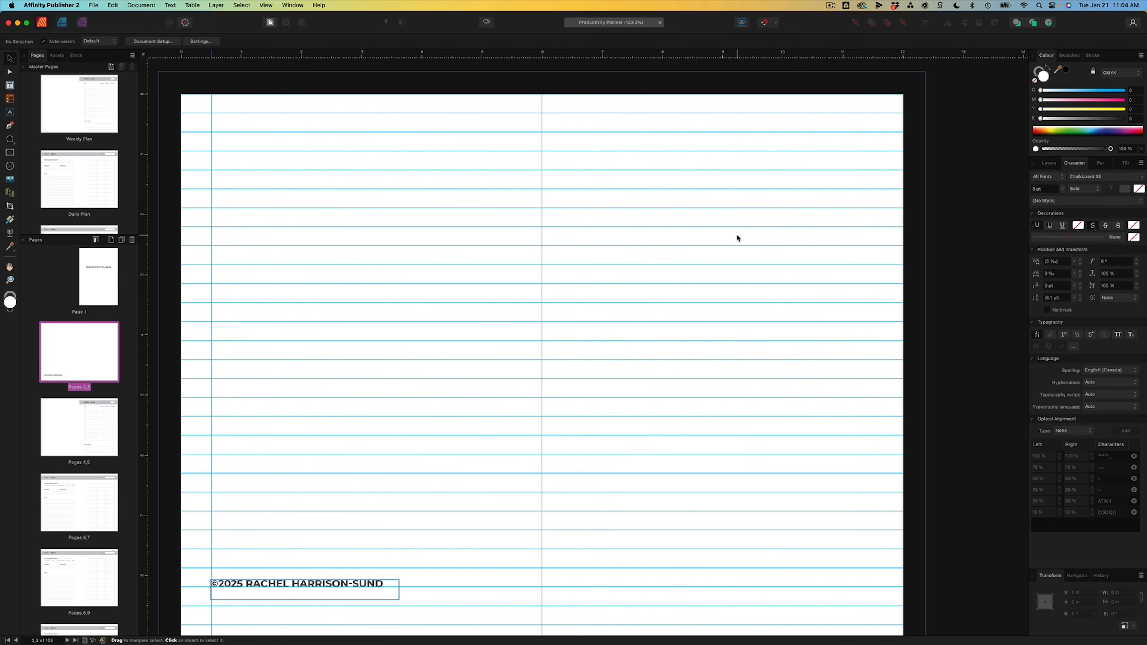
- Place bit.ly_4juJ5CO (1).png from Downloads on page 3 at about 1.78 × 1.78 in and move it towards the page's middle
click(94, 5)
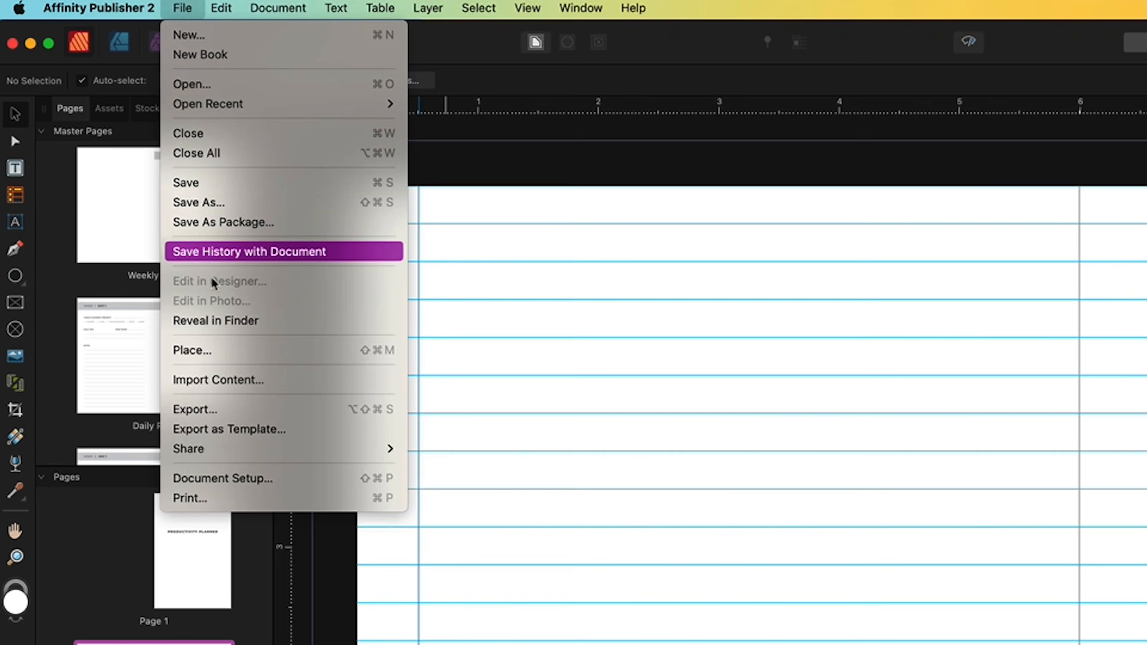
click(200, 352)
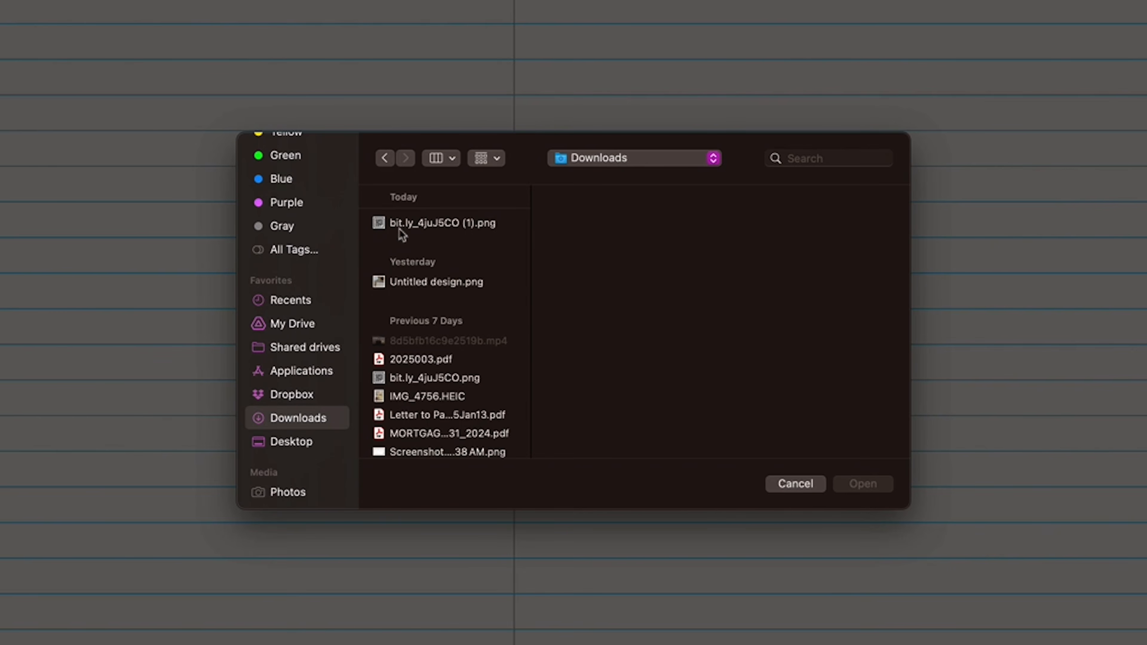
click(429, 222)
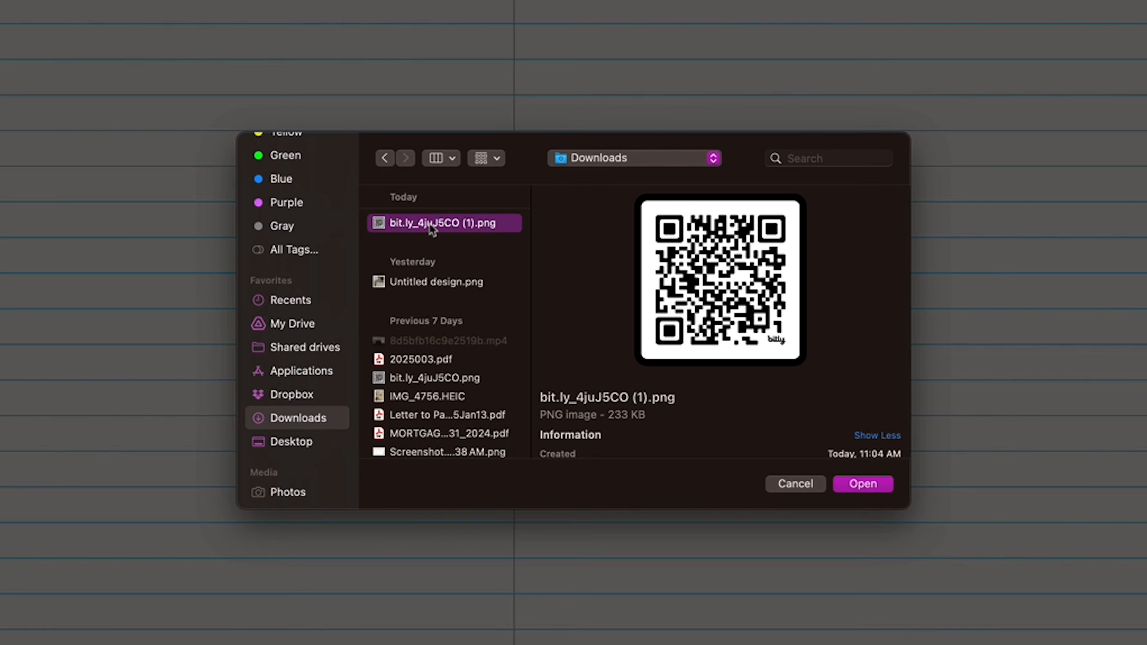
click(869, 487)
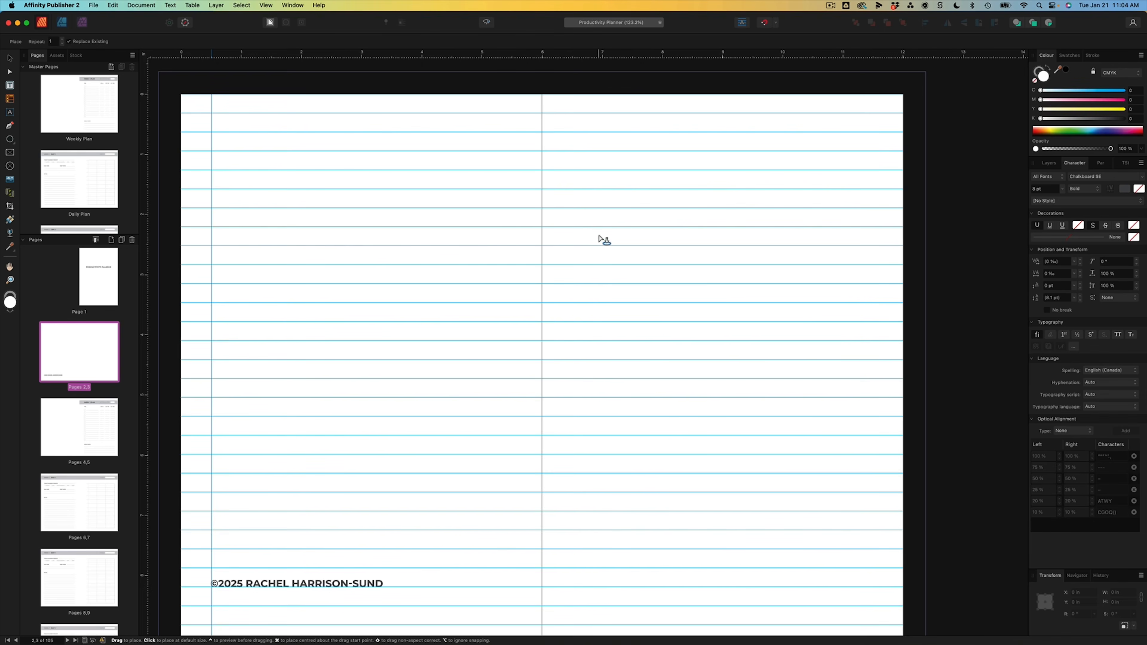
drag(568, 205, 673, 321)
drag(632, 257, 717, 334)
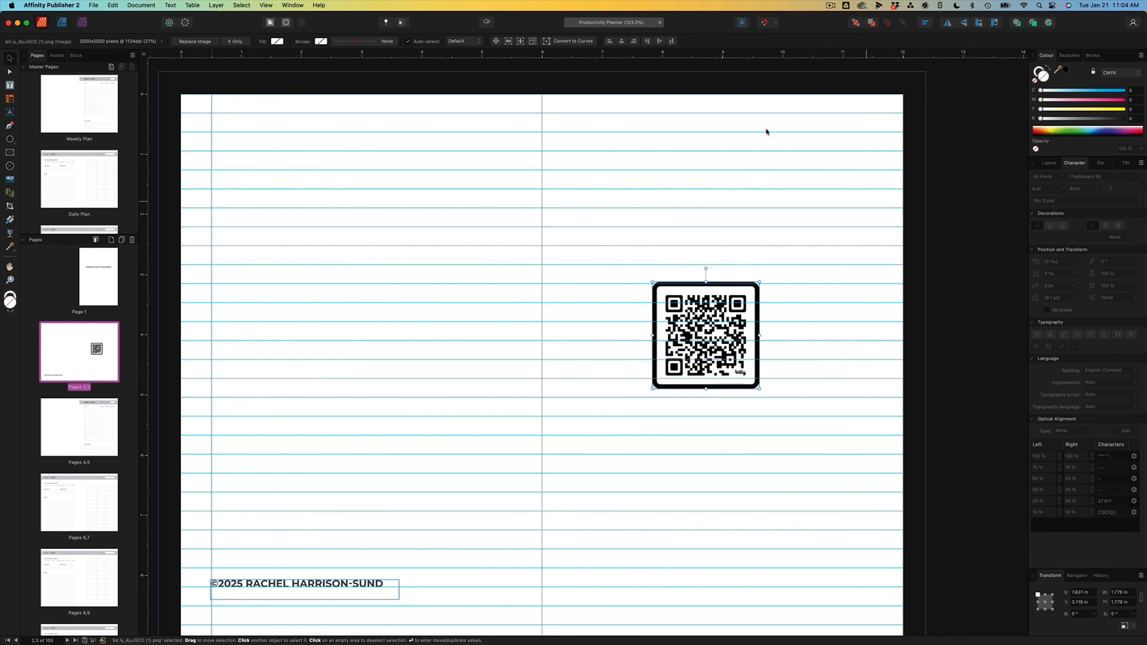
- Align the QR code to the centre of page 3 both horizontally and vertically
click(924, 23)
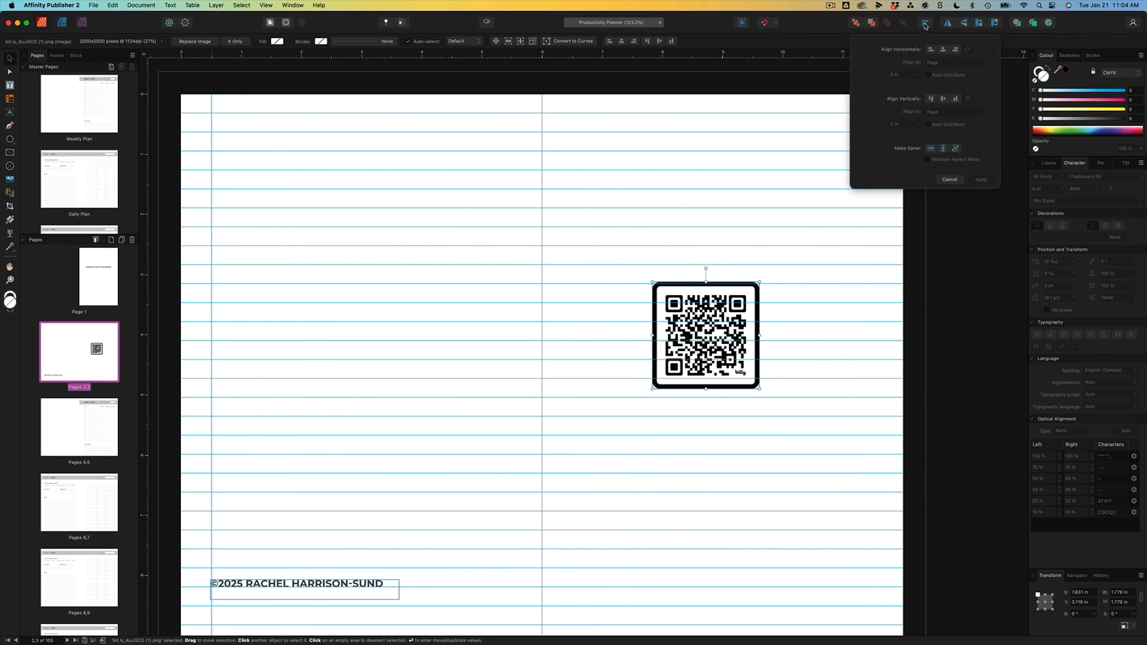
click(944, 51)
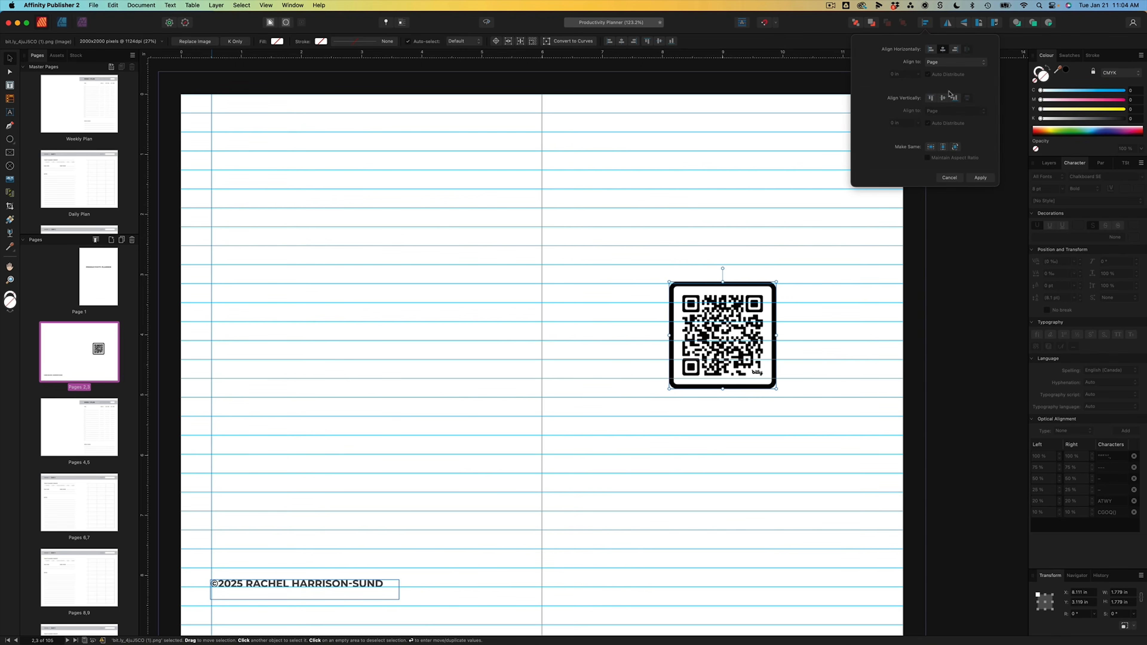
click(944, 99)
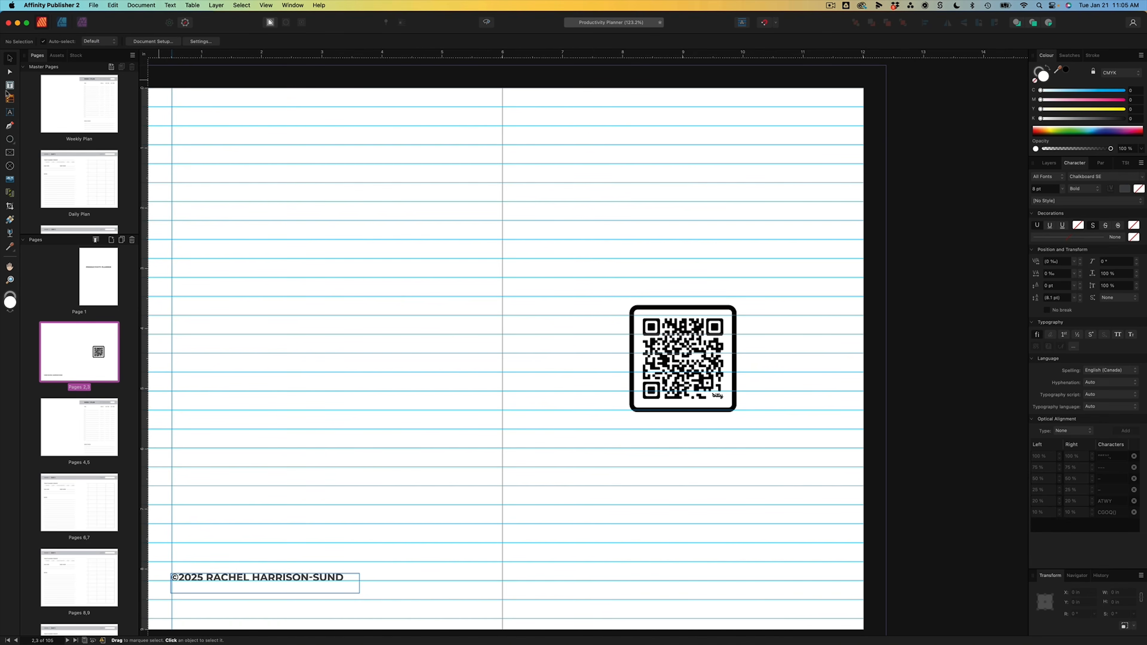
- Above the QR code, add the centred text "SCAN QR CODE FOR INSTRUCTIONS ON HOW TO USE THIS PLANNER." in a frame about 3.57 × 0.96 in
click(10, 85)
drag(577, 221, 792, 278)
text(SCAN QR CODE)
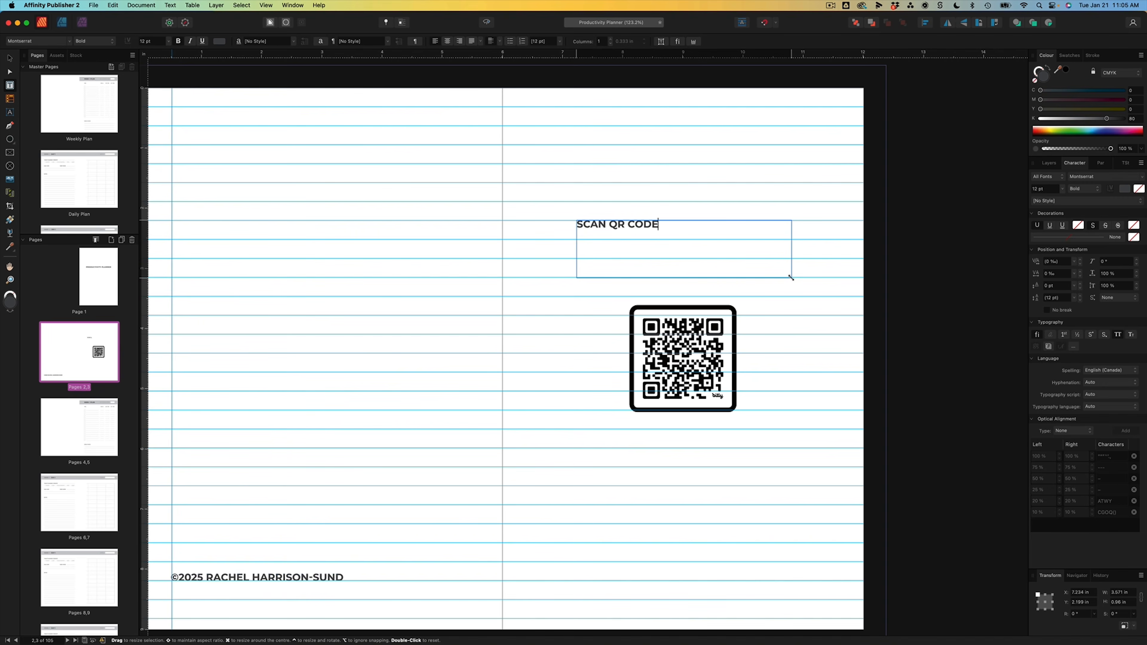
text( FOR INSTRUCTIONS ON )
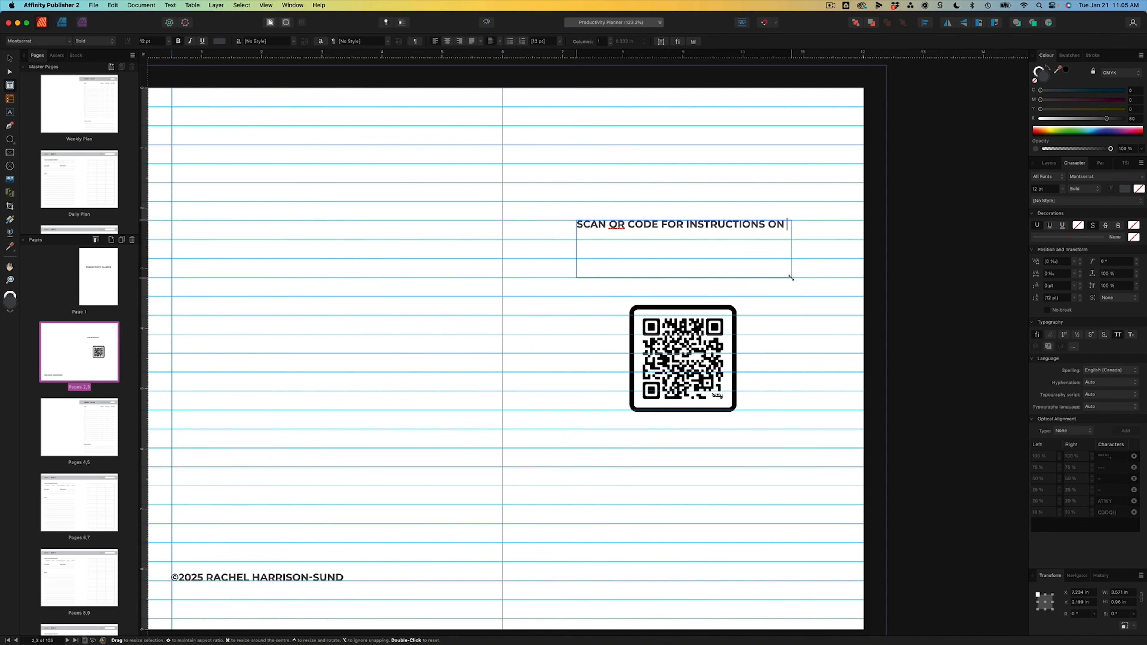
text(HOW TO USE THIS PLANNER.)
key(super+shift+c)
key(Escape)
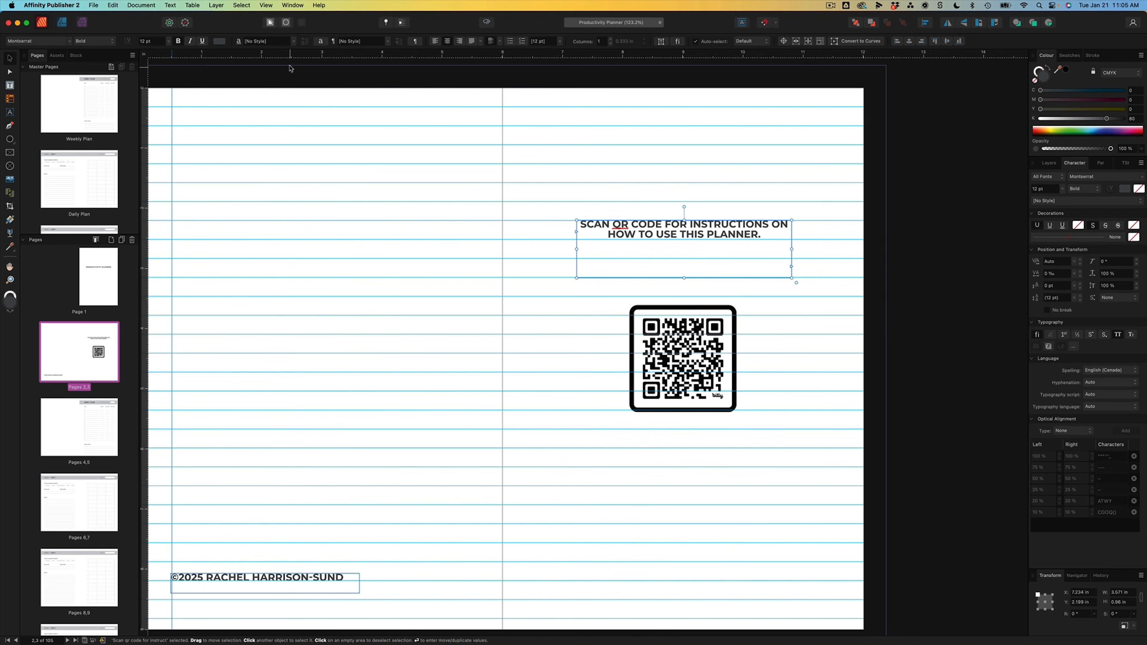
- Set the caption text to SemiBold, then shorten its frame to about 0.53 in high and move it down closer to the QR code
click(687, 283)
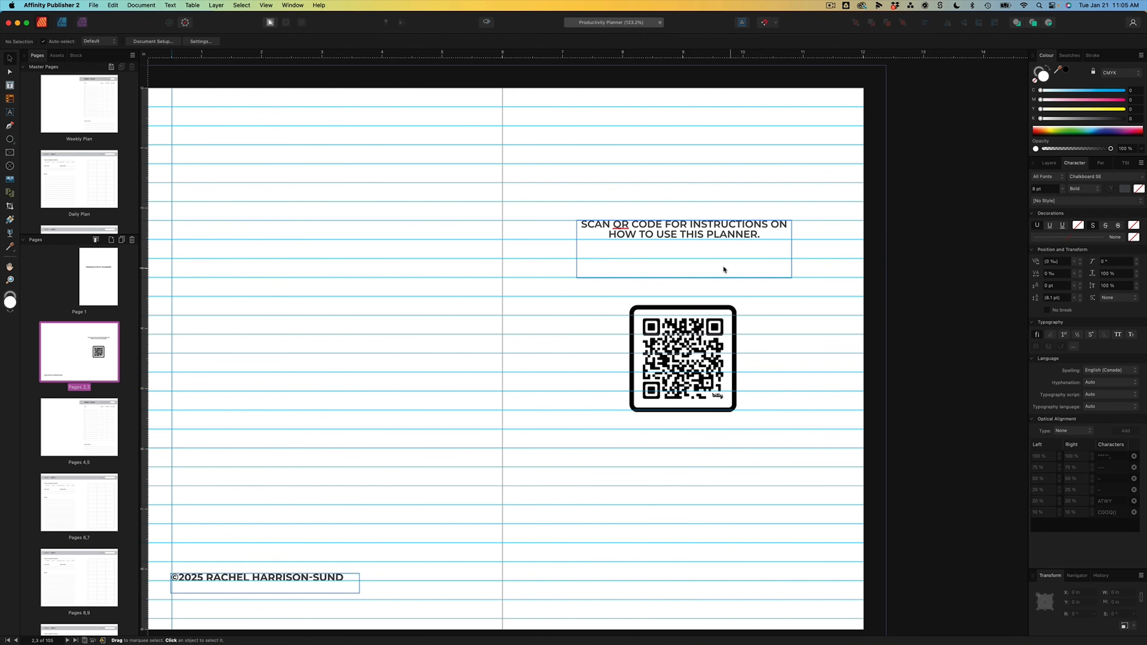
click(686, 274)
drag(684, 278, 711, 271)
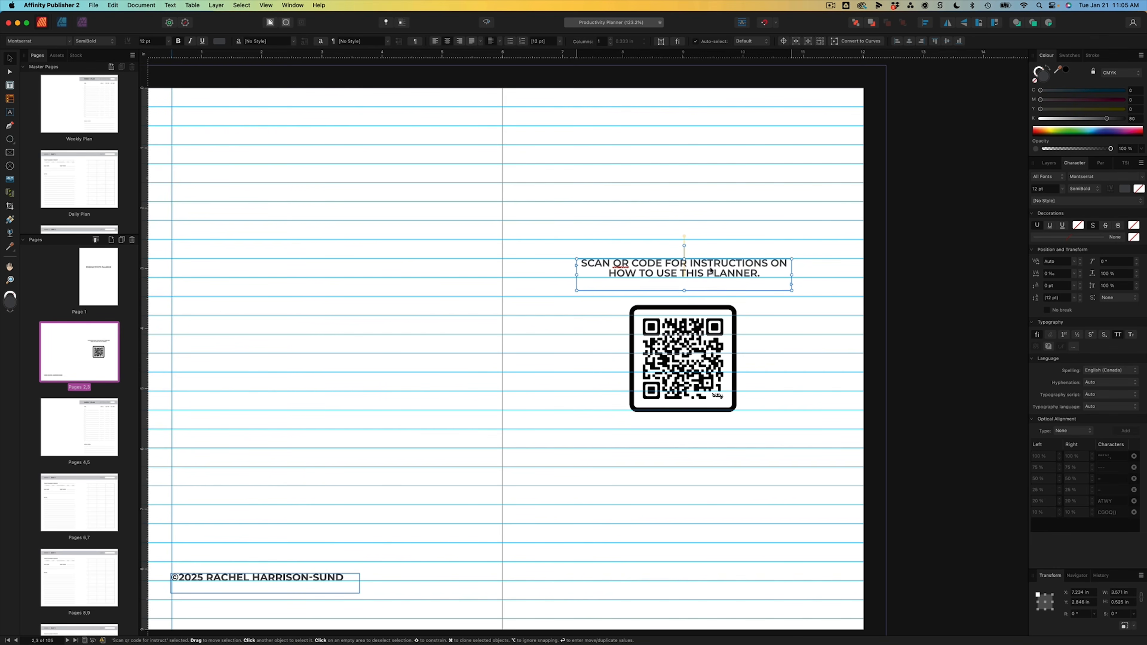
click(717, 209)
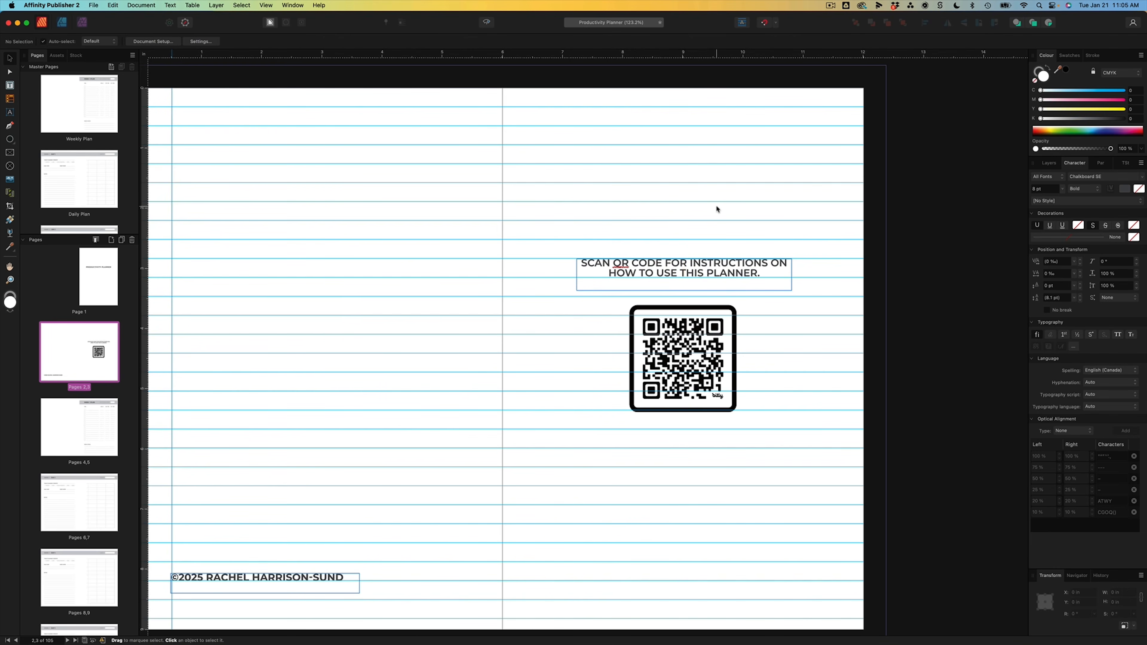
- Review the title page, the copyright and QR code spread, and the planner spreads that follow in the page thumbnails
key(super+1)
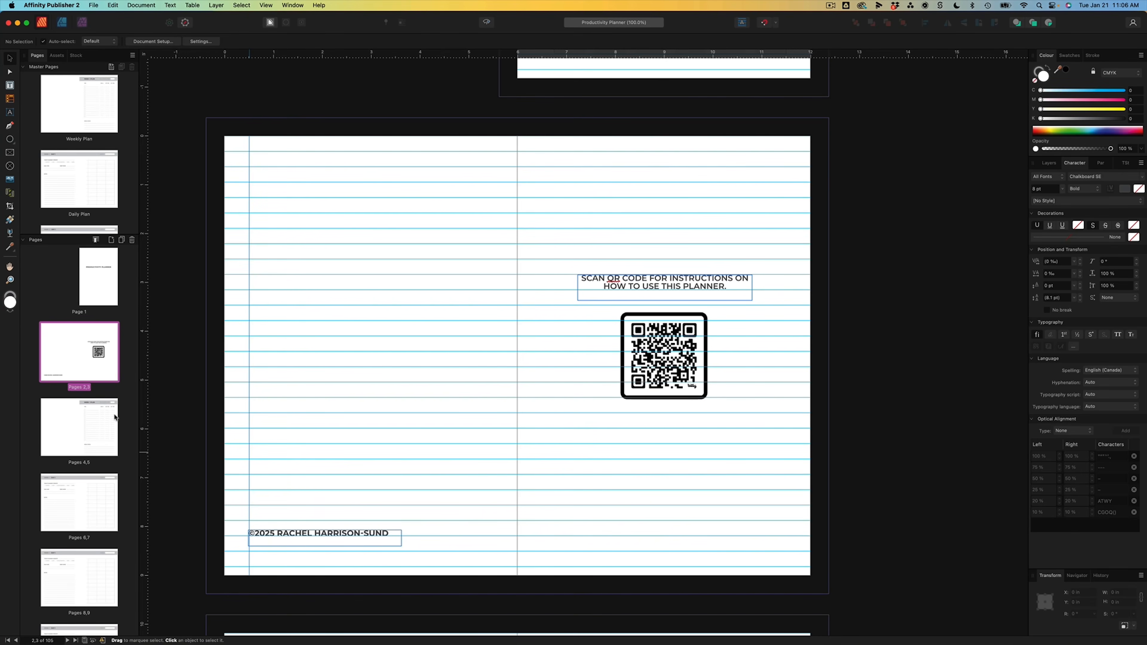
scroll(114, 417, down, 2)
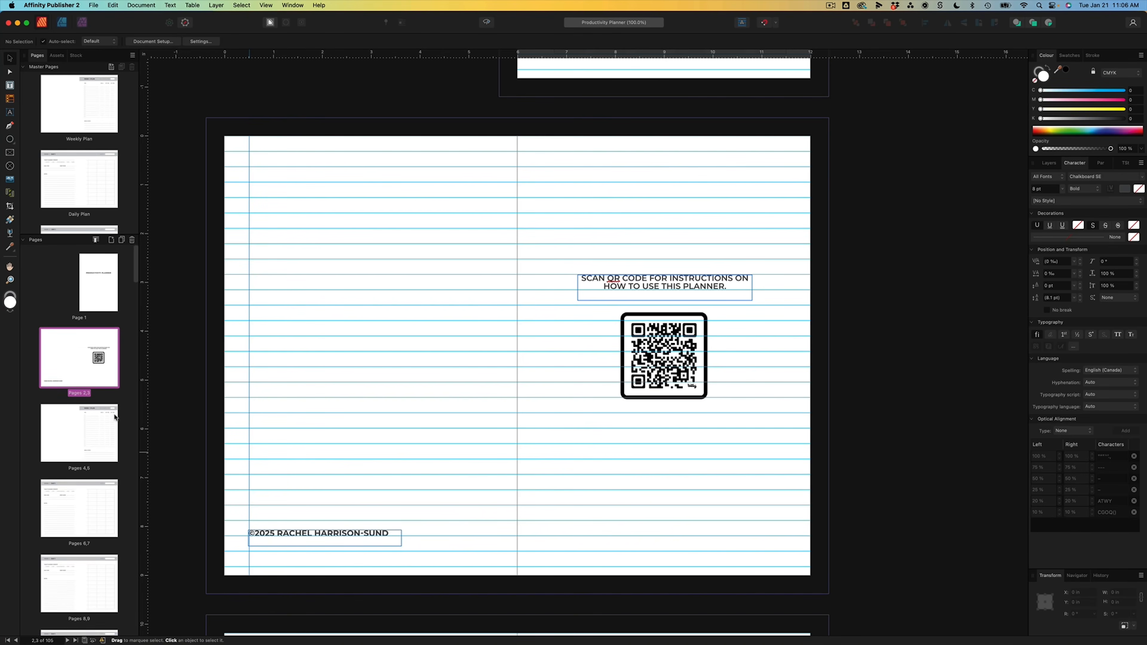
scroll(114, 416, up, 1)
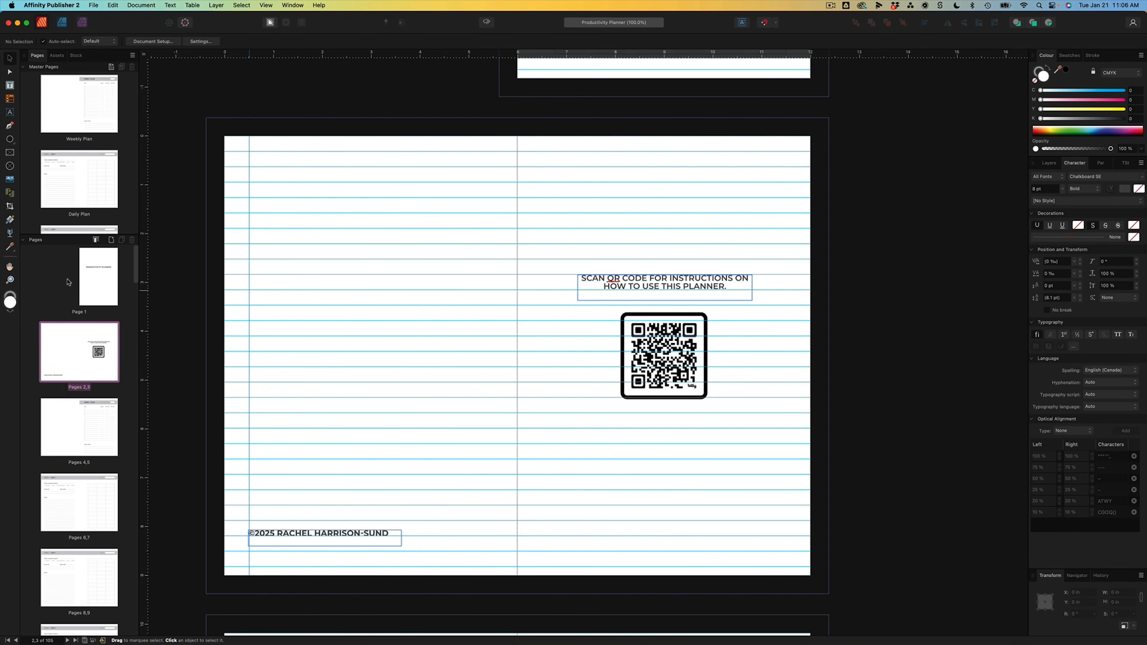
click(91, 282)
click(107, 353)
scroll(92, 411, down, 5)
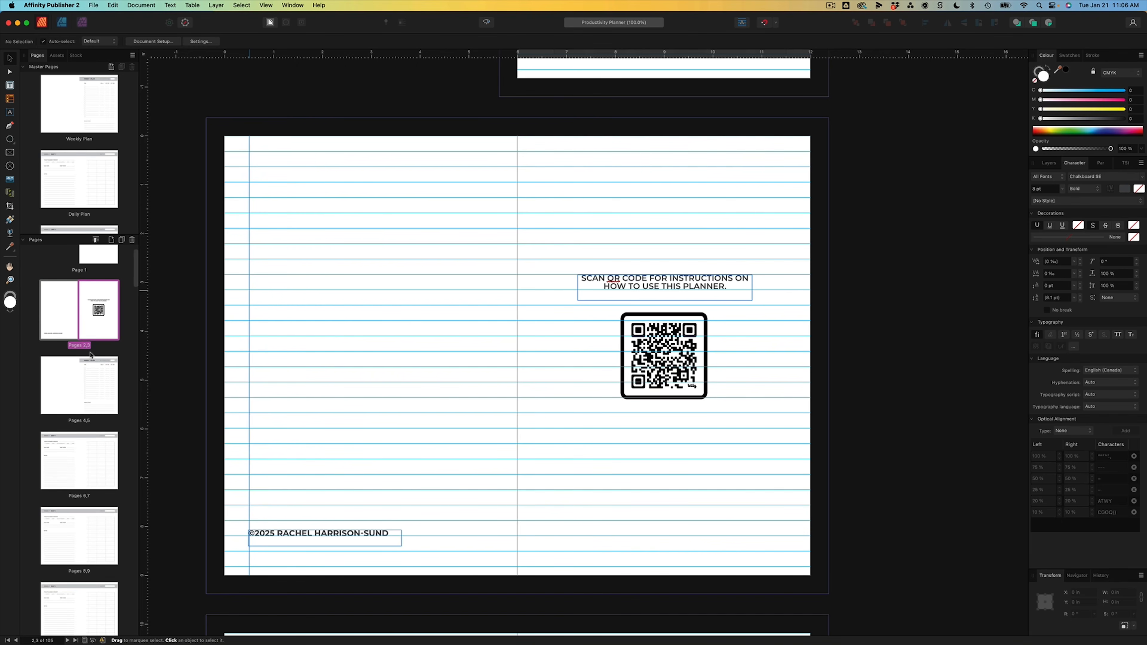
scroll(92, 411, down, 20)
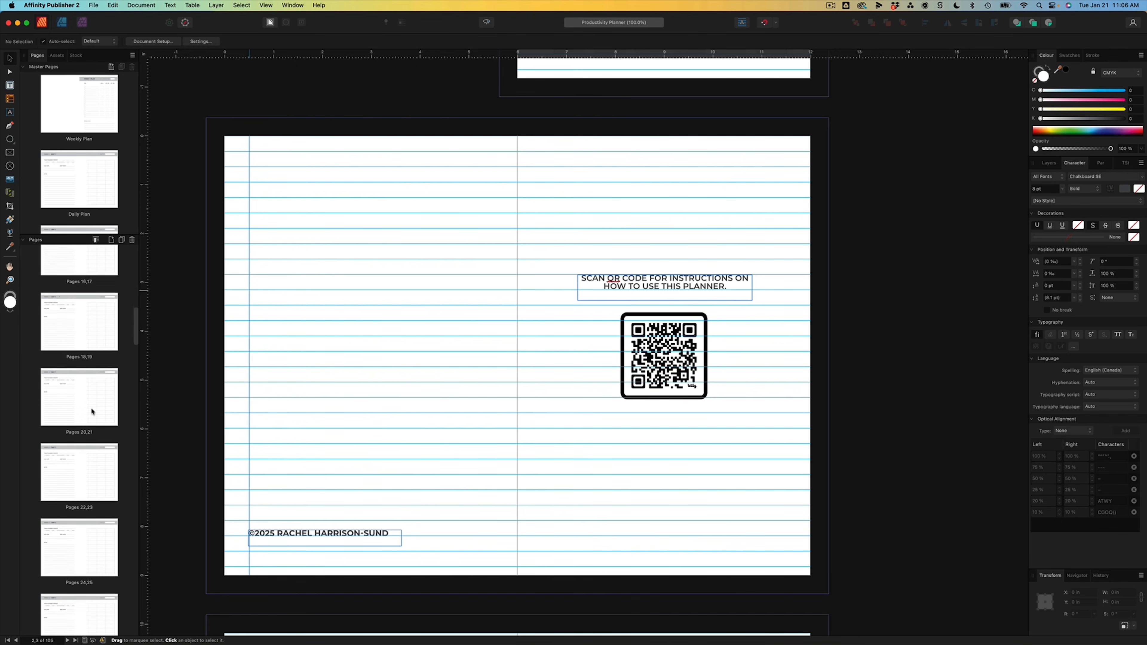
- Set up a PDF export that includes the bleed, previews the export when complete and covers All Pages
click(94, 5)
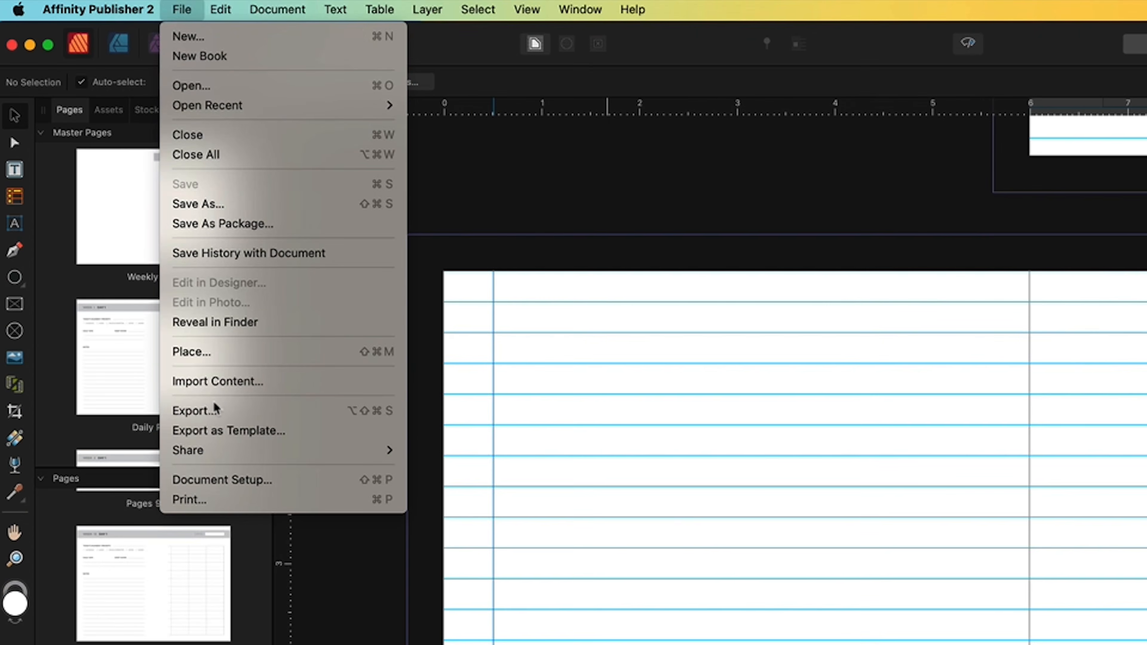
click(108, 205)
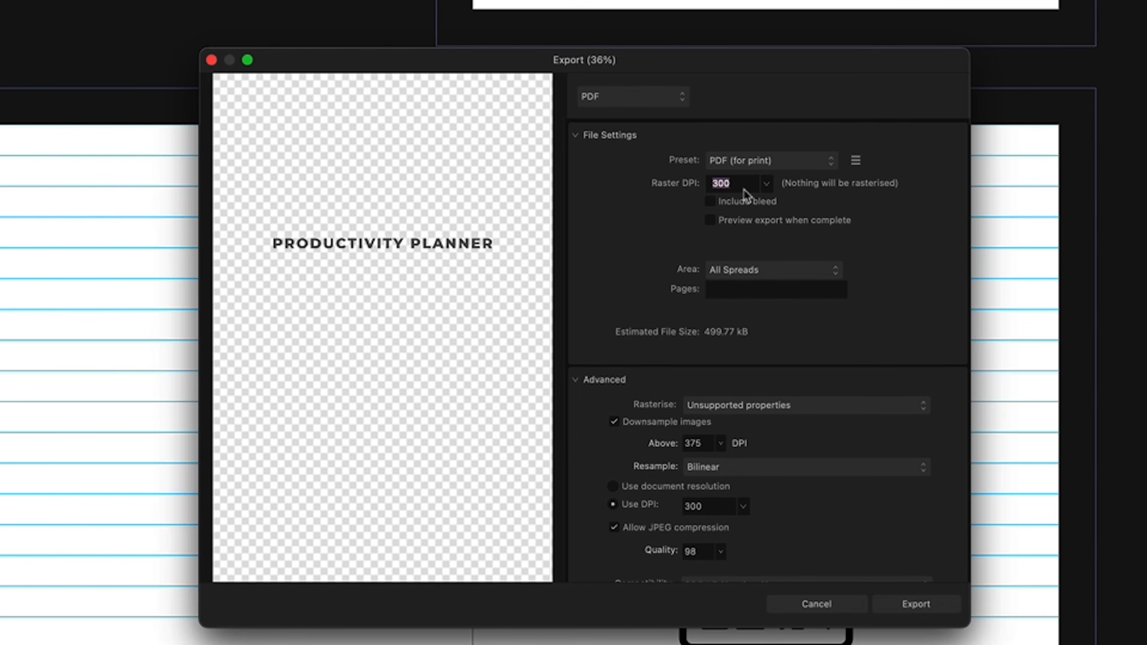
click(712, 202)
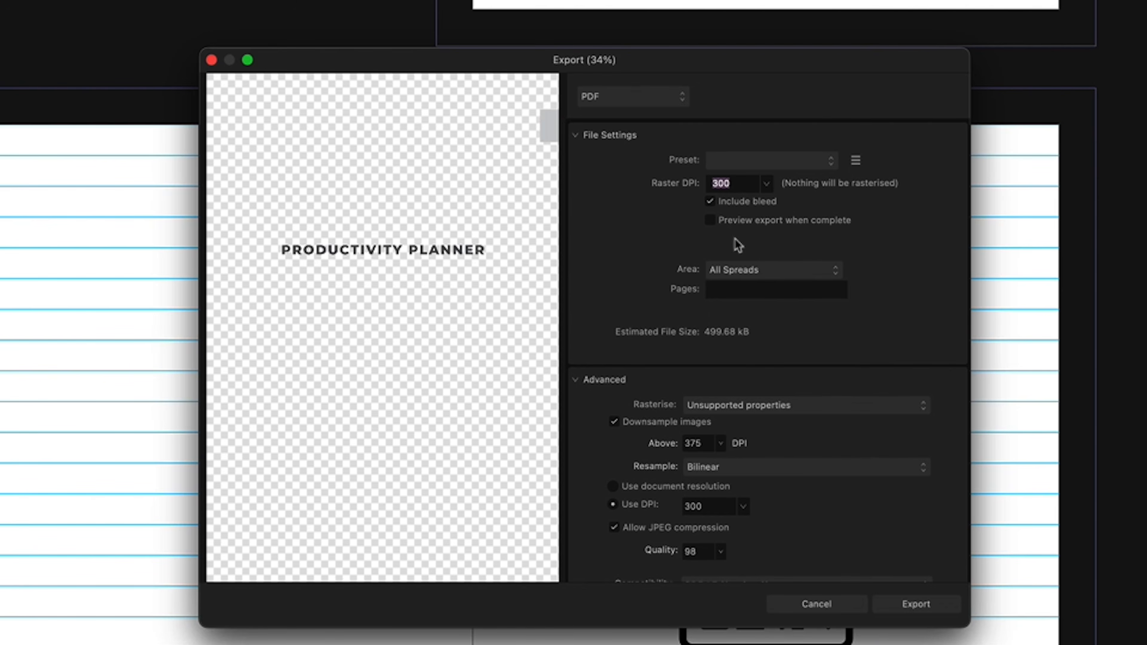
click(713, 221)
scroll(605, 233, down, 3)
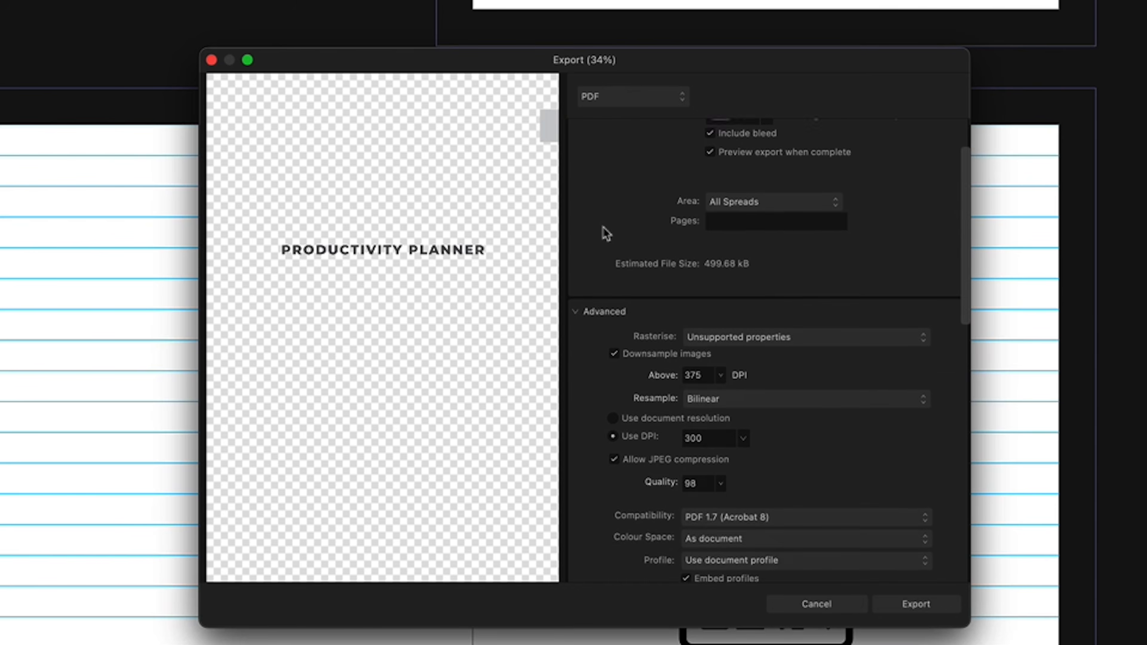
click(766, 188)
click(732, 220)
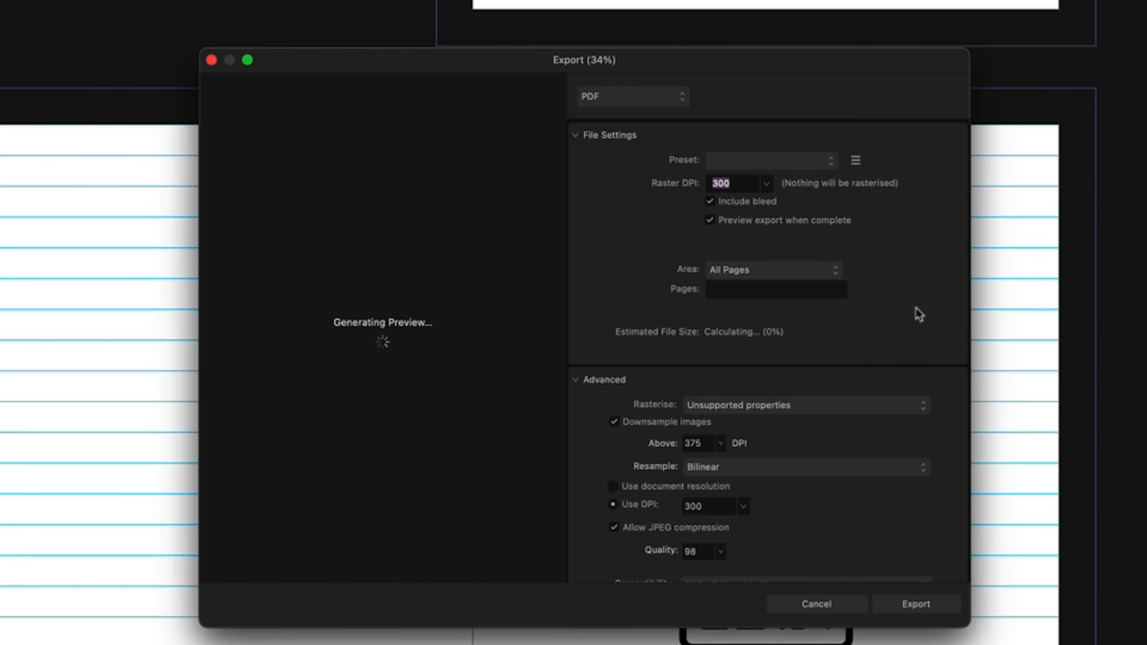
scroll(490, 350, down, 1)
scroll(490, 350, up, 1)
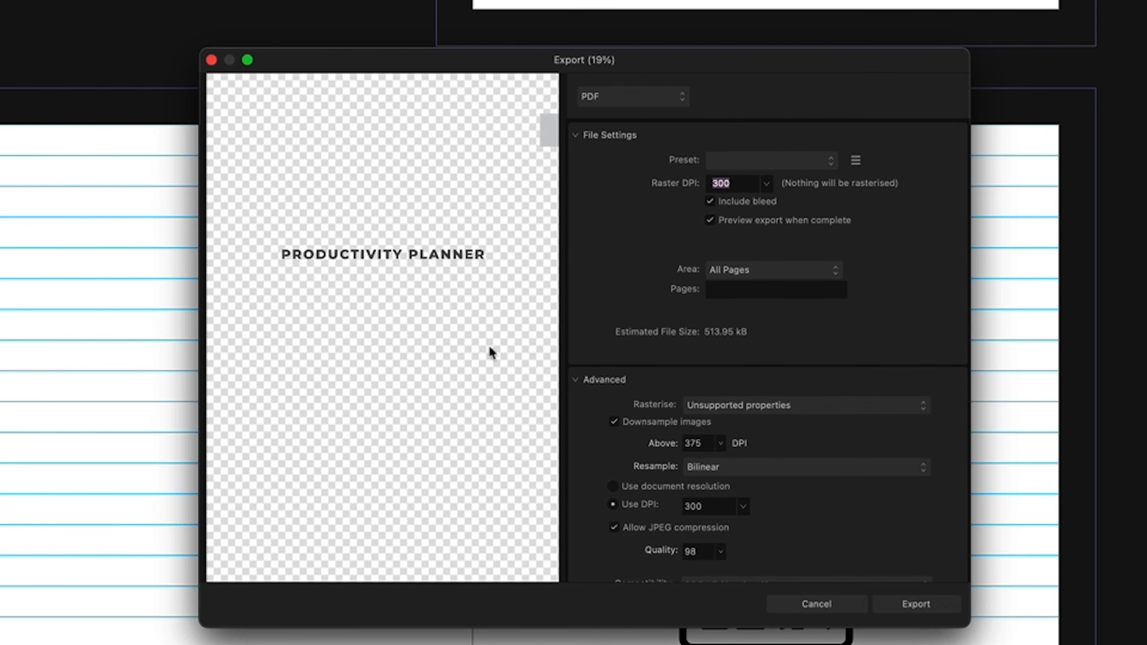
- Apply the PDF (for print) preset, include the bleed again and keep All Fonts embedded
click(821, 162)
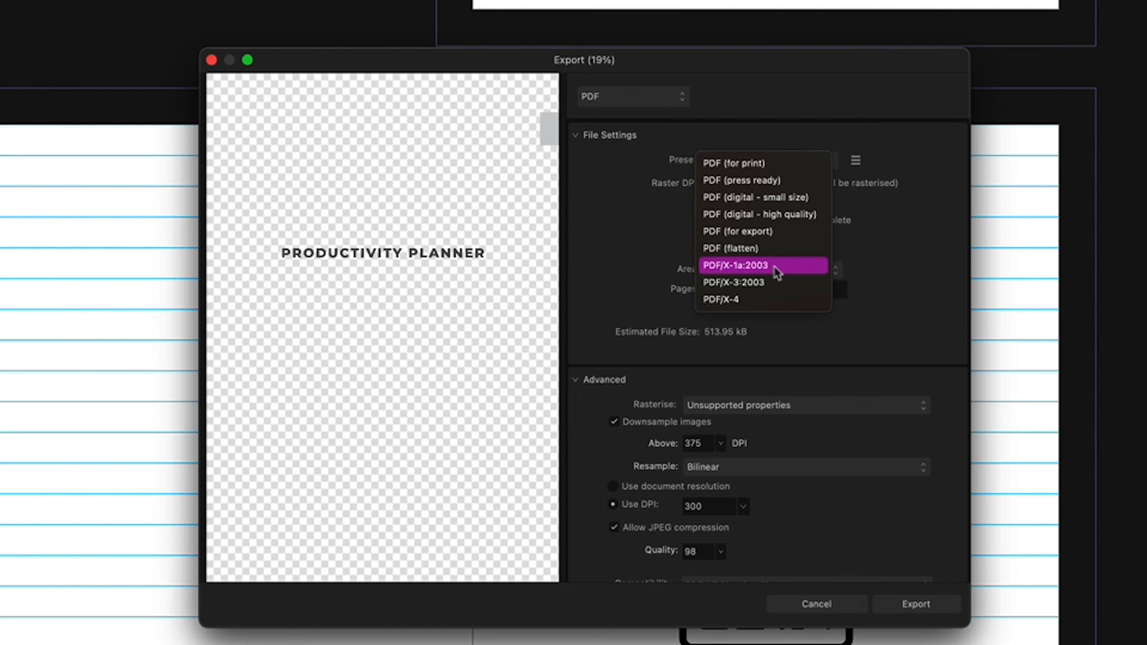
click(771, 165)
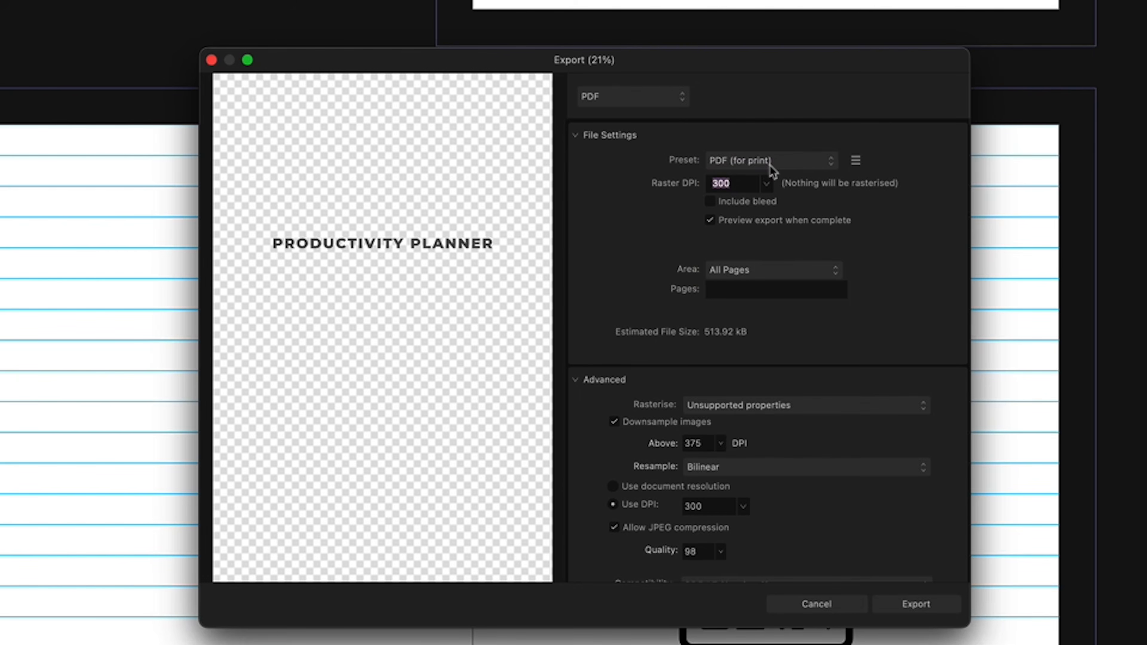
scroll(858, 377, down, 10)
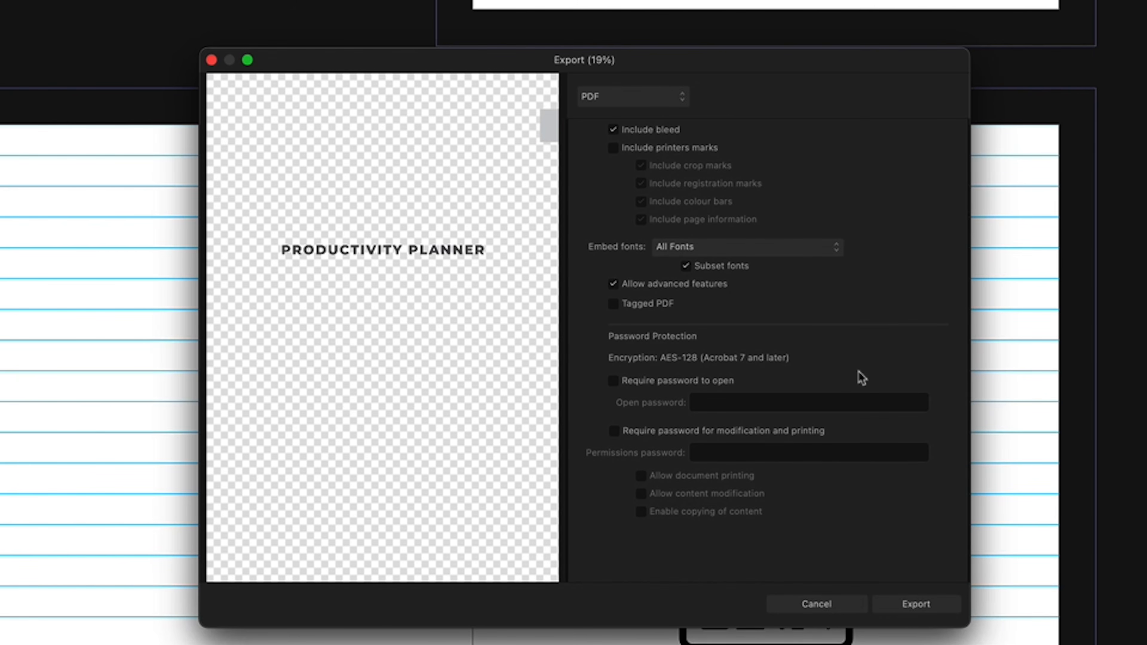
click(768, 252)
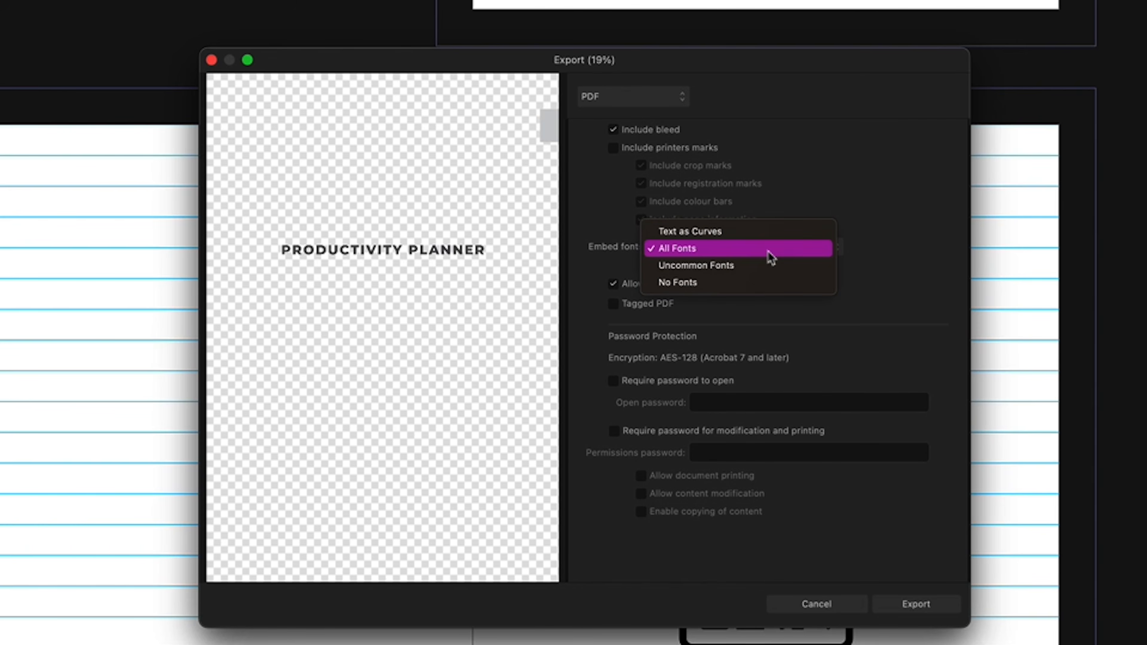
click(770, 256)
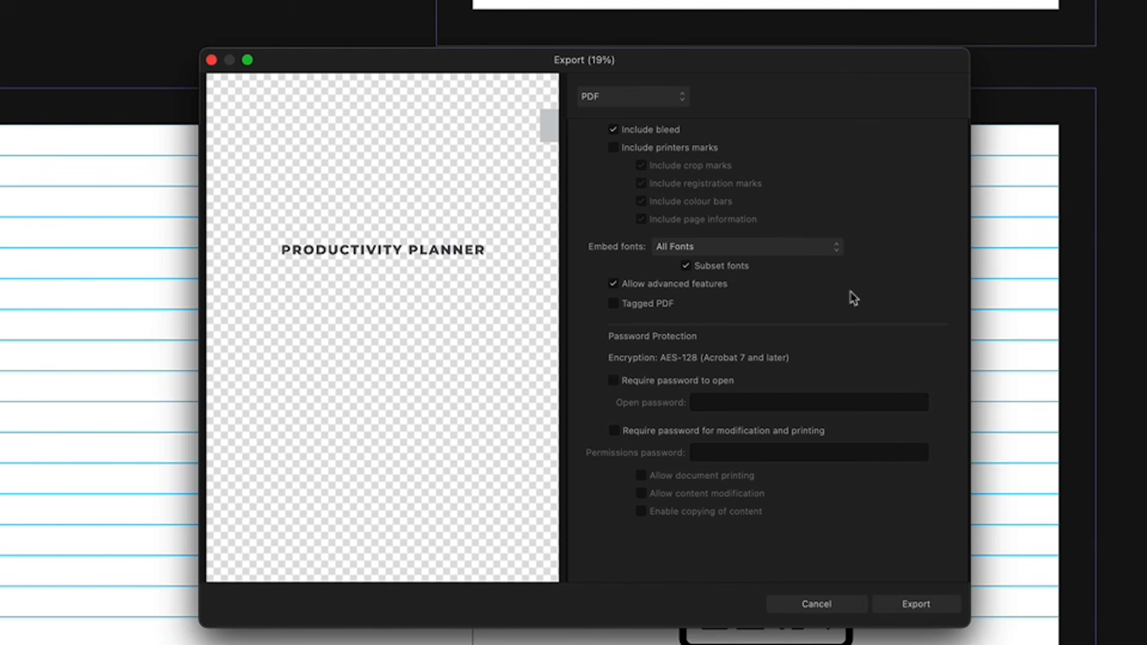
scroll(853, 299, down, 2)
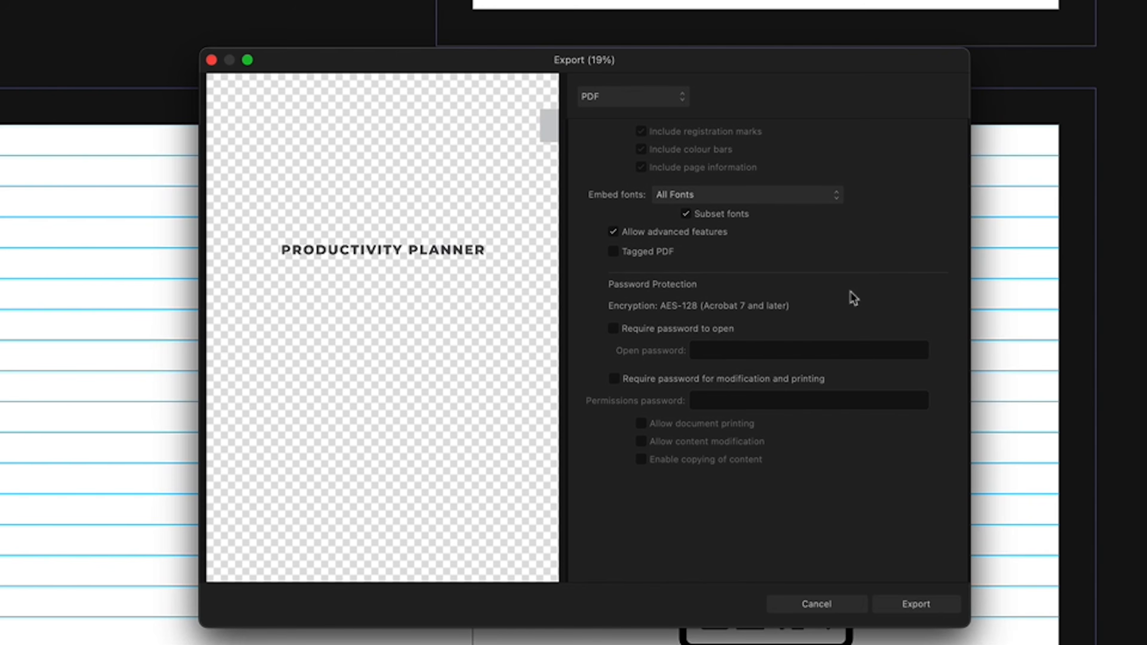
- Export the PDF as Productivity Planner into Downloads and check its opening pages in Acrobat
click(912, 606)
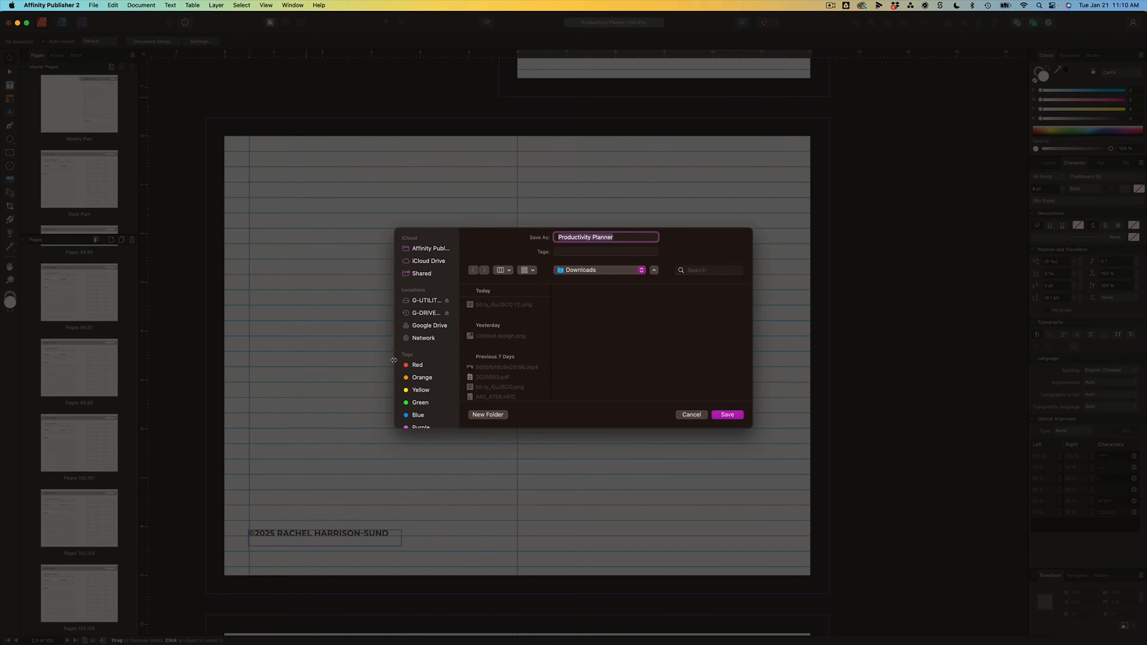
click(727, 415)
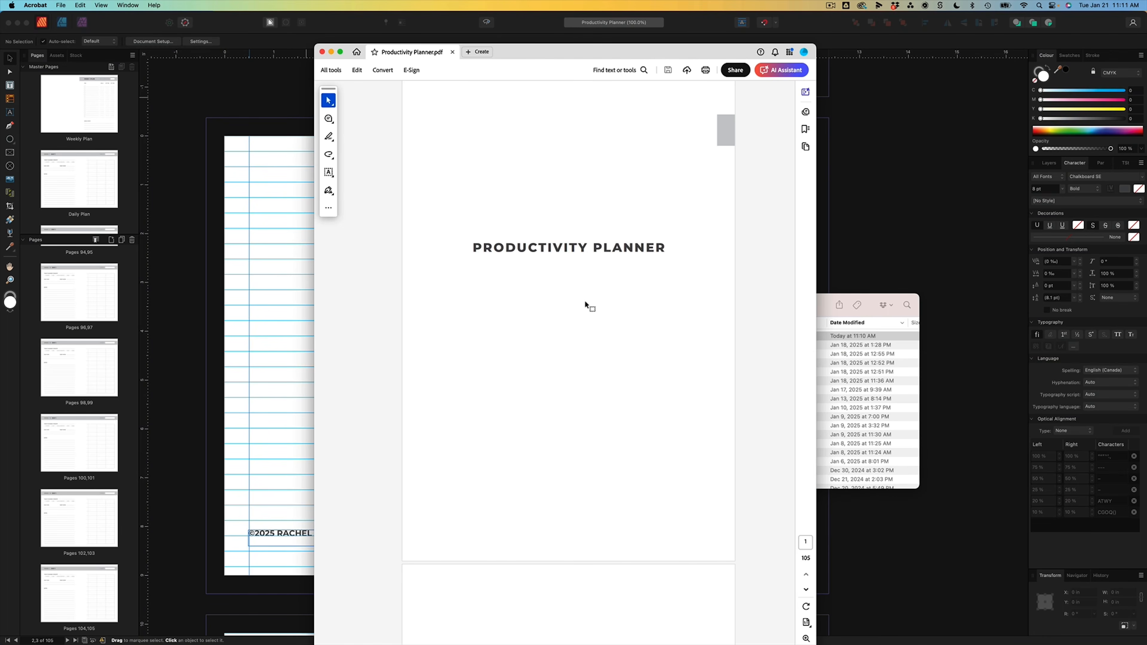
scroll(585, 299, down, 15)
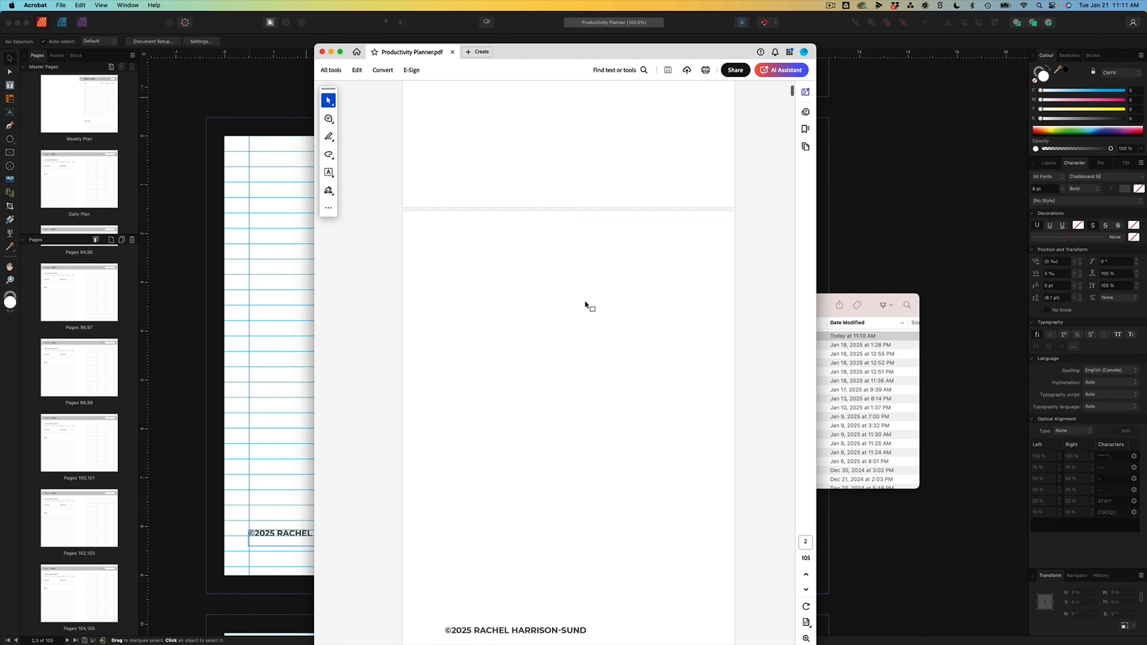
scroll(585, 300, down, 10)
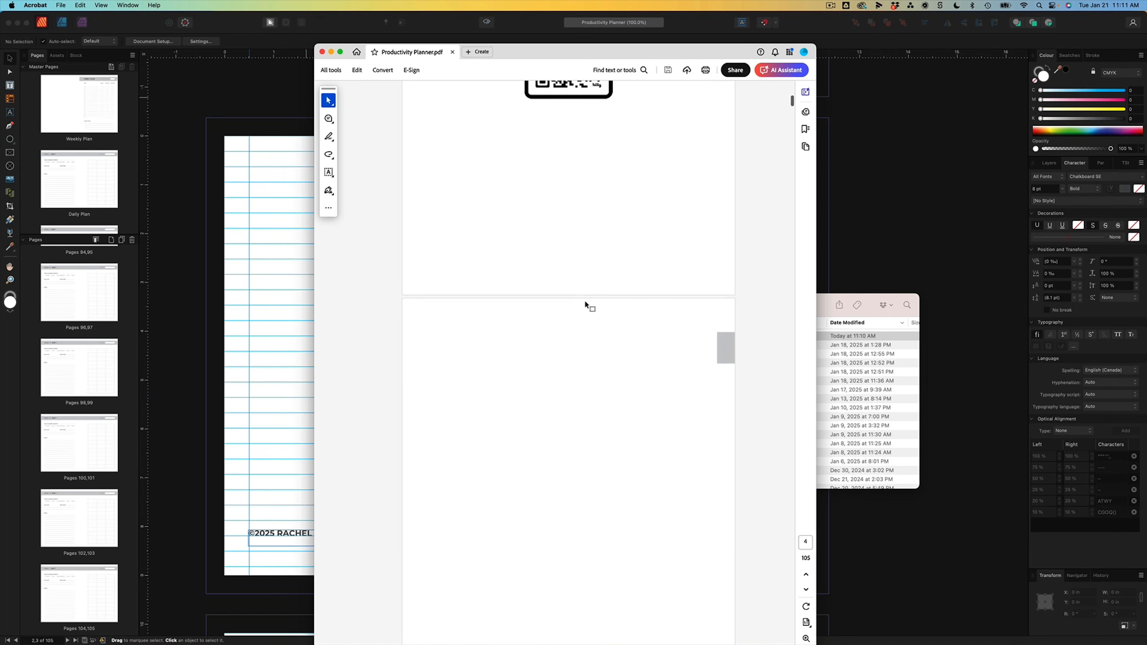
- Review the Week 1 plan page and the daily planner pages that follow in the exported PDF
scroll(584, 300, down, 8)
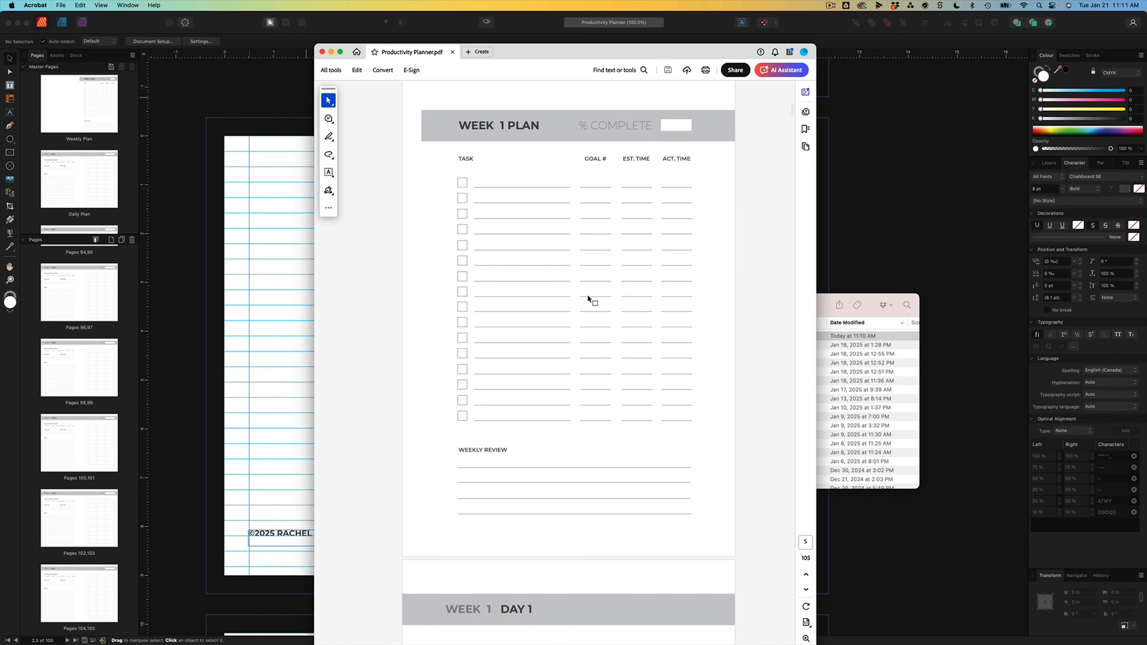
scroll(591, 307, down, 15)
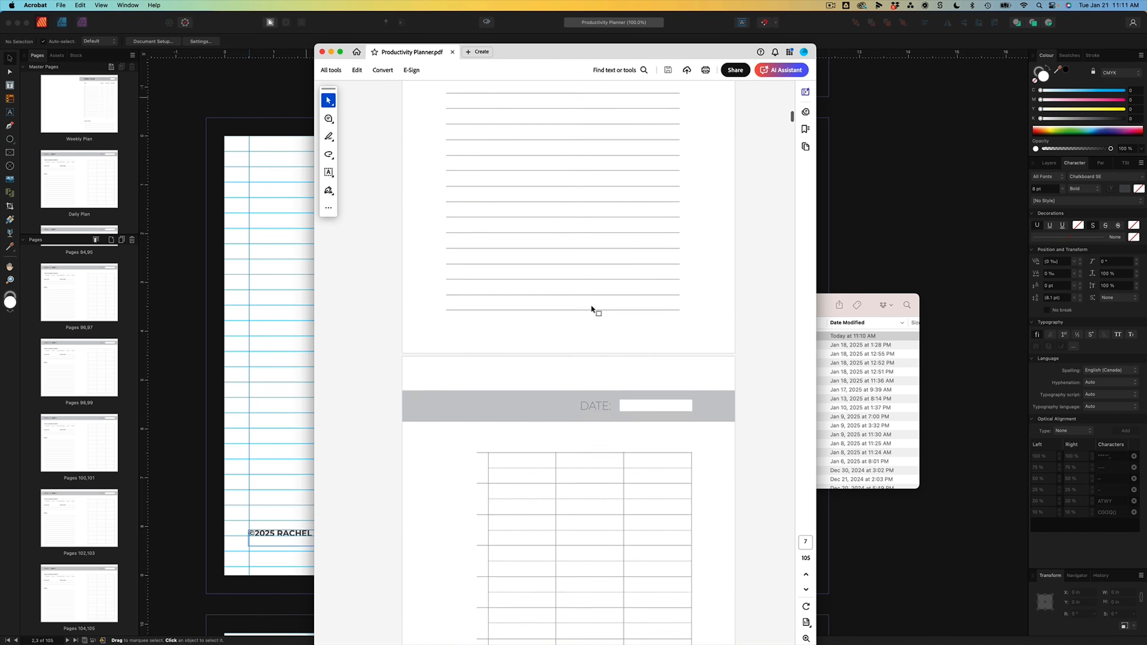
scroll(591, 304, down, 8)
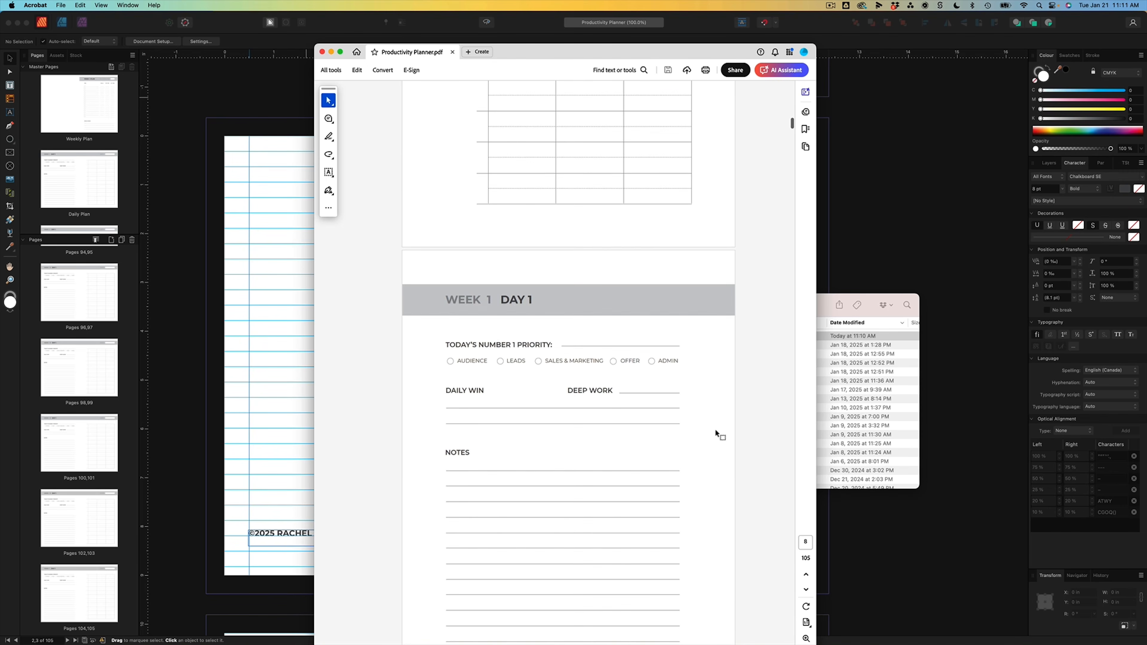
scroll(715, 430, down, 6)
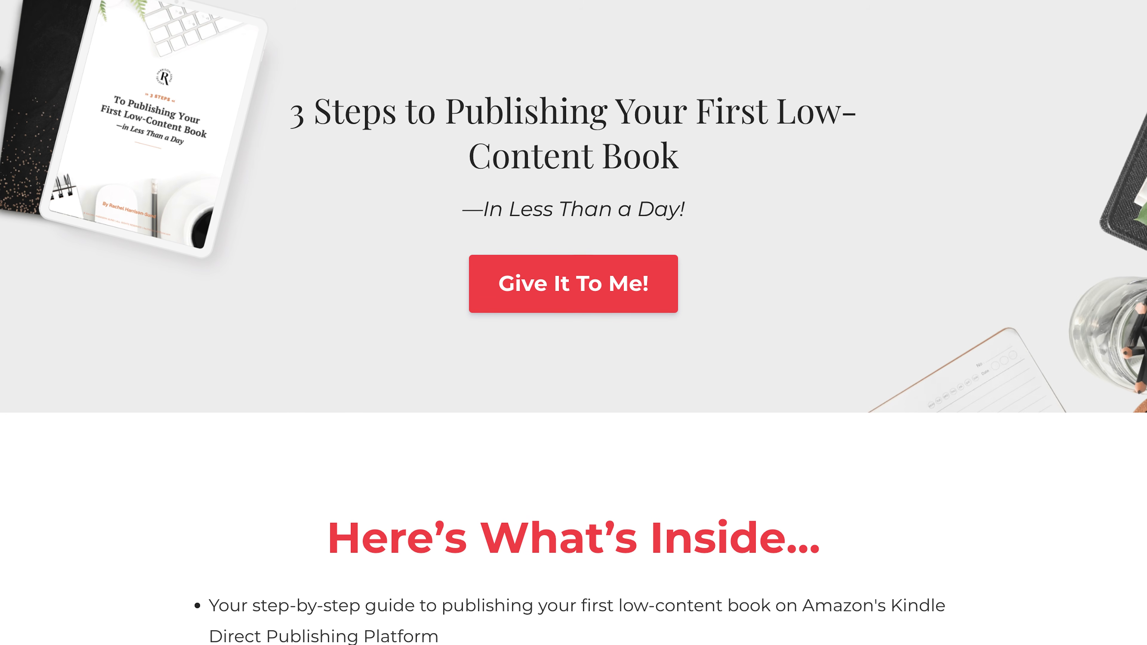
scroll(574, 323, down, 3)
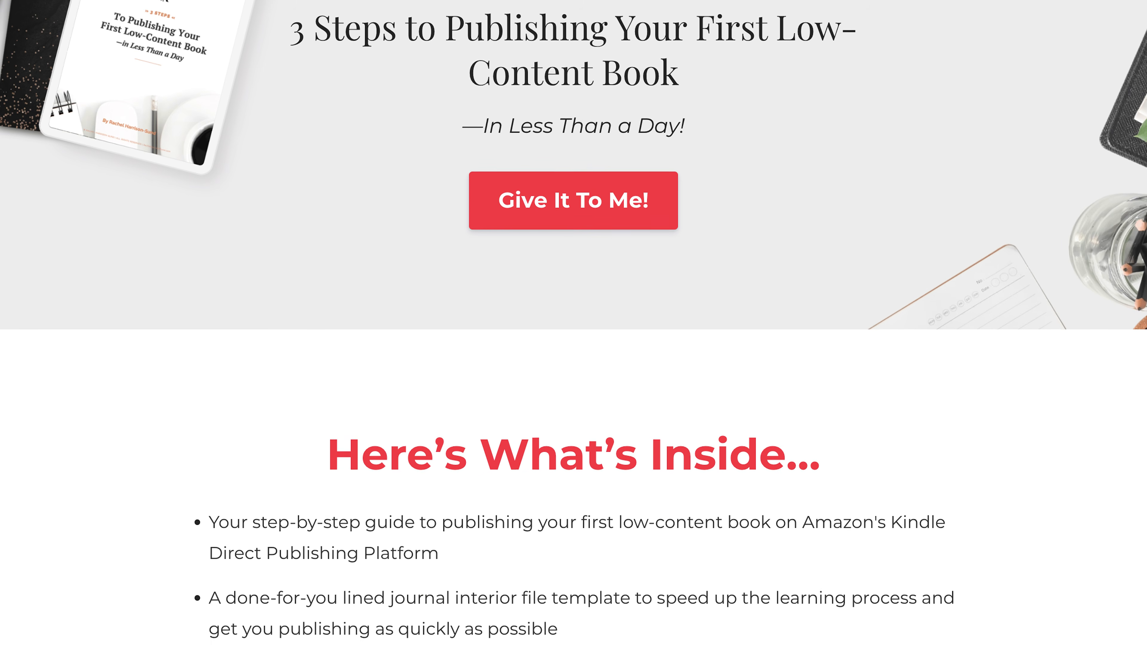
scroll(573, 323, down, 10)
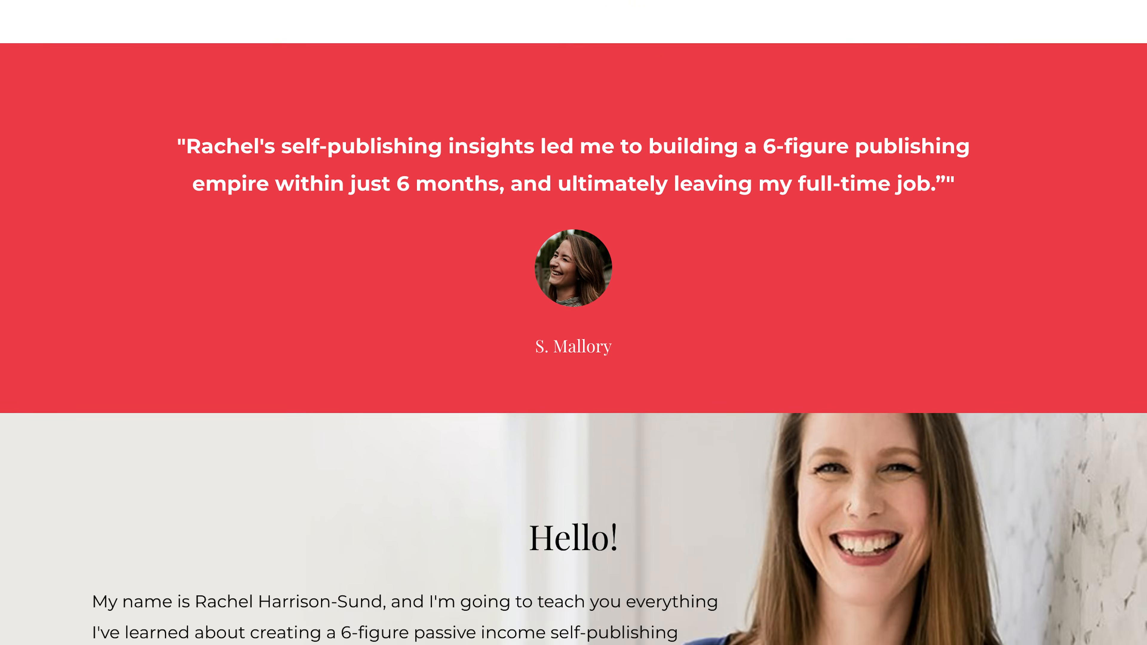
scroll(574, 323, down, 5)
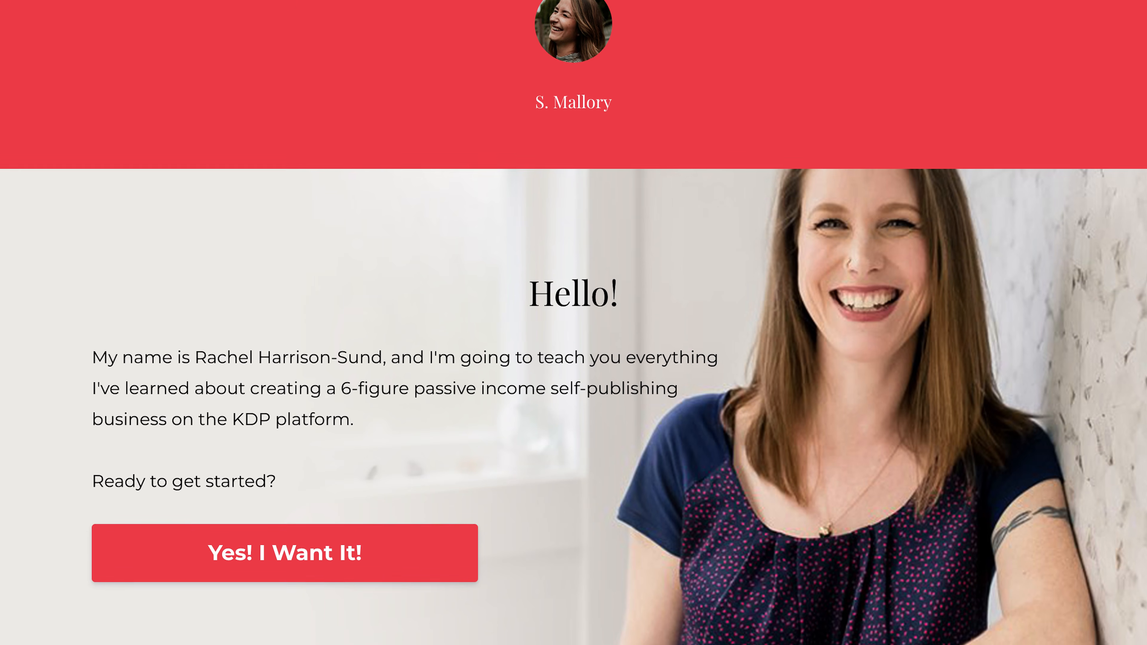